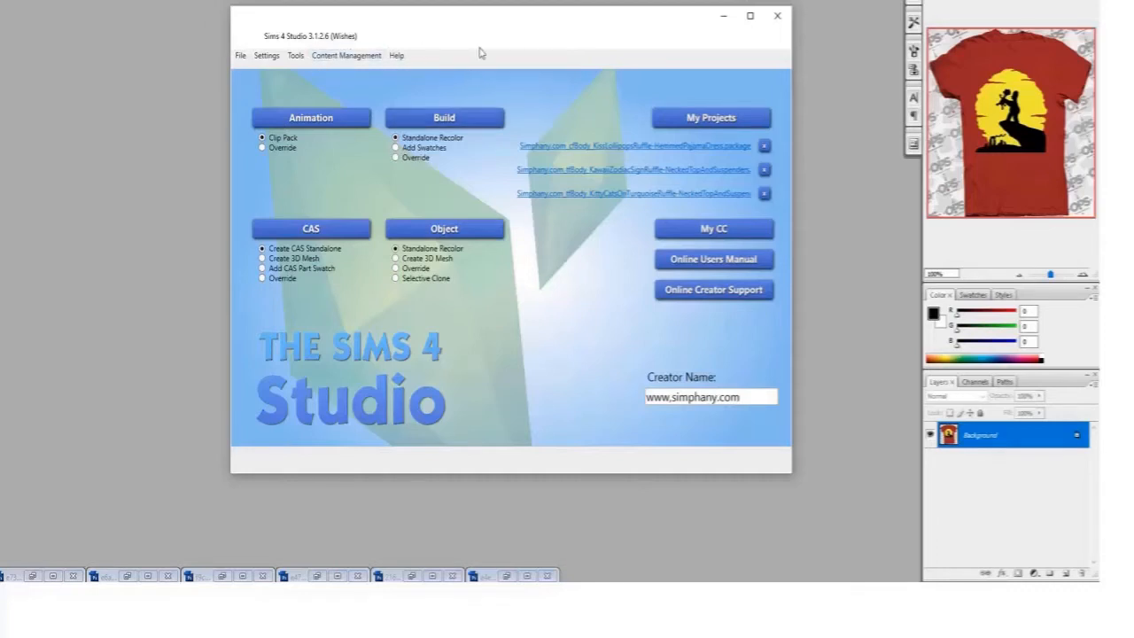
- Start a standalone CAS creation and filter the catalog to age Child and part type Clothing Top
left_click_drag(488, 30, 470, 21)
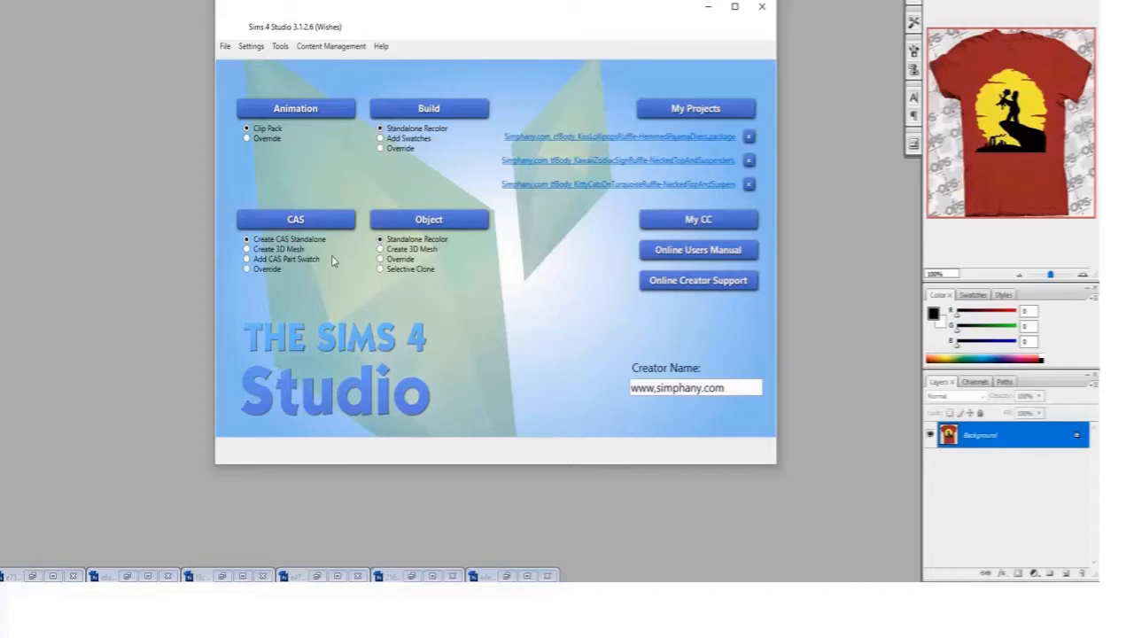
left_click(325, 222)
left_click(296, 221)
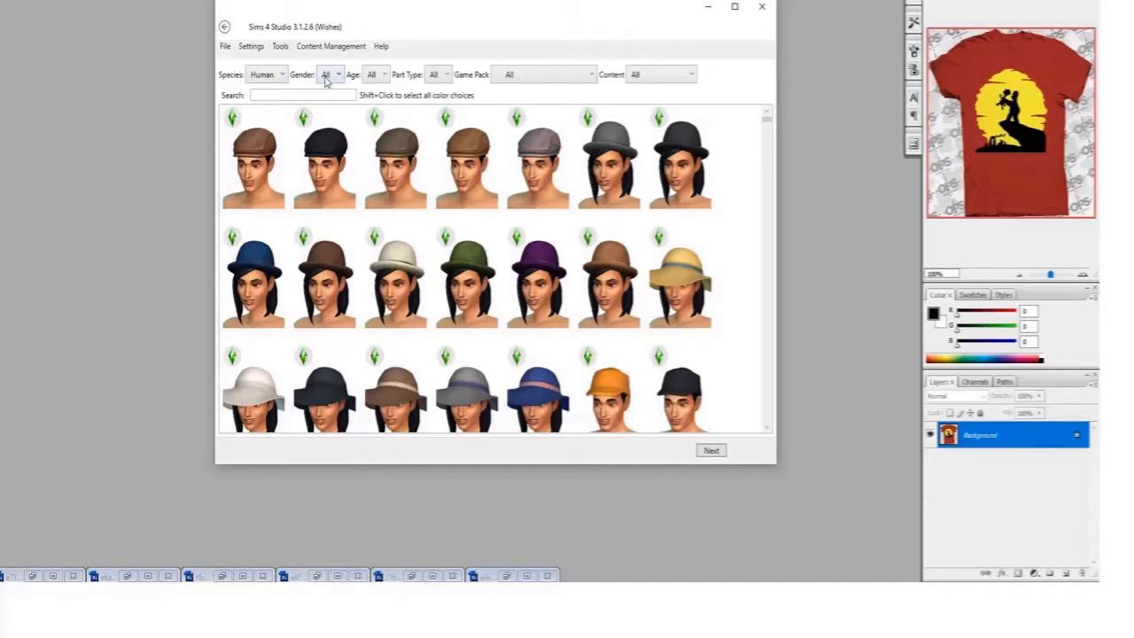
left_click(372, 78)
left_click(375, 127)
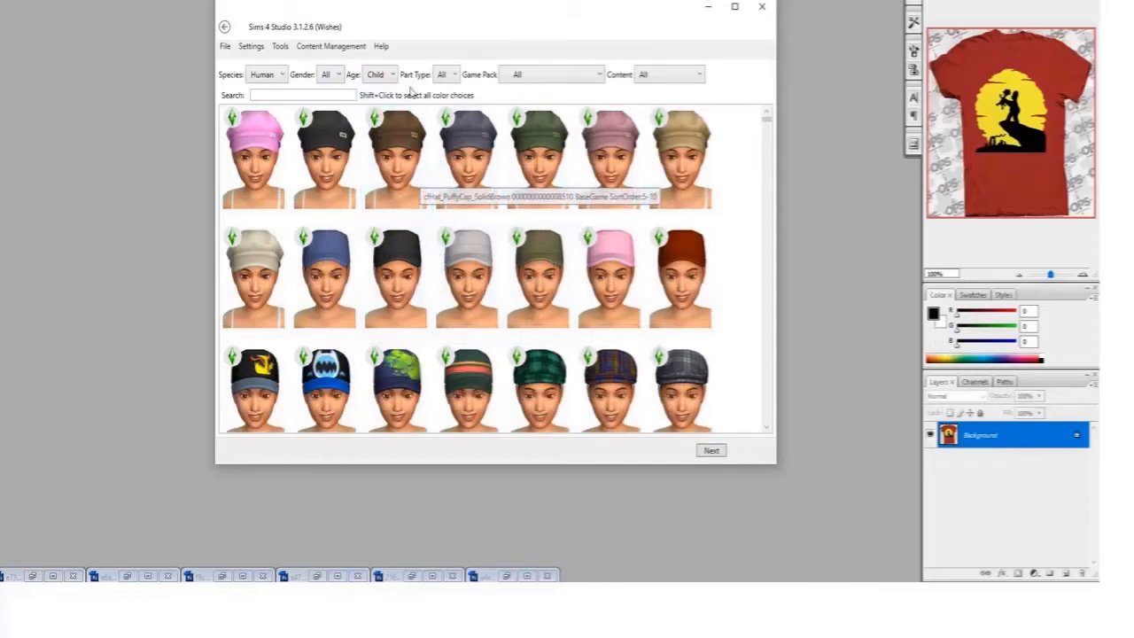
left_click(446, 76)
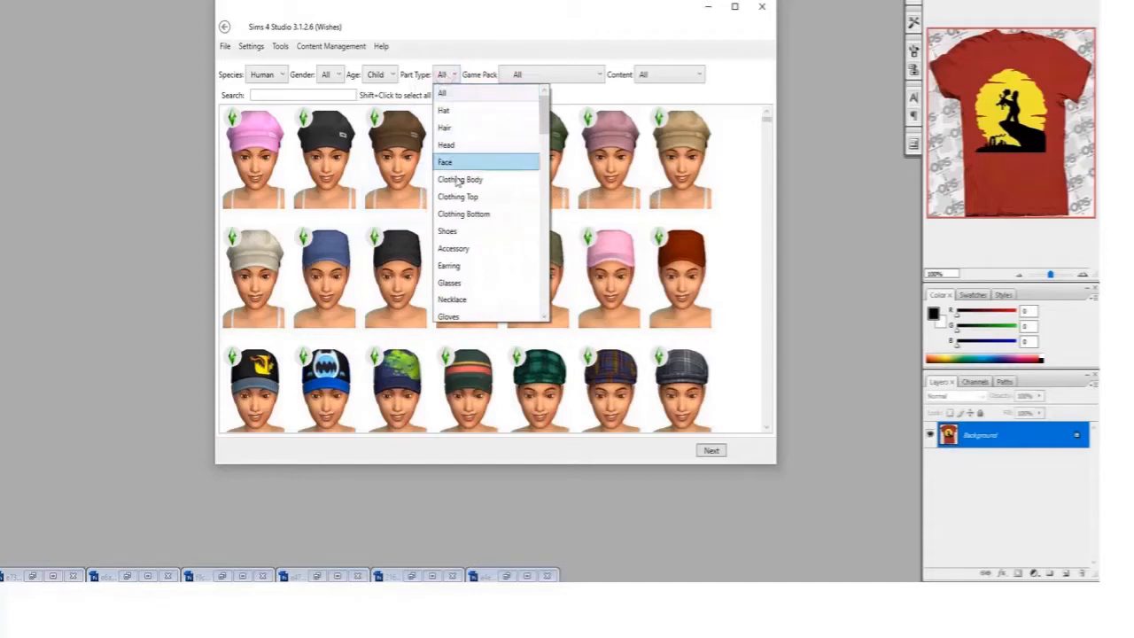
left_click(460, 196)
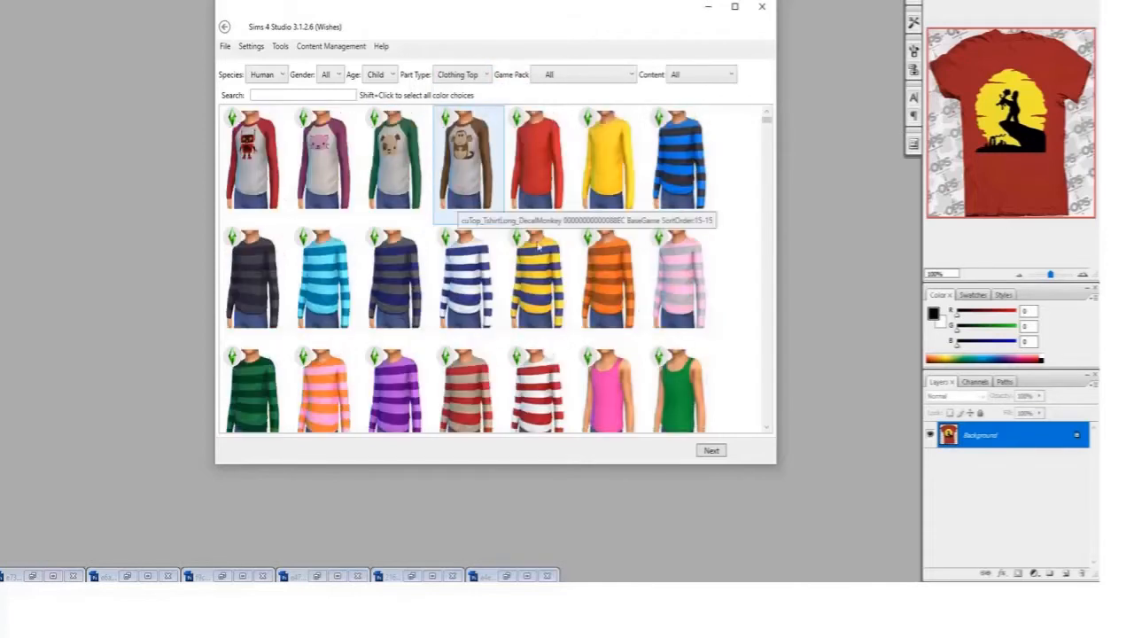
- Choose the plain bright green short-sleeved T-shirt as the base item and proceed to saving its package
scroll(468, 253, "down", 3)
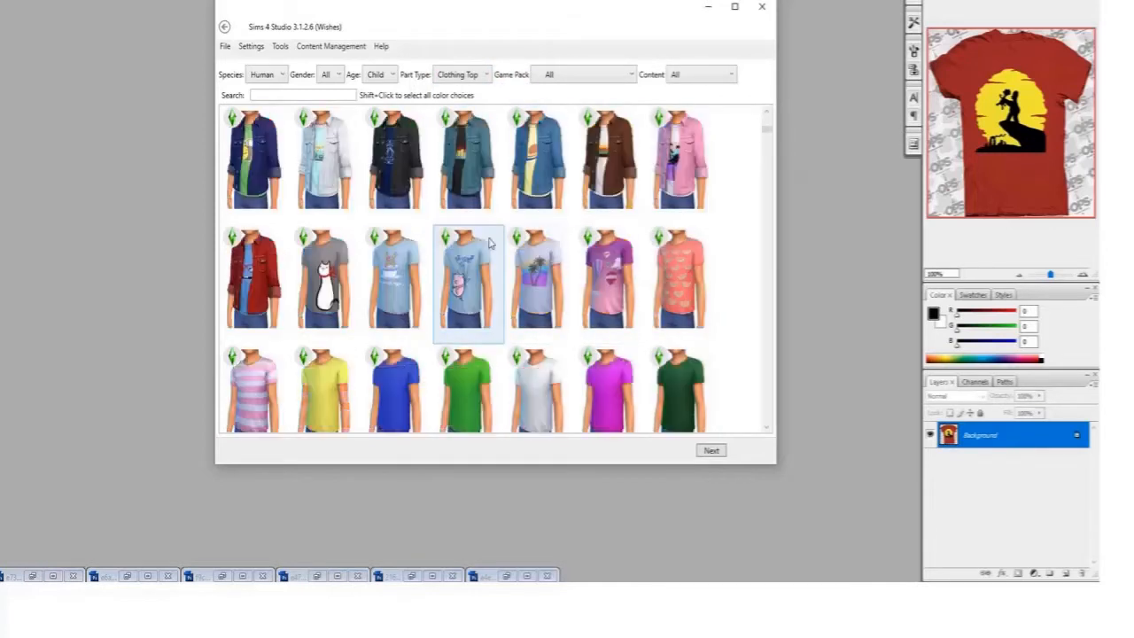
scroll(536, 253, "down", 3)
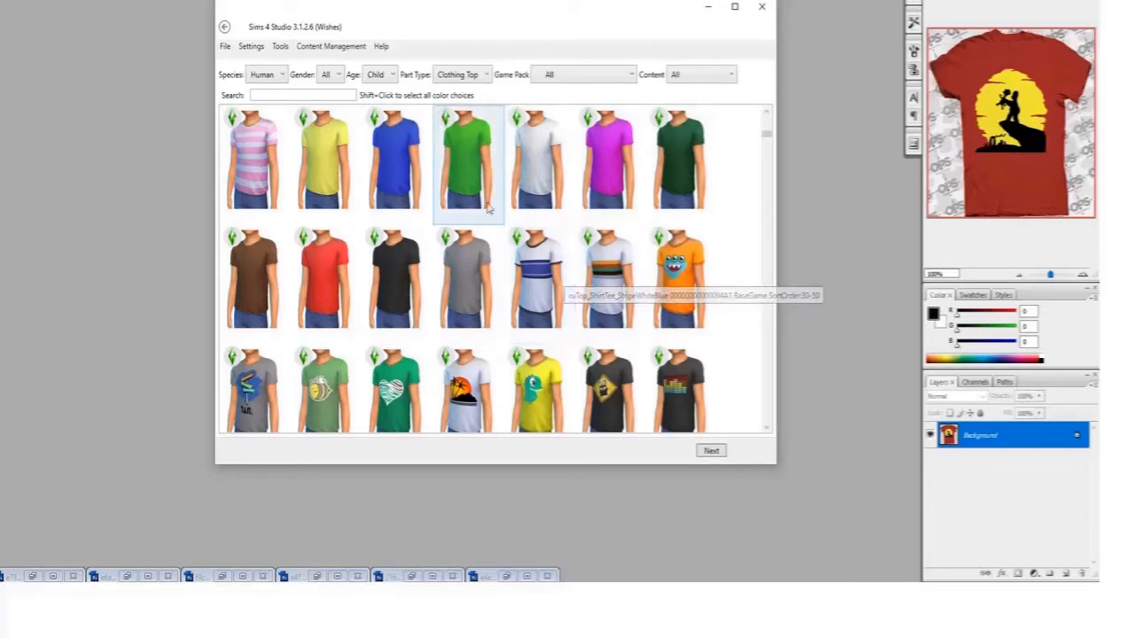
left_click(466, 148)
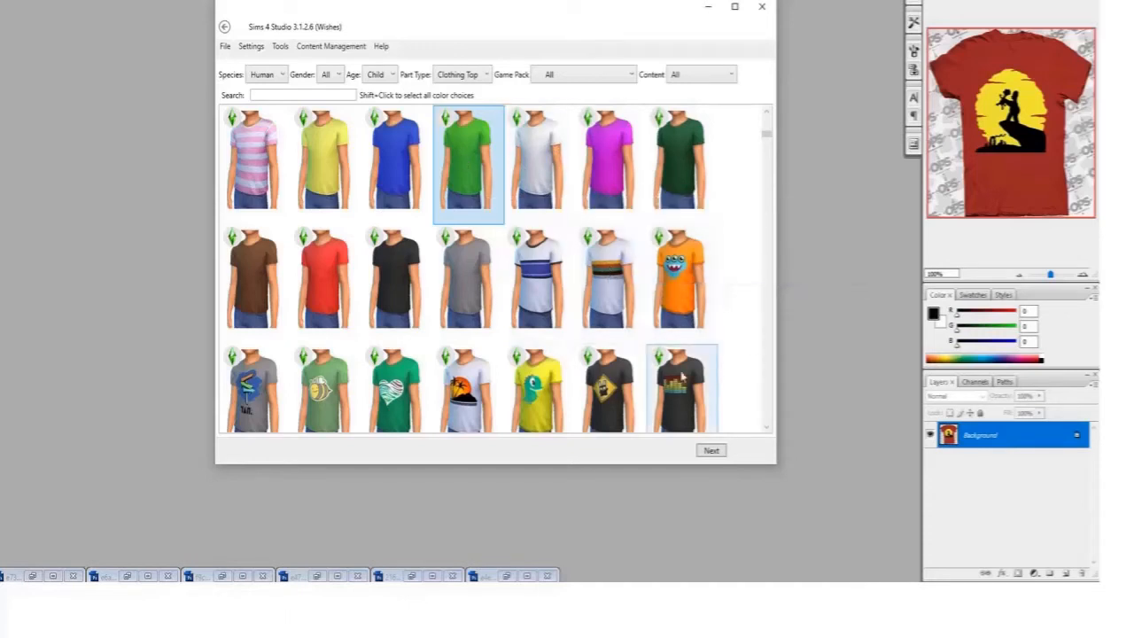
left_click(710, 451)
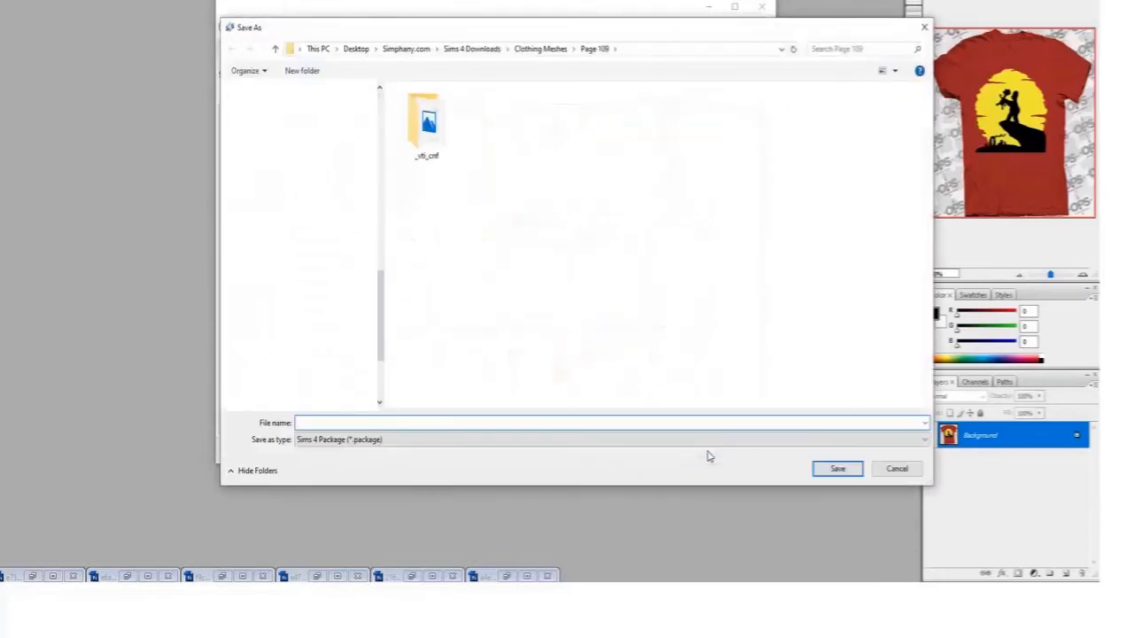
- Create a folder named Simpsons T-Shirt on the Desktop
left_click_drag(381, 285, 379, 103)
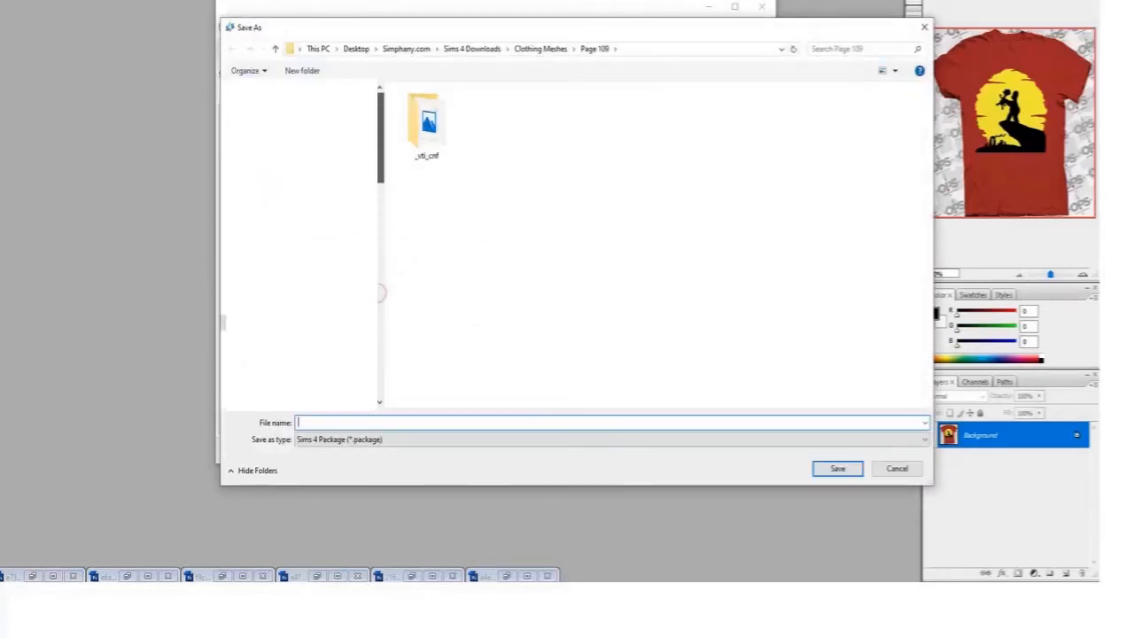
left_click(266, 111)
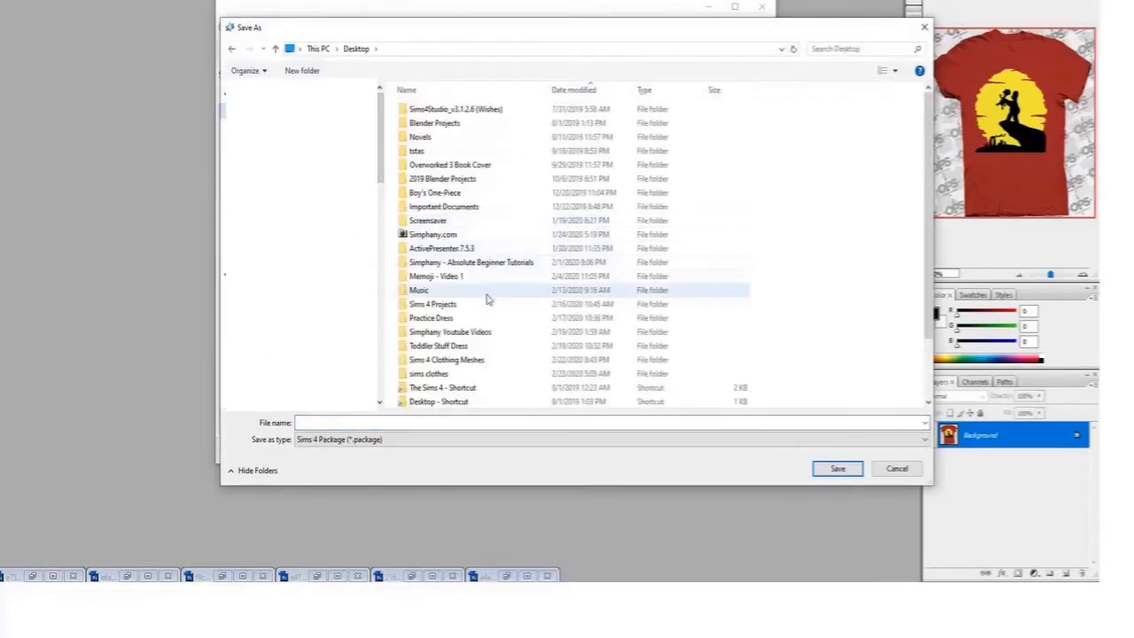
right_click(810, 233)
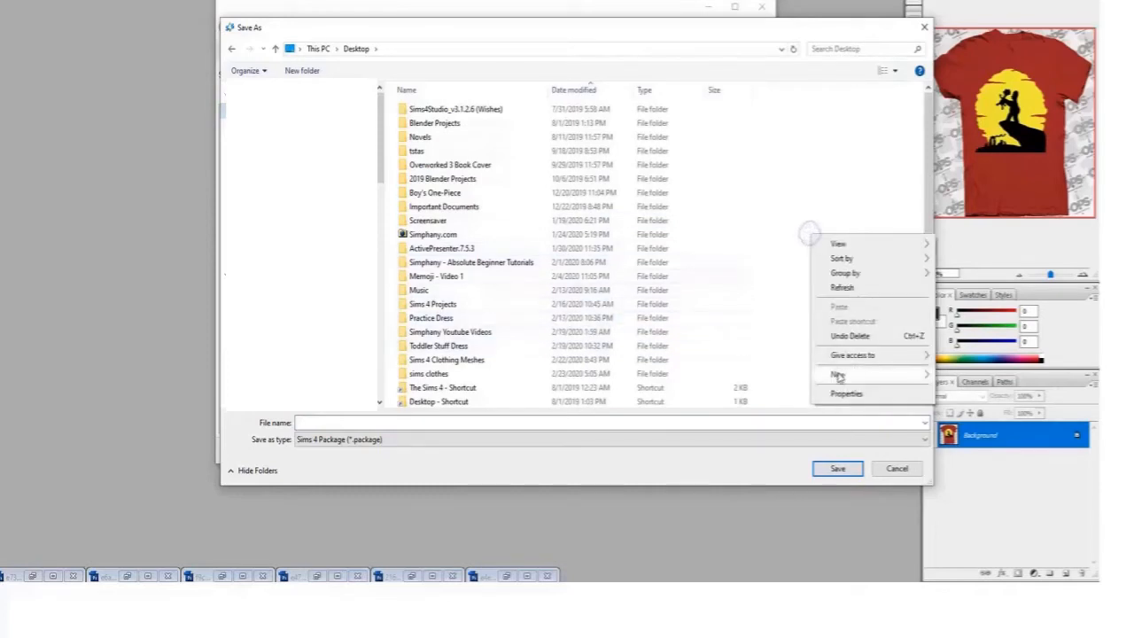
mouse_move(837, 374)
left_click(759, 375)
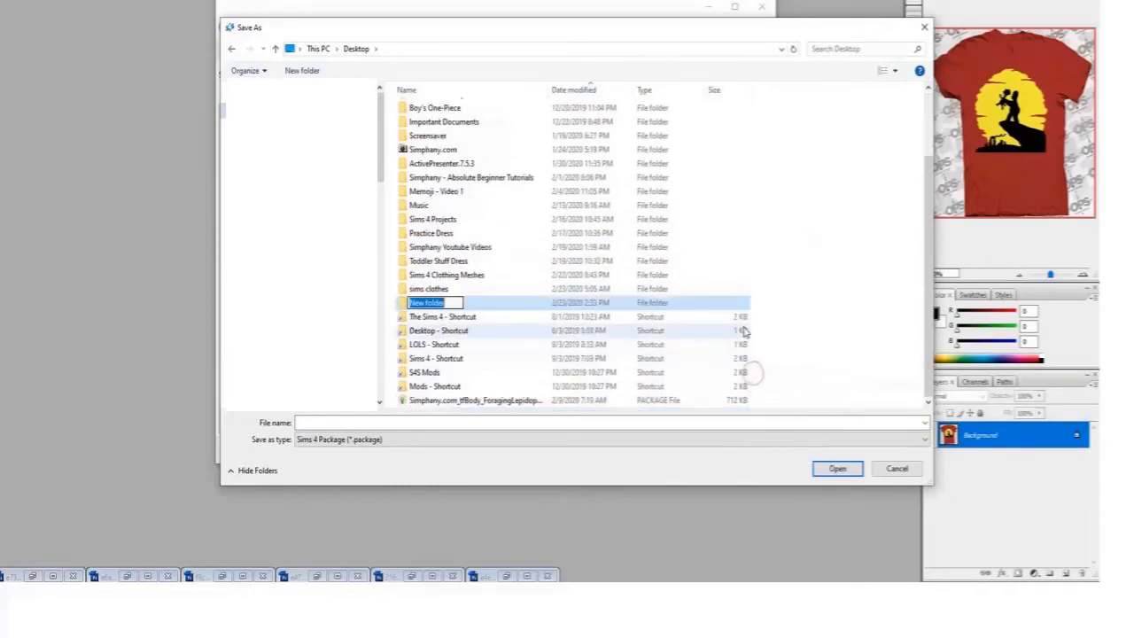
type("Simpson")
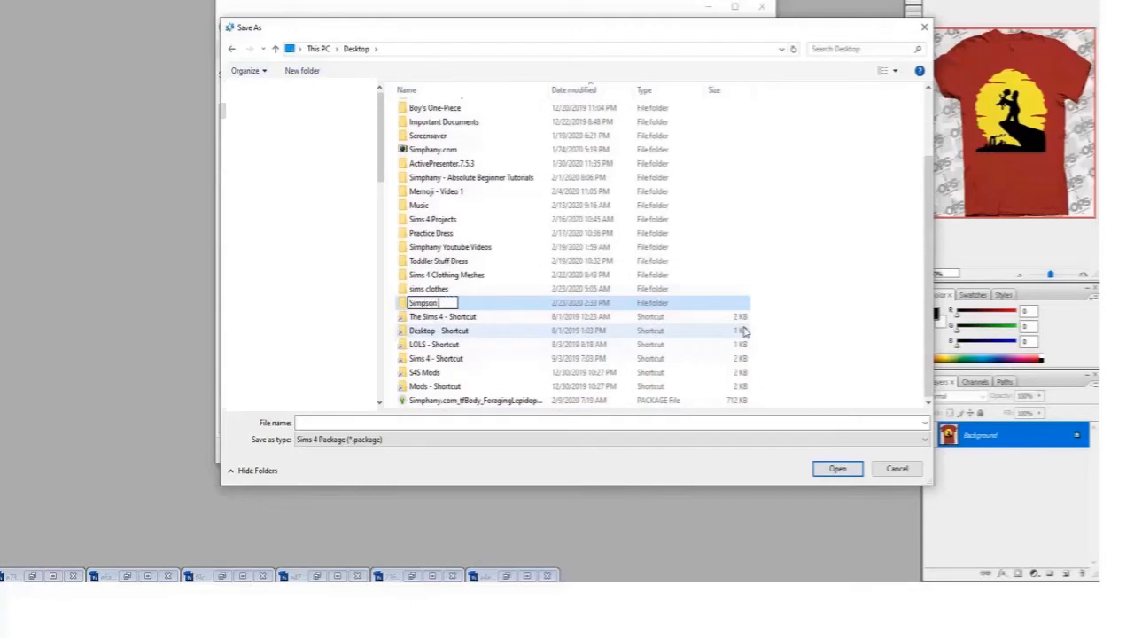
type(" T-Shirts")
key("Left")
key("Left")
type("s")
key("Right")
key("Right")
key("Right")
key("Right")
key("Right")
key("Right")
key("Right")
key("Right")
key("Right")
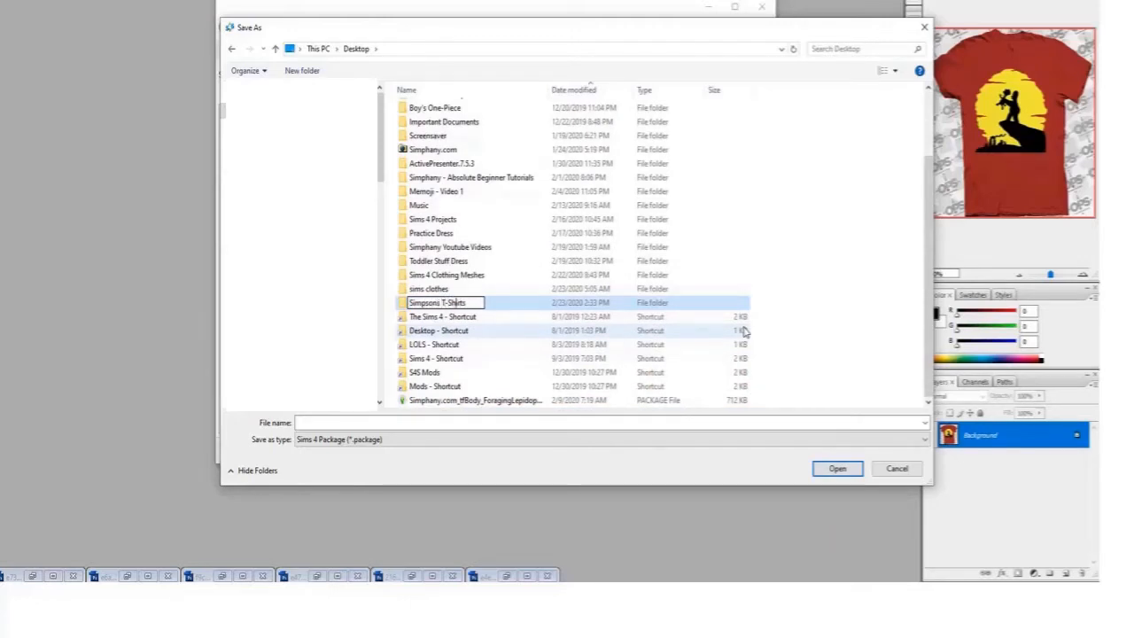
key("BackSpace")
key("Return")
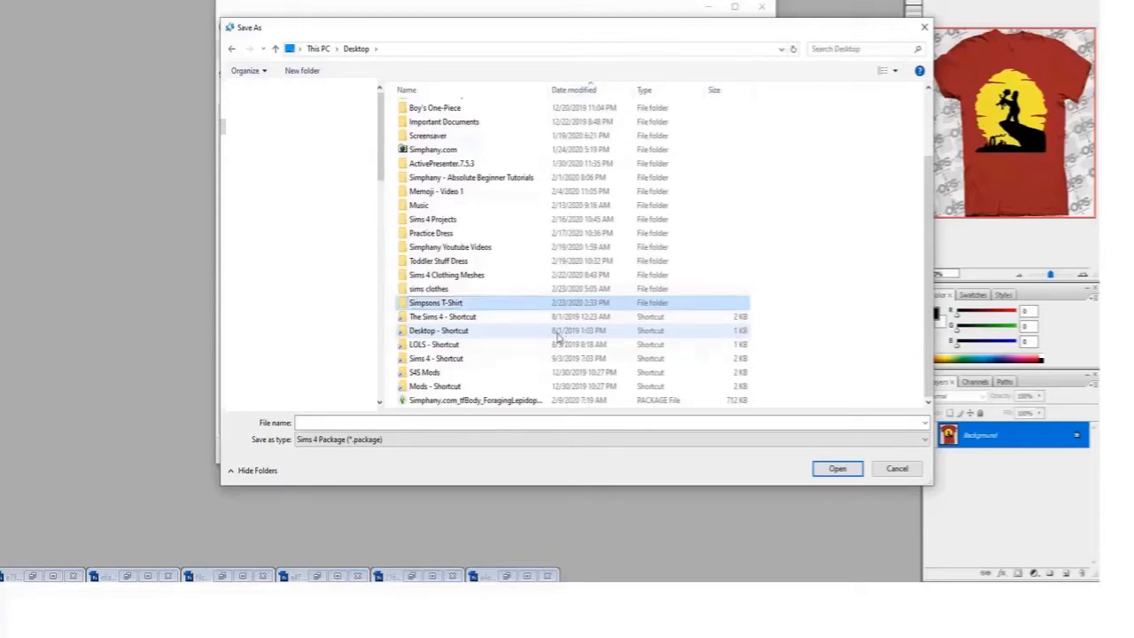
- Create a Kids subfolder inside the Simpsons T-Shirt folder and open it as the save location
double_click(434, 304)
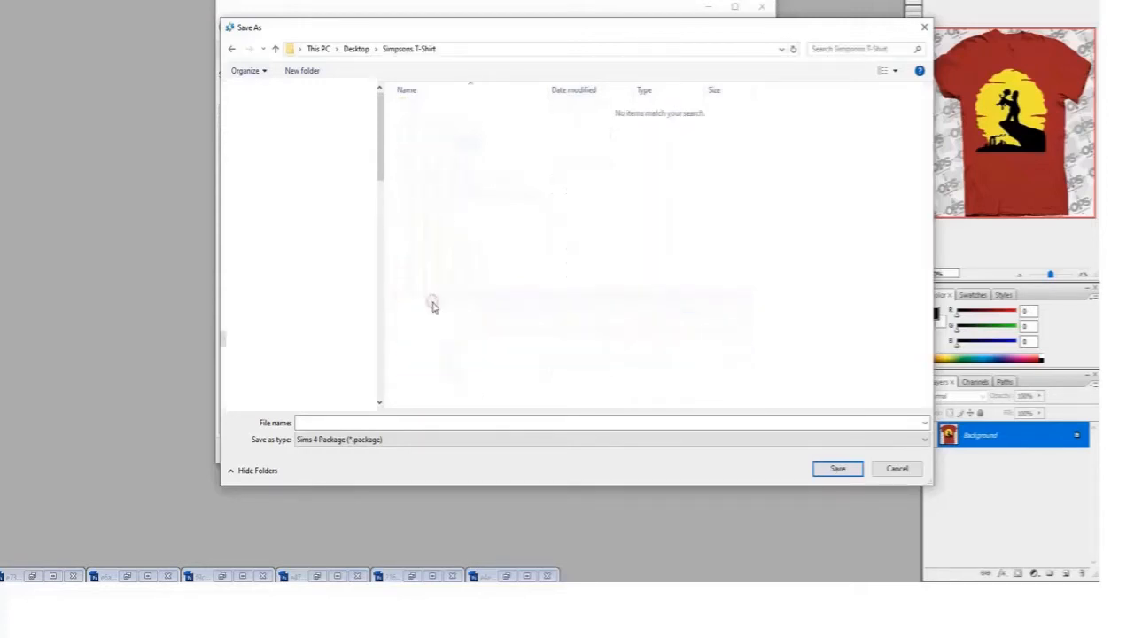
right_click(446, 155)
mouse_move(515, 295)
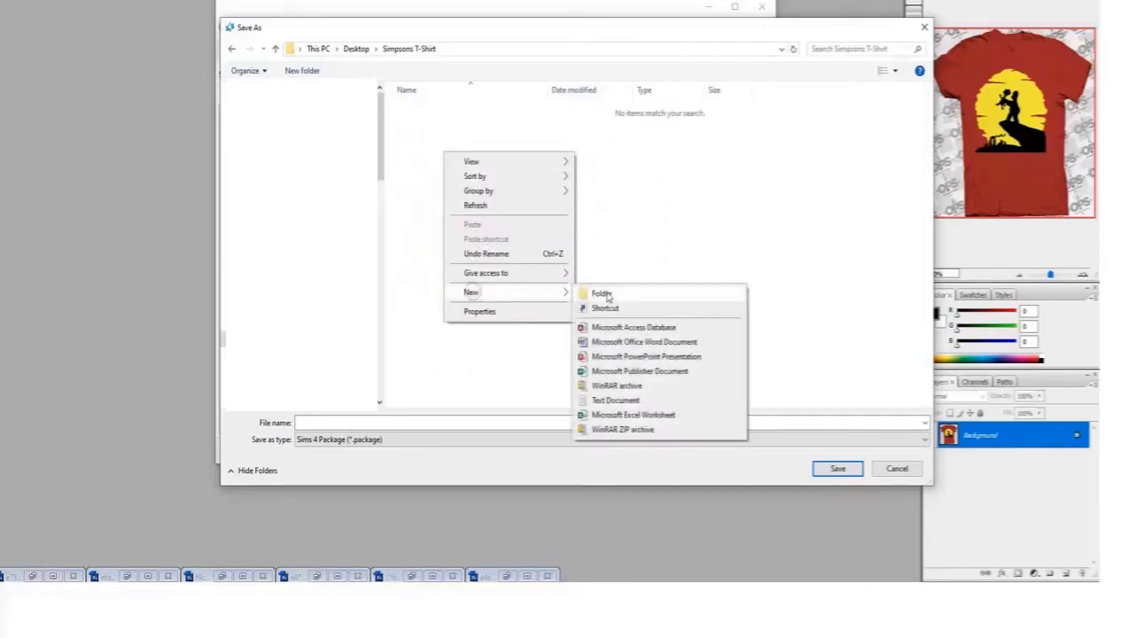
left_click(595, 292)
type("Kids")
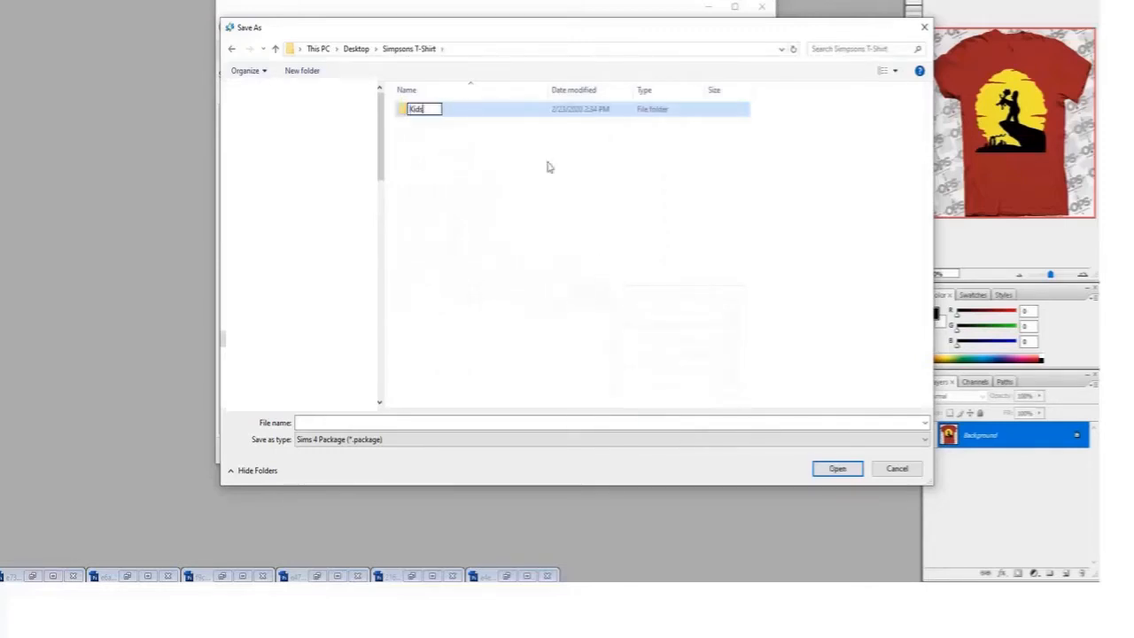
key("Return")
double_click(442, 113)
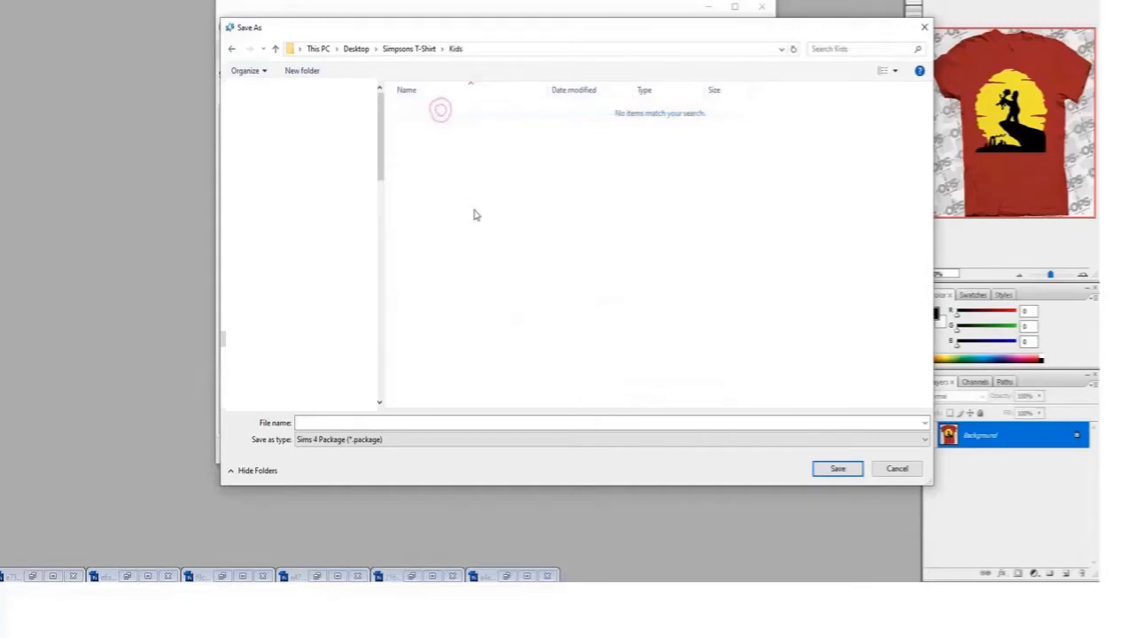
- Name the package Simphany.com_cTop_SimpsonsLionKingT-Shirt, copy that name, and save the package in the Kids folder
left_click(429, 422)
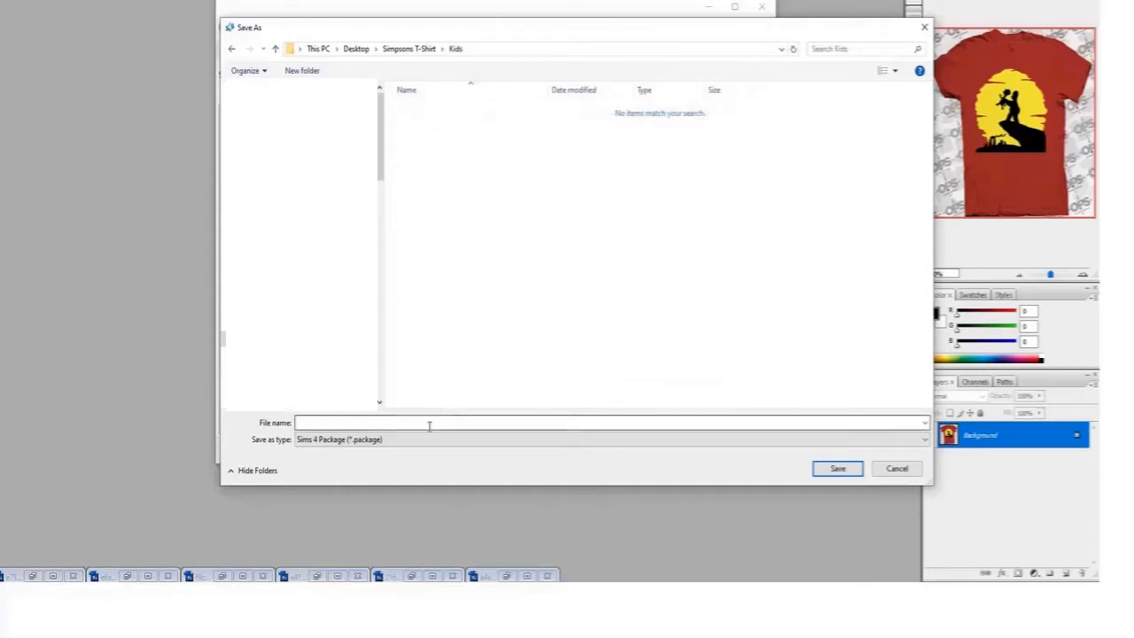
type("Simphany")
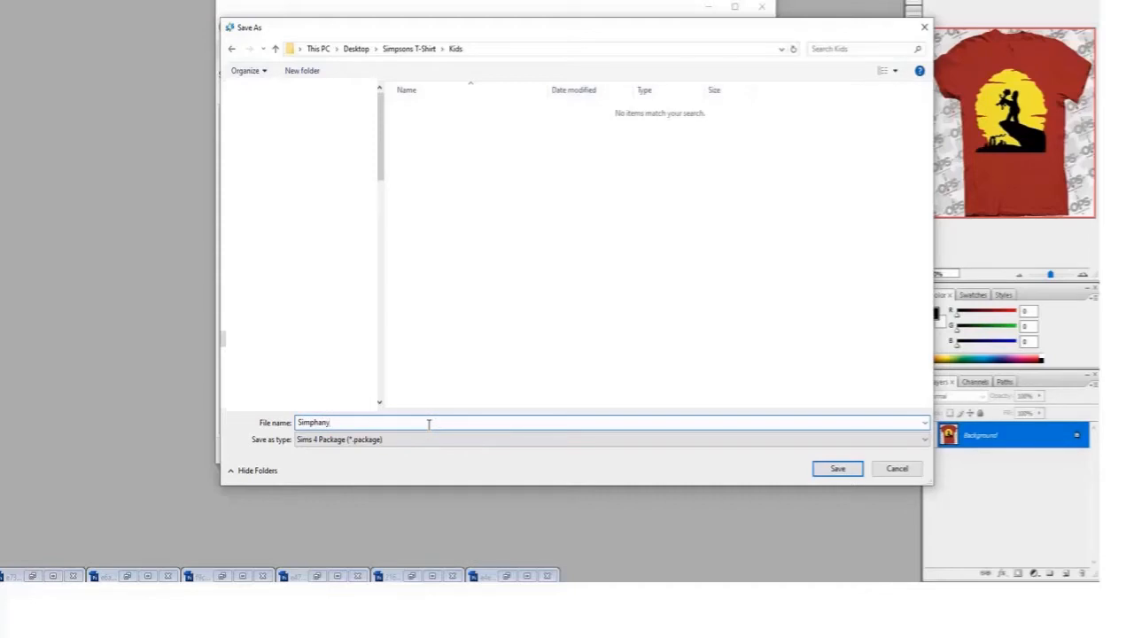
type(".com_cTop_SimpsonsLionKingT-Shirt")
key("ctrl+a")
key("ctrl+c")
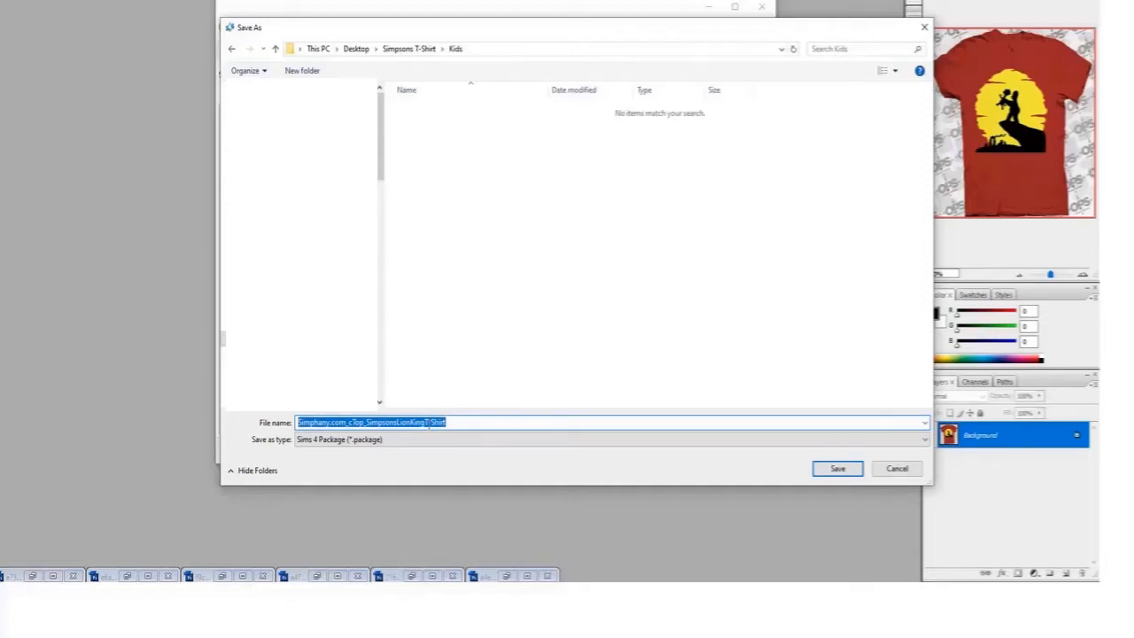
key("Return")
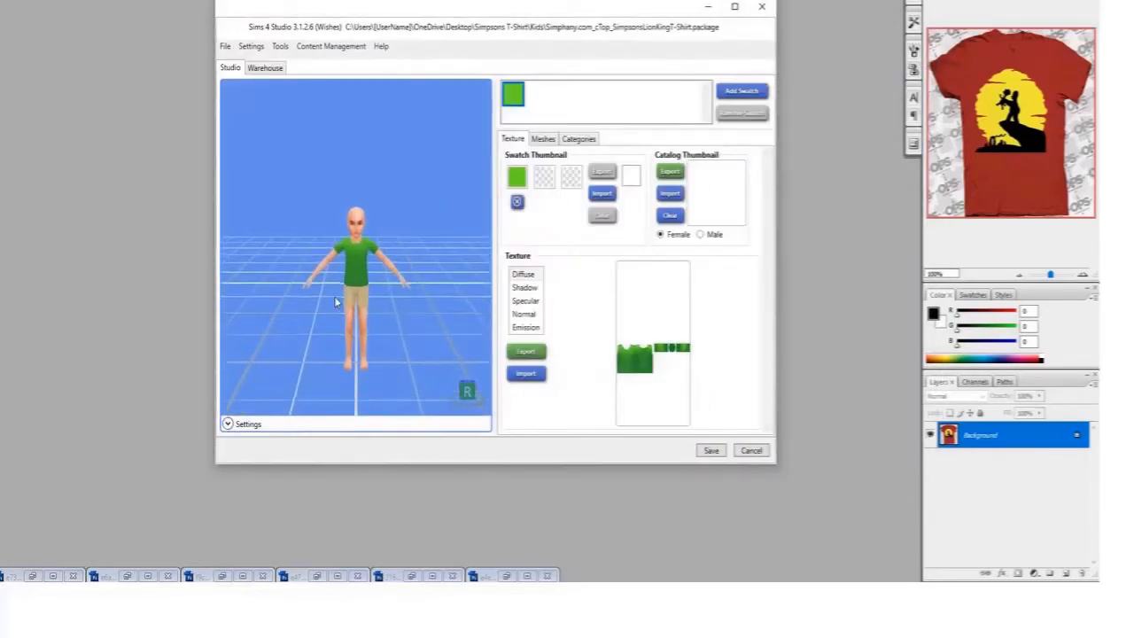
- Export the green T-shirt's diffuse texture as a DDS image named Simphany.com_cTop_SimpsonsLionKingT-Shirt in the Kids folder
scroll(335, 302, "up", 5)
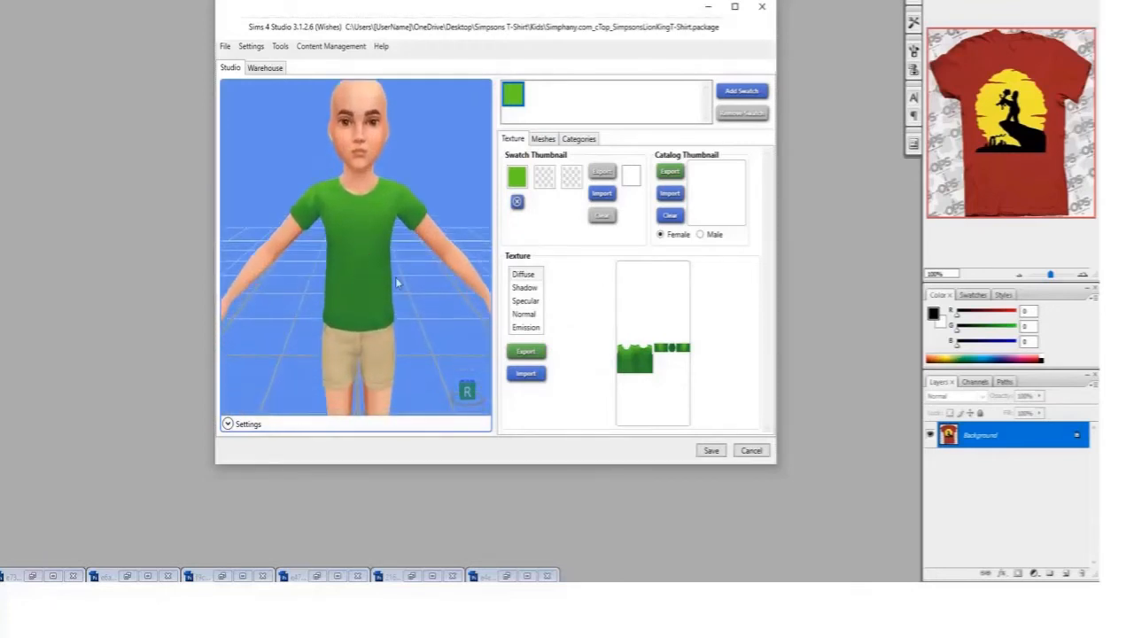
scroll(393, 251, "up", 3)
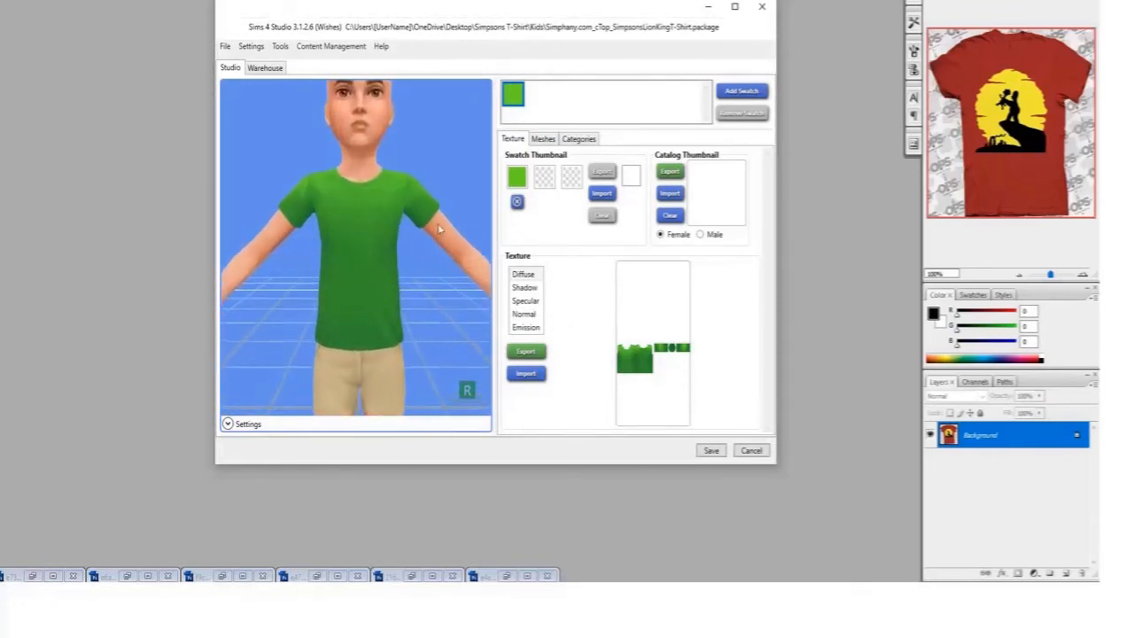
left_click_drag(321, 182, 566, 286)
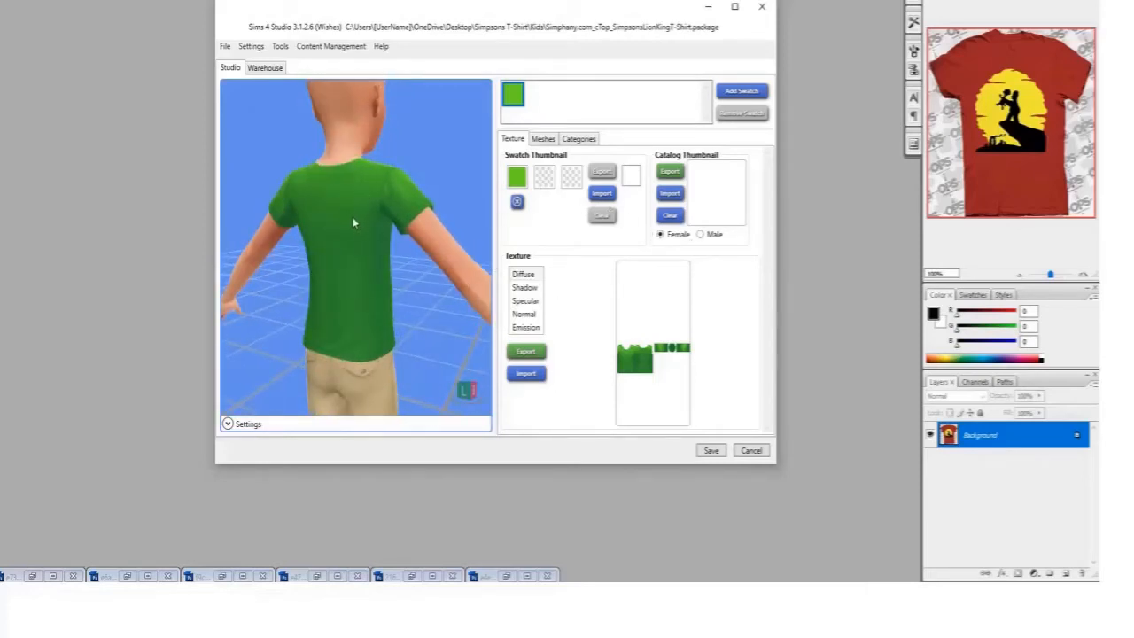
left_click_drag(334, 238, 361, 222)
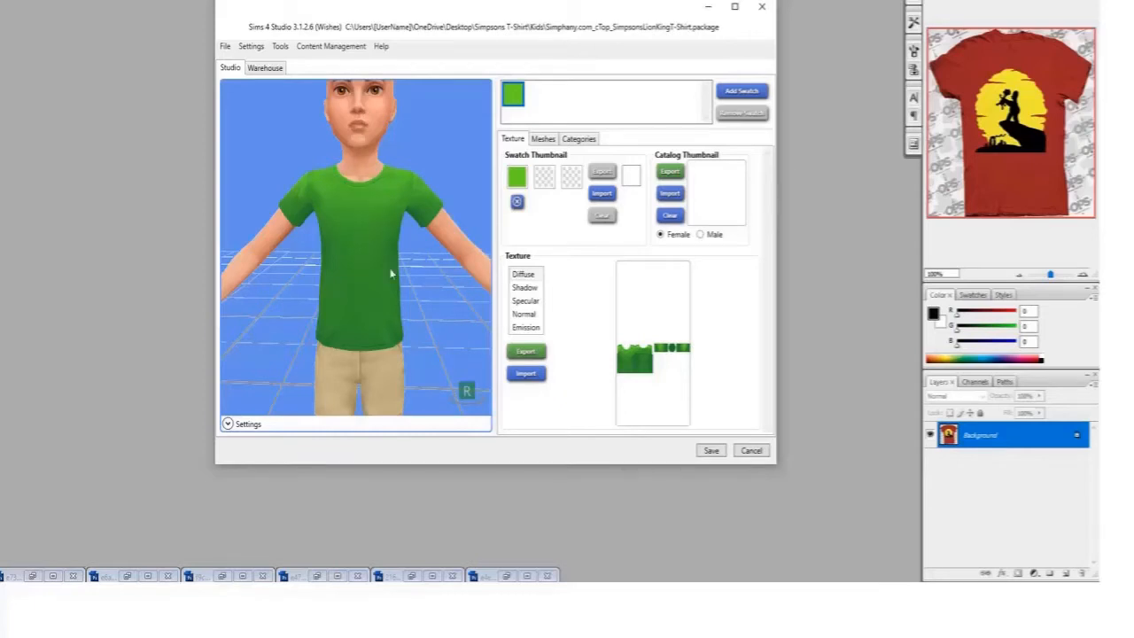
left_click(526, 352)
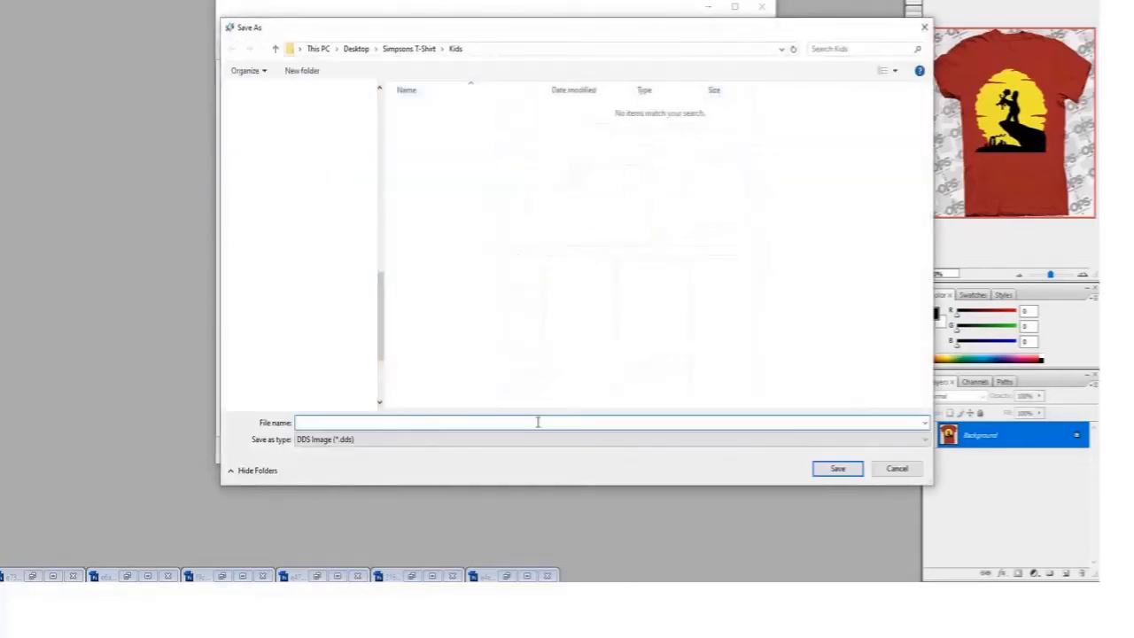
type("s")
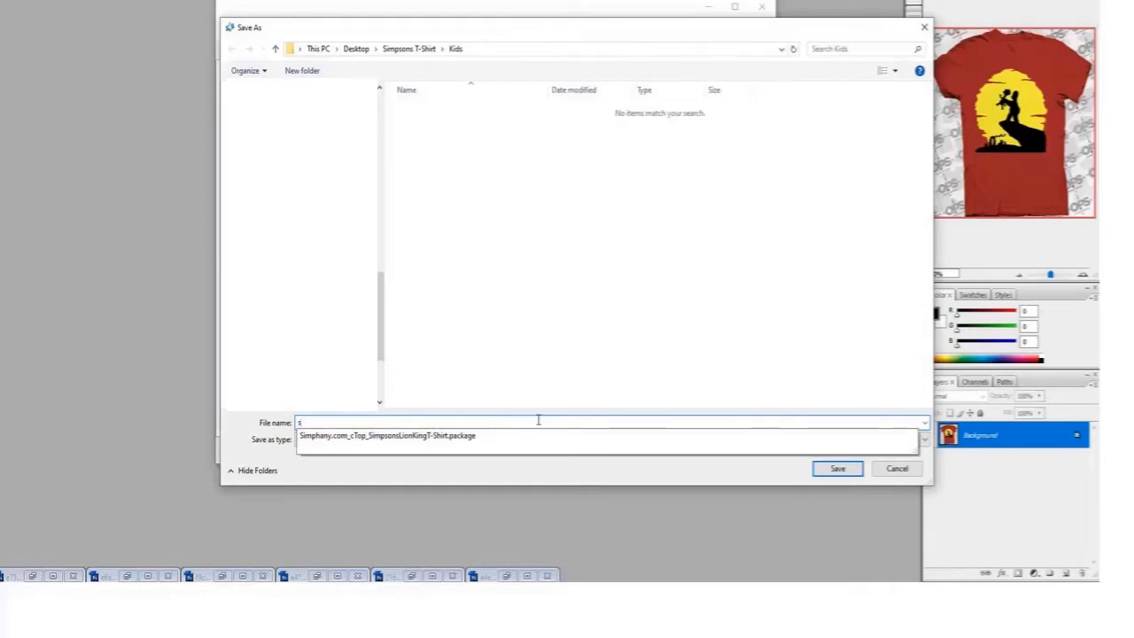
key("BackSpace")
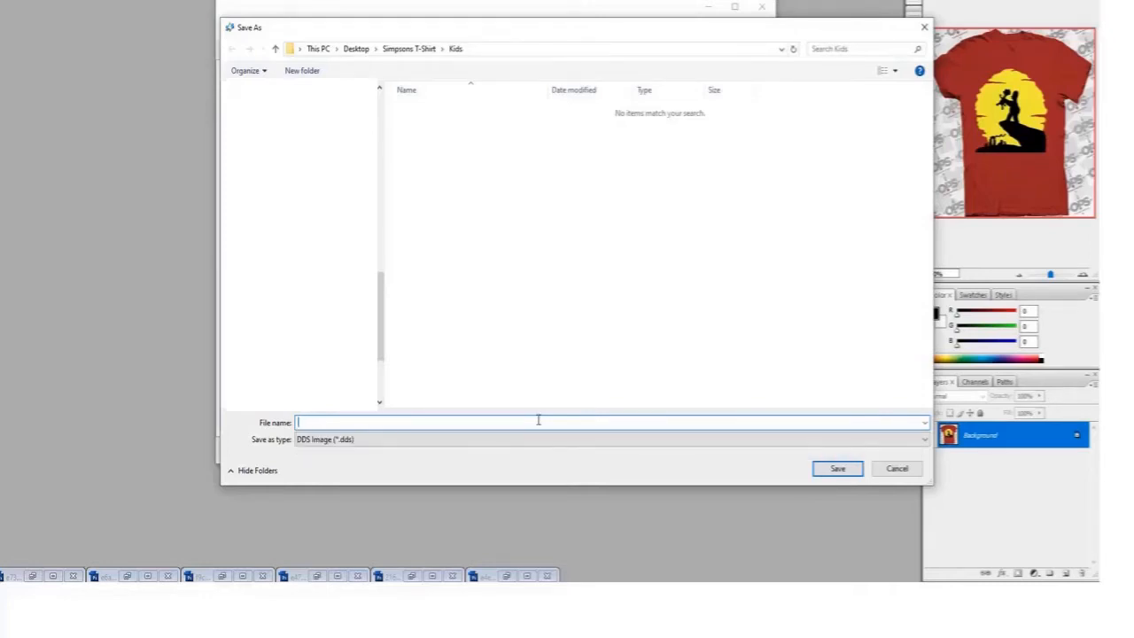
key("ctrl+v")
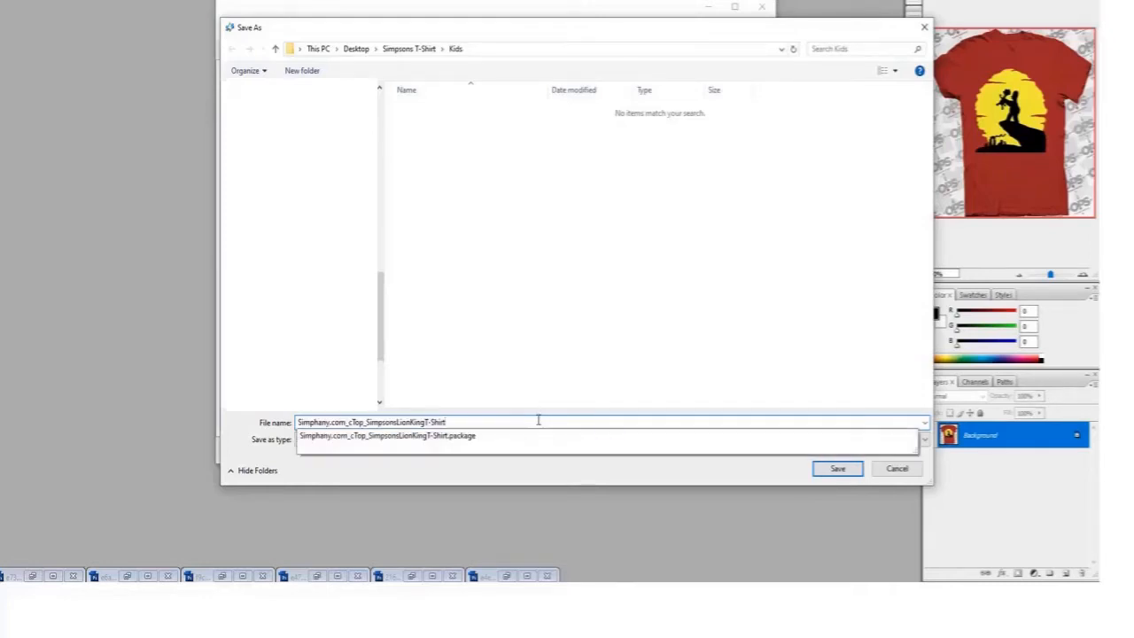
left_click(691, 462)
left_click(837, 469)
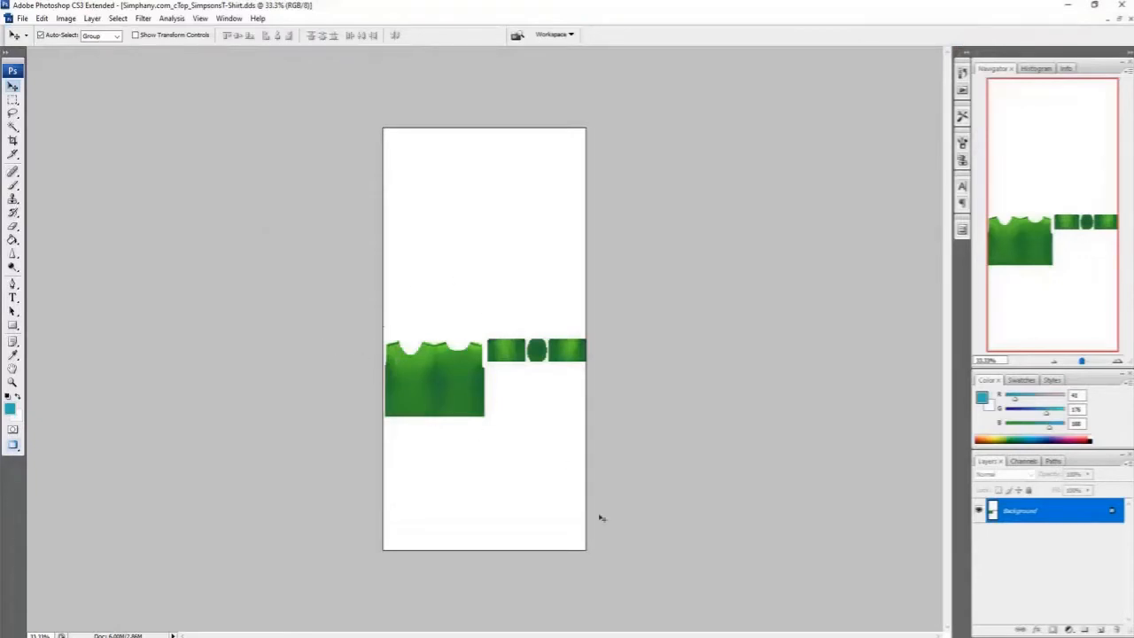
- Switch to Sims 4 Studio to compare the 3D T-shirt with its flat texture, and return to Photoshop
left_click(604, 624)
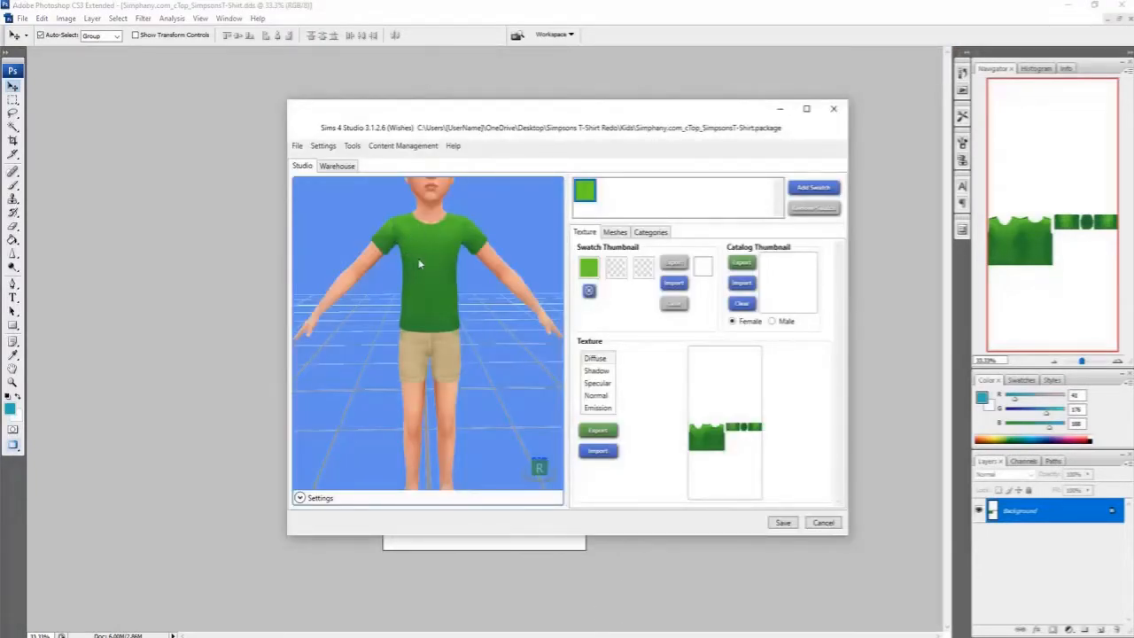
left_click(387, 9)
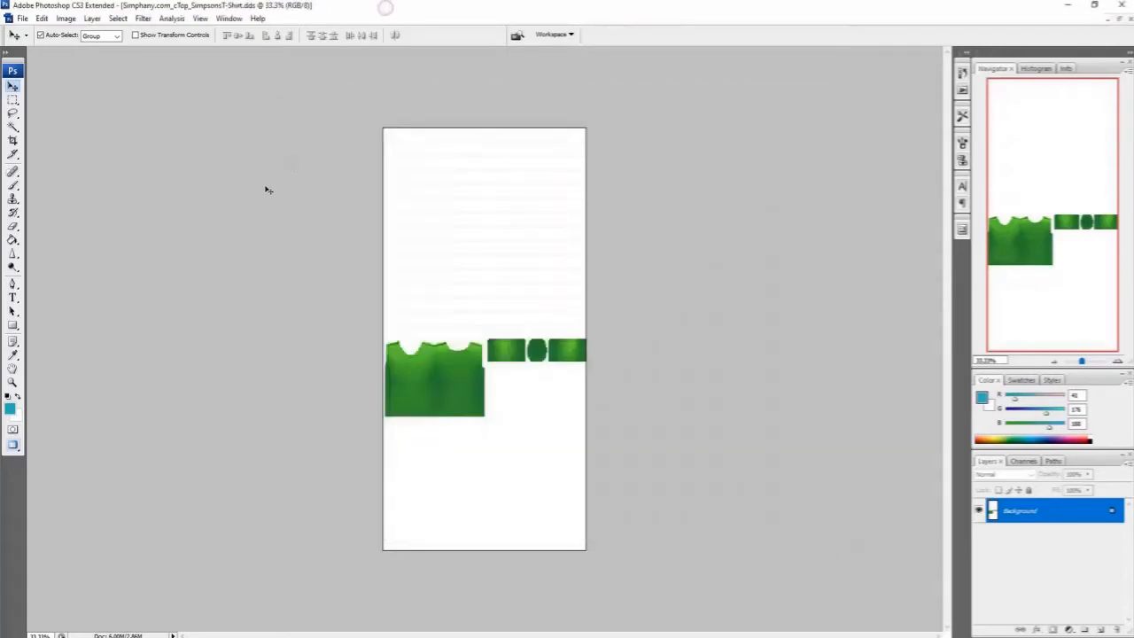
- Convert the green T-shirt texture to grayscale with the Black & White adjustment, keeping its default color percentages
left_click(13, 383)
left_click(459, 344)
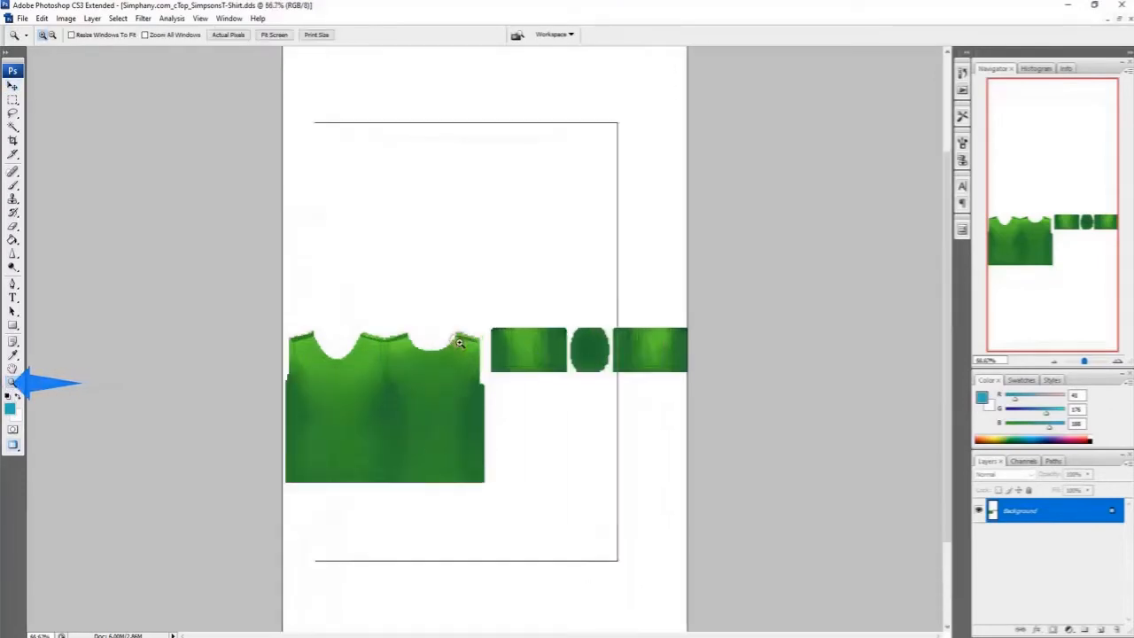
left_click(459, 343)
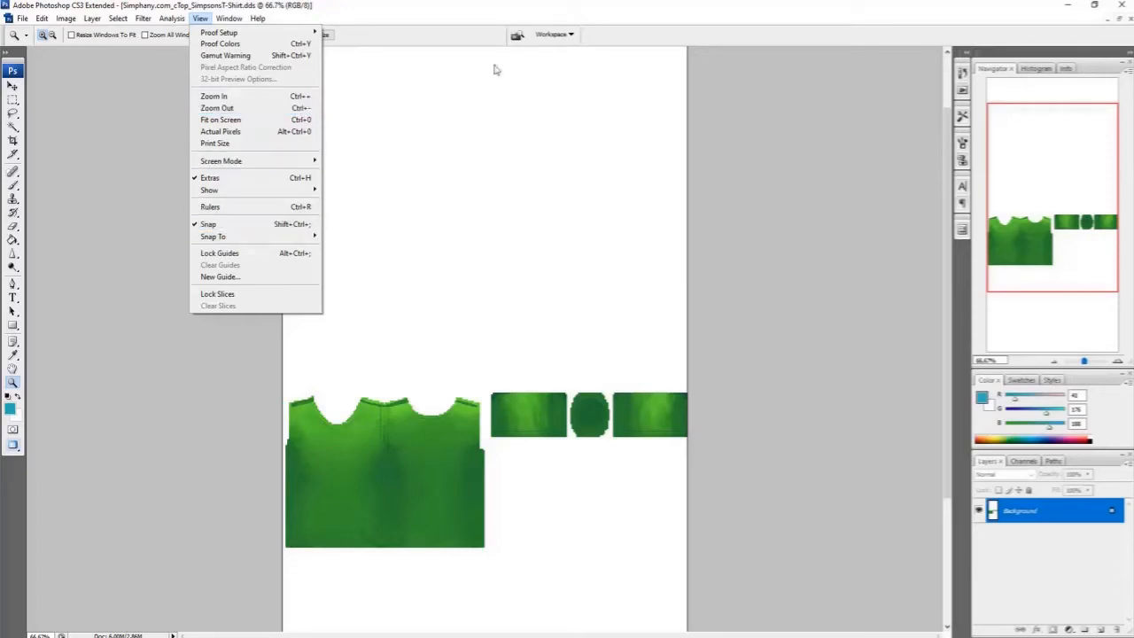
left_click(468, 12)
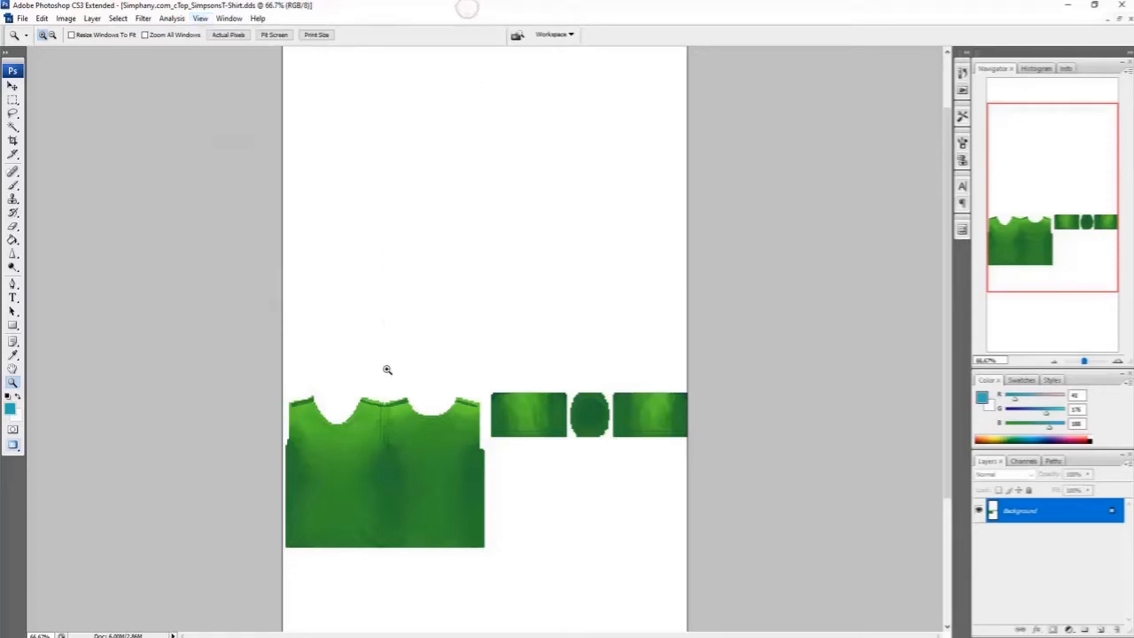
scroll(390, 367, "down", 2)
scroll(395, 342, "down", 1)
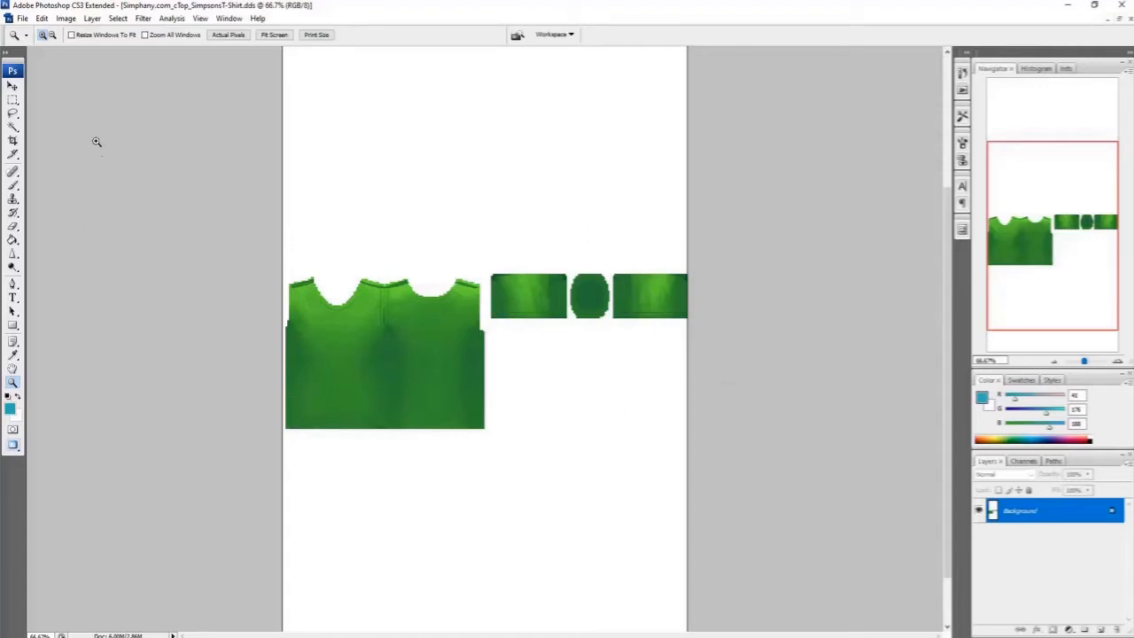
left_click(65, 18)
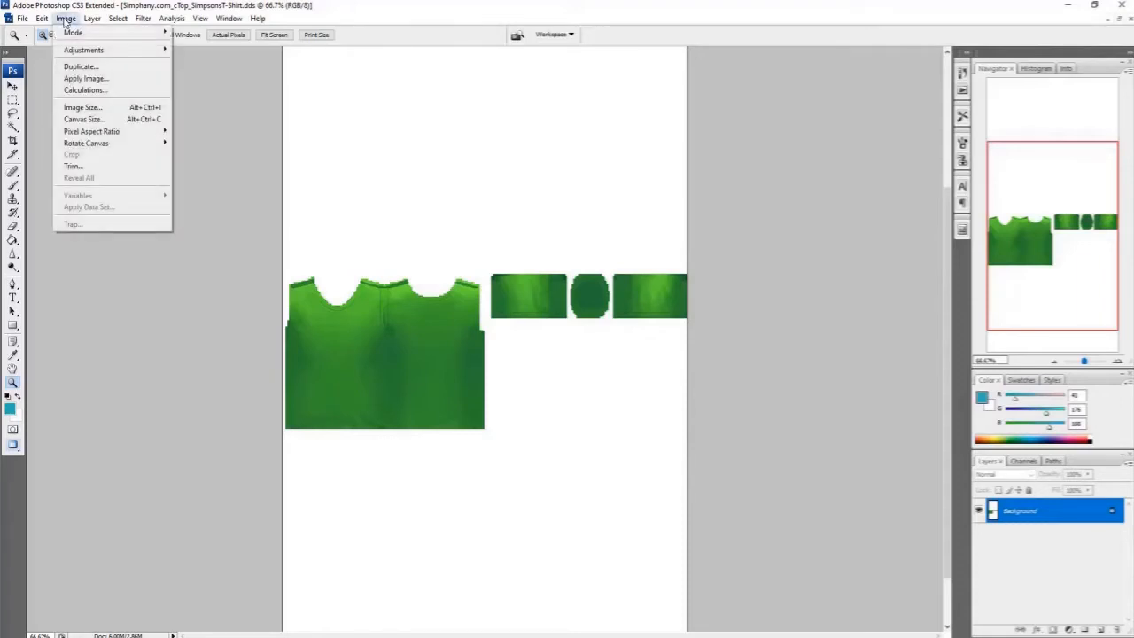
mouse_move(75, 50)
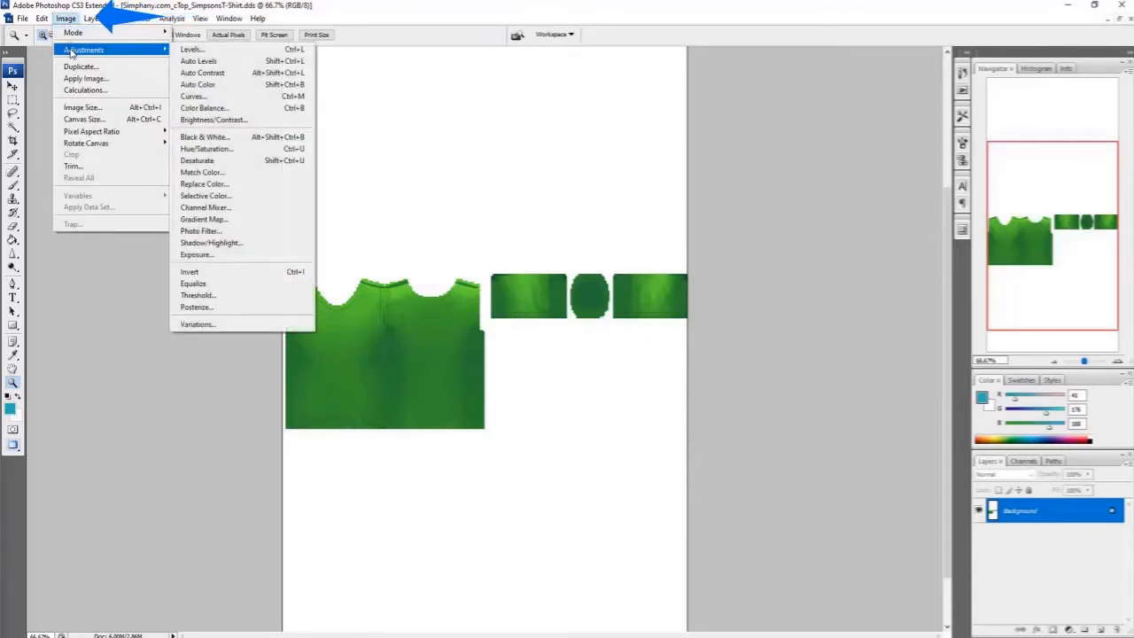
left_click(213, 139)
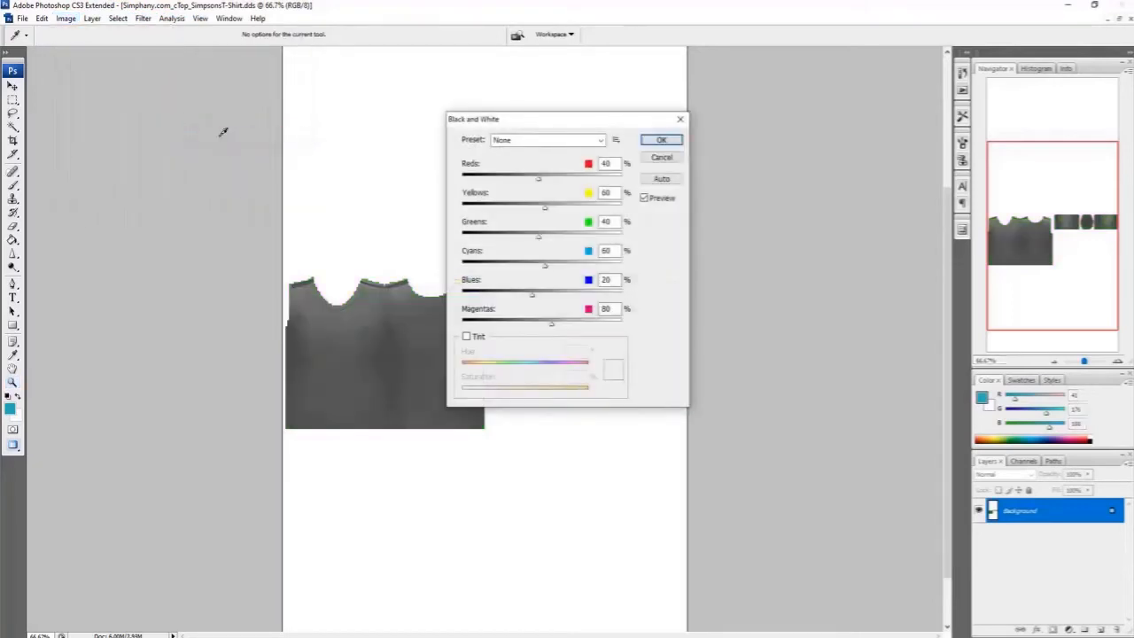
left_click_drag(542, 124, 777, 125)
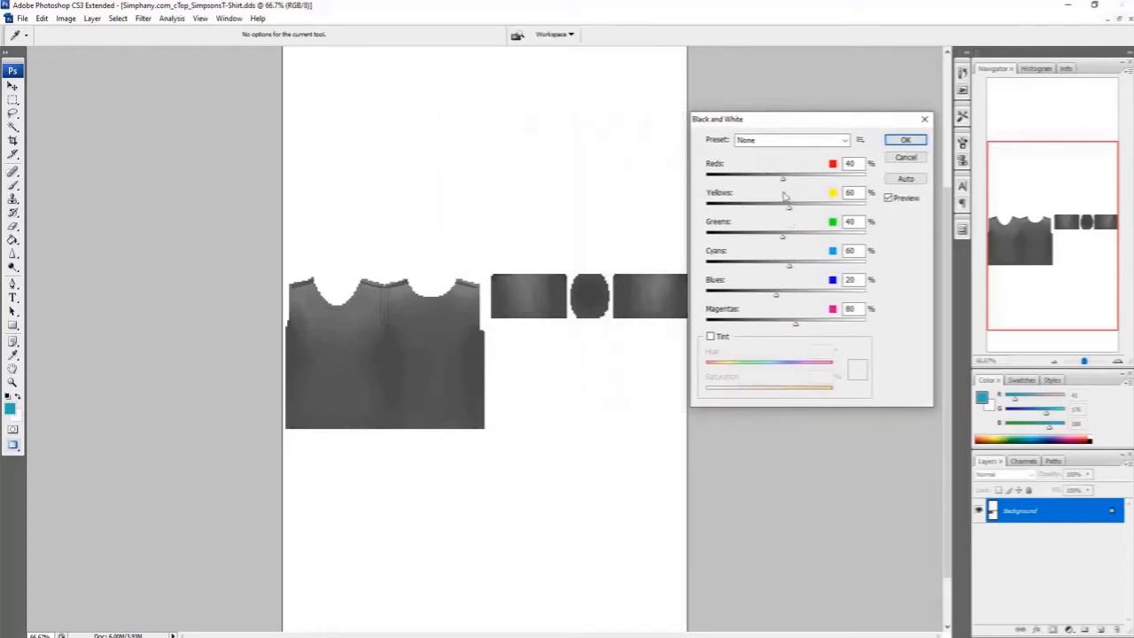
left_click(900, 142)
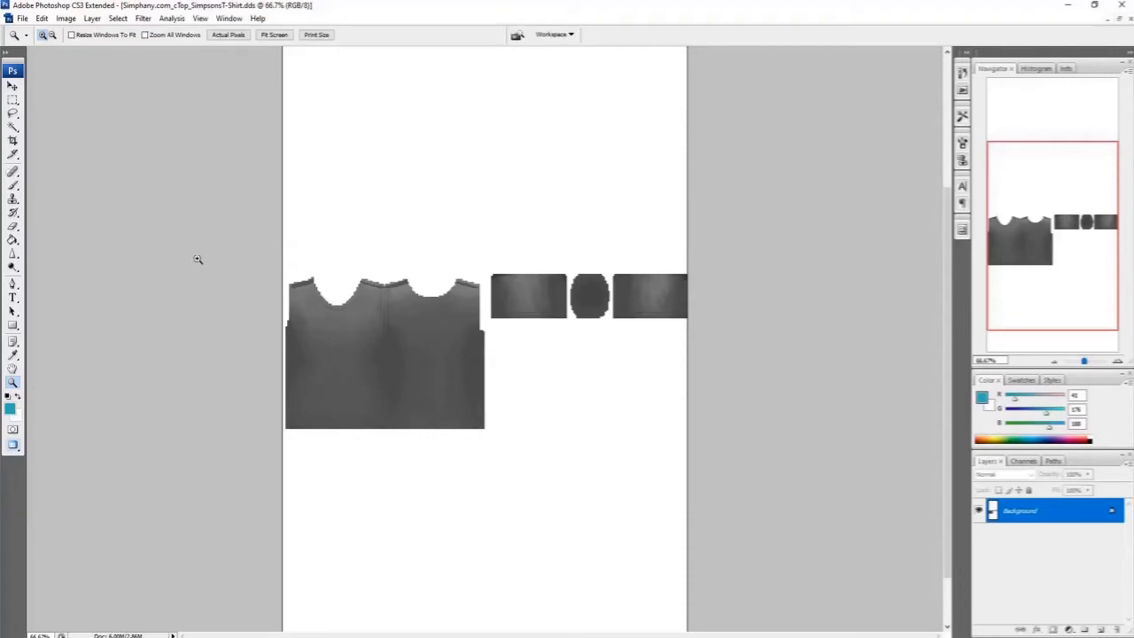
- Lighten the gray T-shirt texture with Brightness/Contrast, setting brightness to +120 and contrast to +17
left_click(66, 18)
mouse_move(107, 49)
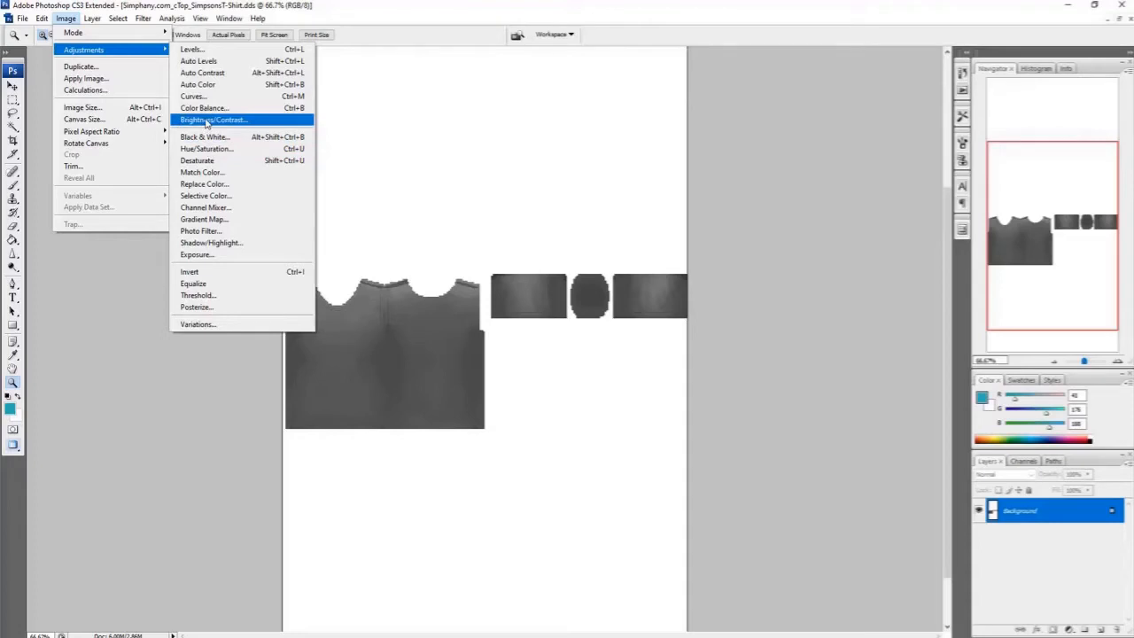
left_click(237, 121)
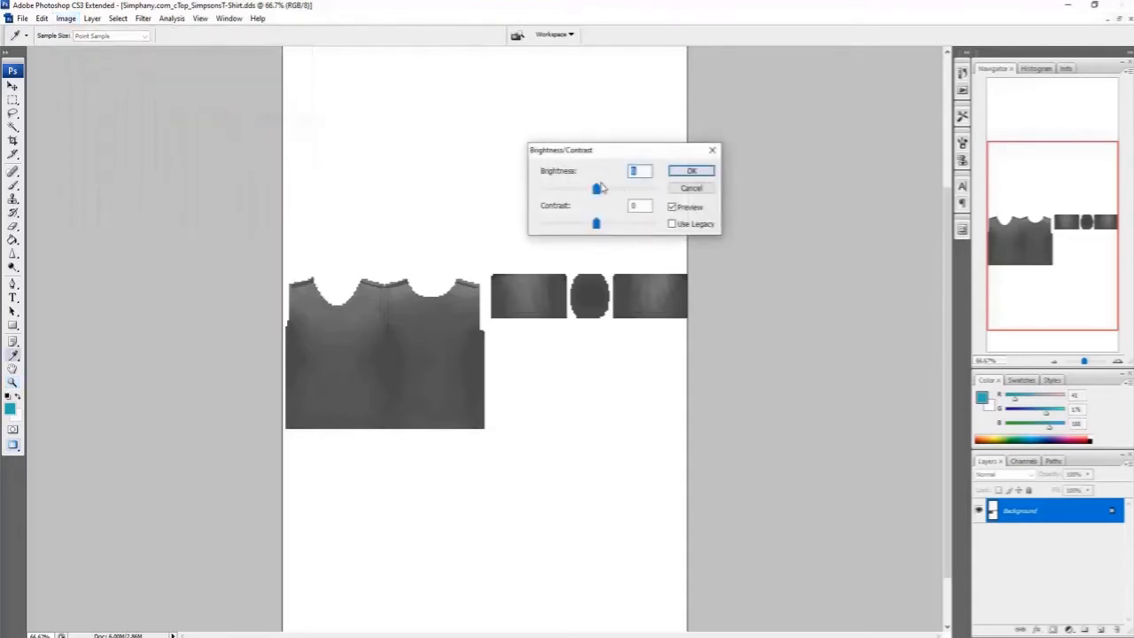
left_click_drag(600, 187, 657, 226)
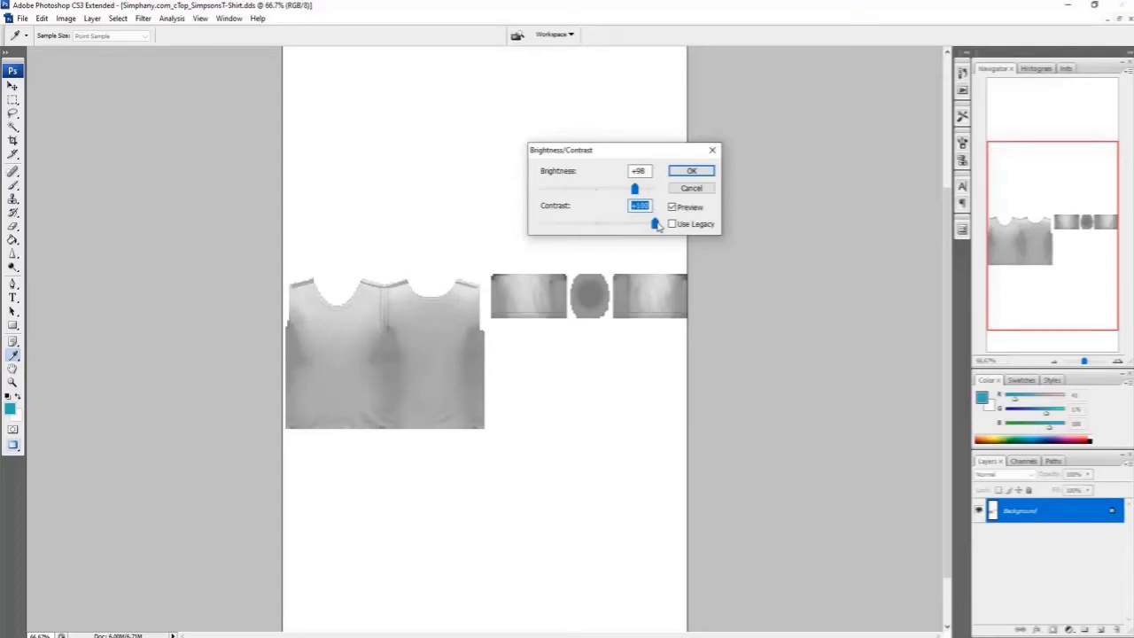
left_click_drag(656, 226, 607, 224)
left_click_drag(634, 188, 644, 191)
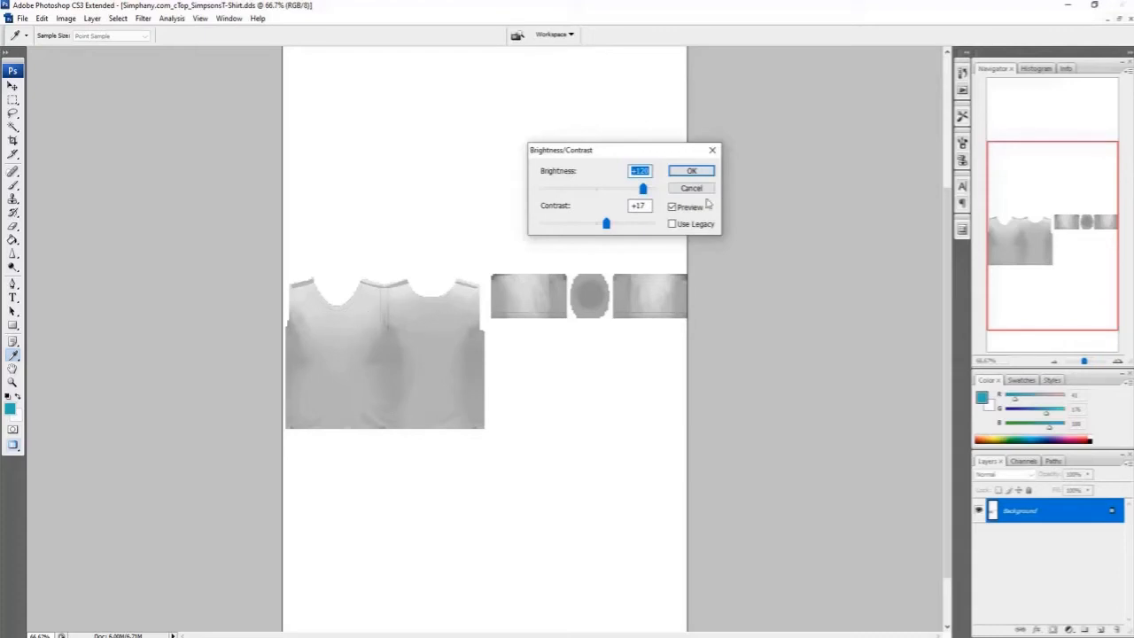
left_click(696, 173)
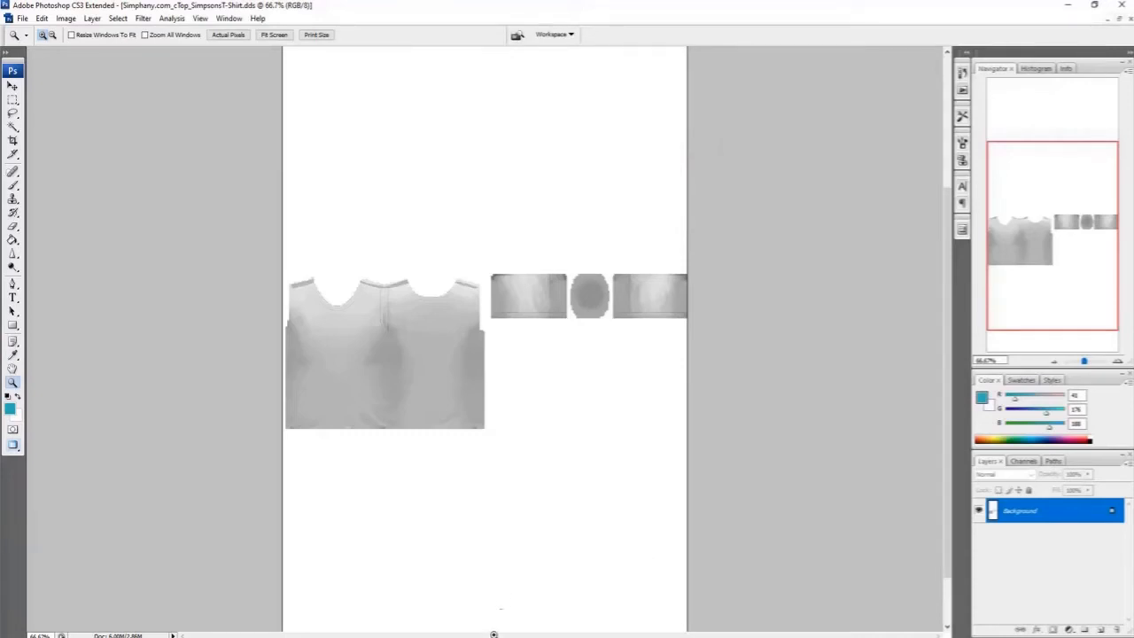
- Bring up the red Simpsons T-shirt photo, select a rectangle around the yellow and black print, and copy it
left_click(483, 592)
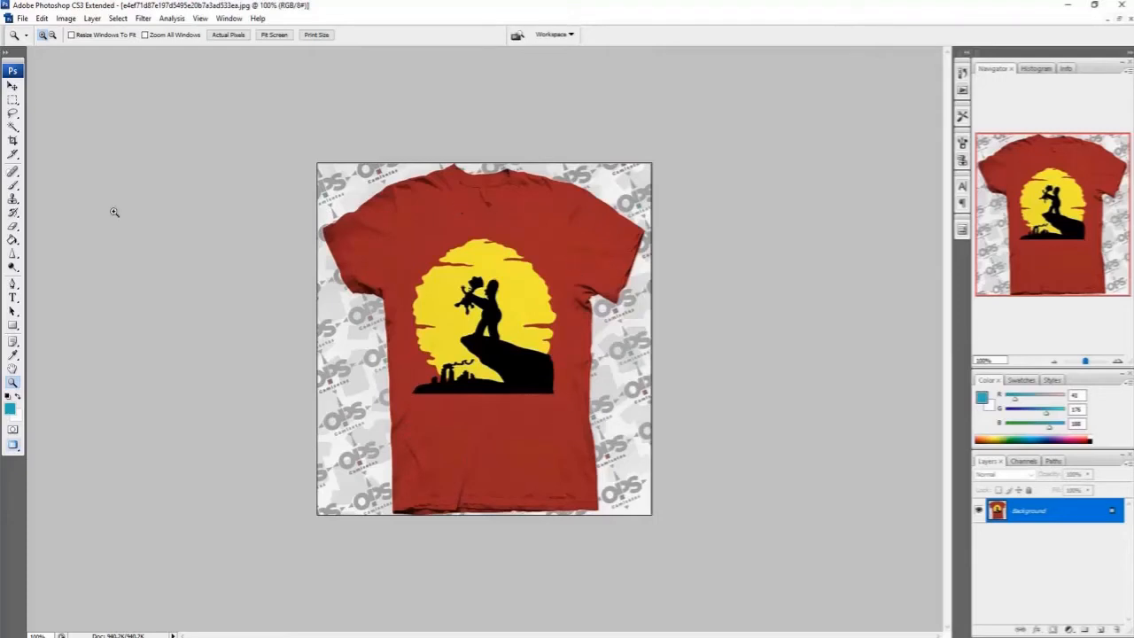
left_click(13, 100)
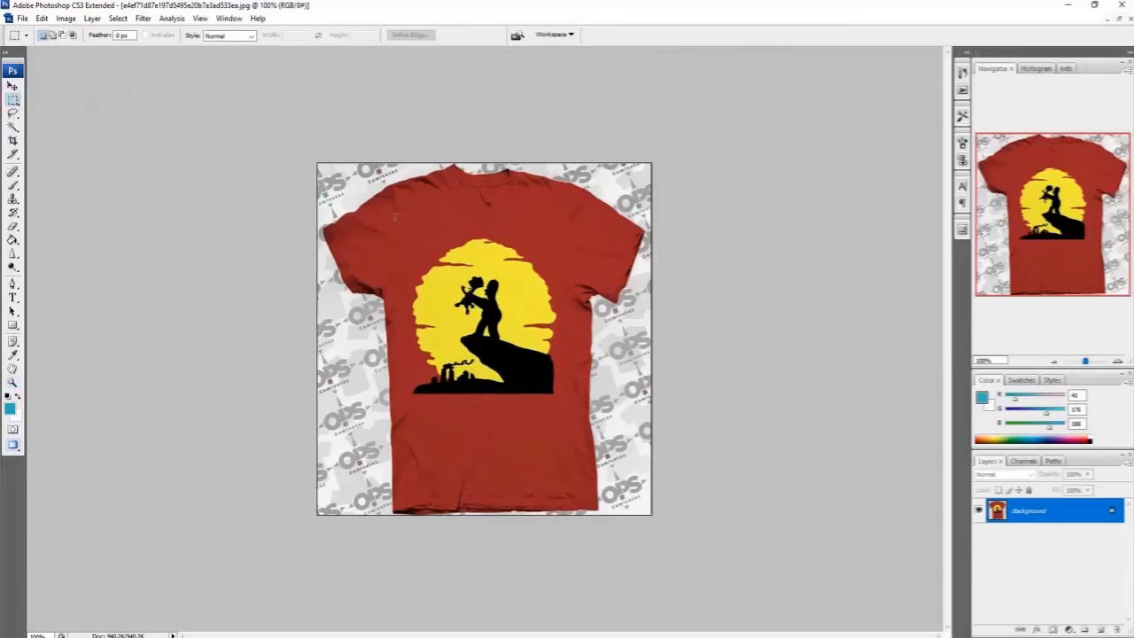
left_click_drag(395, 216, 572, 414)
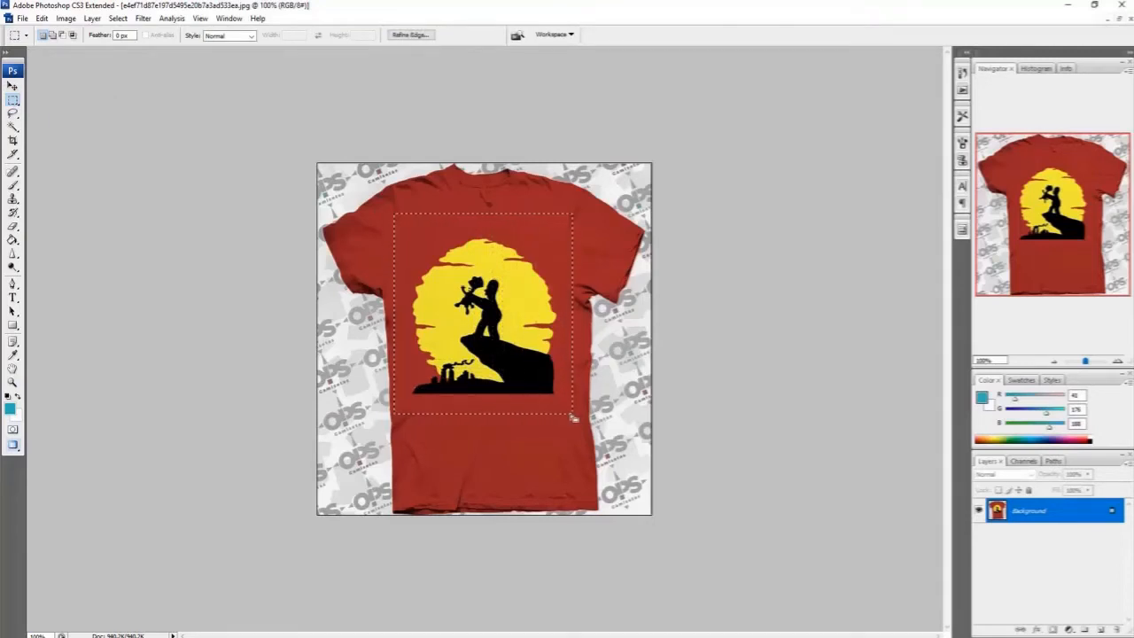
left_click(39, 18)
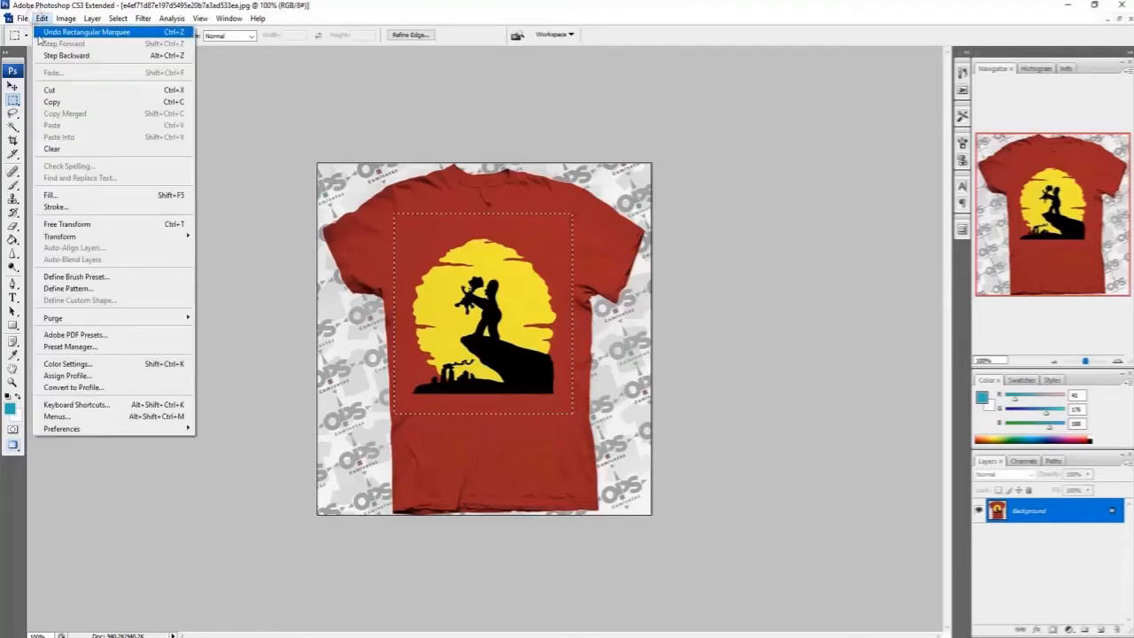
left_click(49, 102)
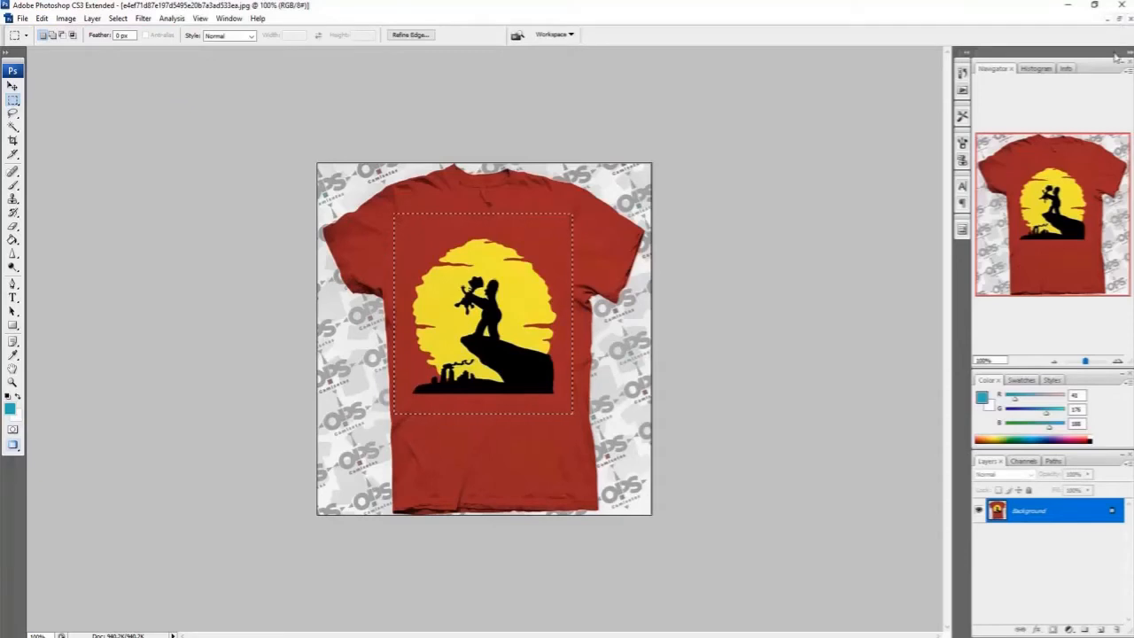
- Minimize the red shirt photo, maximize the gray T-shirt texture document, and paste the copied print into it
left_click(1120, 19)
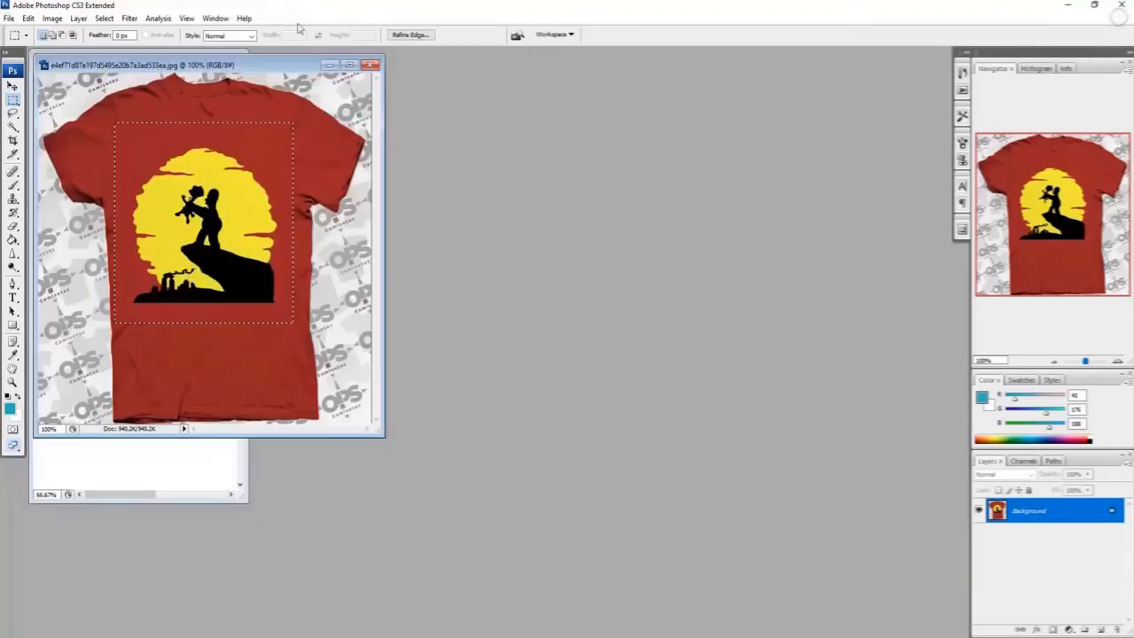
left_click_drag(164, 64, 458, 86)
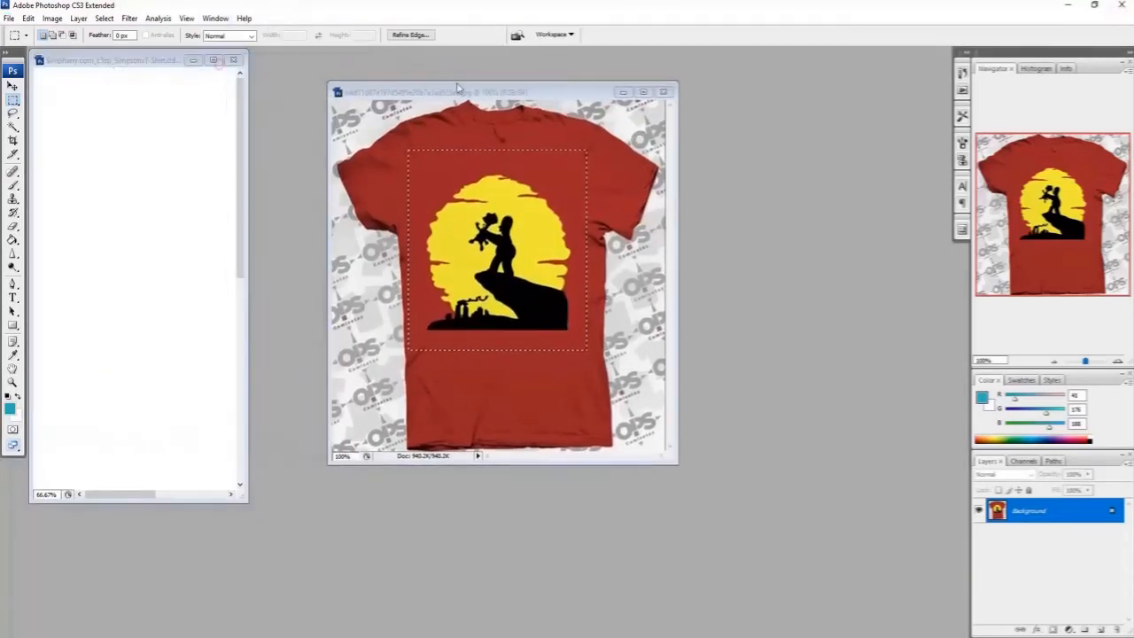
left_click(623, 92)
left_click(216, 61)
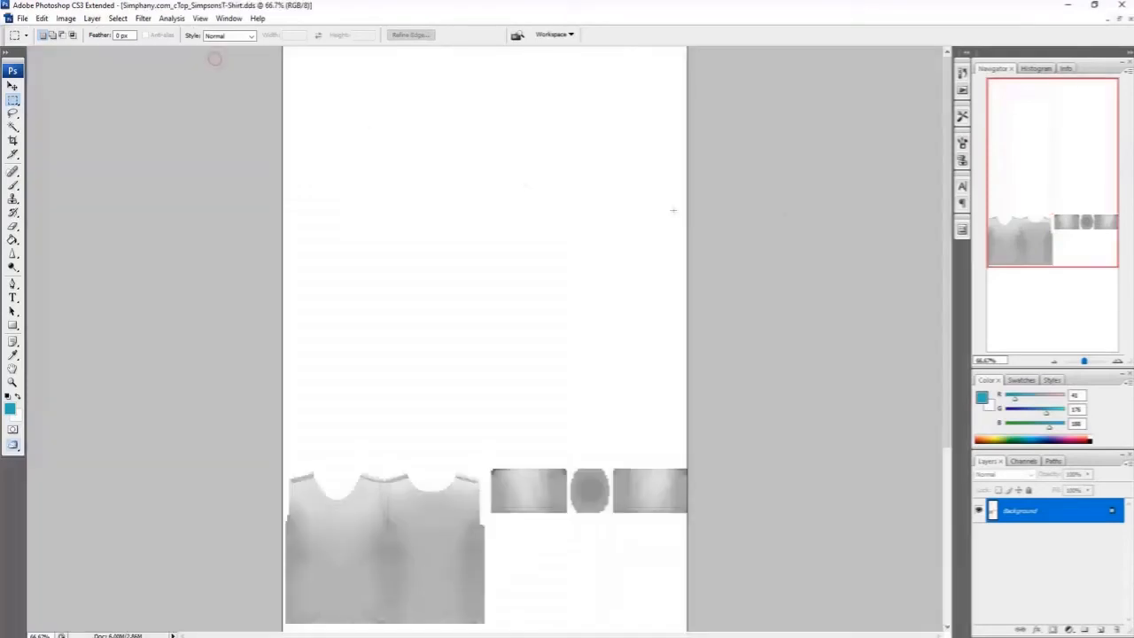
left_click_drag(1032, 142, 1036, 220)
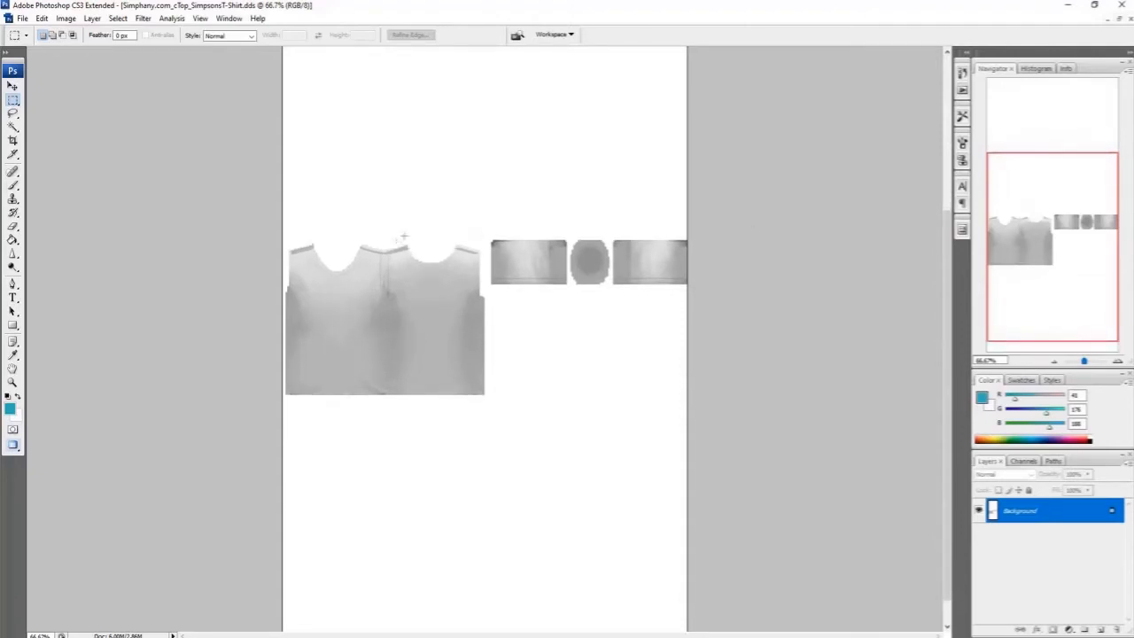
left_click(41, 17)
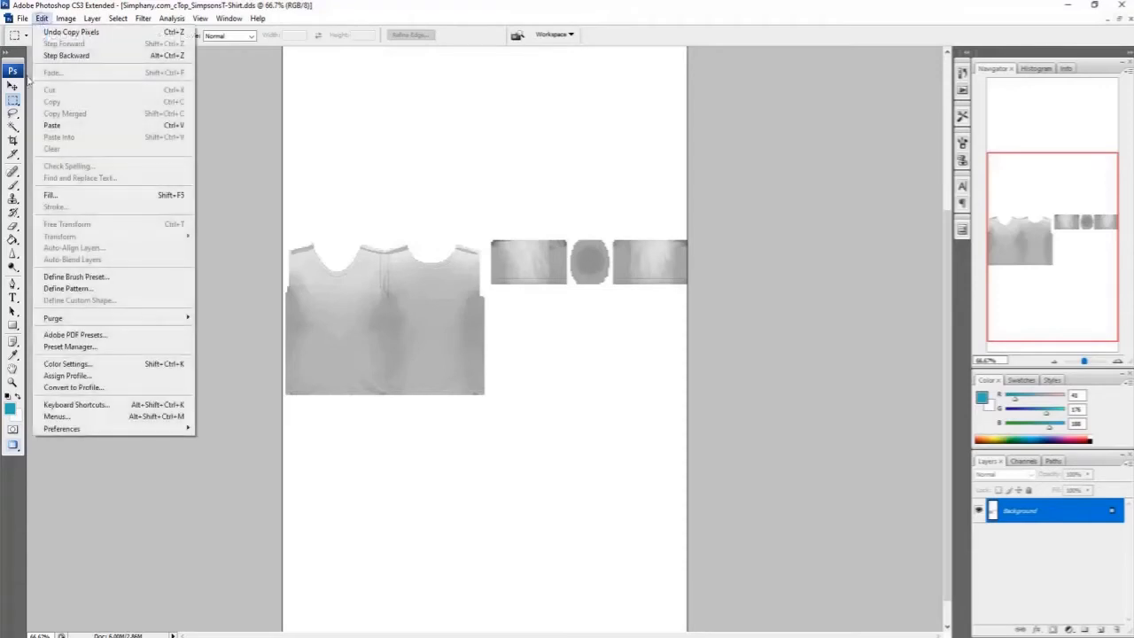
left_click(42, 126)
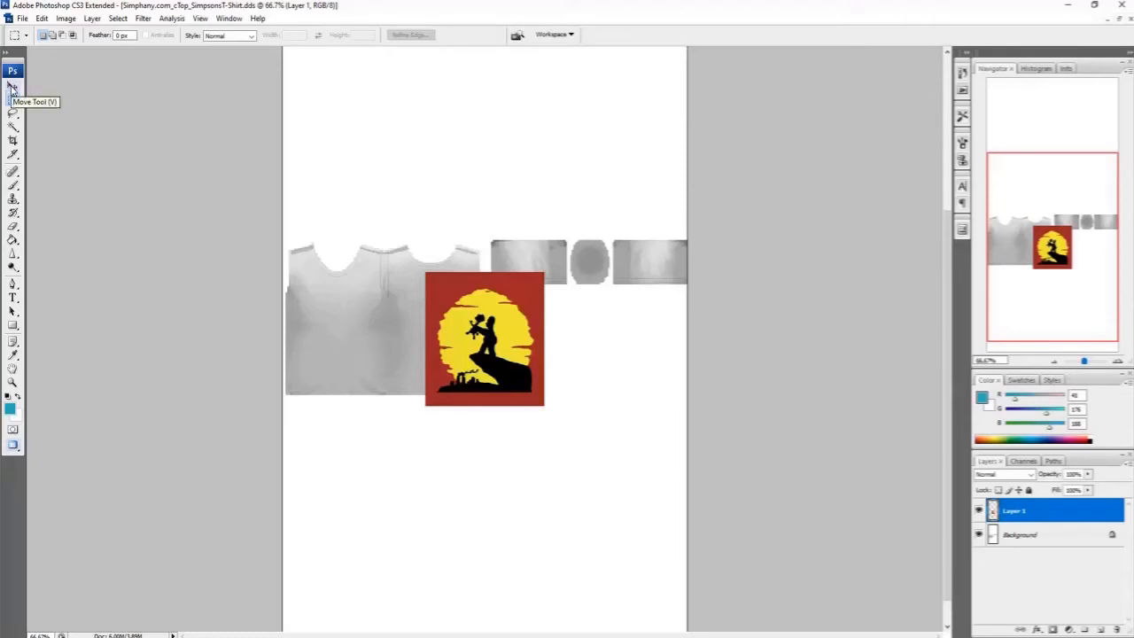
- Move the pasted print over the front of the gray T-shirt and set its layer's blending mode to Linear Burn
left_click(11, 86)
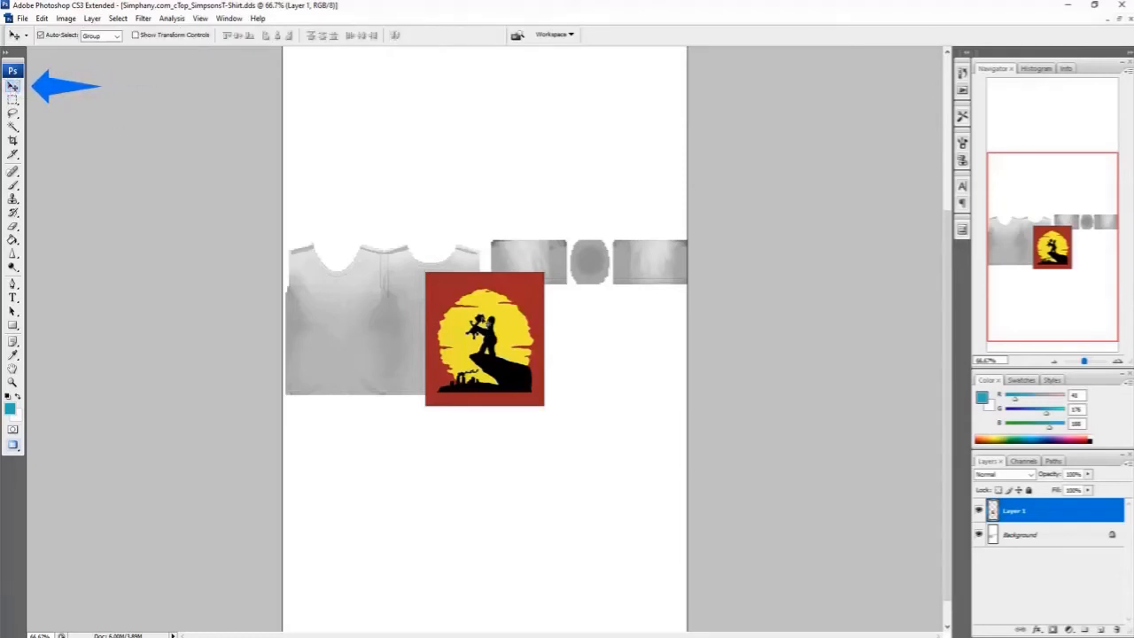
left_click_drag(492, 324, 396, 315)
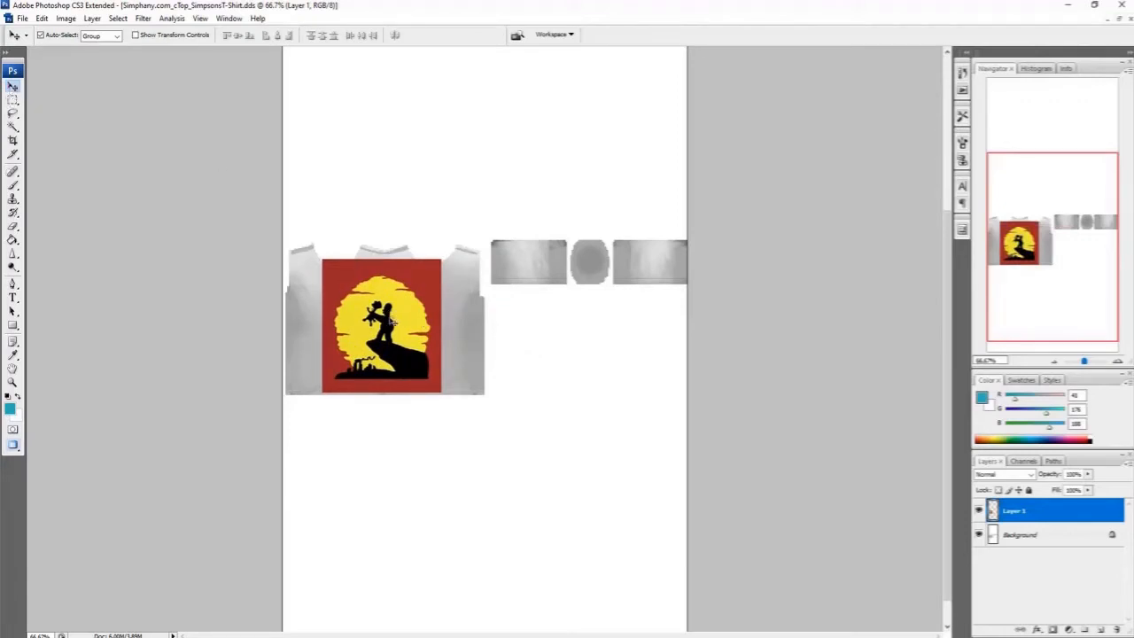
left_click_drag(390, 320, 351, 321)
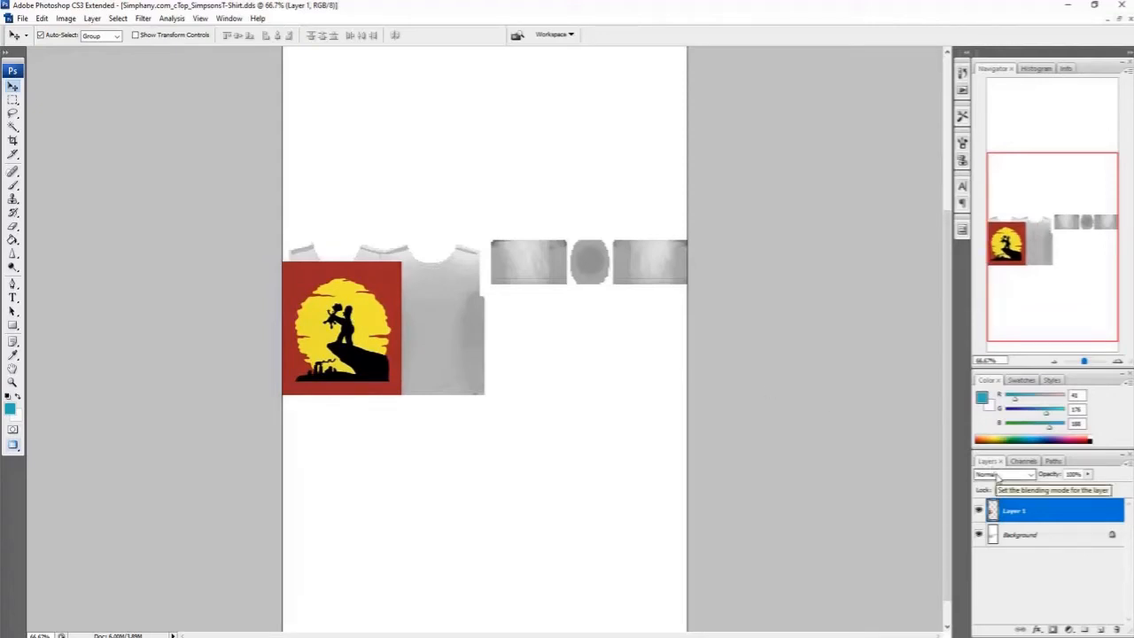
left_click(998, 479)
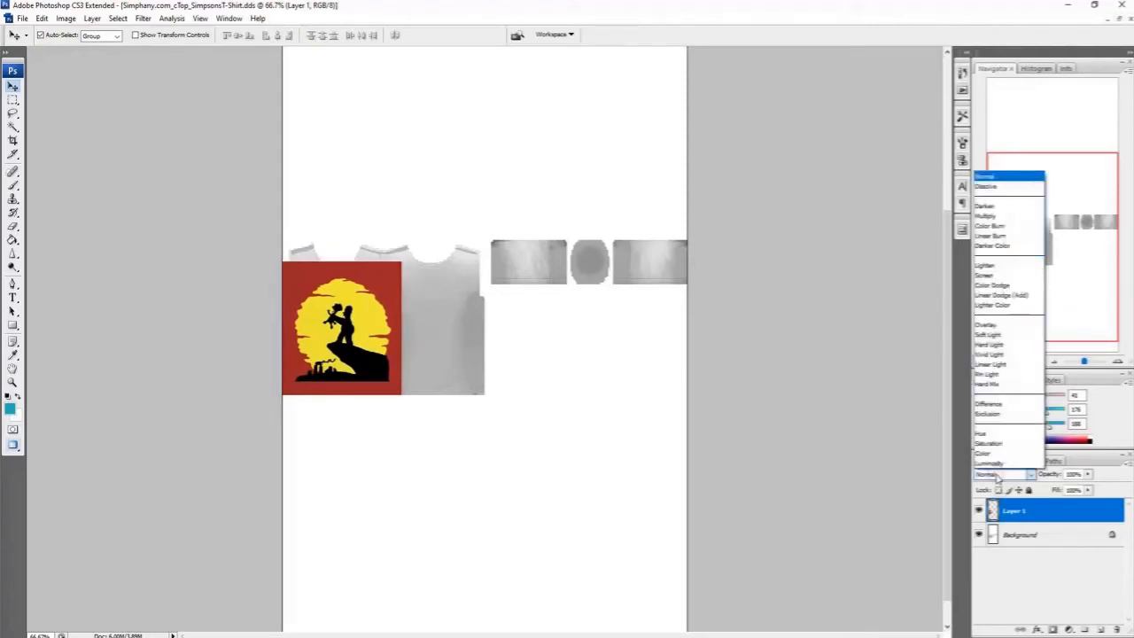
left_click(989, 237)
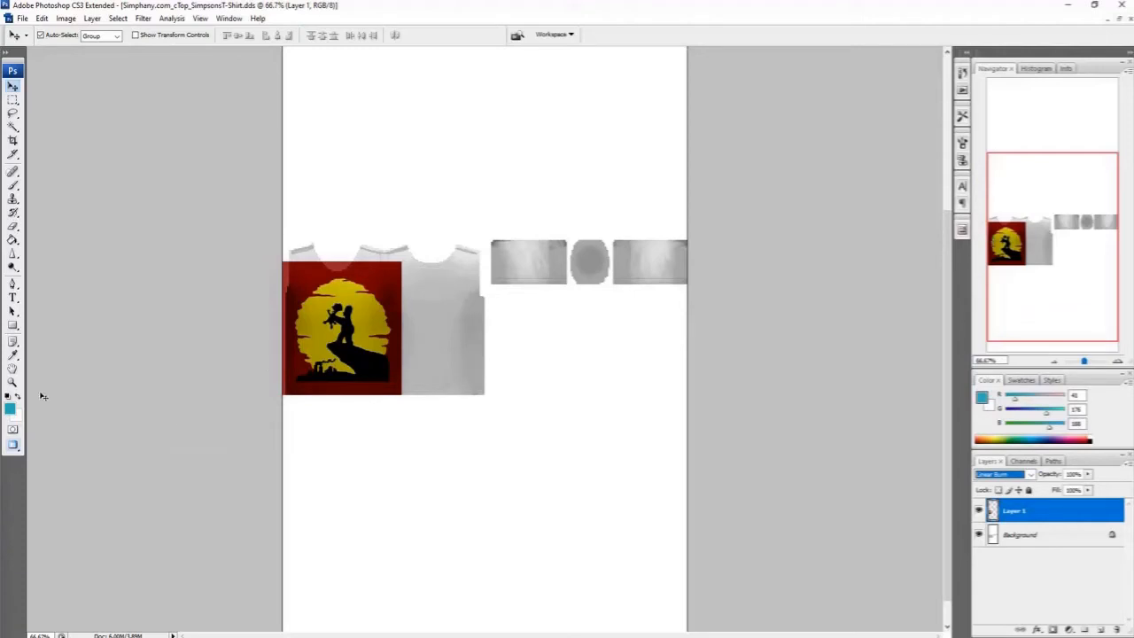
- Scale the pasted print proportionally to about 70.7% with Free Transform and position it centrally on the T-shirt's front
left_click(12, 381)
left_click(288, 359)
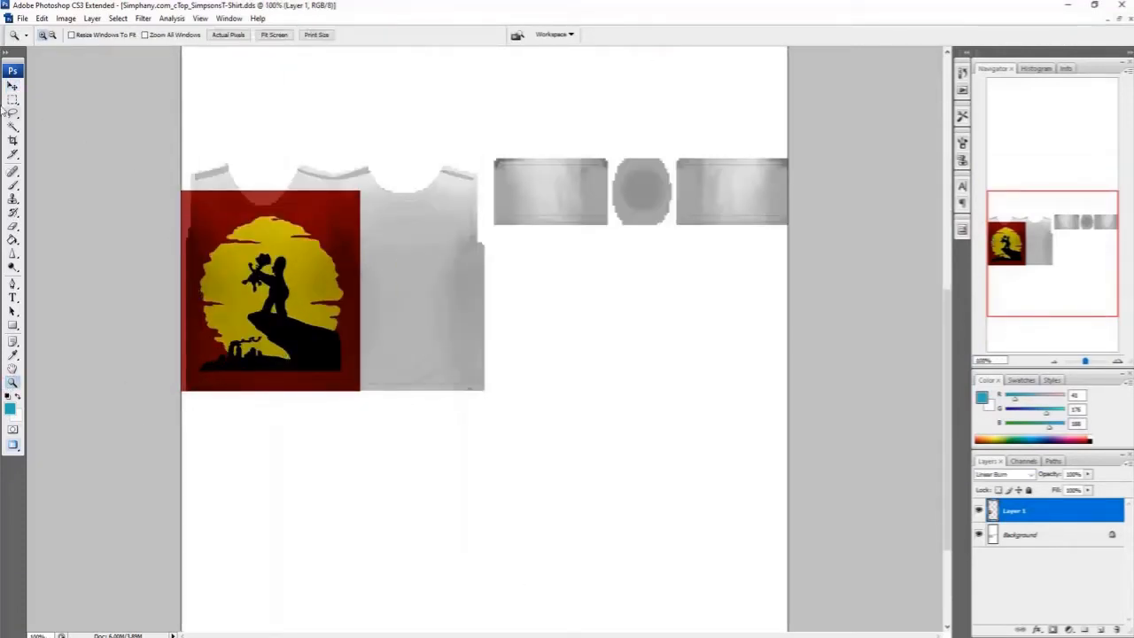
left_click(41, 19)
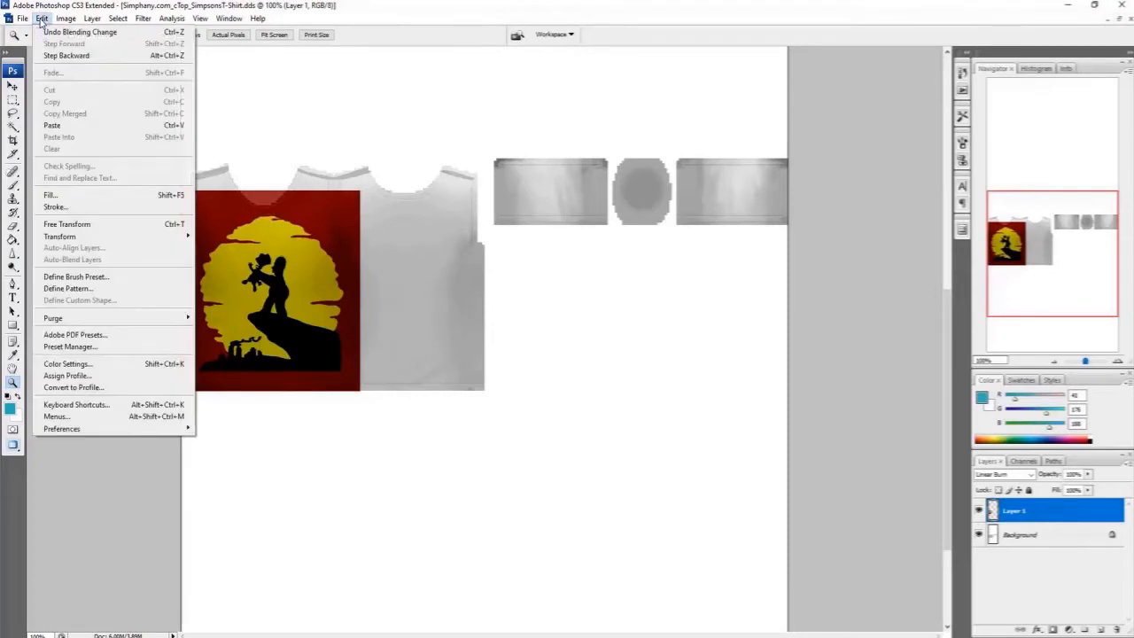
left_click(66, 224)
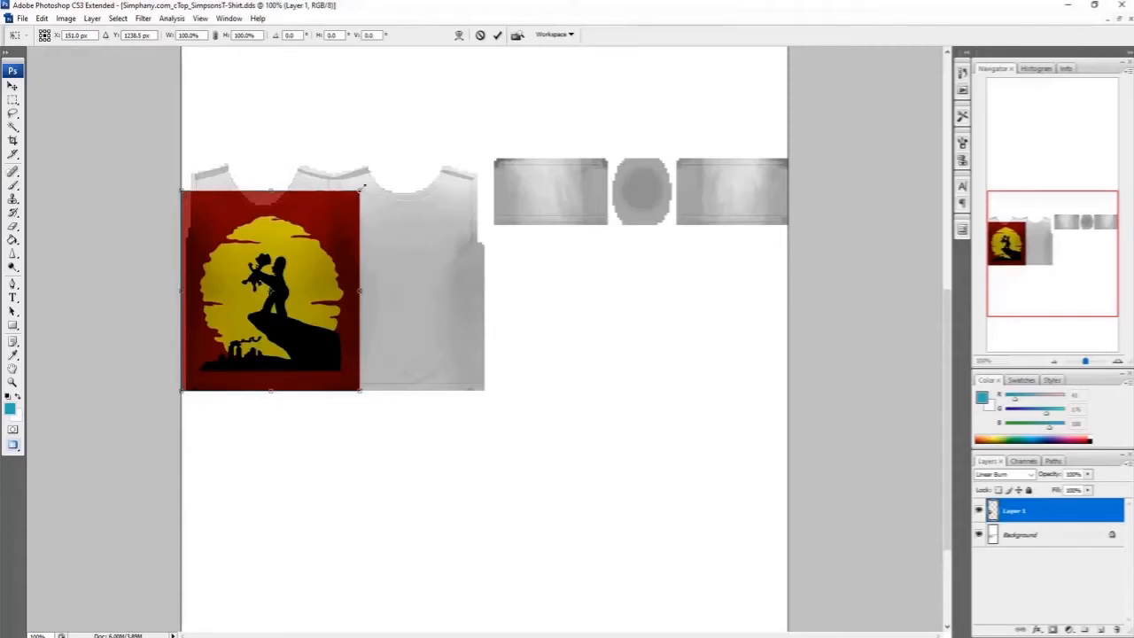
left_click_drag(361, 188, 309, 232)
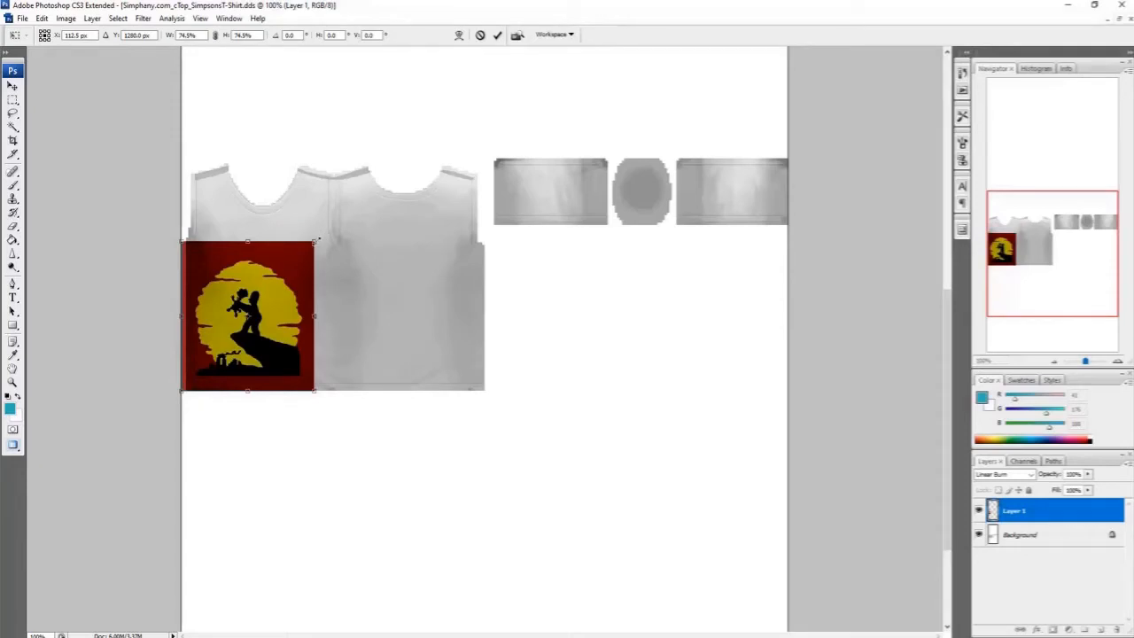
left_click_drag(317, 240, 295, 295)
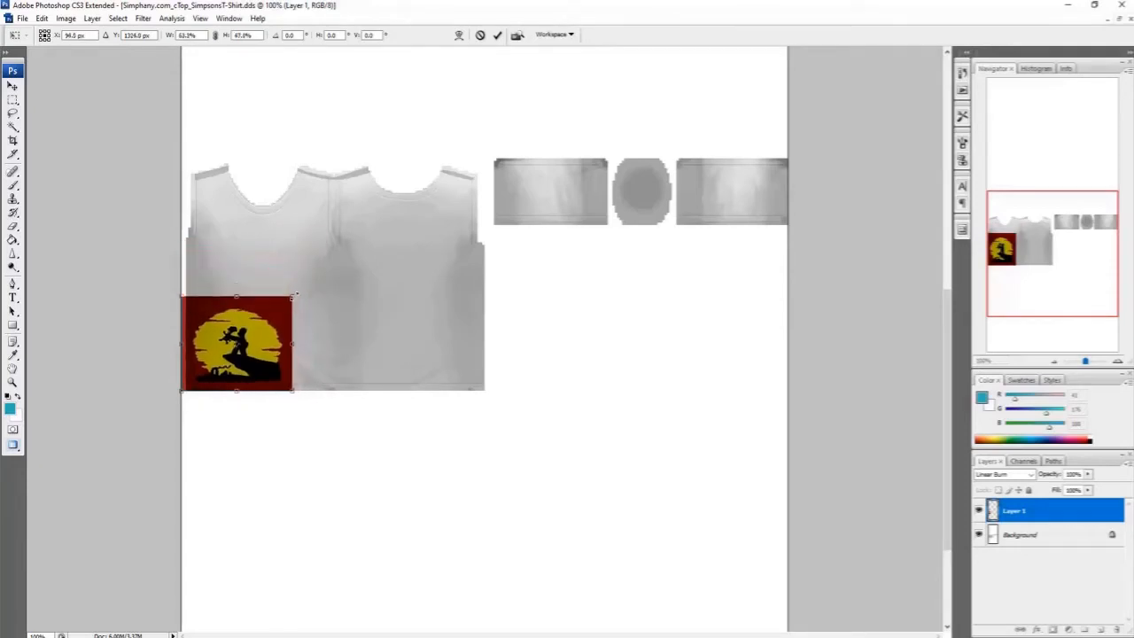
key("ctrl+z")
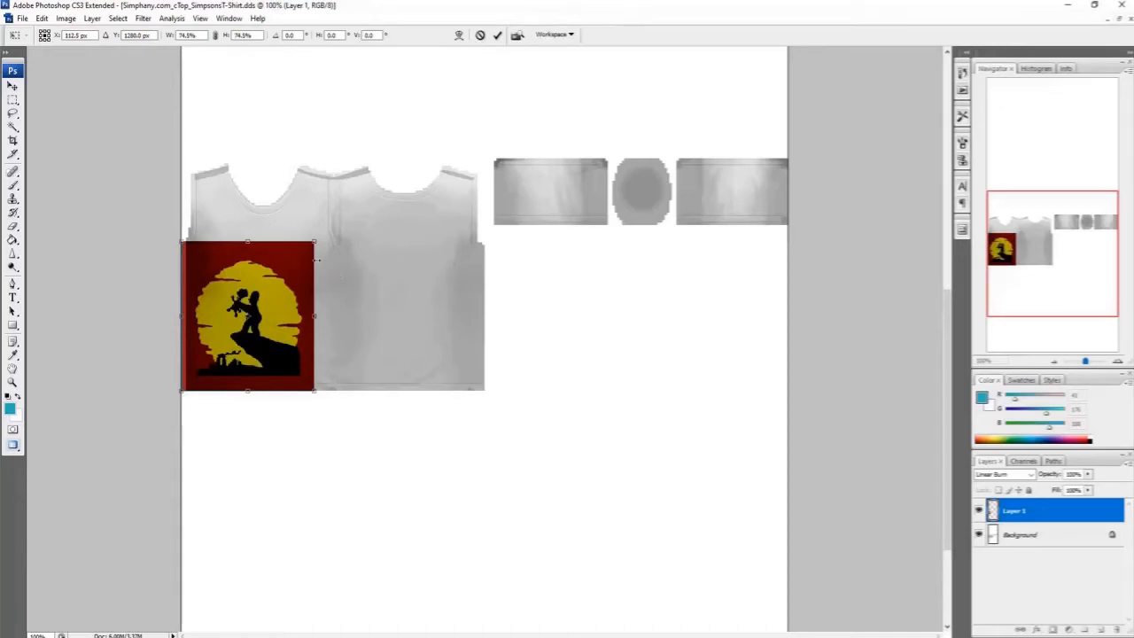
left_click_drag(266, 273, 277, 242)
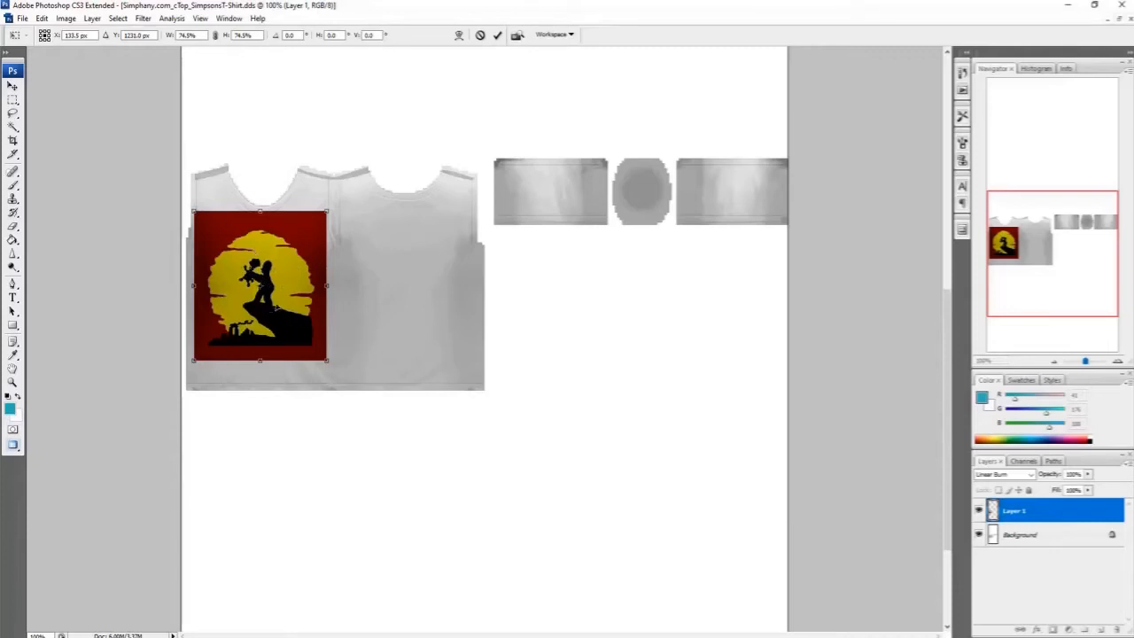
left_click_drag(332, 208, 282, 237)
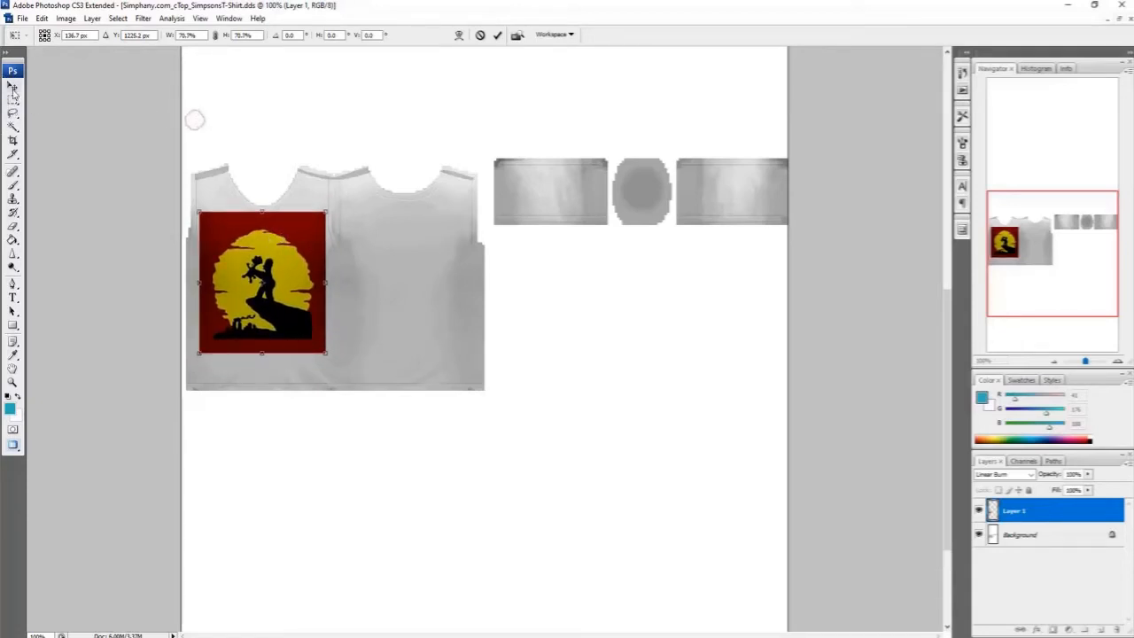
key("Return")
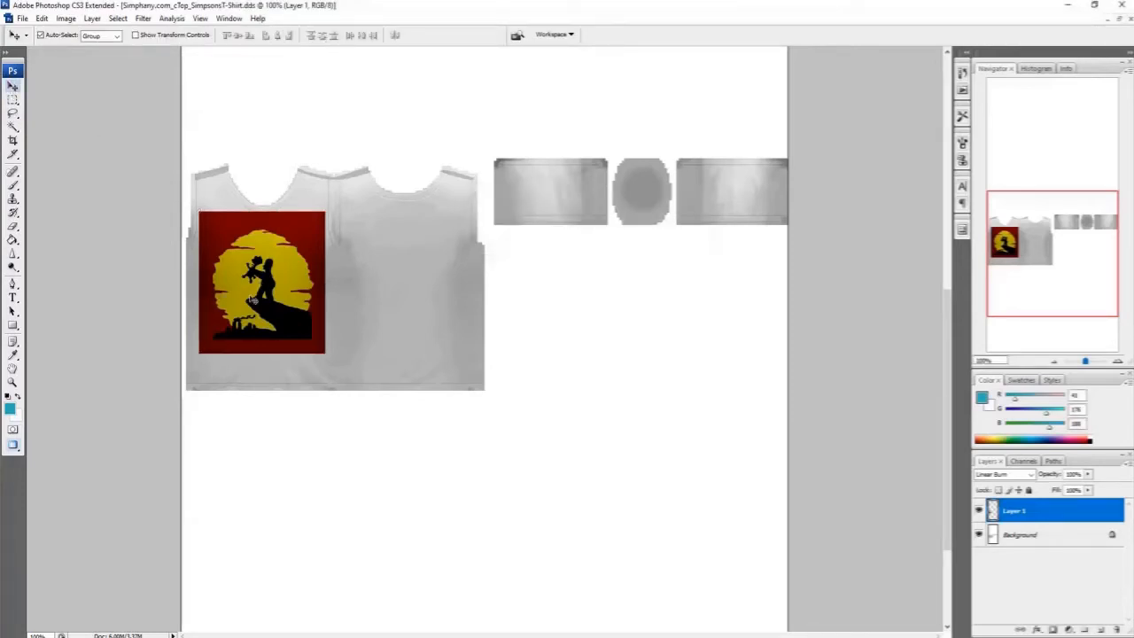
left_click(37, 19)
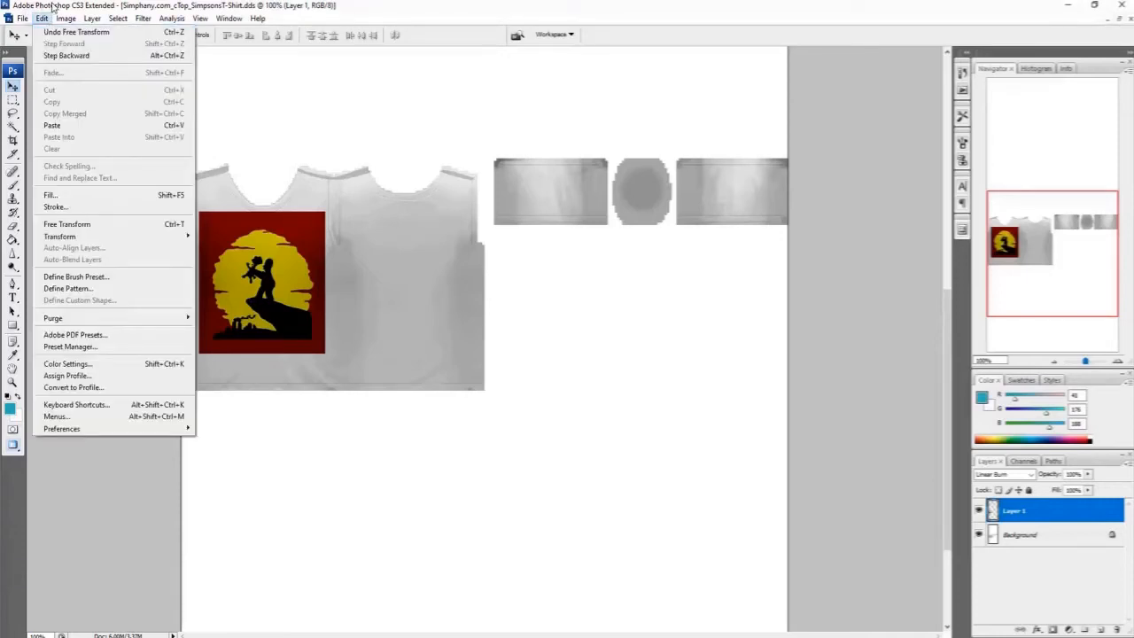
left_click(171, 55)
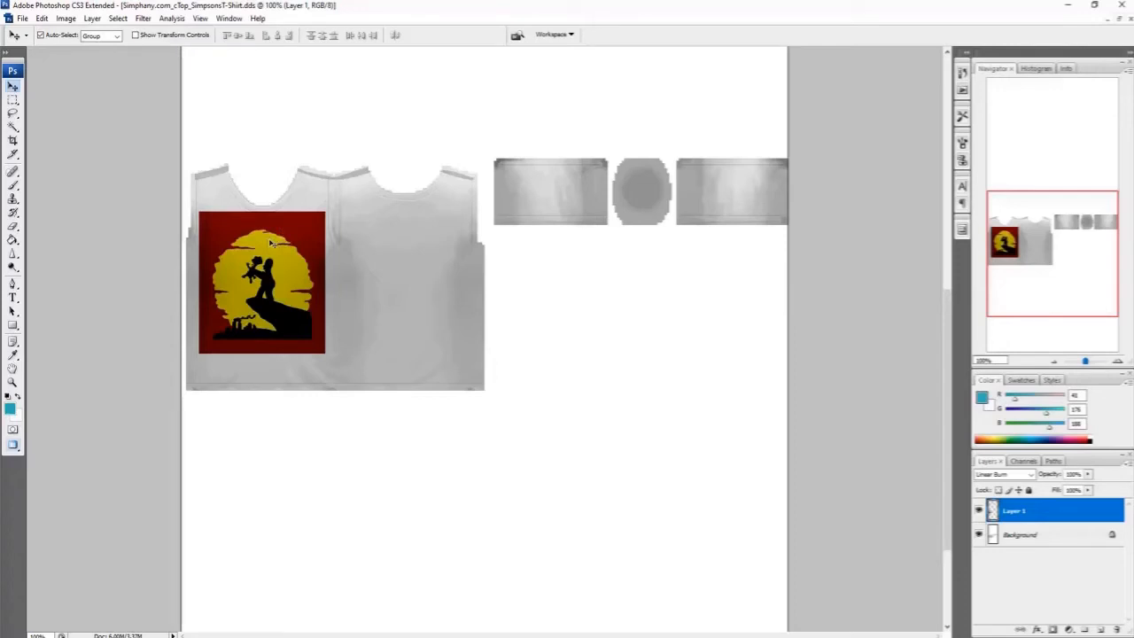
- Select the red surround of the print with the Magic Wand and add the empty area around it to the selection
left_click(12, 127)
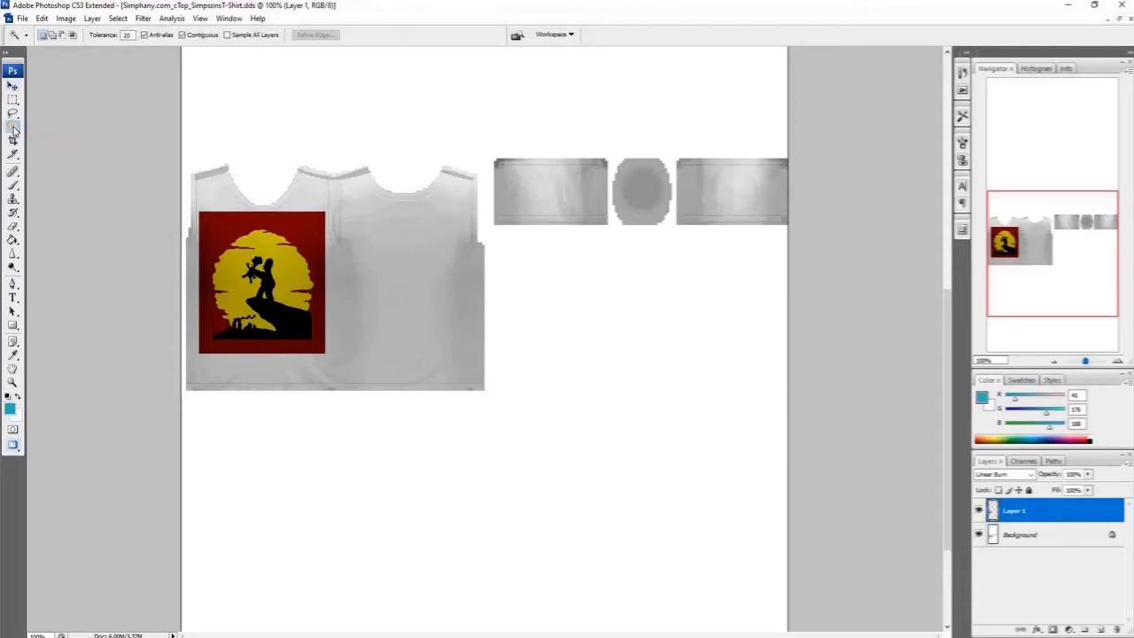
left_click(228, 224)
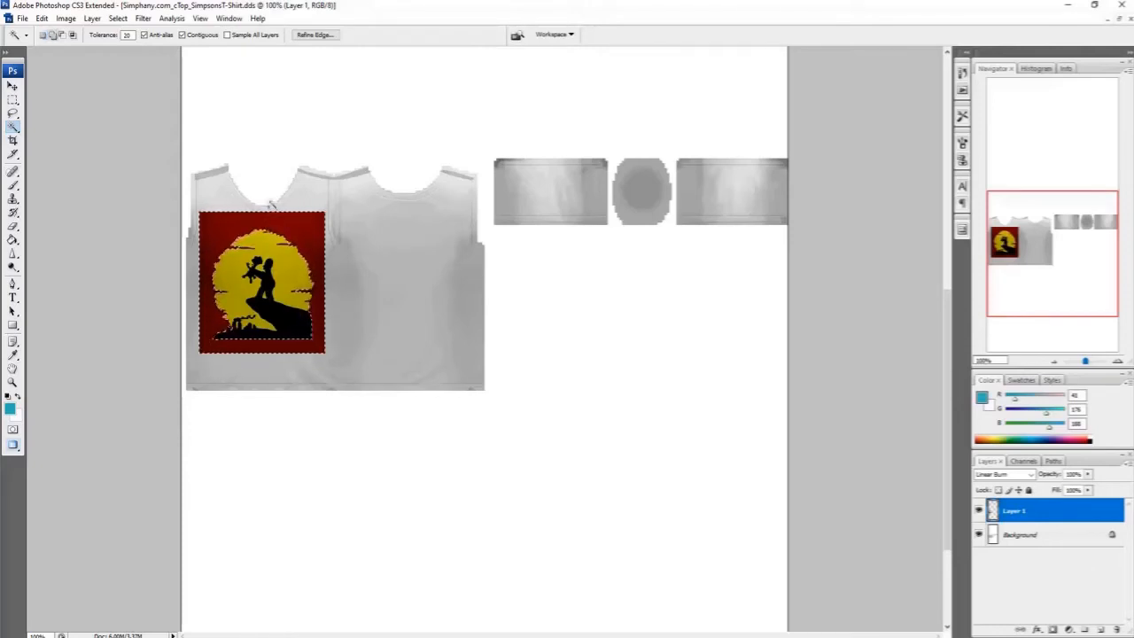
left_click(270, 193, "shift")
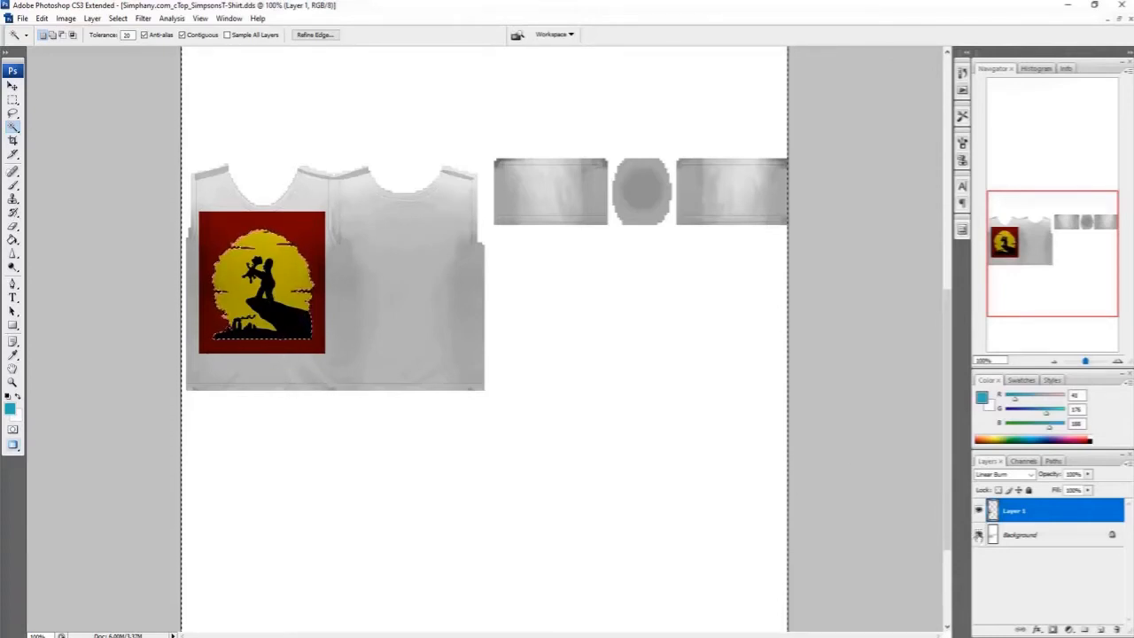
- Sample the print's unblended red as the foreground color with the Background layer hidden, and show that layer again
left_click(977, 535)
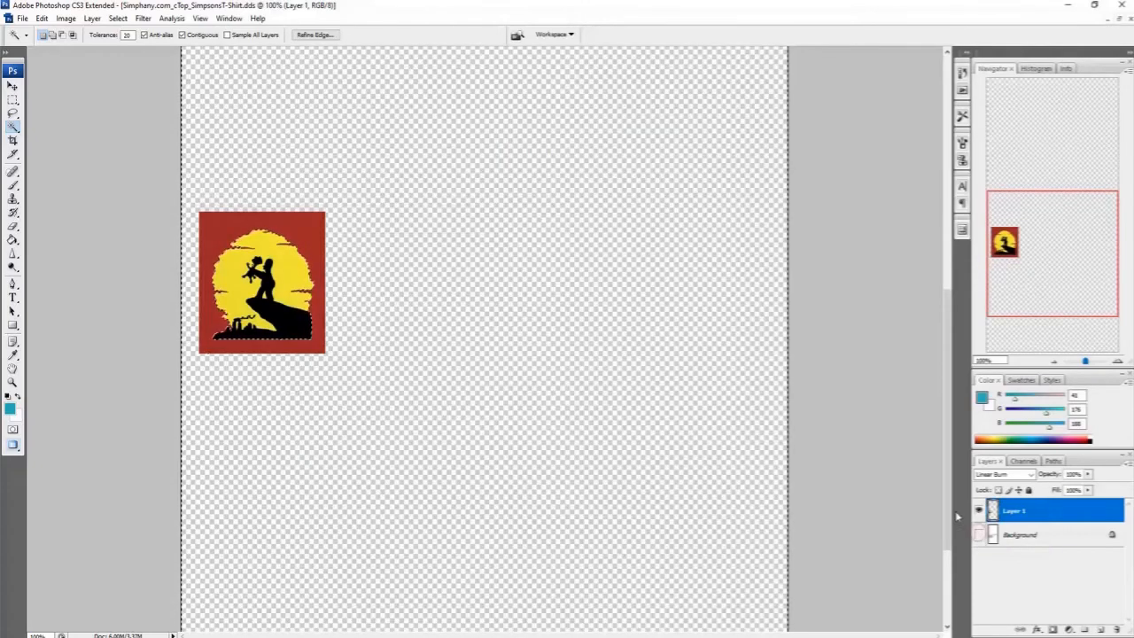
left_click(13, 355)
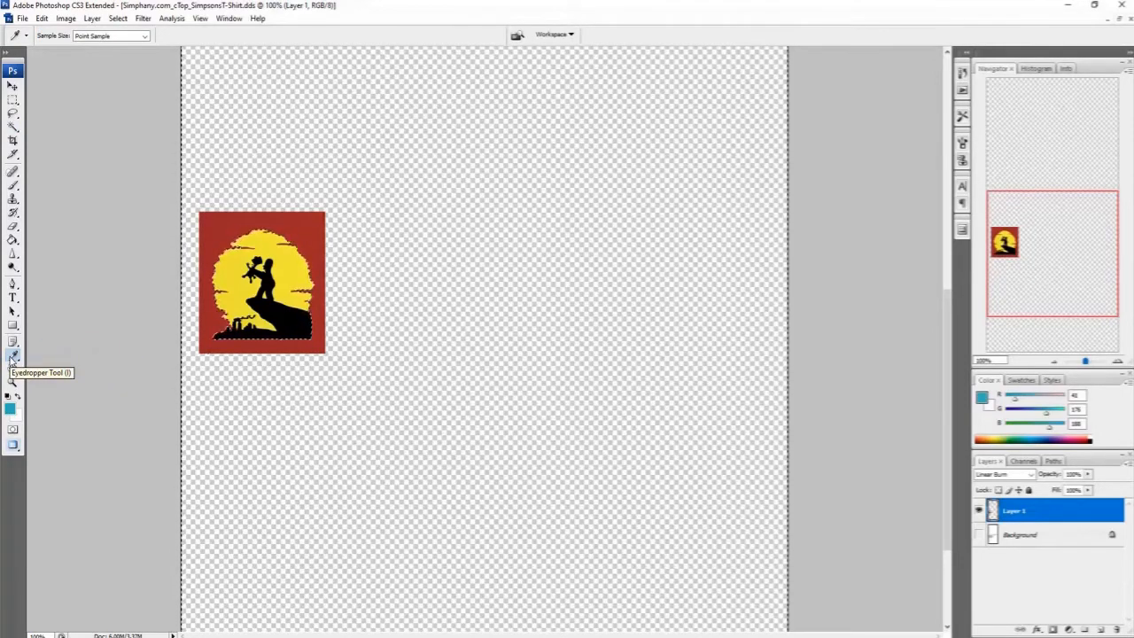
left_click(217, 220)
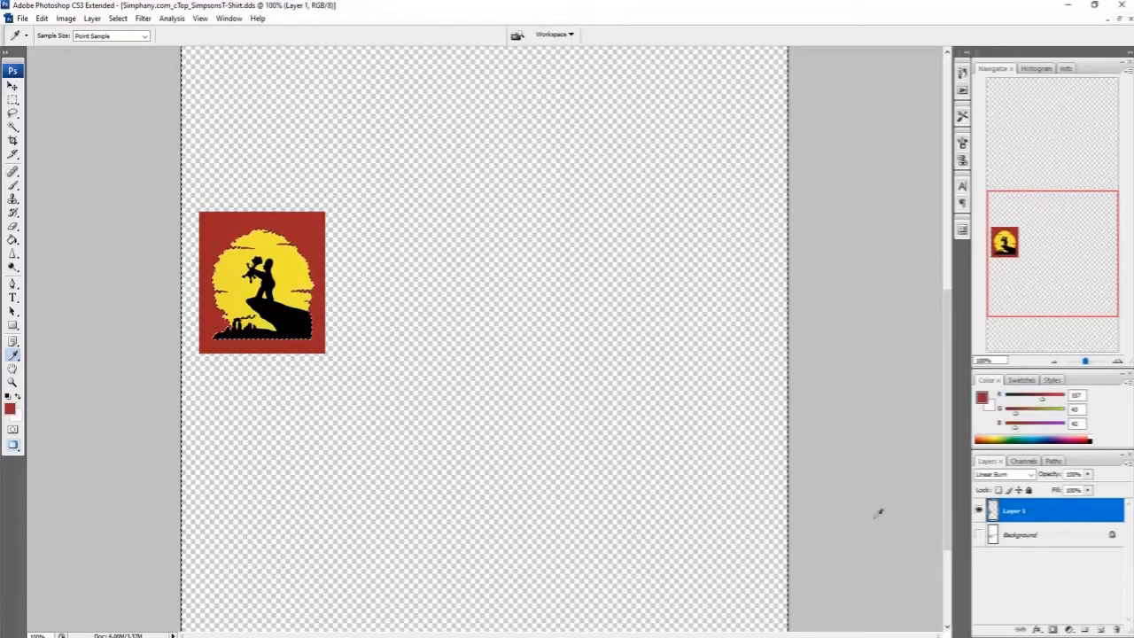
left_click(978, 535)
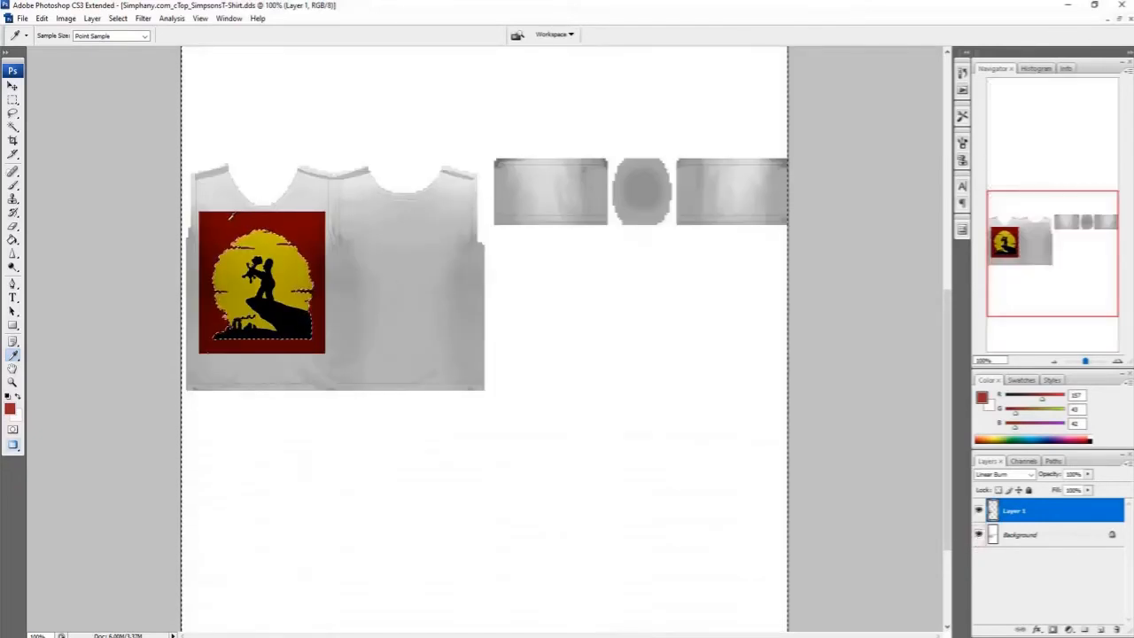
left_click(230, 215)
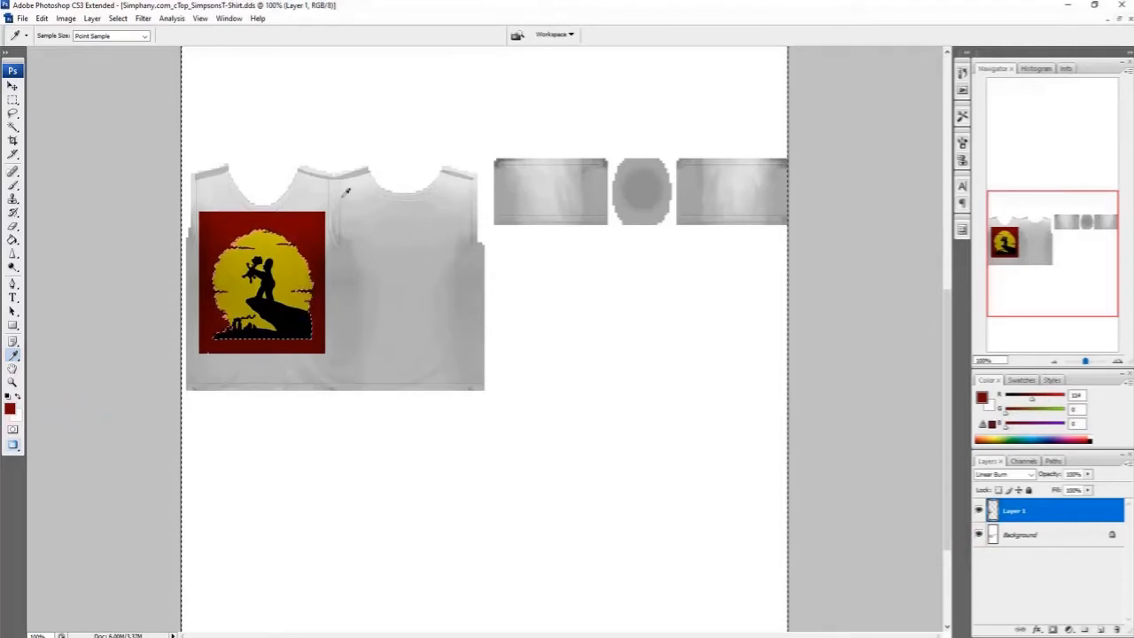
left_click(977, 534)
left_click(296, 218)
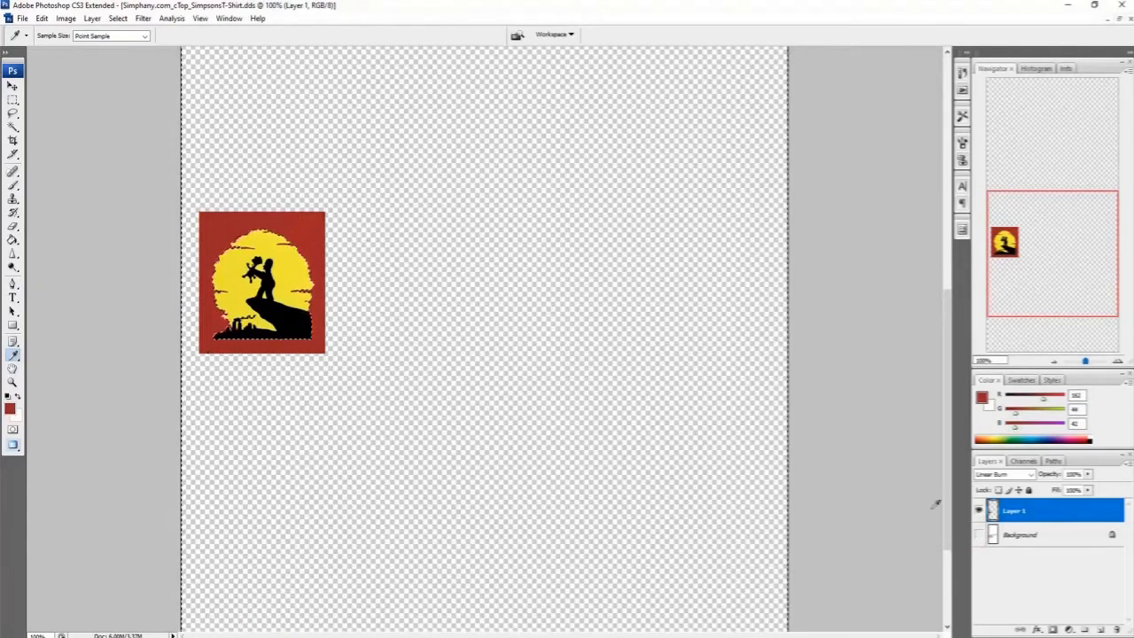
left_click(979, 536)
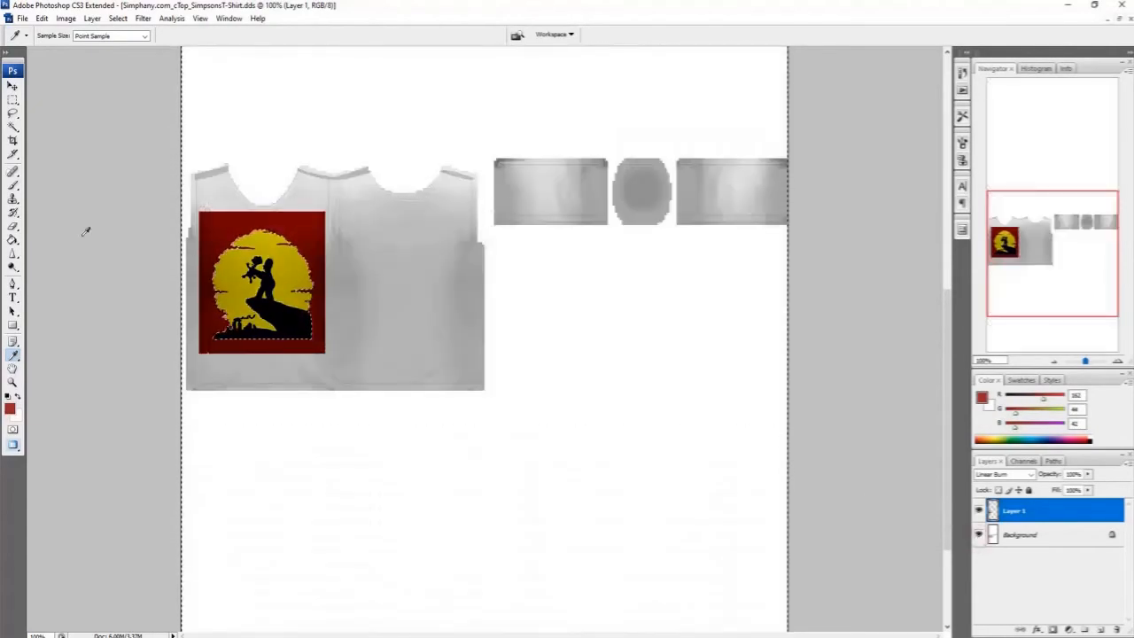
- Fill the selected area around the print with the sampled red using the Paint Bucket, and deselect
left_click(12, 240)
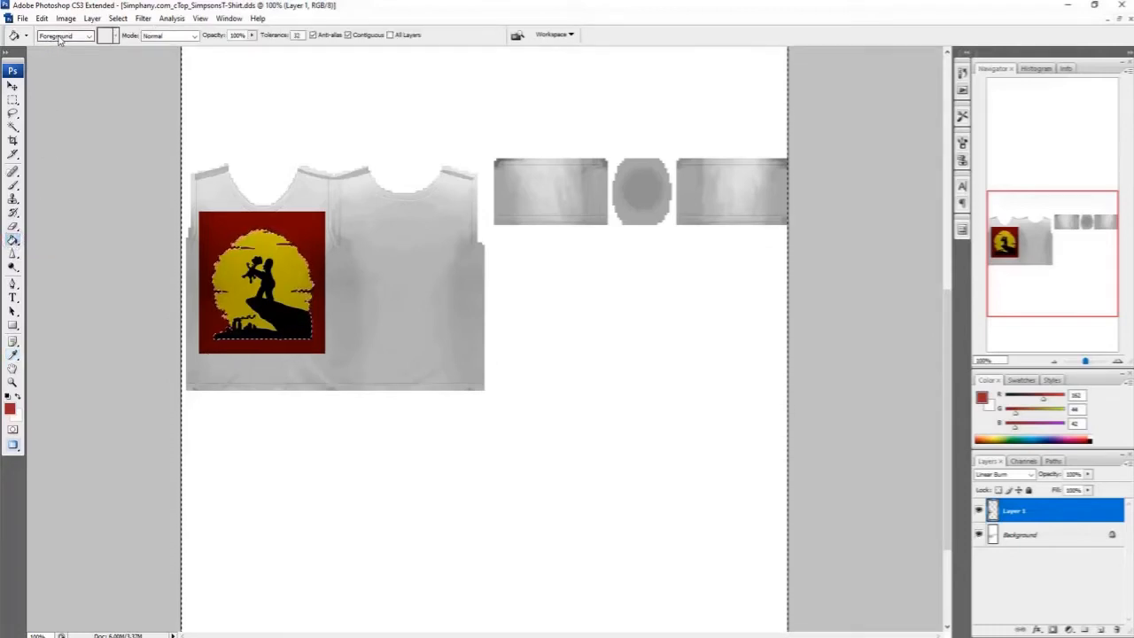
left_click(261, 122)
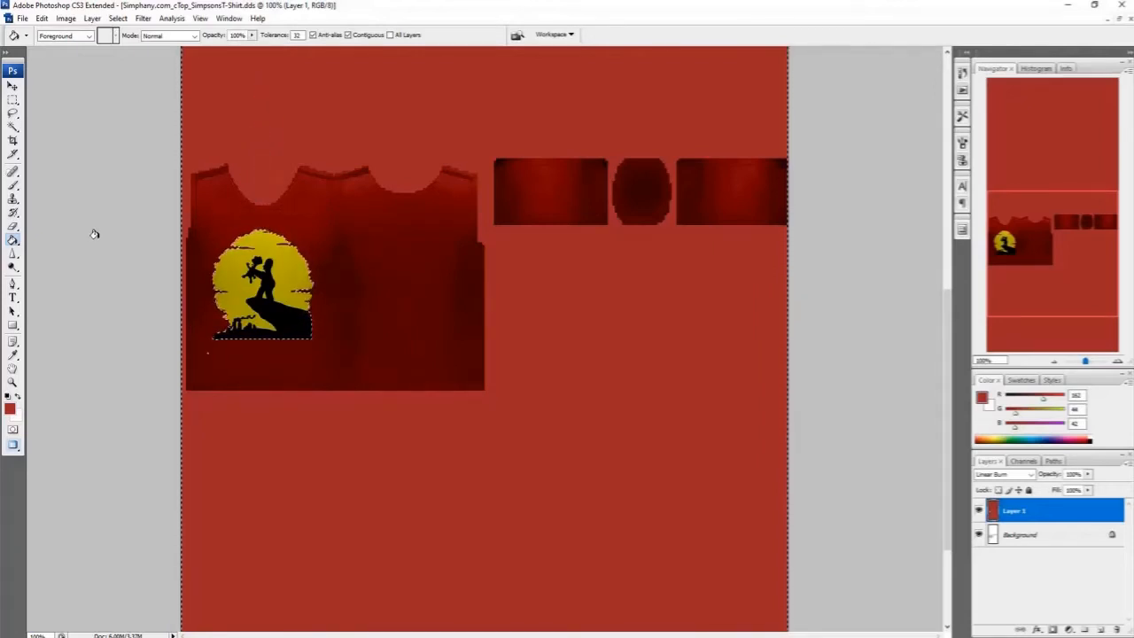
left_click(13, 99)
right_click(298, 134)
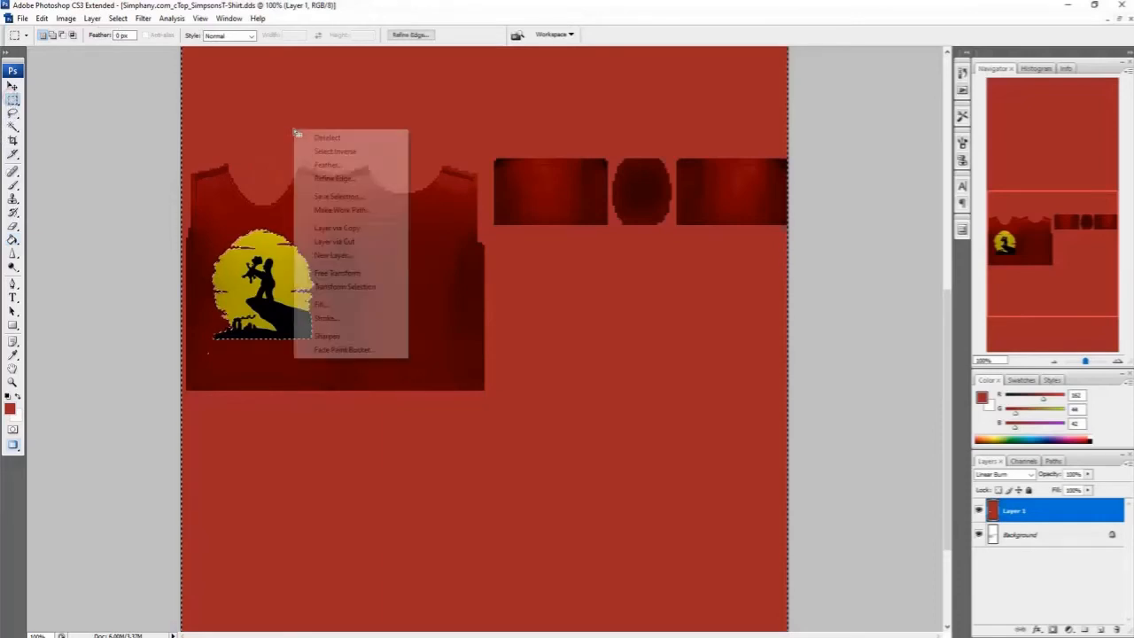
left_click(326, 139)
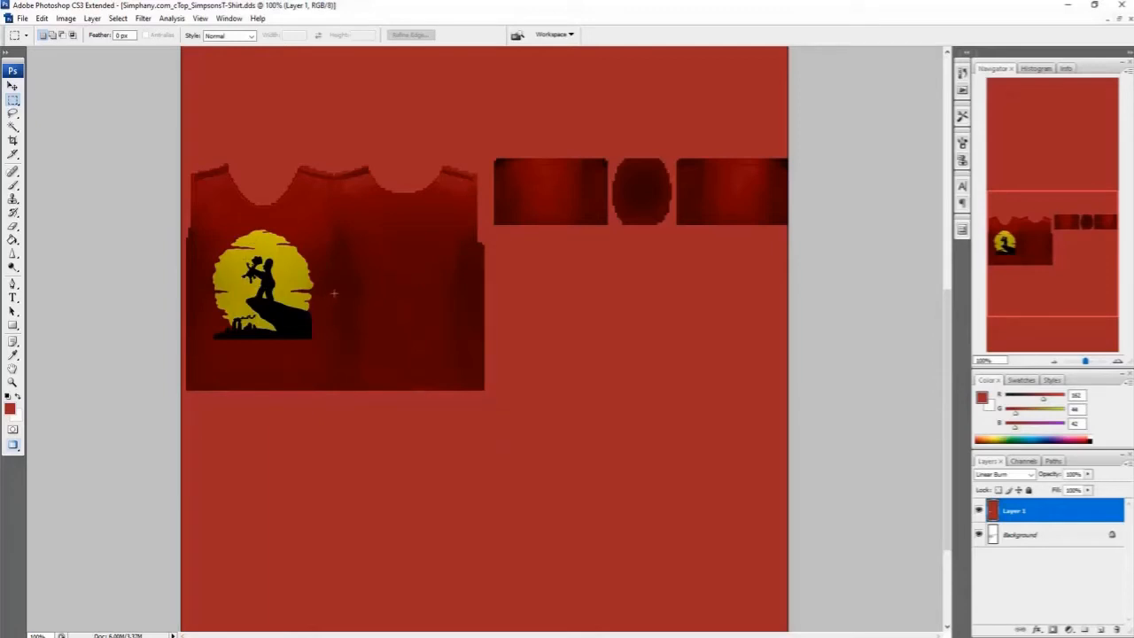
- Brighten the red print layer with Brightness/Contrast, setting brightness to about +60
left_click(66, 19)
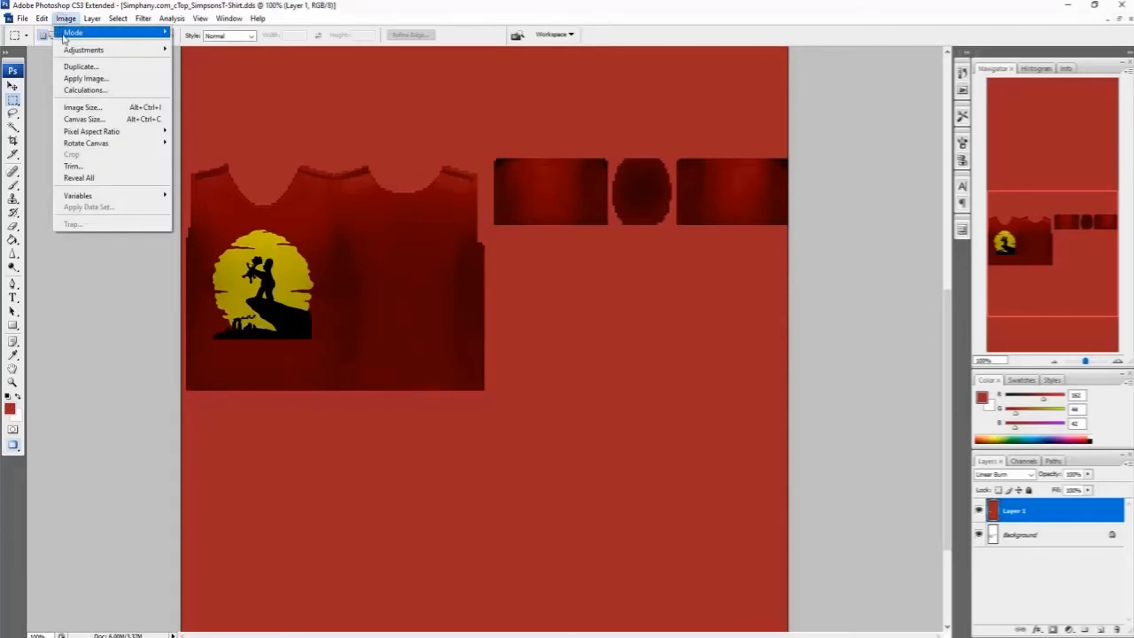
mouse_move(110, 50)
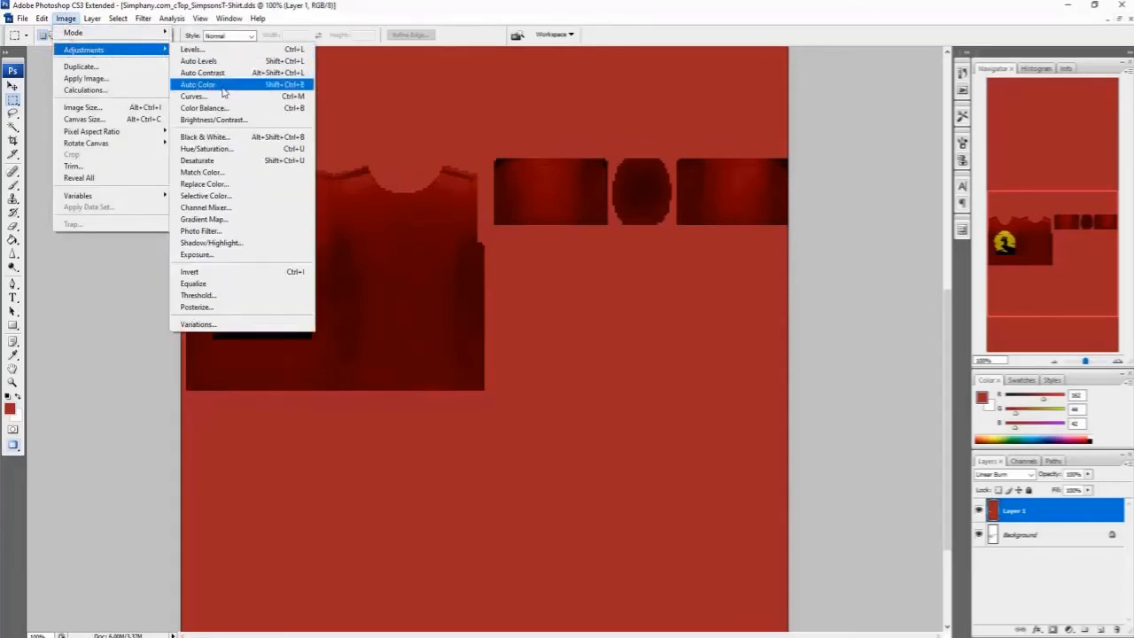
left_click(217, 119)
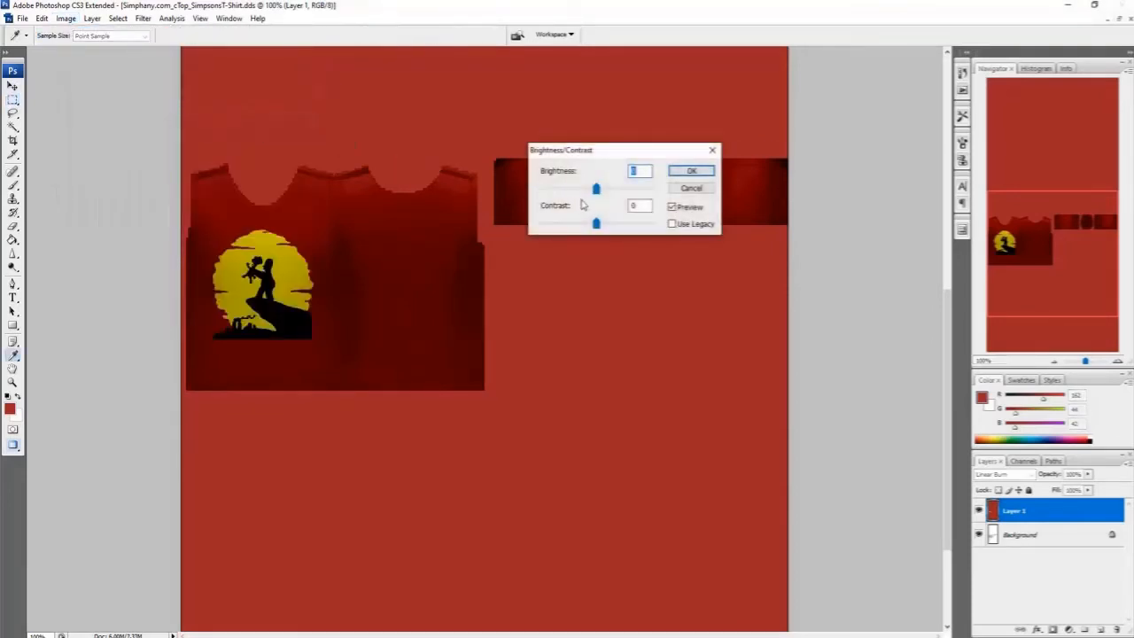
left_click_drag(596, 189, 620, 194)
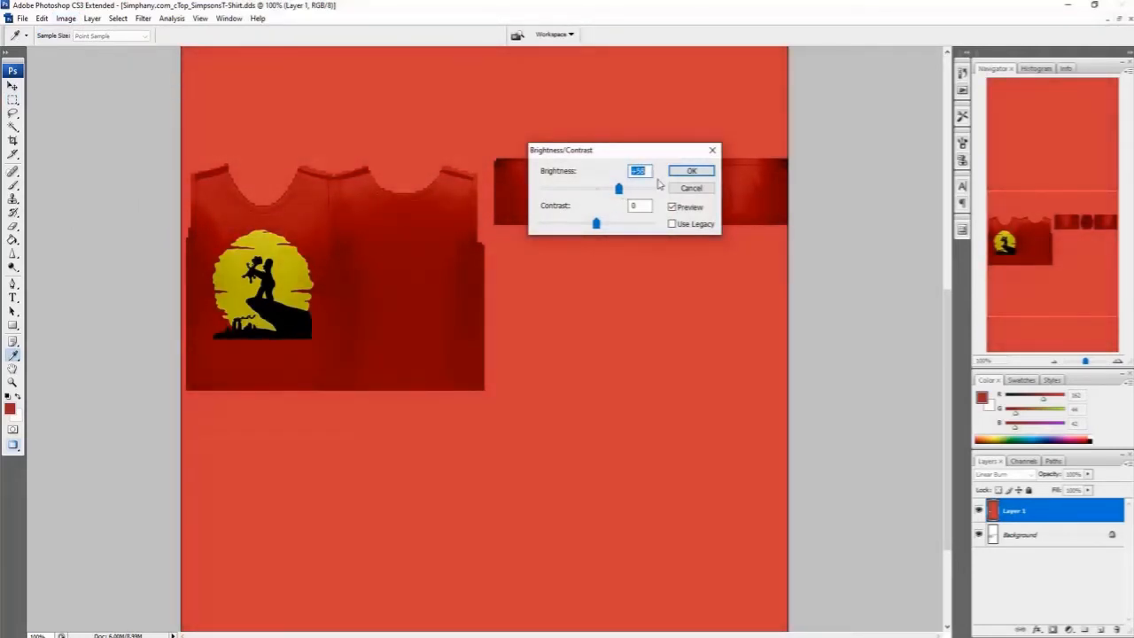
left_click(683, 173)
key("m")
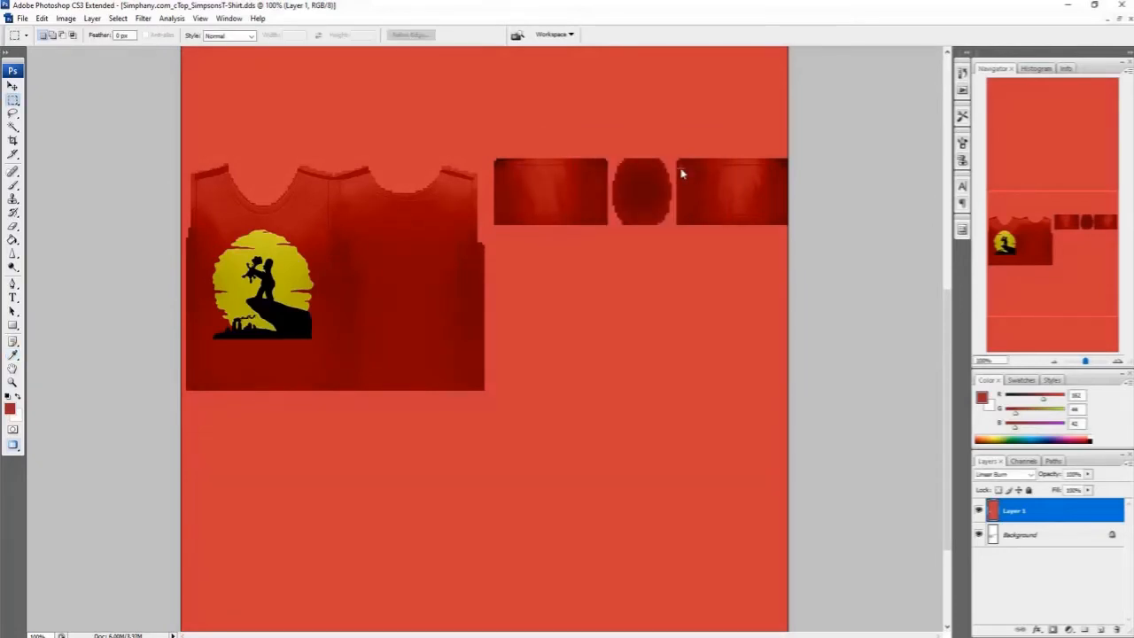
- Flatten the image and brighten the whole T-shirt texture with Brightness/Contrast, setting brightness to about +45
left_click(92, 18)
left_click(109, 445)
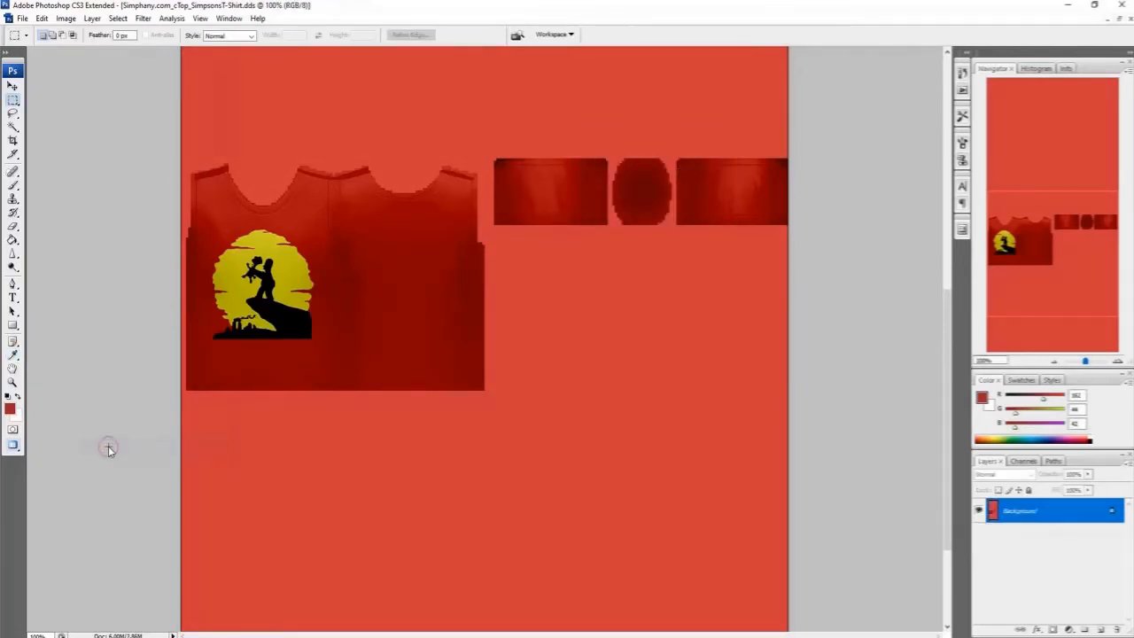
left_click(66, 17)
mouse_move(84, 49)
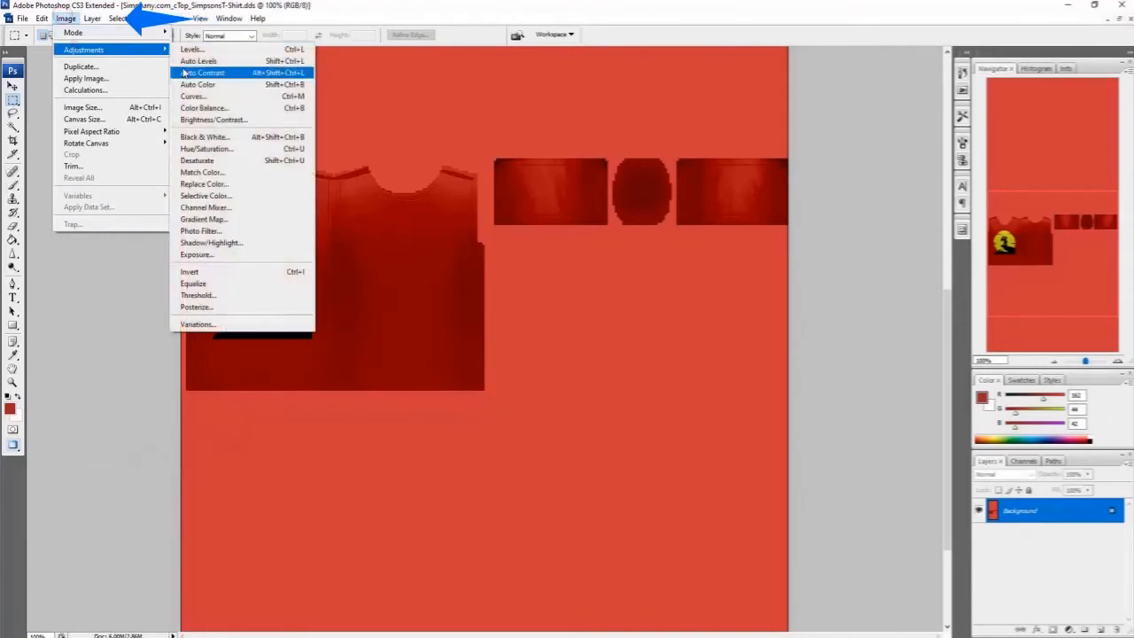
left_click(234, 122)
left_click_drag(597, 188, 613, 191)
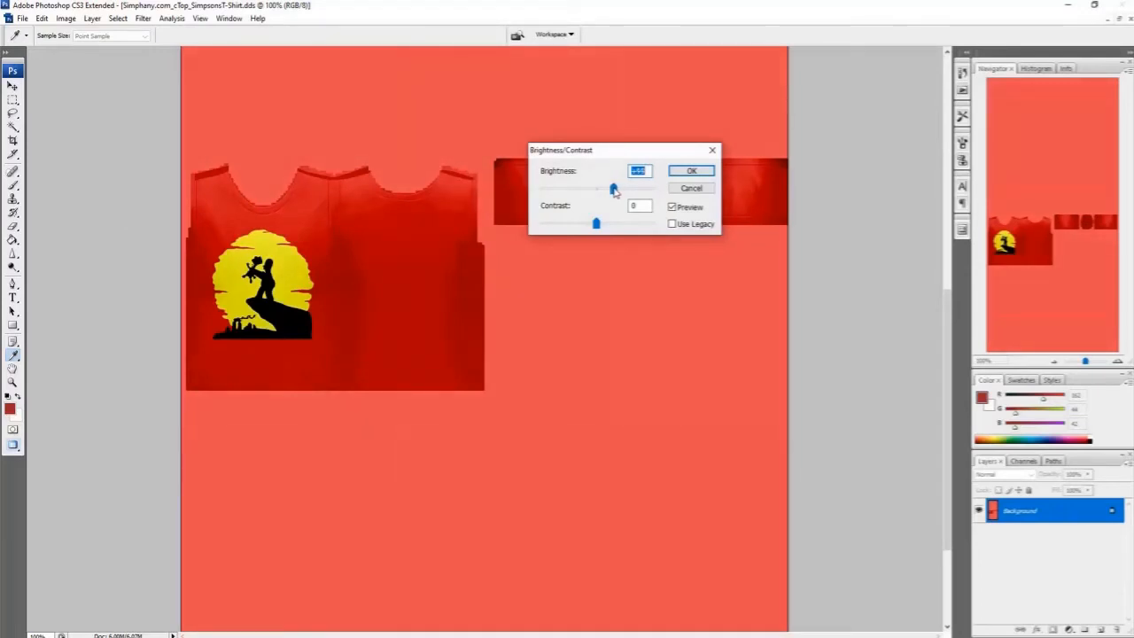
left_click(682, 170)
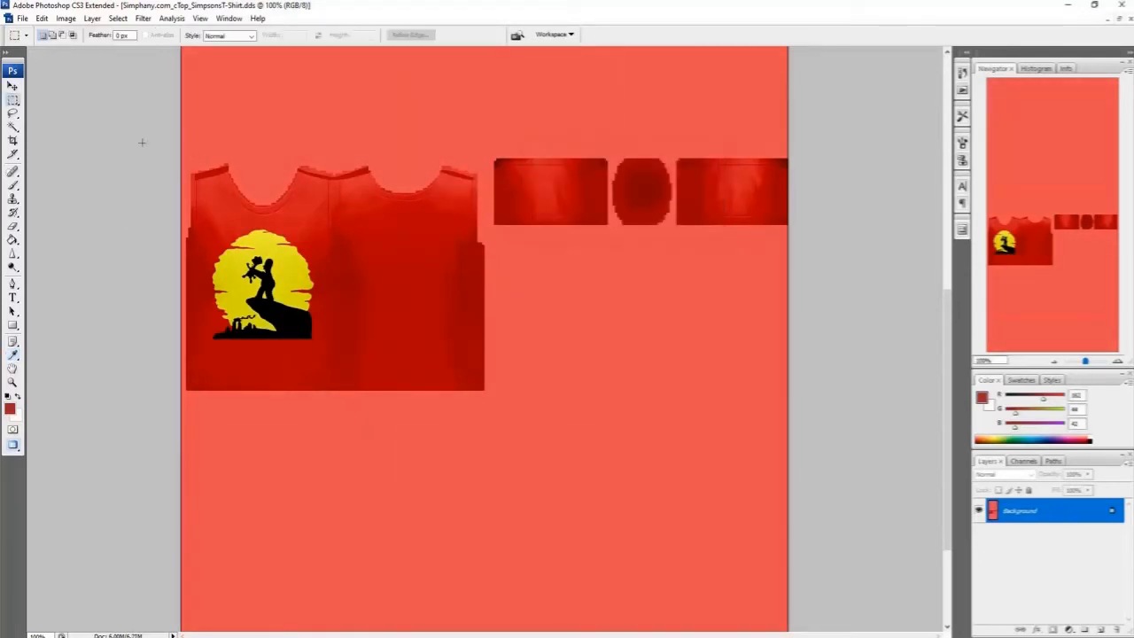
- Save the brightened T-shirt texture over the existing Simphany.com_cTop_SimpsonsT-Shirt DDS file
left_click(22, 17)
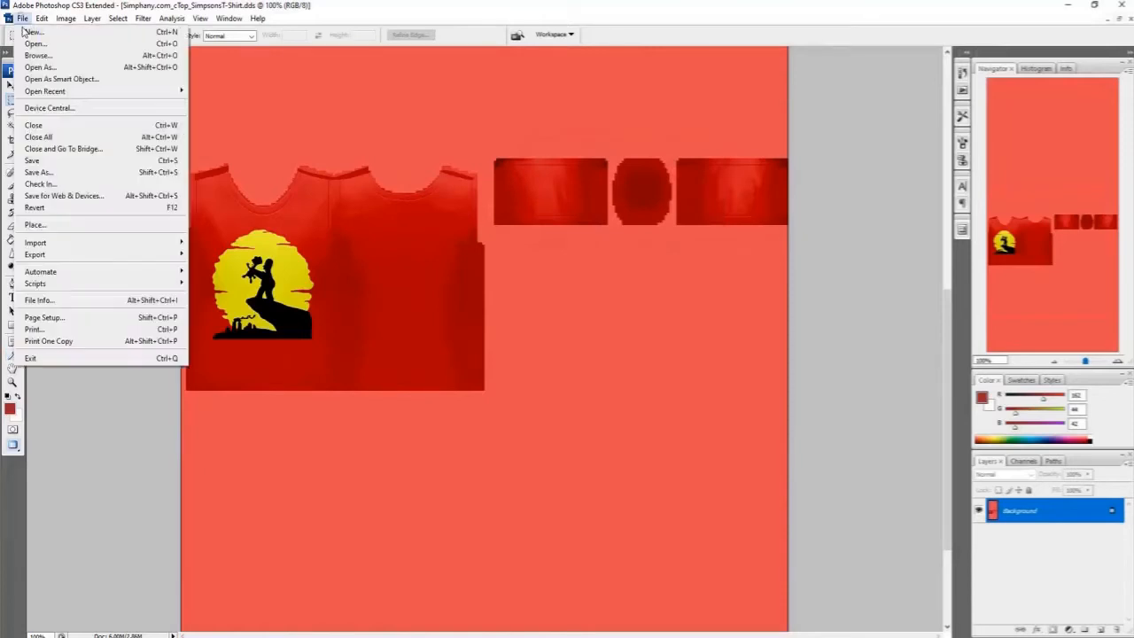
left_click(27, 161)
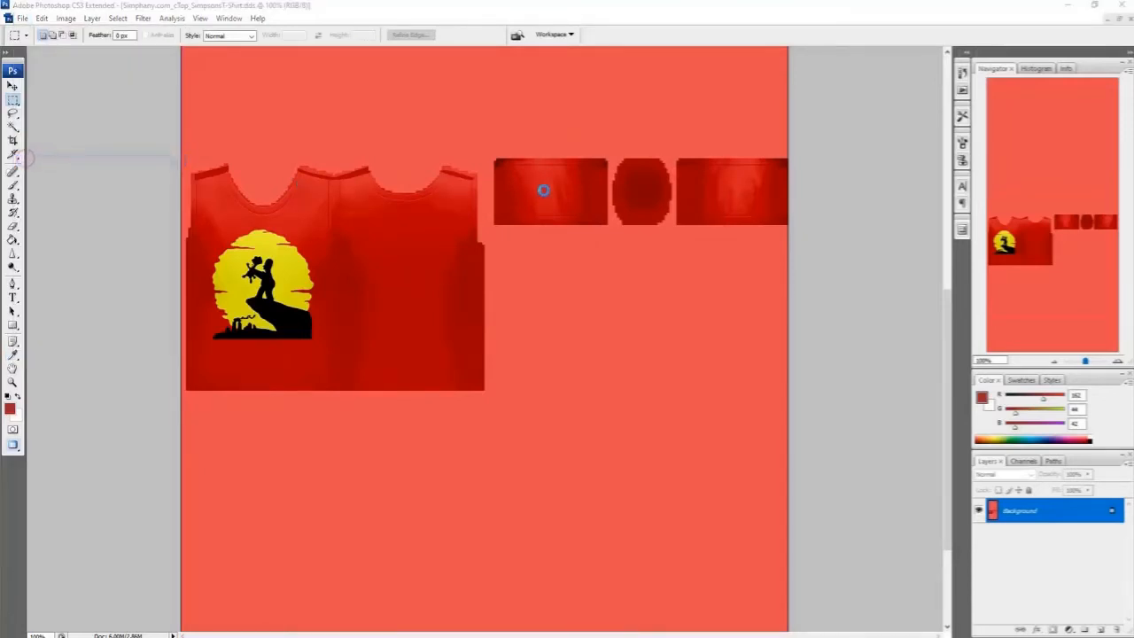
left_click(627, 176)
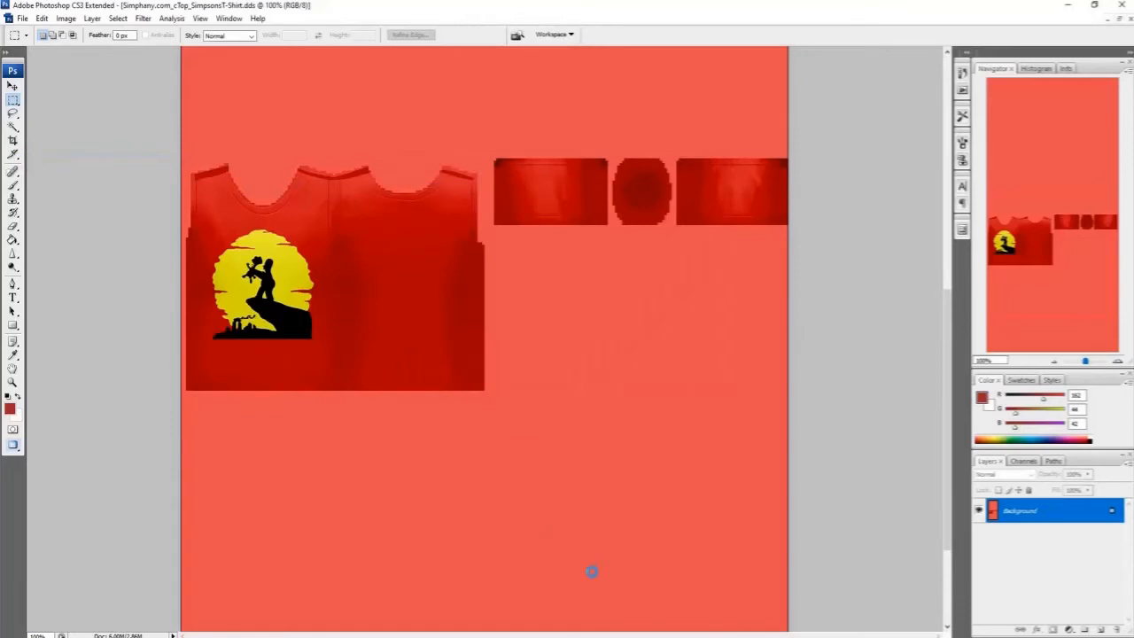
- Switch to Sims 4 Studio and import Simphany.com_cTop_SimpsonsT-Shirt as the child top's diffuse texture
key("alt+Tab")
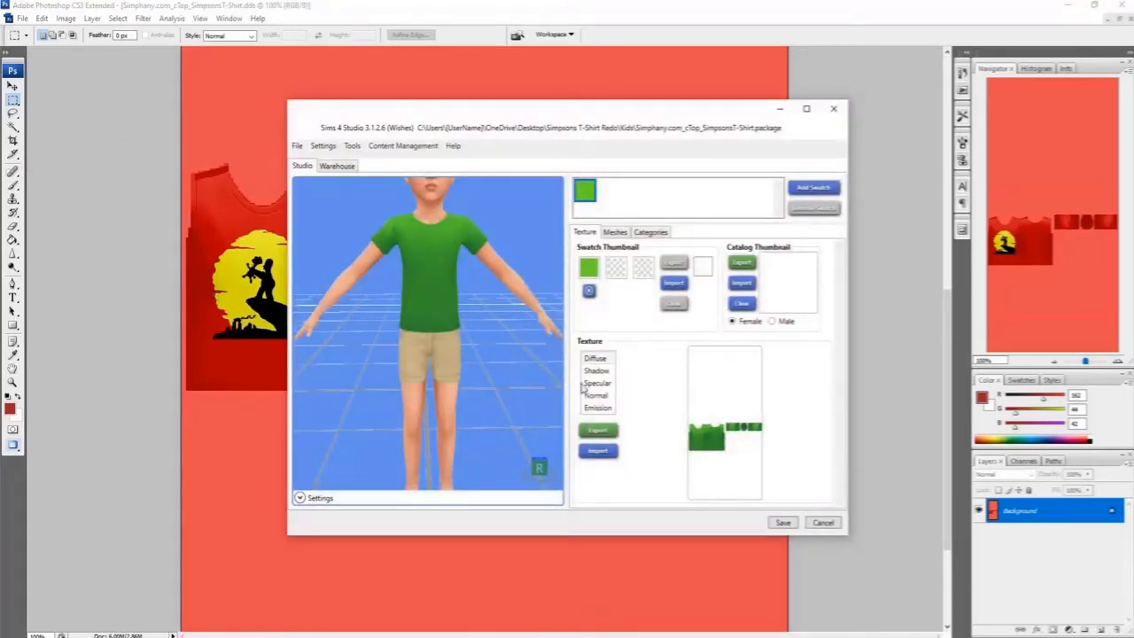
left_click_drag(510, 352, 504, 341)
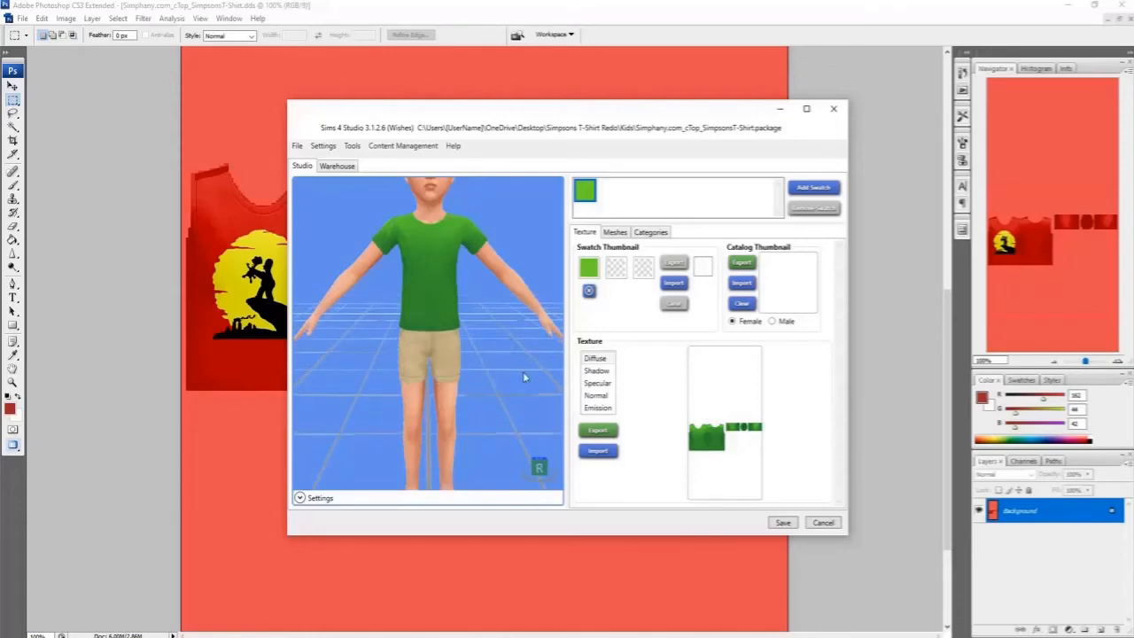
left_click(598, 451)
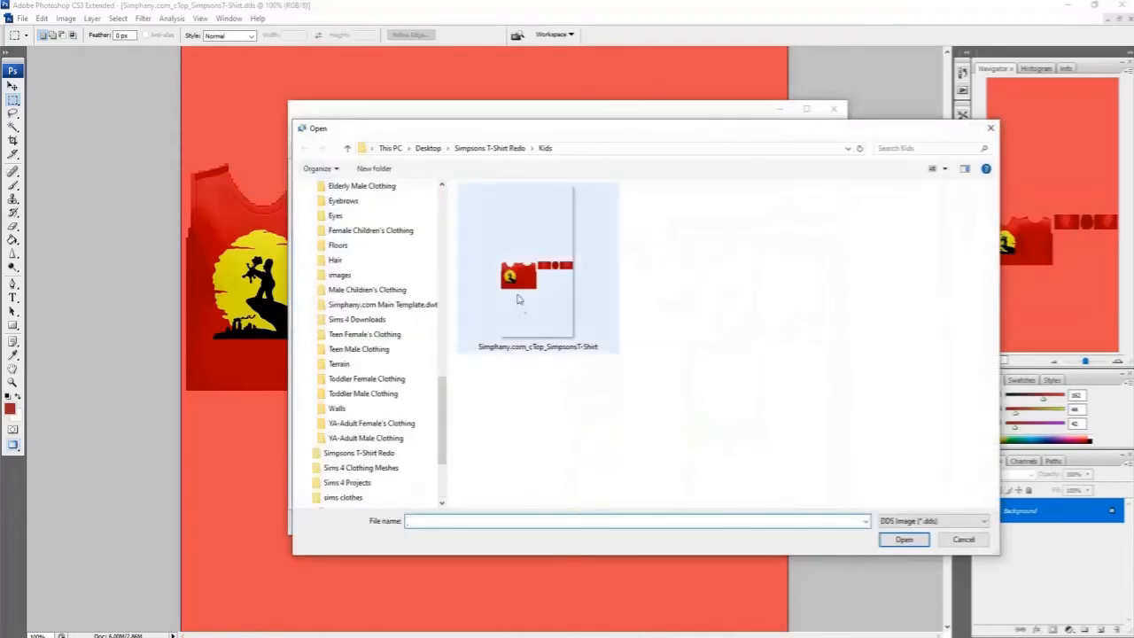
left_click(522, 297)
left_click(890, 538)
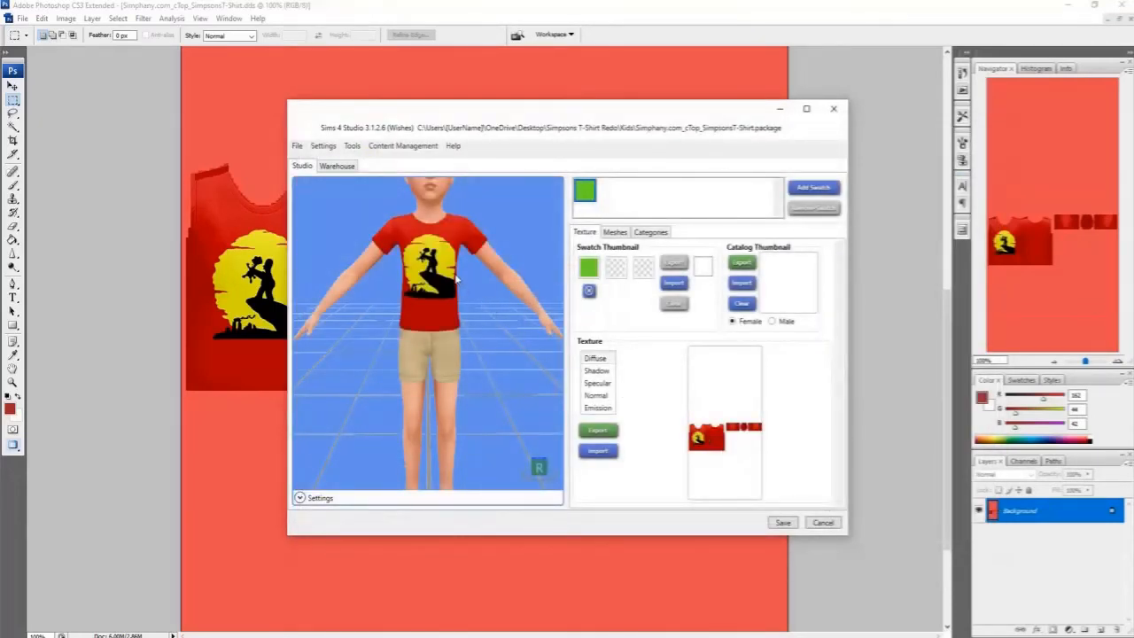
- Switch back to Photoshop and brighten the whole T-shirt texture with Brightness/Contrast, setting brightness to about +17
left_click(109, 4)
left_click(66, 19)
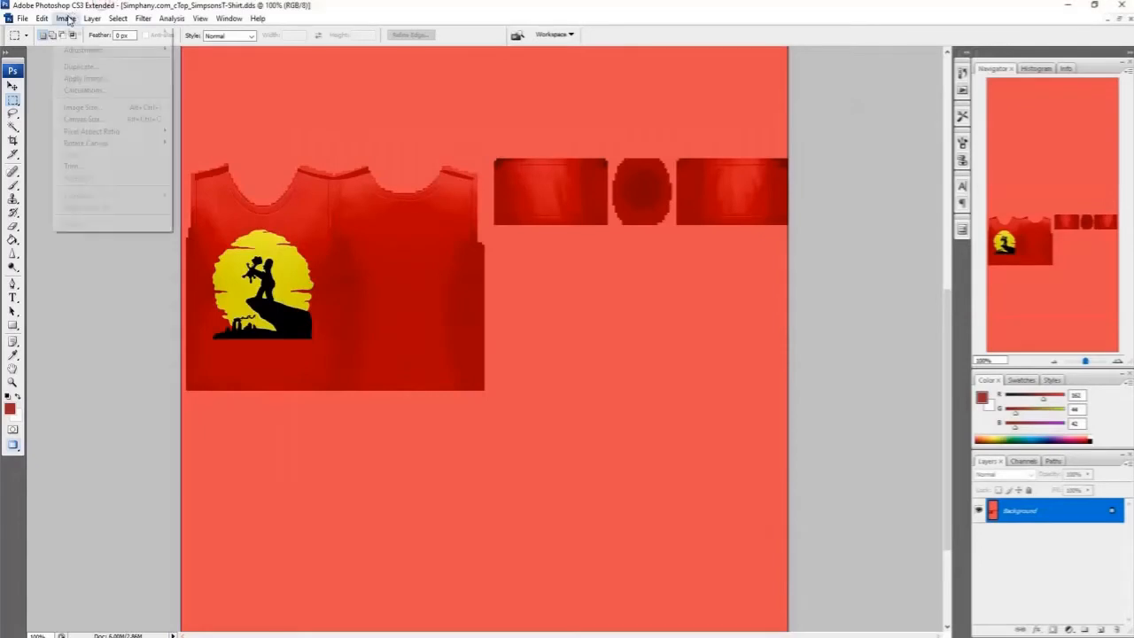
mouse_move(84, 51)
left_click(266, 121)
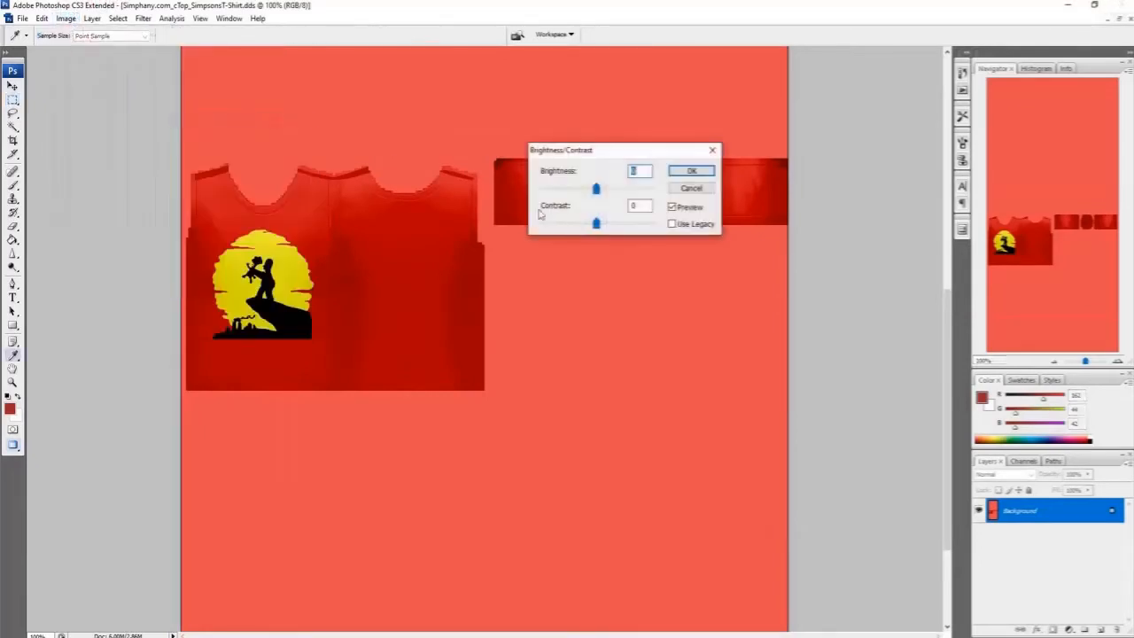
left_click_drag(596, 189, 603, 190)
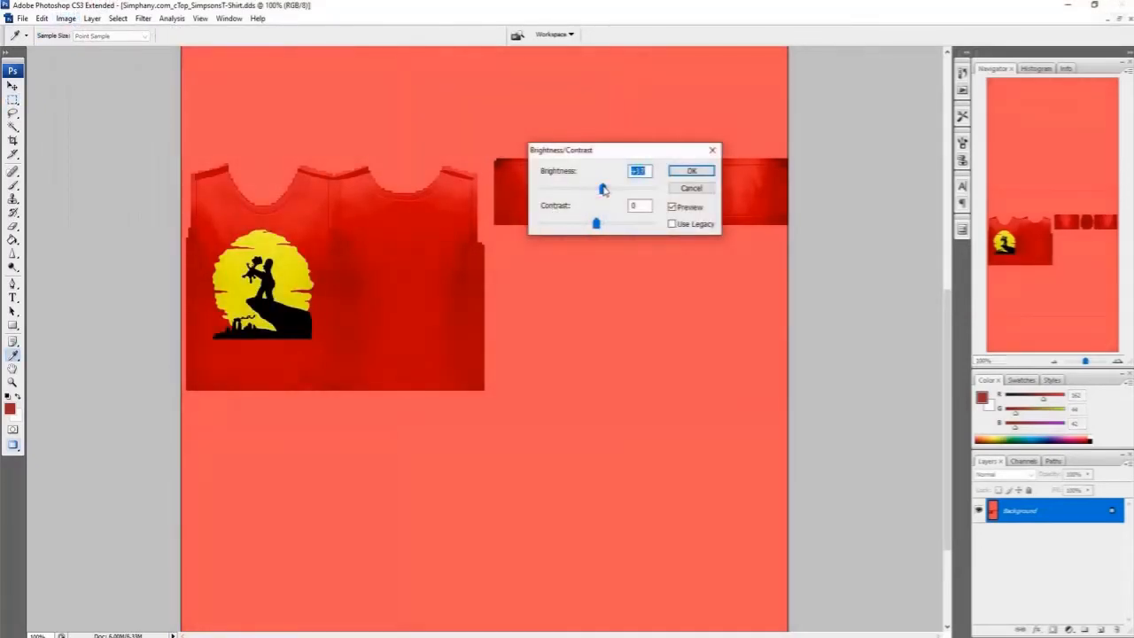
left_click(691, 170)
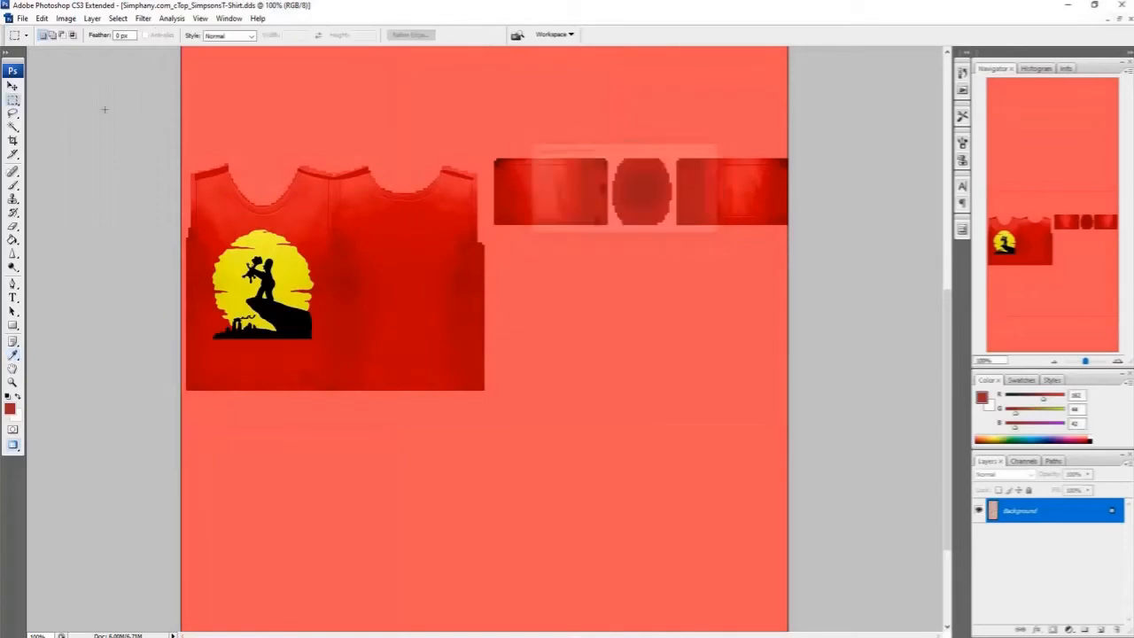
- Save the texture as DDS in DXT5 ARGB 8 bpp interpolated alpha format with generated MIP maps
left_click(22, 18)
left_click(27, 161)
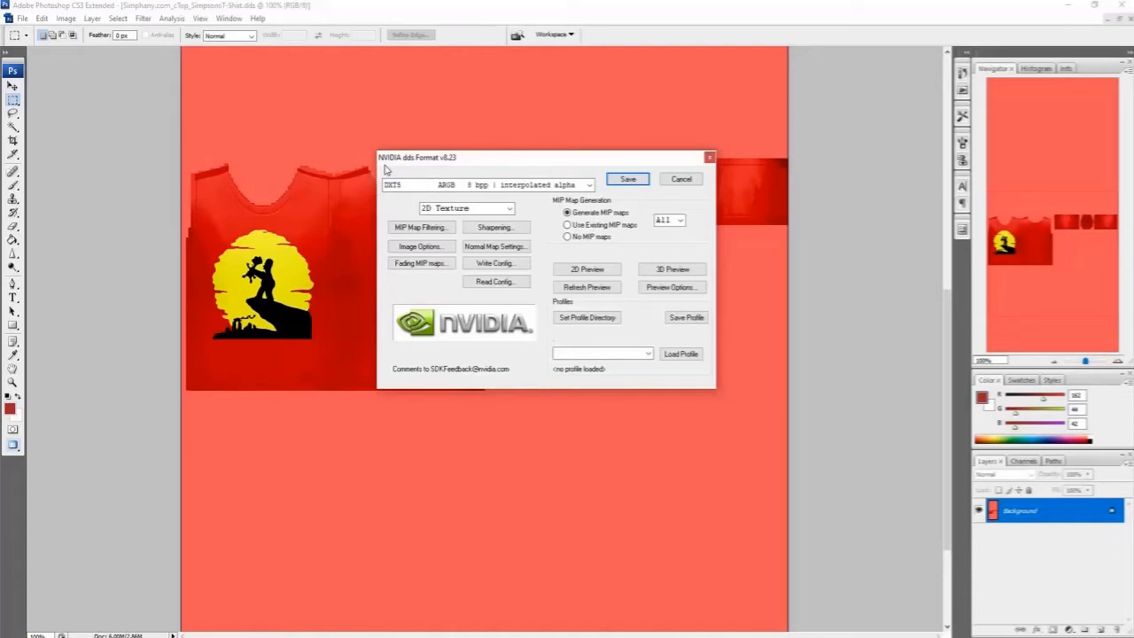
left_click(390, 185)
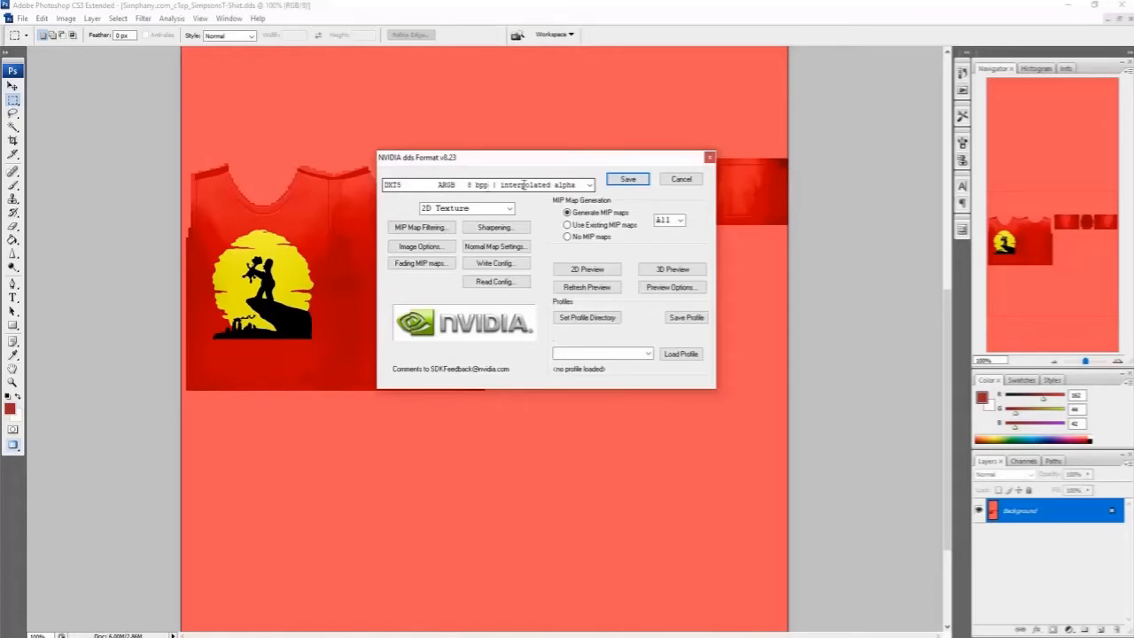
left_click(589, 185)
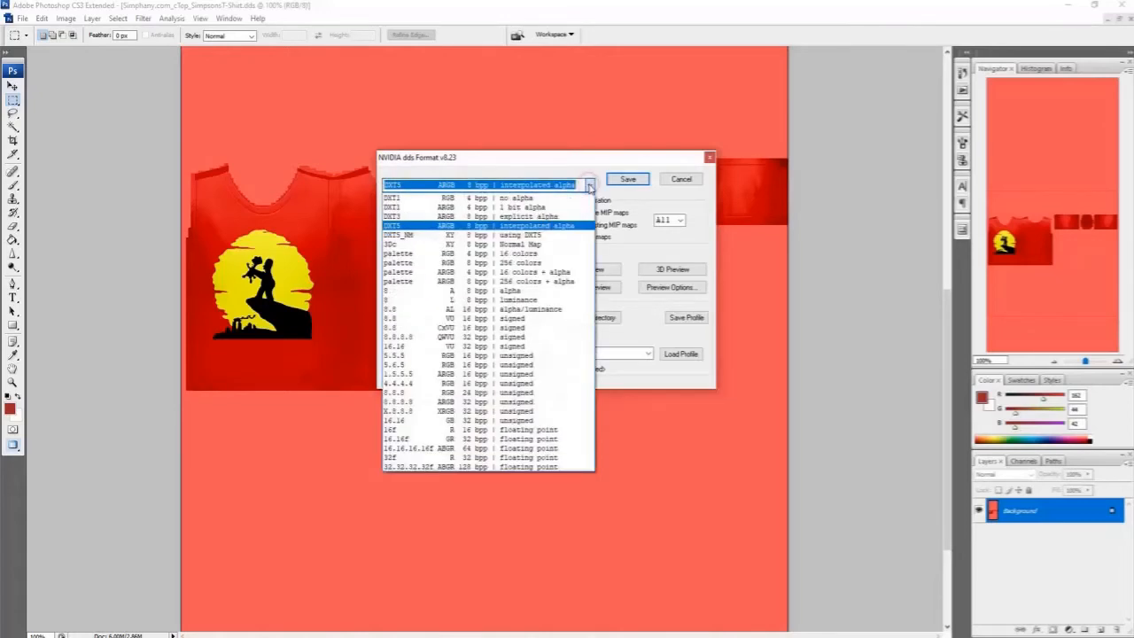
left_click(589, 185)
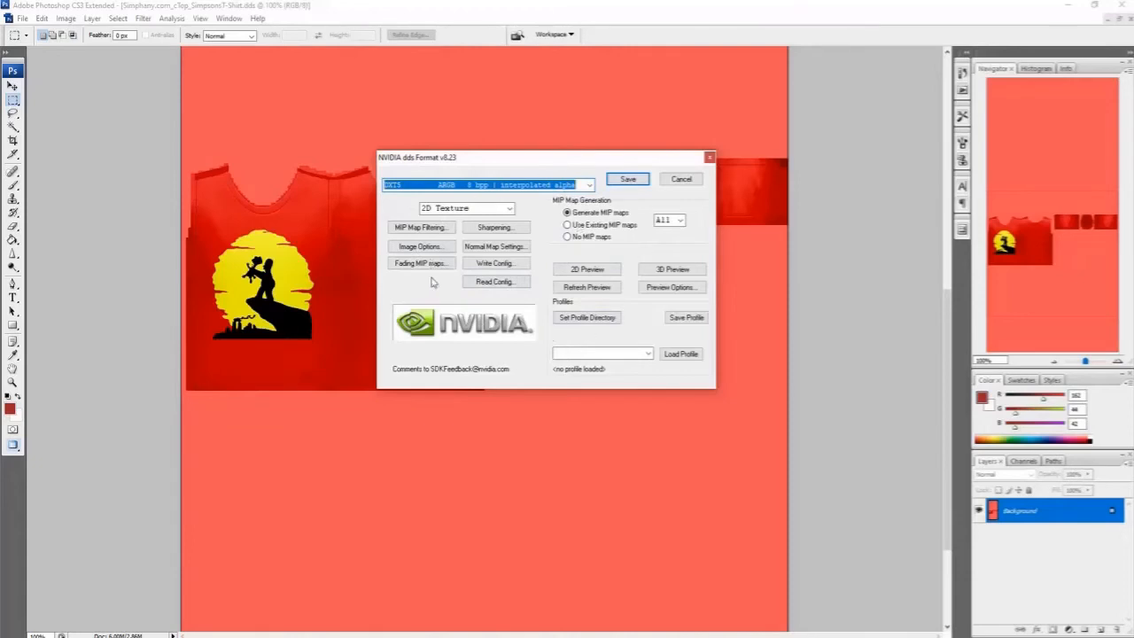
left_click(628, 179)
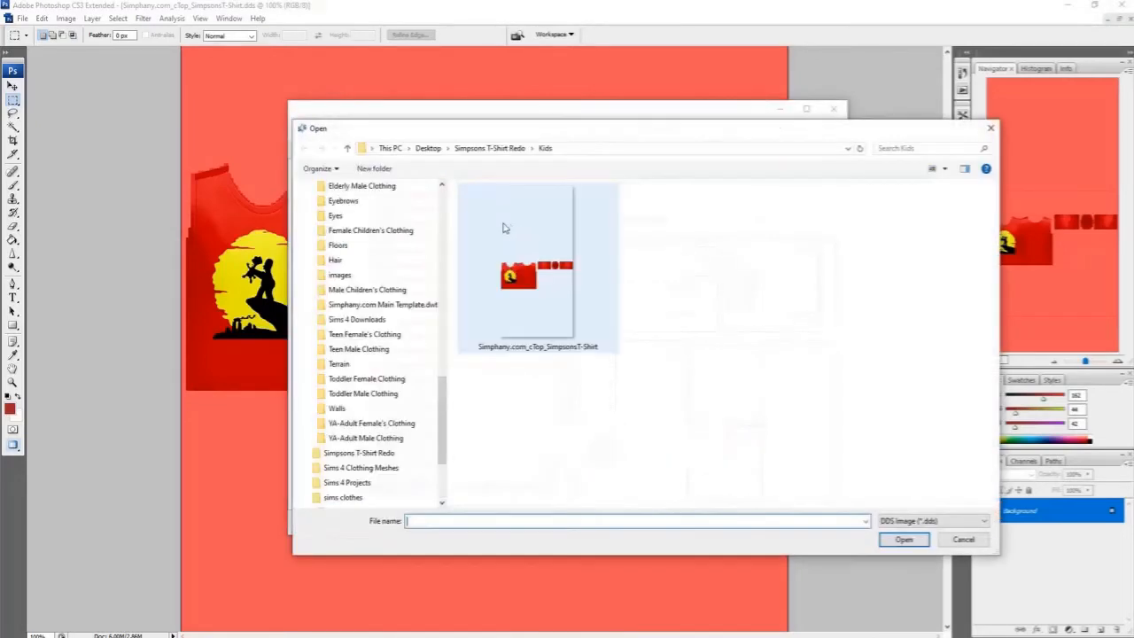
- Import the resaved Simphany.com_cTop_SimpsonsT-Shirt texture into Sims 4 Studio and reposition the preview to check the shirt print
left_click(509, 232)
left_click(903, 538)
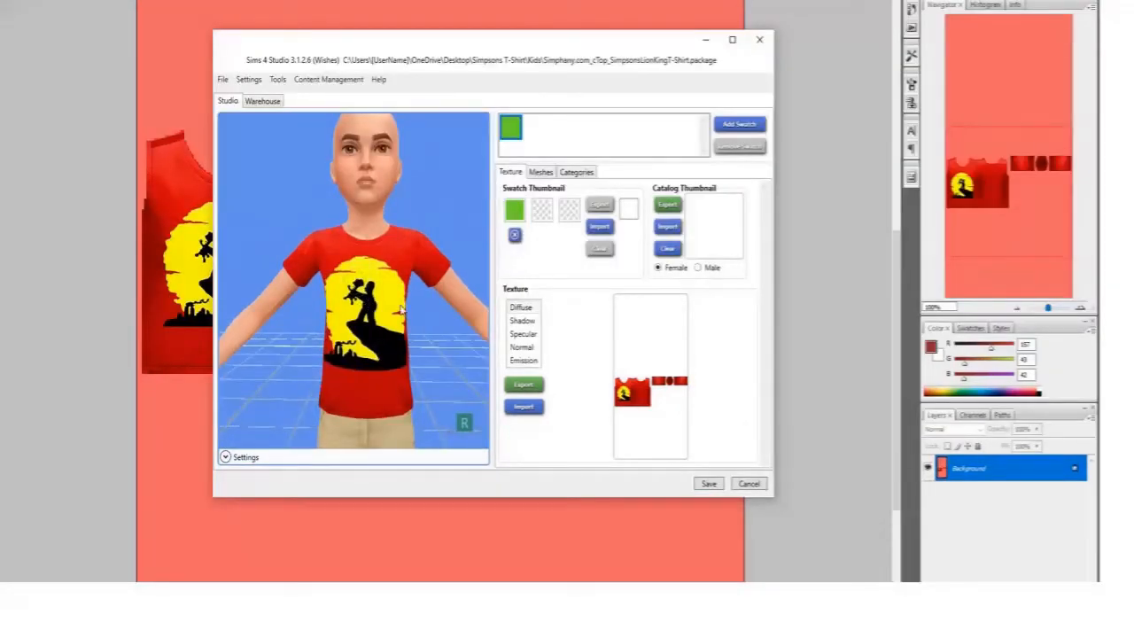
left_click_drag(403, 310, 371, 272)
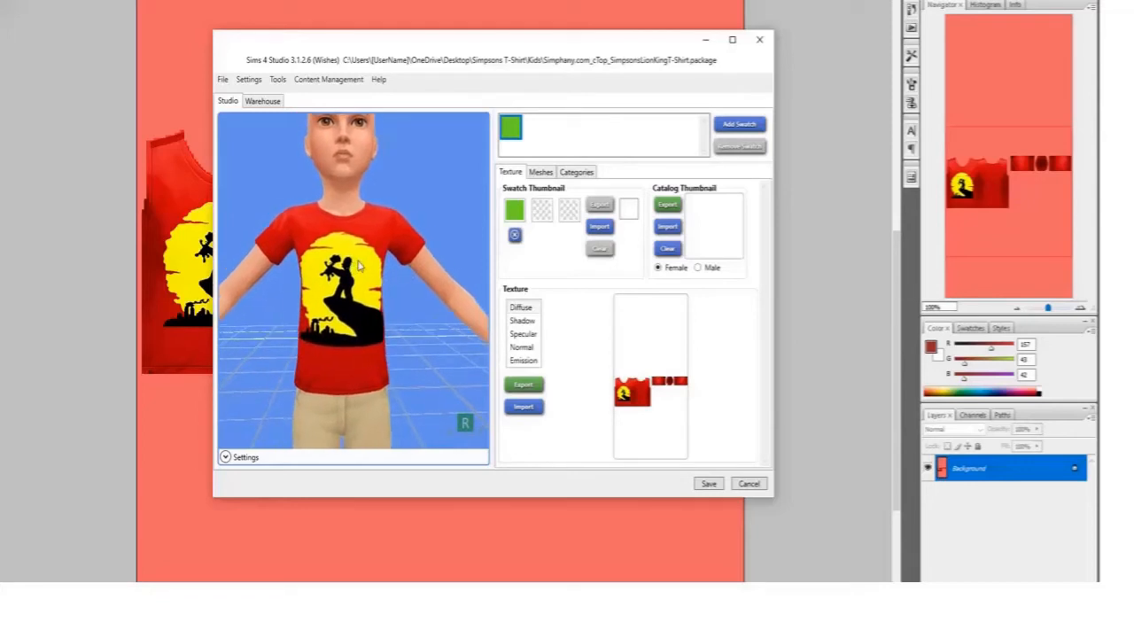
- Set the swatch thumbnail's three colors to red, yellow and black
left_click(515, 215)
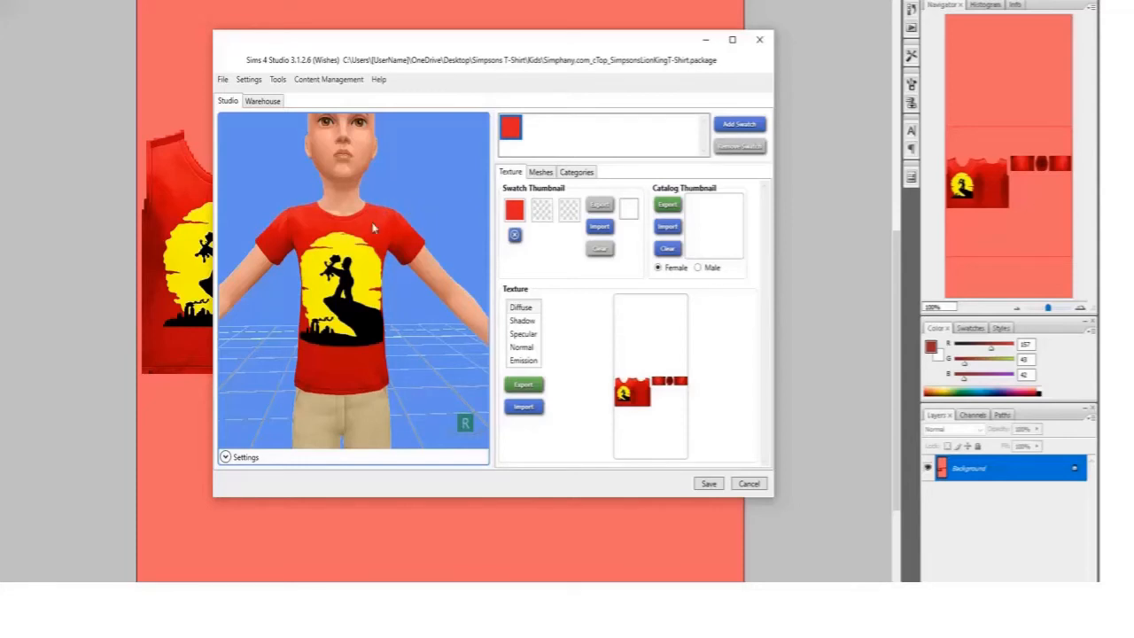
left_click(541, 211)
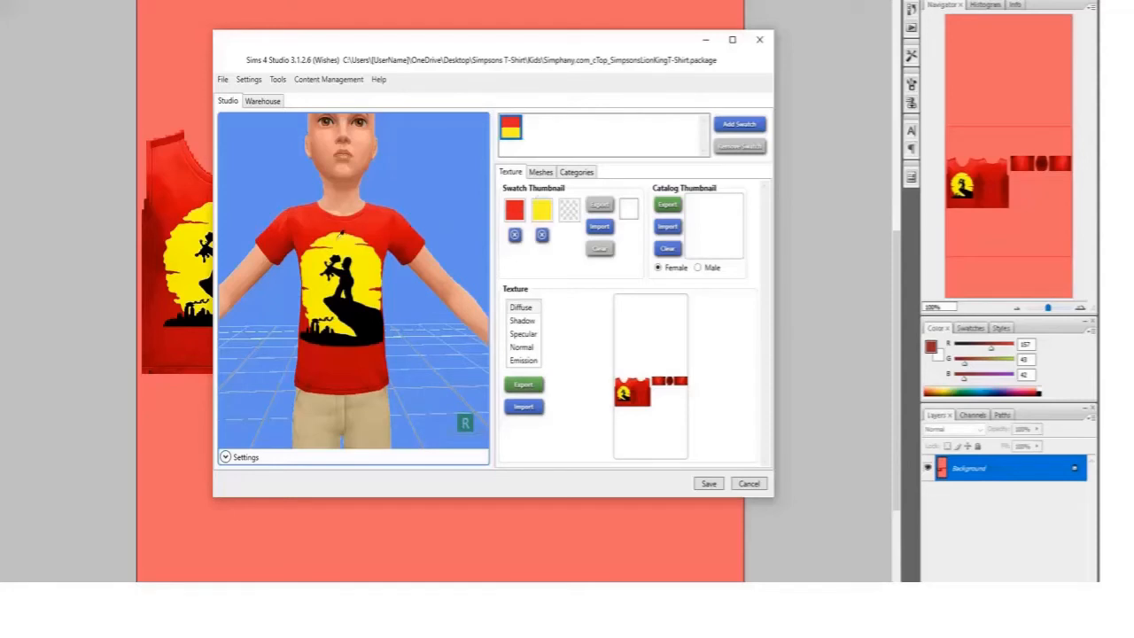
left_click(567, 217)
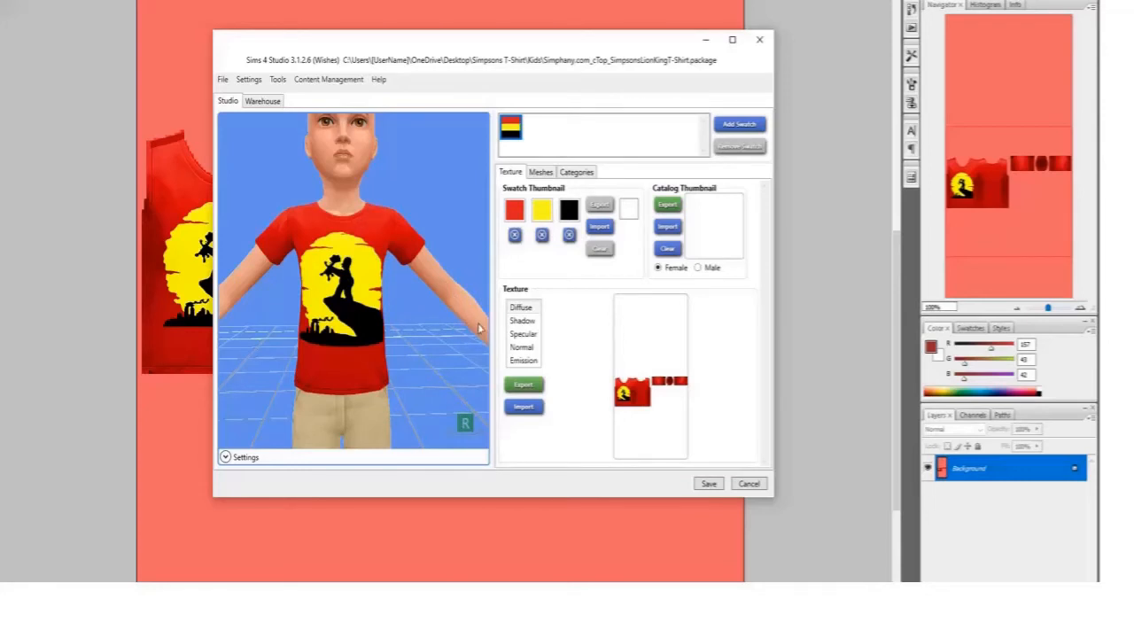
- Make the Normal and Specular textures blank, check the Emission and Shadow maps, and return to the Diffuse texture
left_click(523, 361)
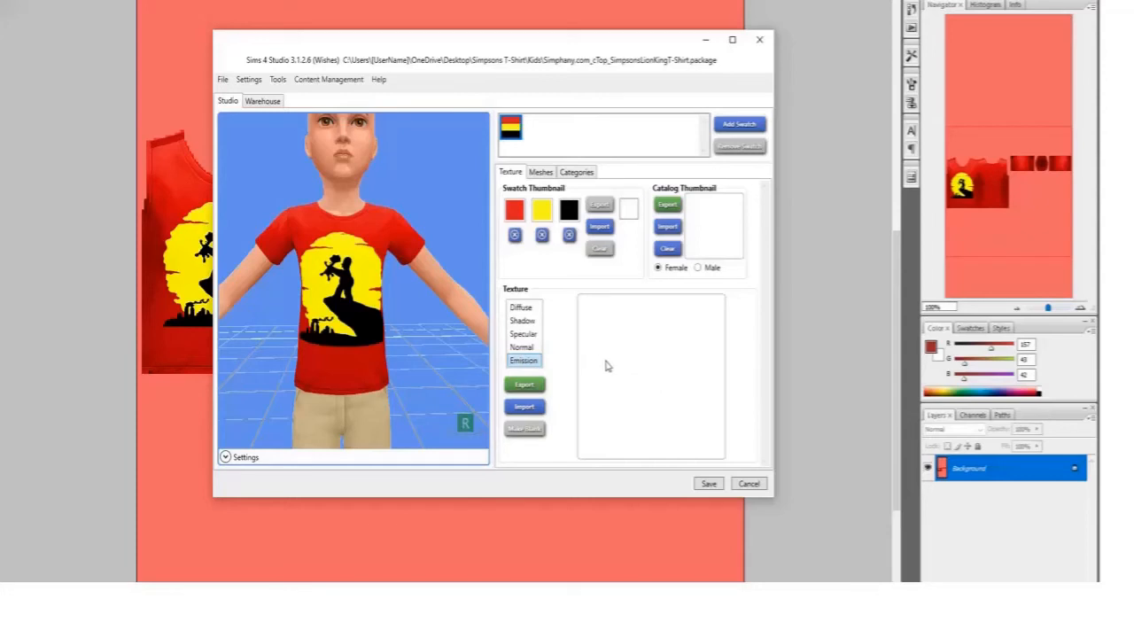
left_click(523, 348)
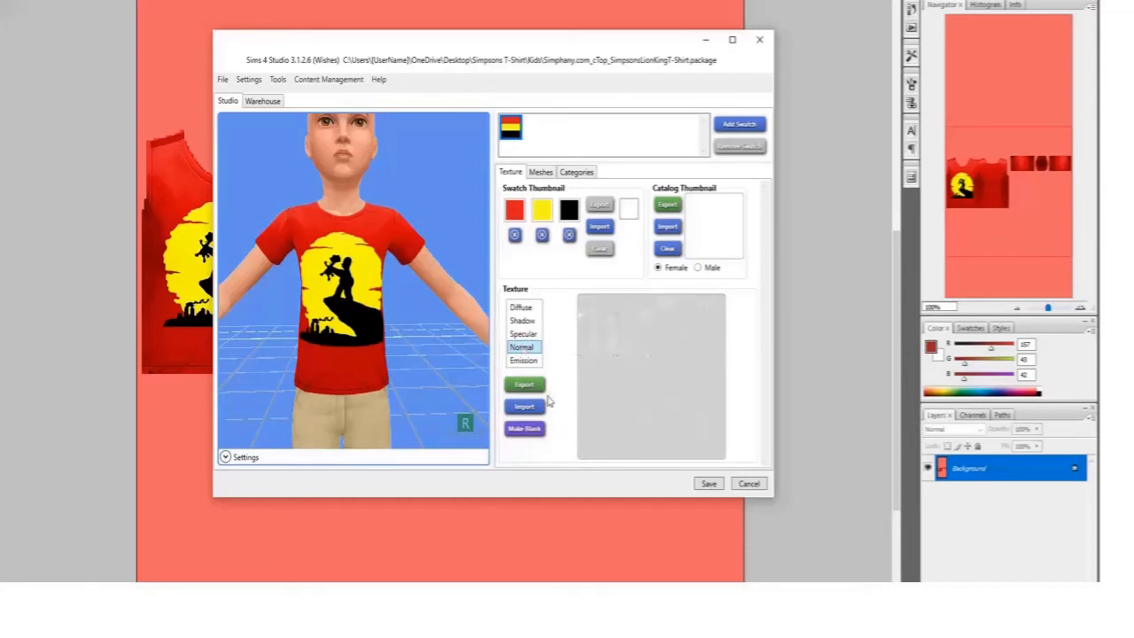
left_click(523, 430)
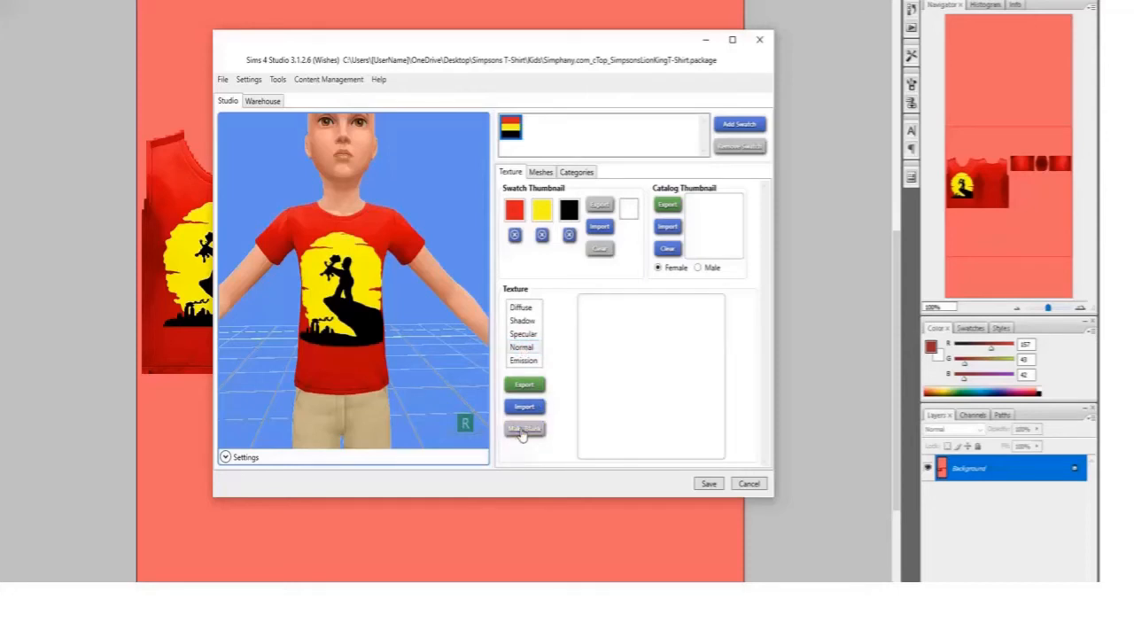
left_click(521, 335)
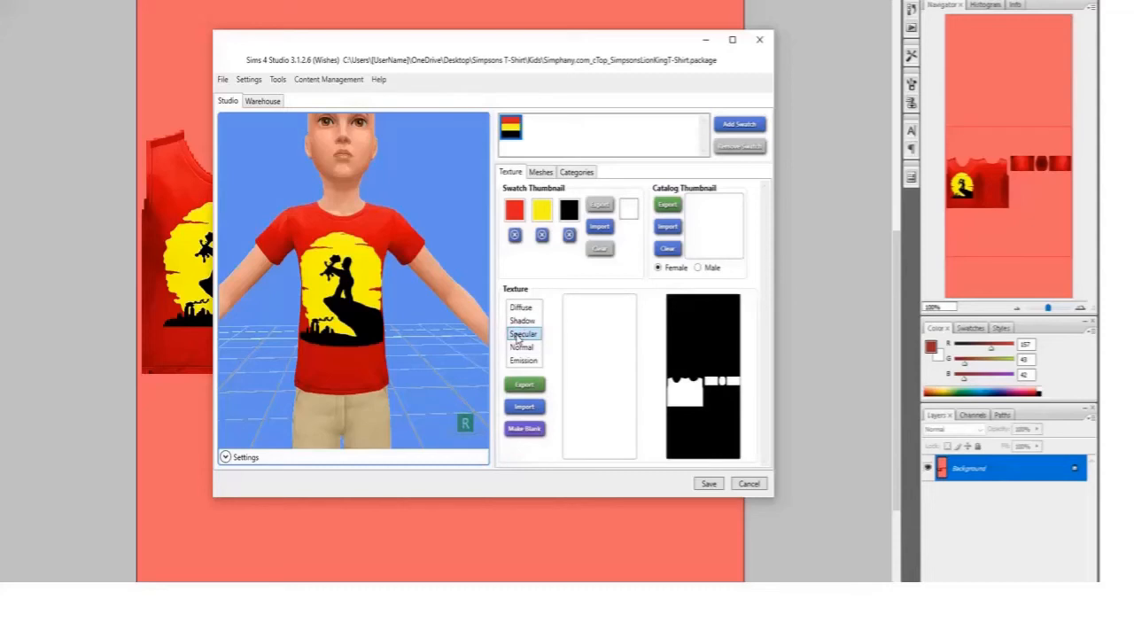
left_click(524, 430)
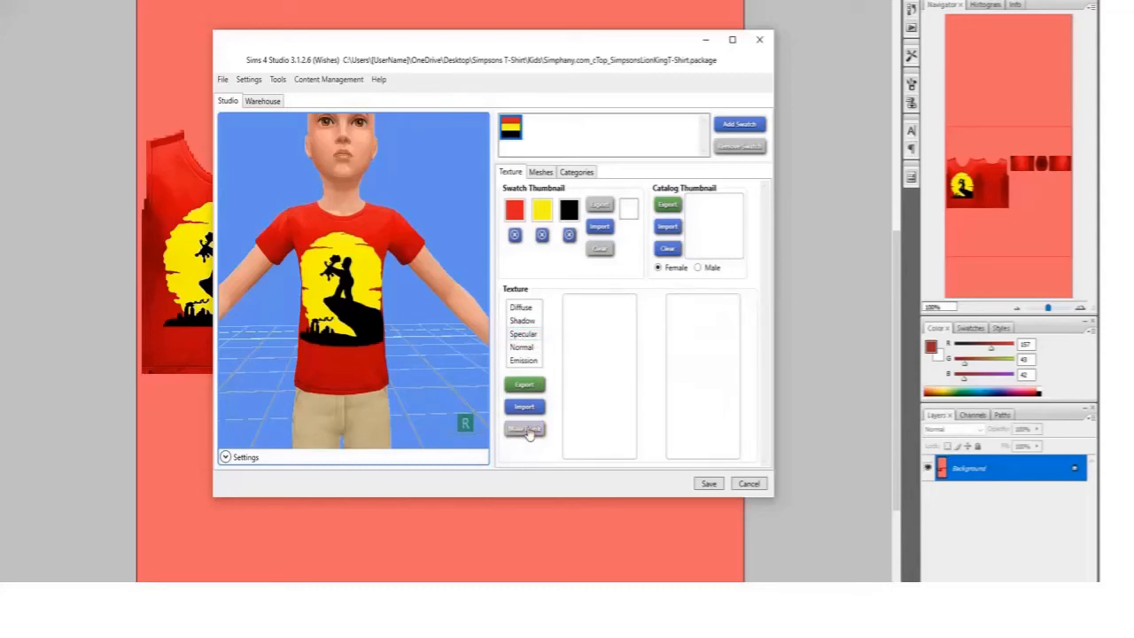
left_click(521, 321)
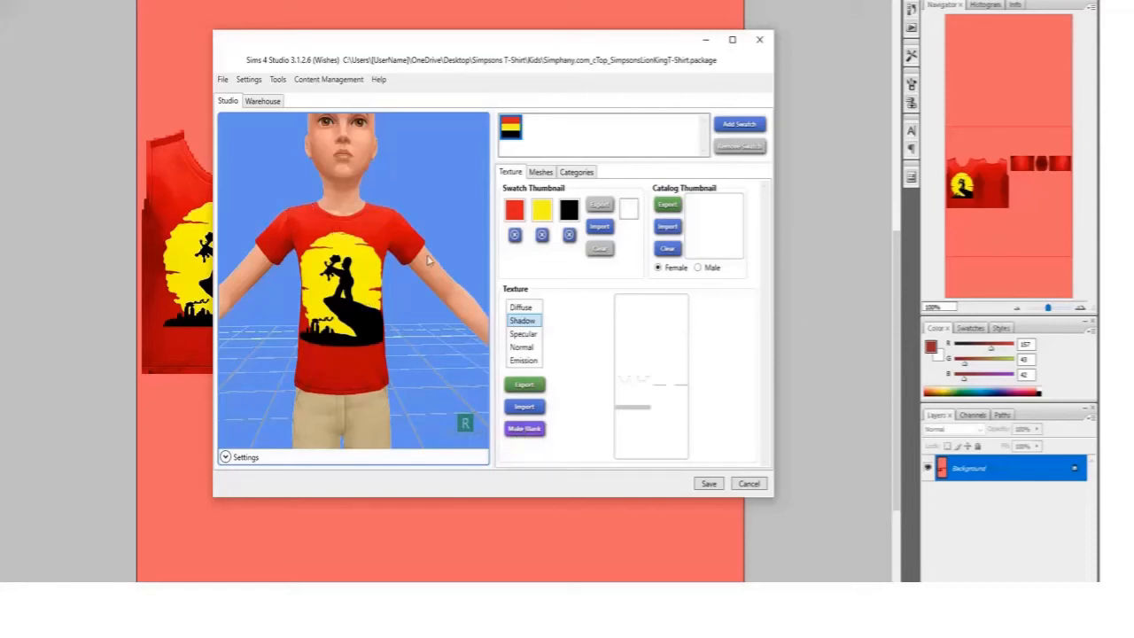
left_click(520, 306)
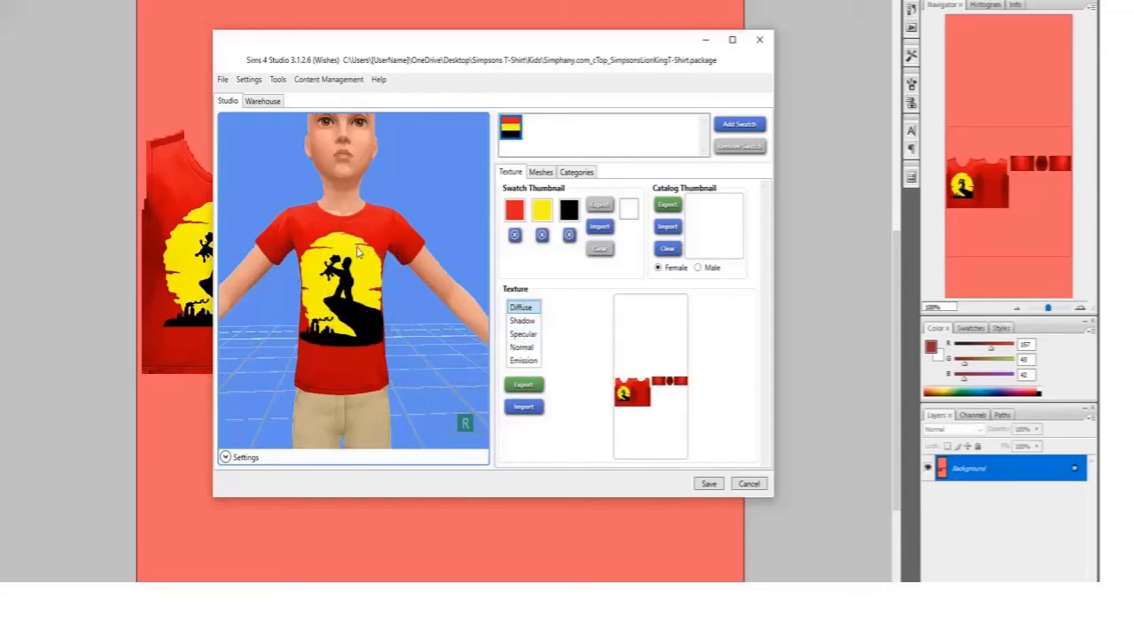
- Tag the shirt's color categories as Red, Black and Yellow, and remove the Green tag
left_click(576, 172)
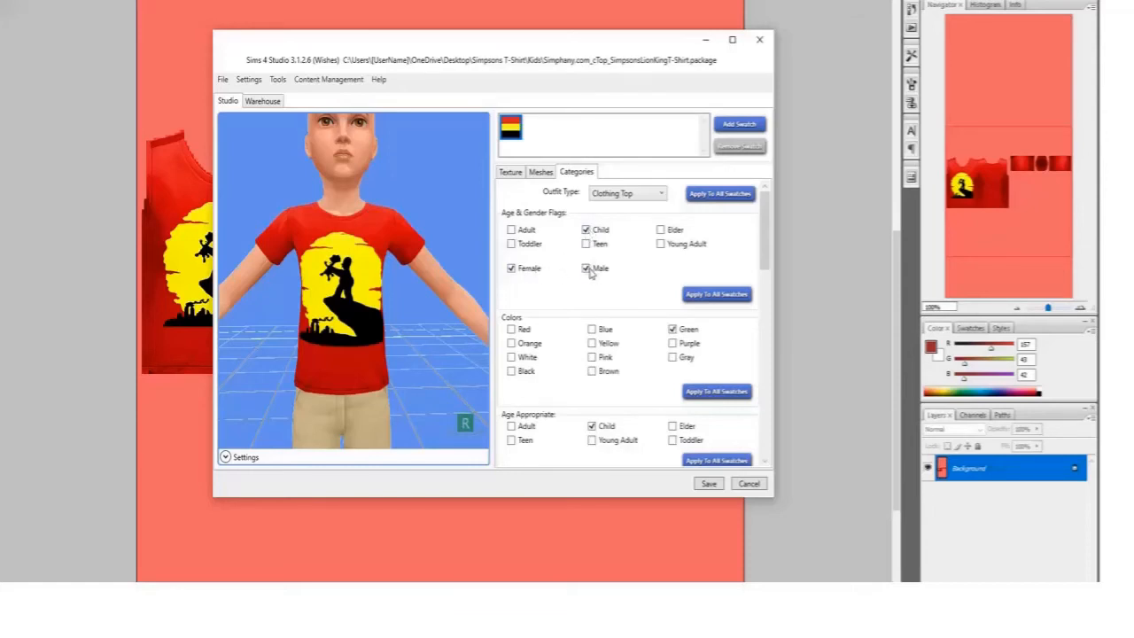
scroll(589, 274, "down", 1)
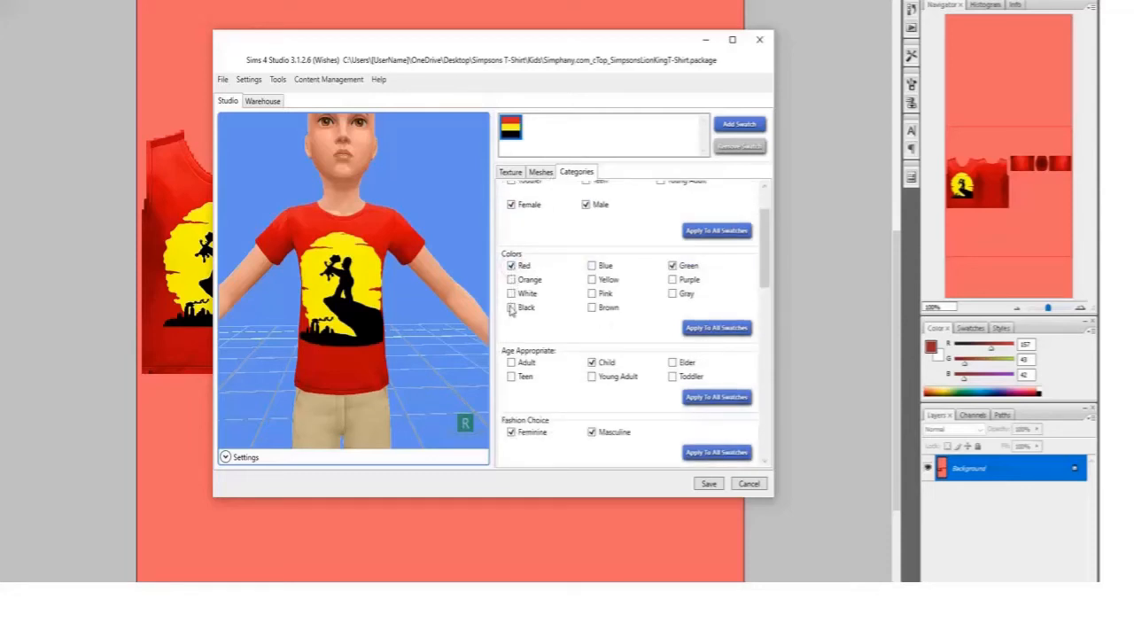
left_click(511, 307)
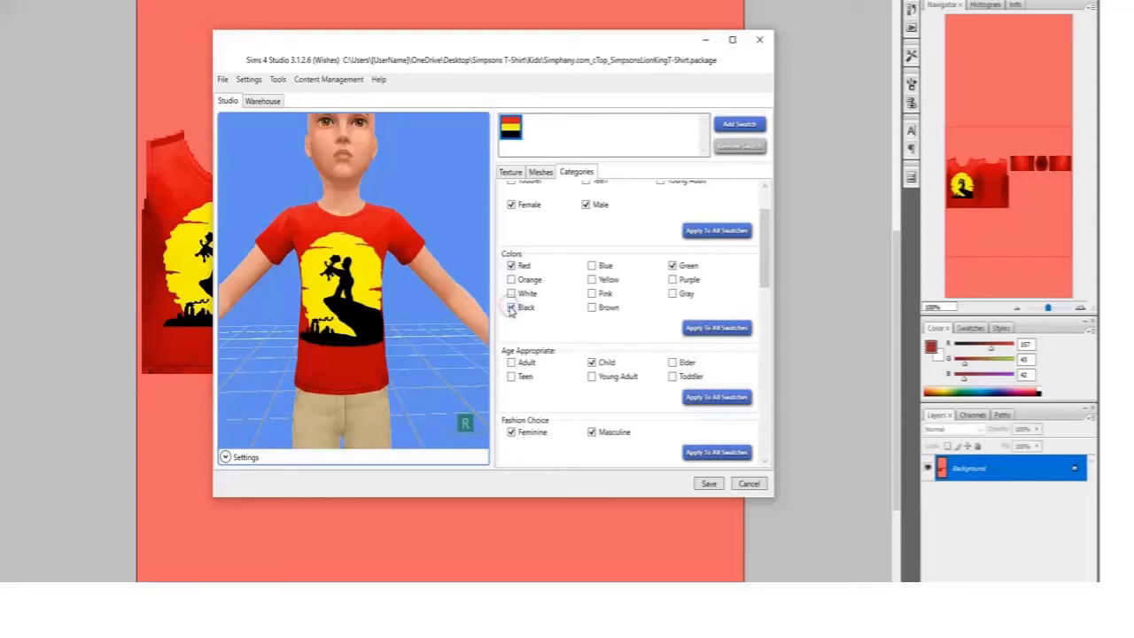
left_click(673, 265)
left_click(592, 279)
- Review the age and fashion categories and enable Alien under the Occult categories
scroll(609, 299, "down", 3)
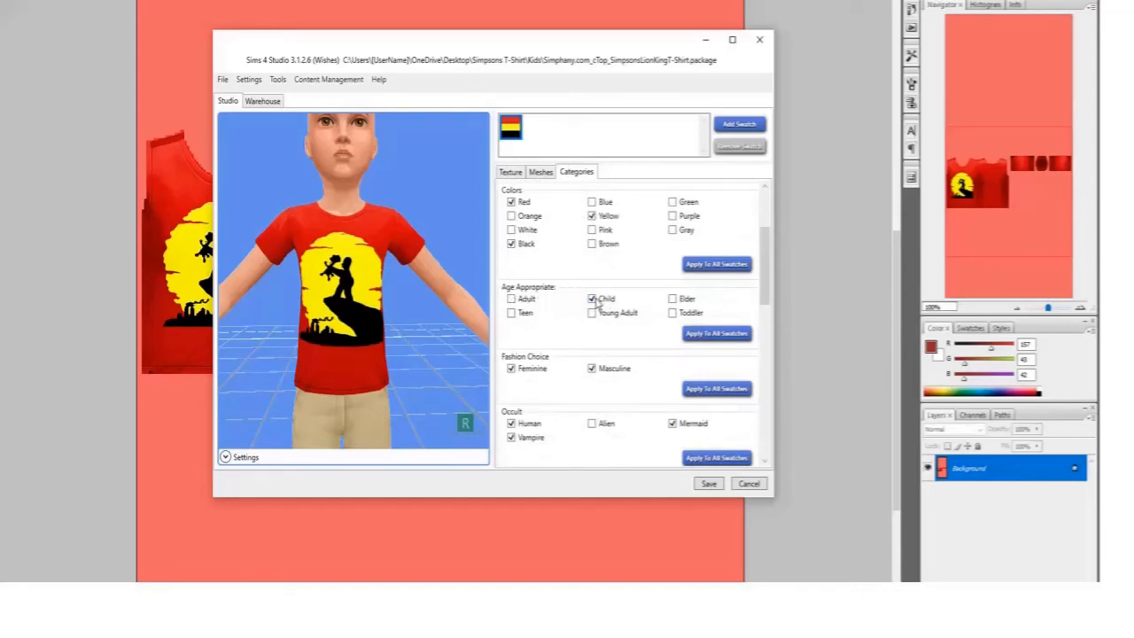
scroll(598, 306, "down", 3)
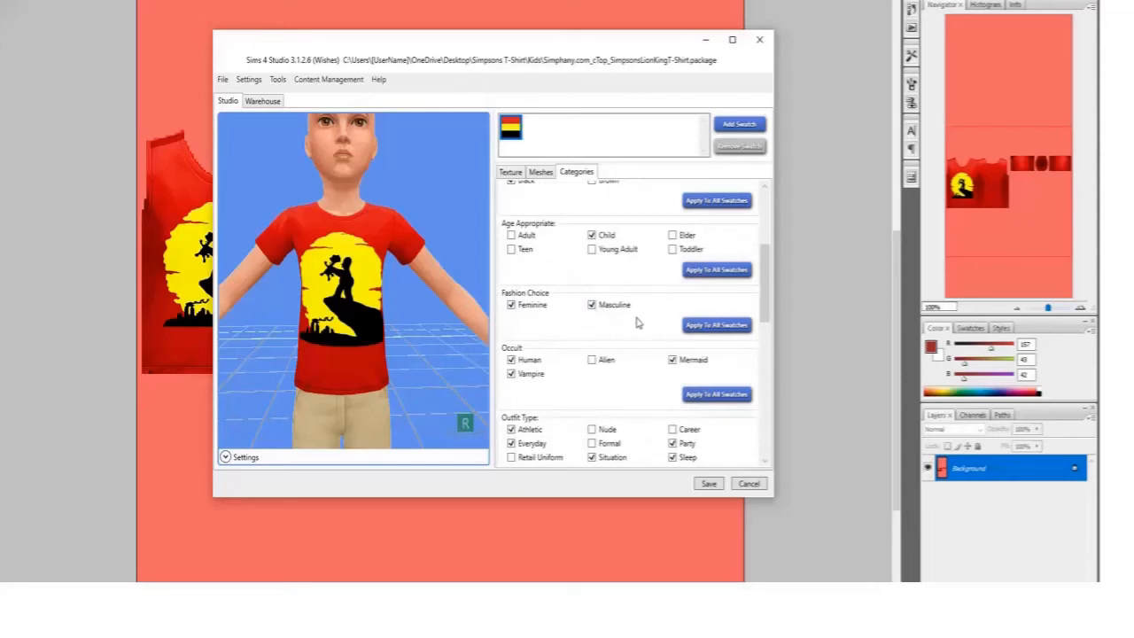
scroll(634, 322, "down", 3)
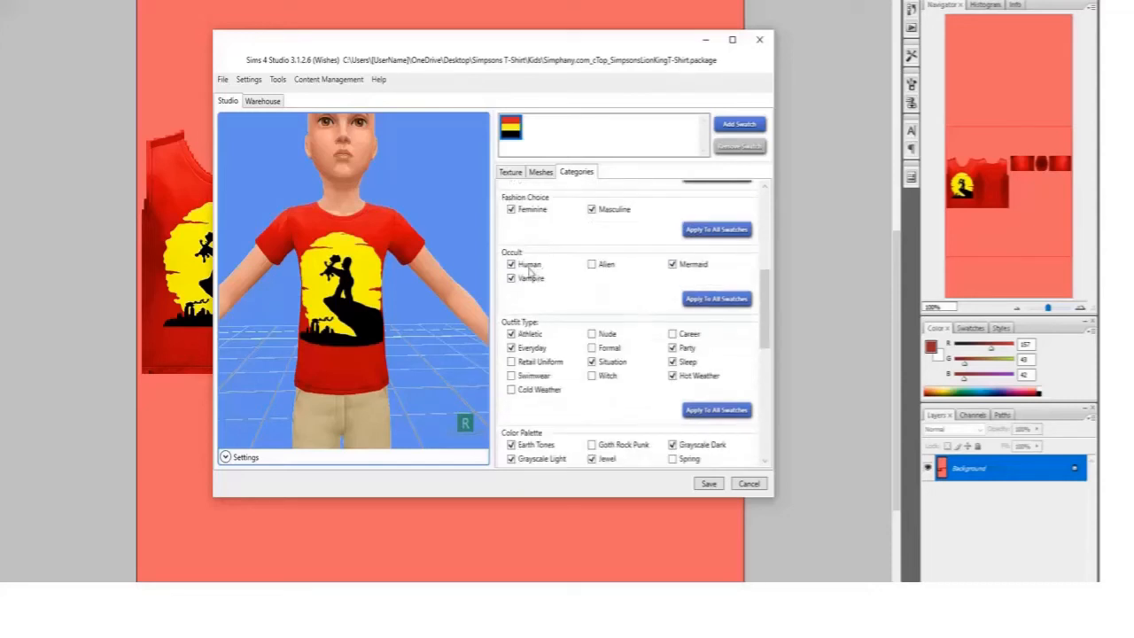
left_click(593, 264)
scroll(591, 290, "down", 3)
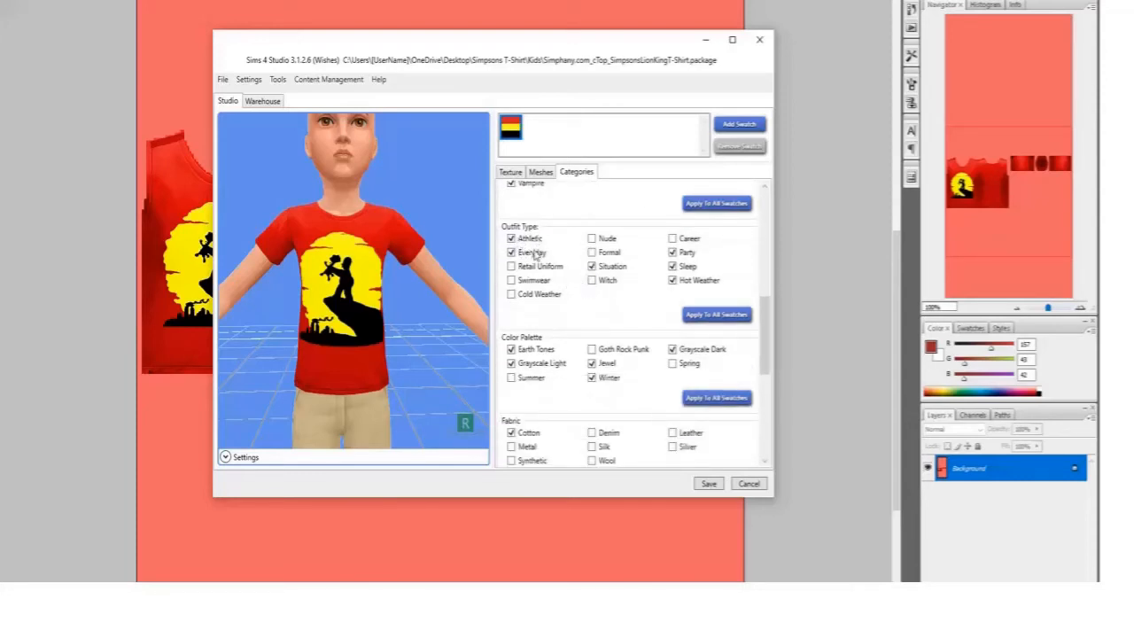
- Enable Swimwear and remove Party under the shirt's Outfit Type categories
left_click(511, 280)
left_click(672, 253)
scroll(700, 282, "down", 1)
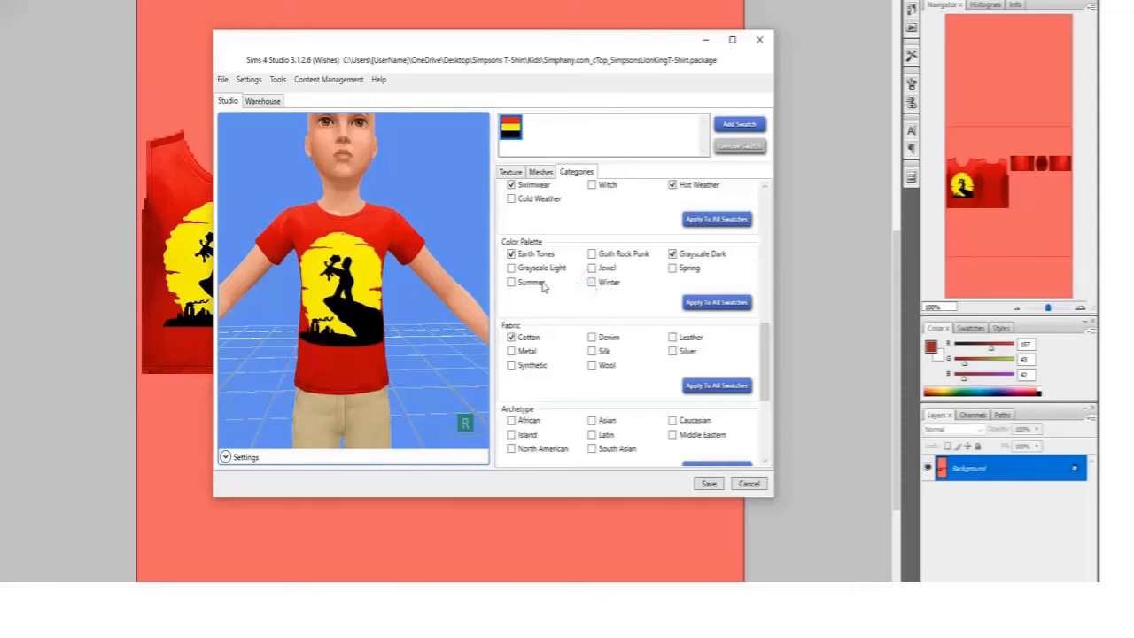
- Add Summer and Spring to the shirt's Color Palette categories and remove Grayscale Dark
left_click(511, 283)
left_click(672, 255)
left_click(672, 269)
scroll(611, 279, "down", 2)
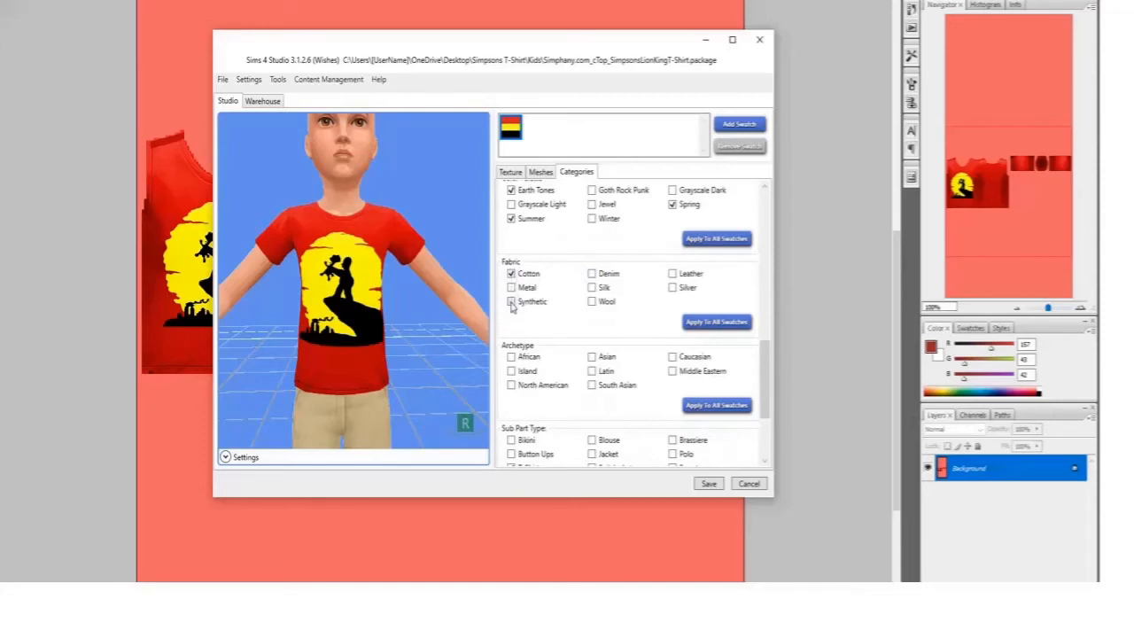
- Add Synthetic to the Fabric categories and review the Archetype, Sub Part Type and Part Flags settings
left_click(511, 302)
scroll(567, 292, "down", 3)
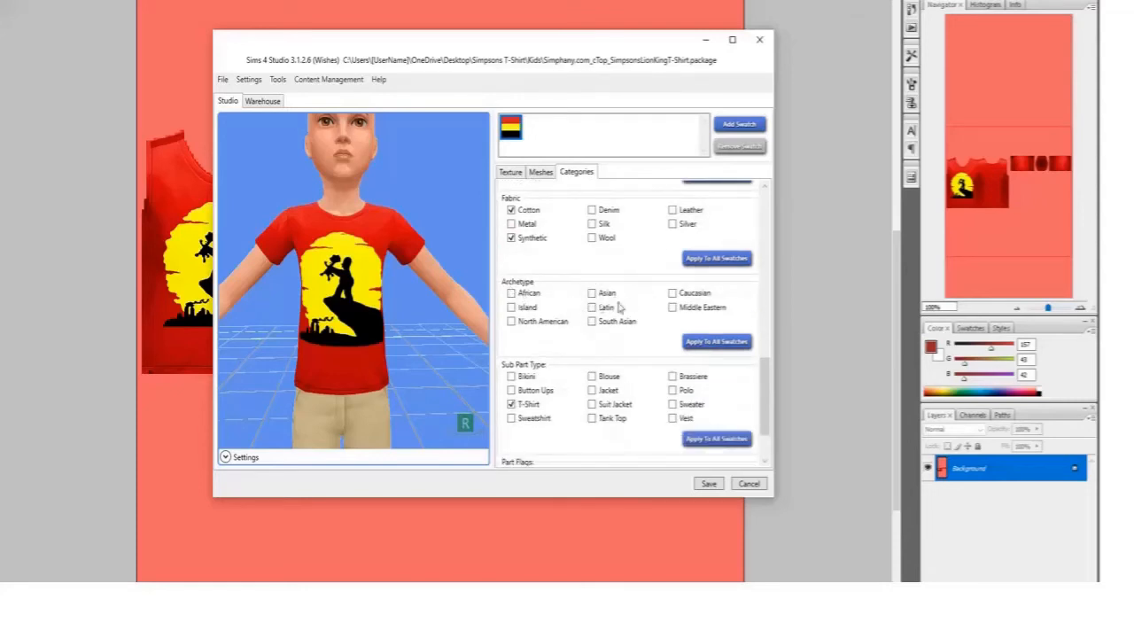
scroll(576, 270, "down", 3)
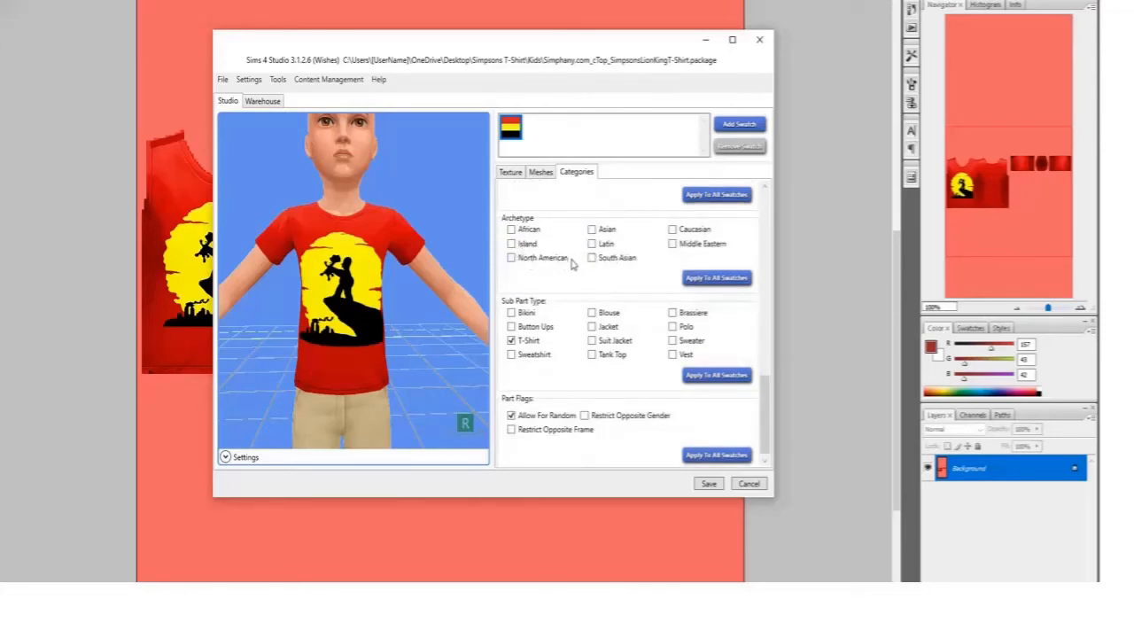
scroll(574, 264, "down", 1)
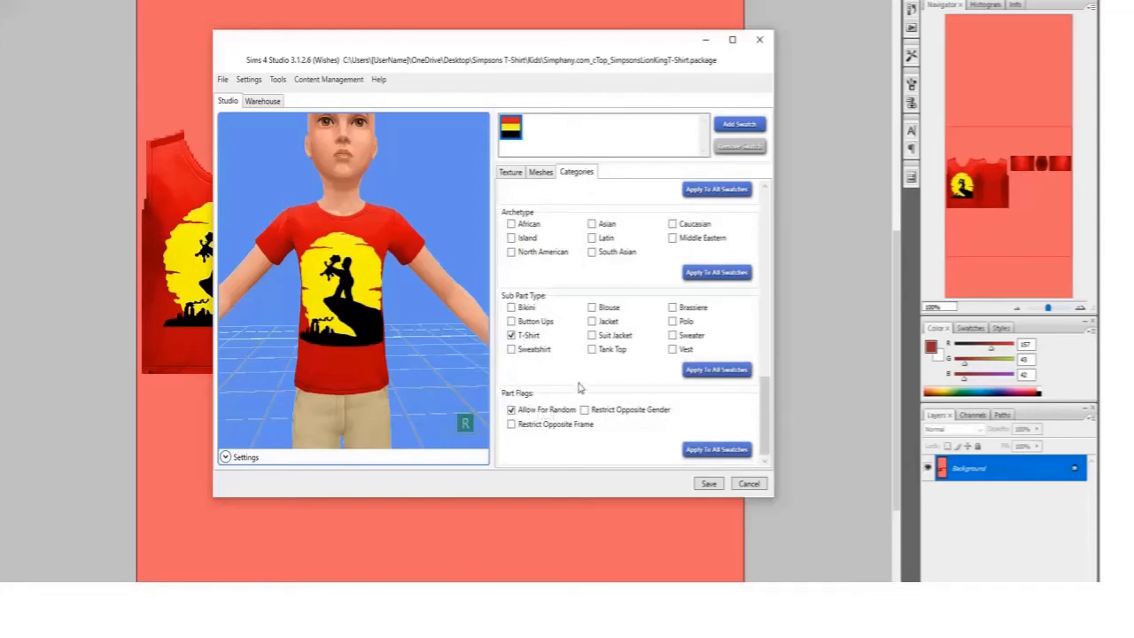
- Recheck the texture and category settings, save the T-shirt package and close the project
left_click(511, 172)
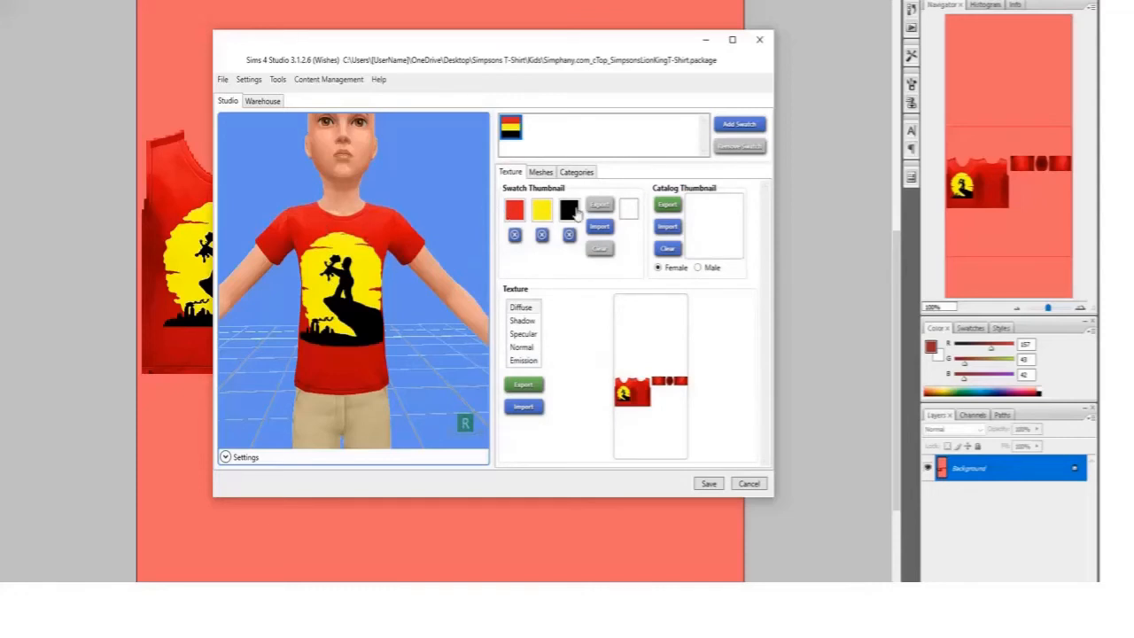
left_click(577, 173)
left_click(510, 172)
left_click(708, 484)
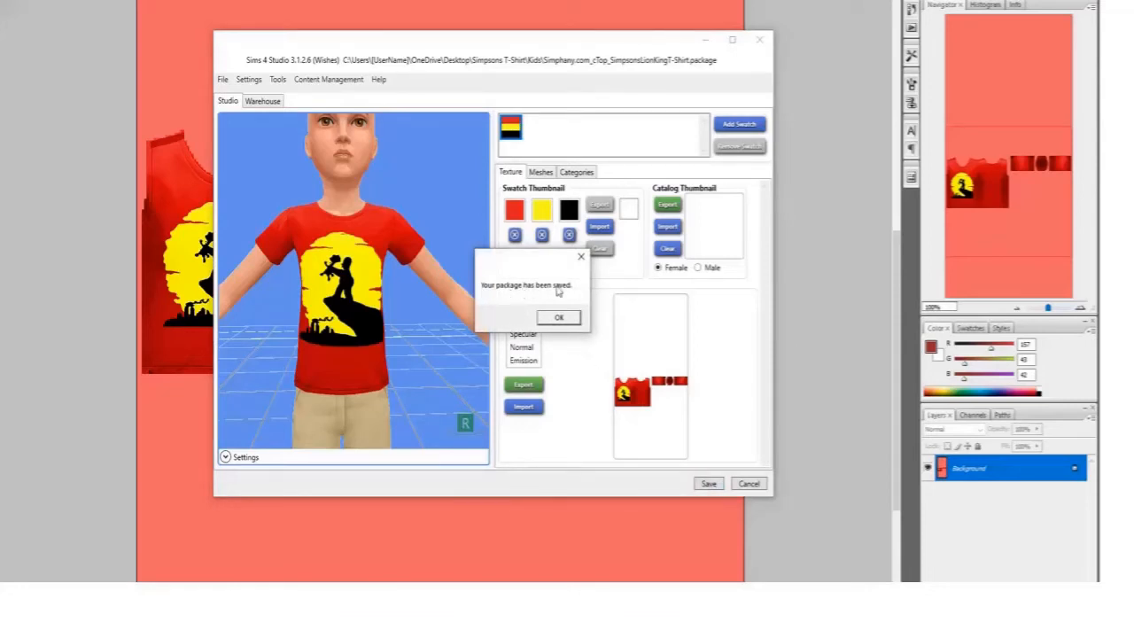
left_click(556, 319)
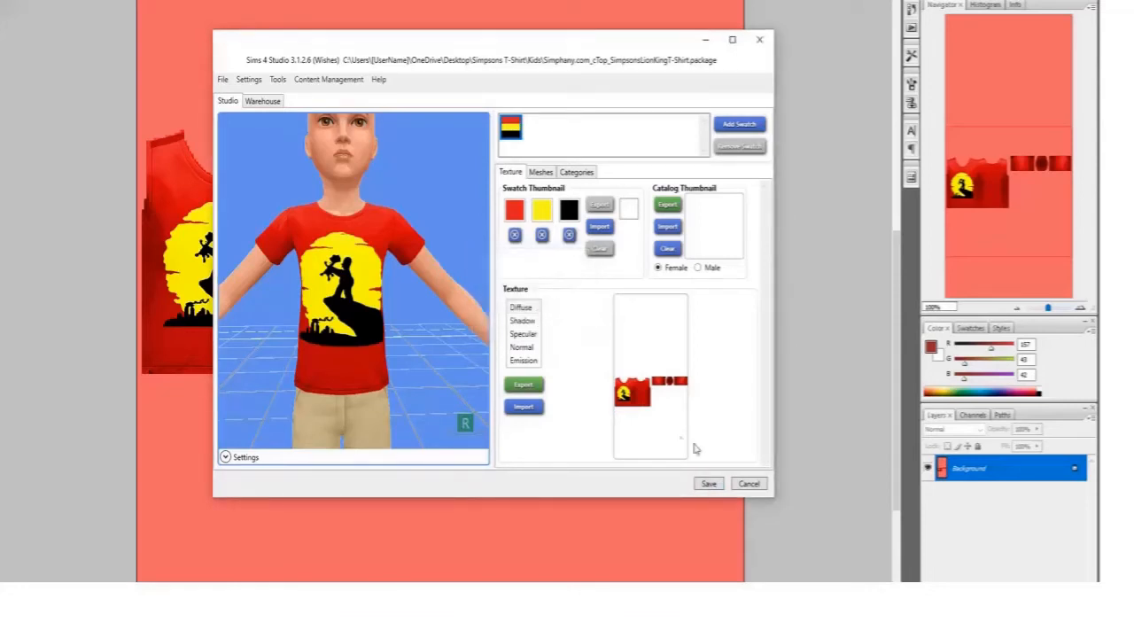
left_click(750, 483)
left_click(744, 483)
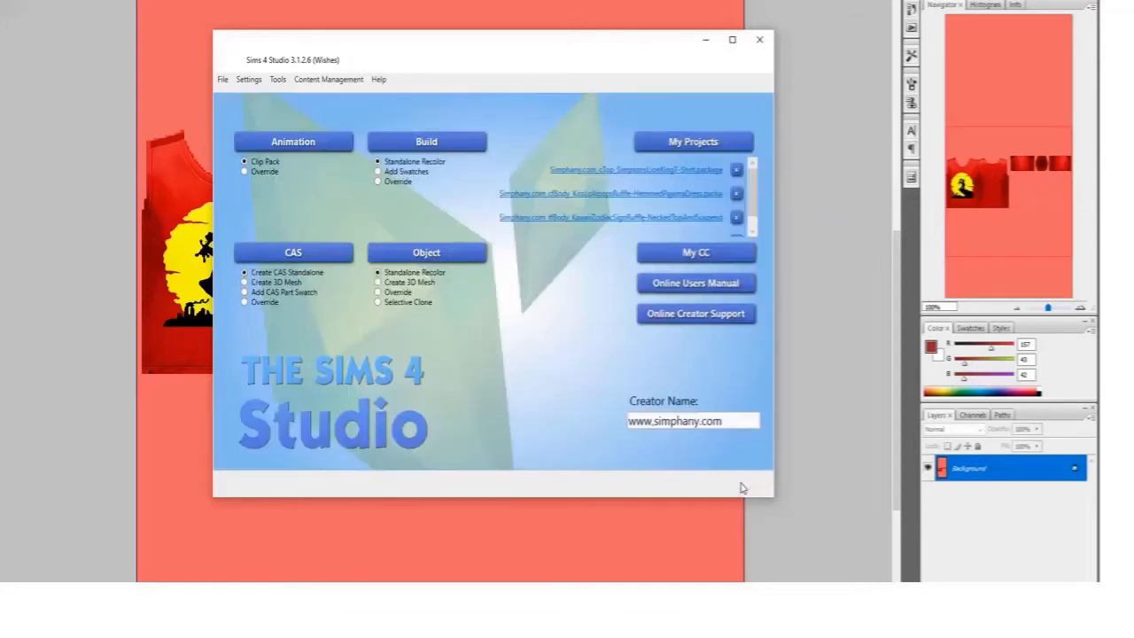
- Copy the Simphany.com_cTop_SimpsonsLionKingT-Shirt package from the Kids folder into the Simphany folder inside The Sims 4 Mods folder
left_click(680, 143)
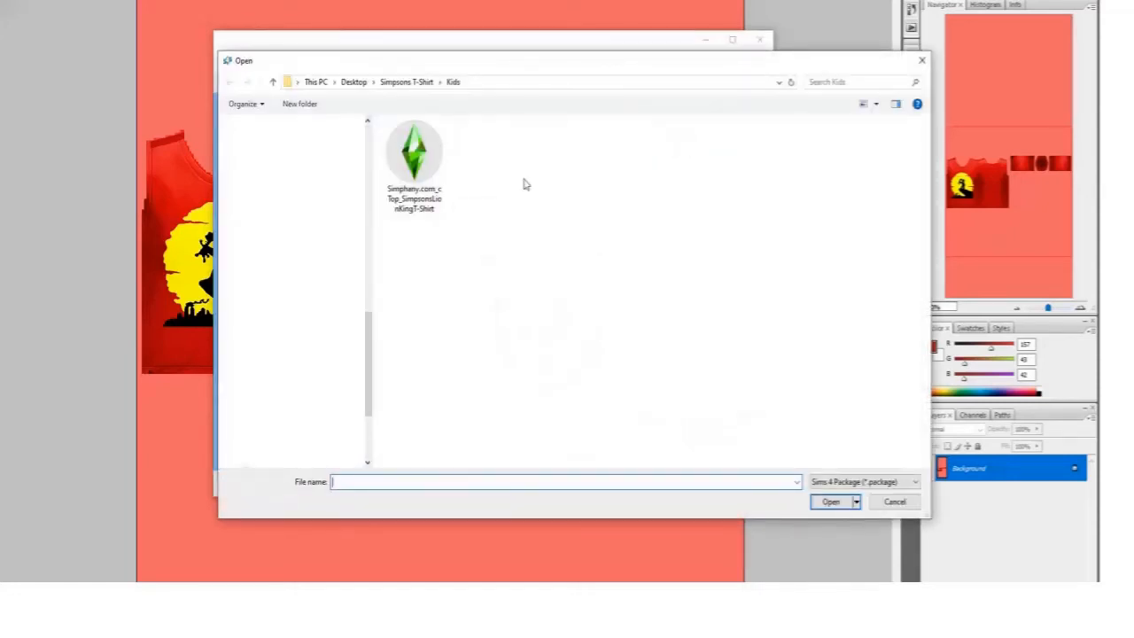
right_click(422, 168)
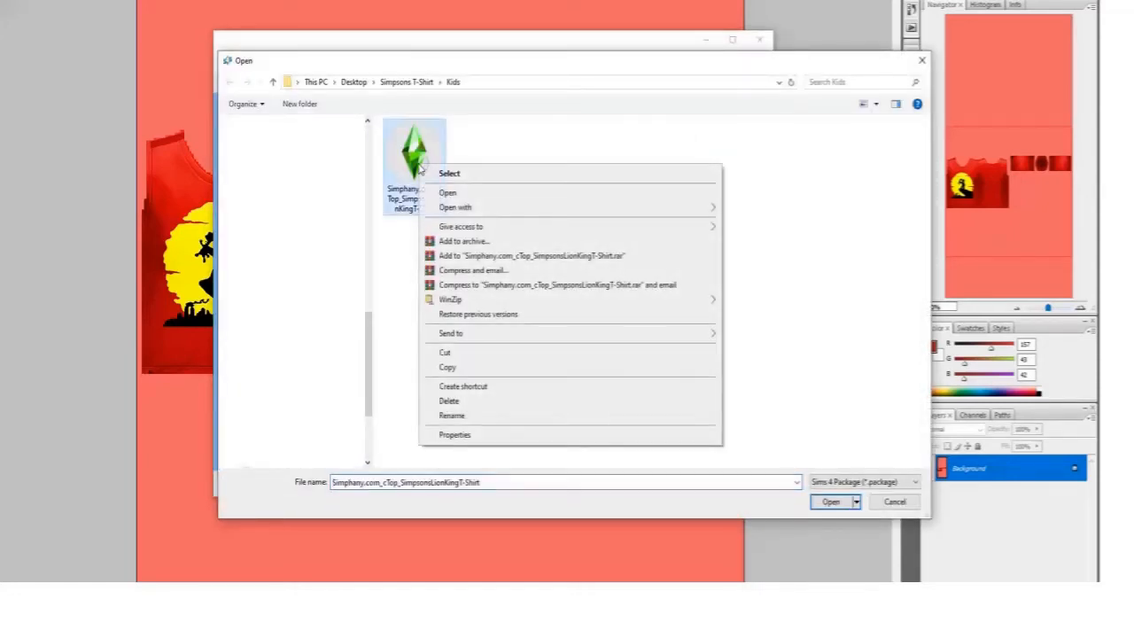
left_click(446, 368)
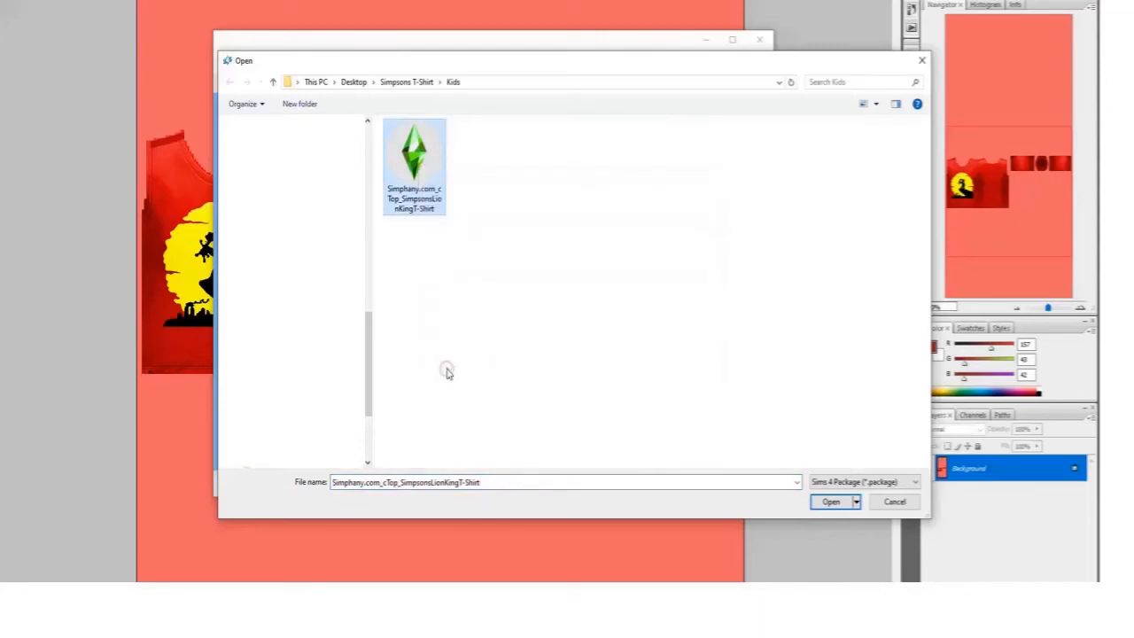
left_click(502, 576)
left_click(435, 538)
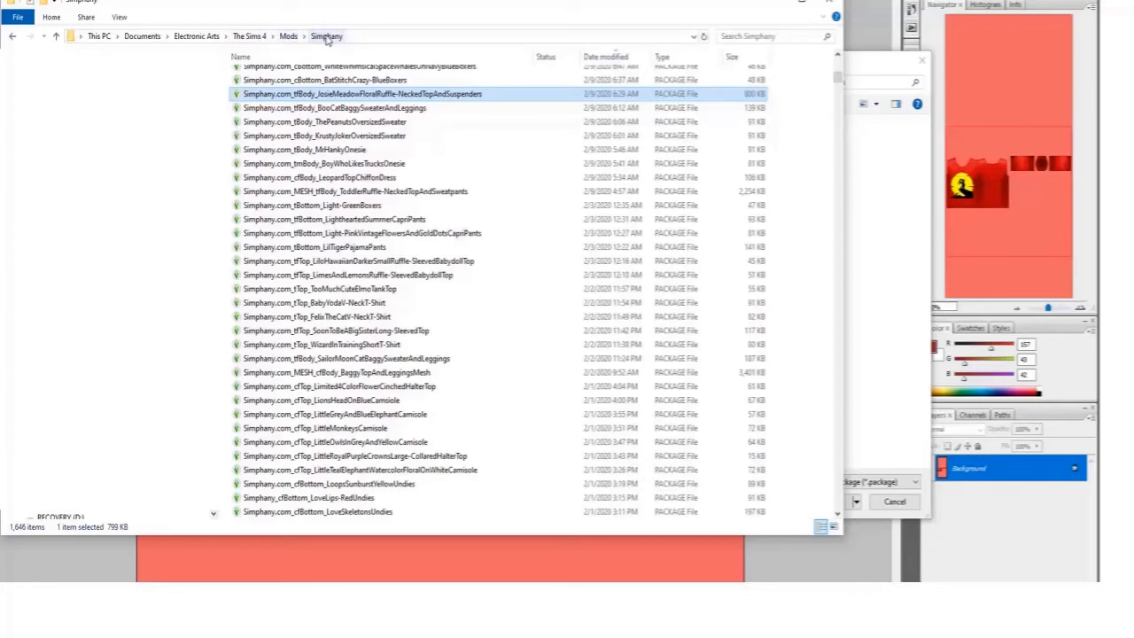
right_click(494, 138)
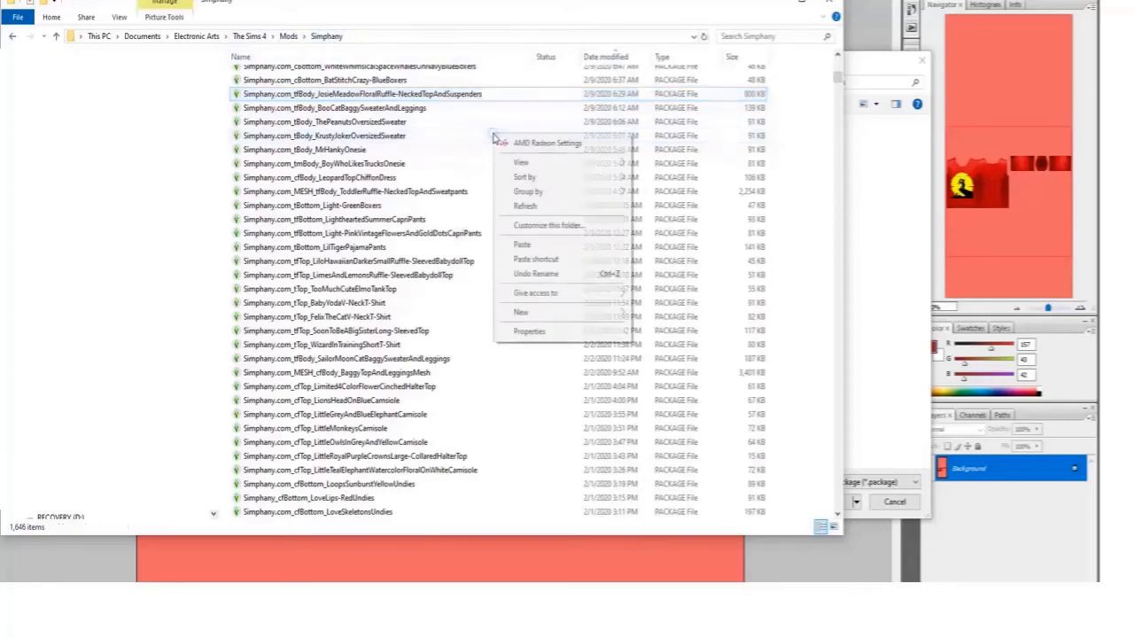
left_click(523, 244)
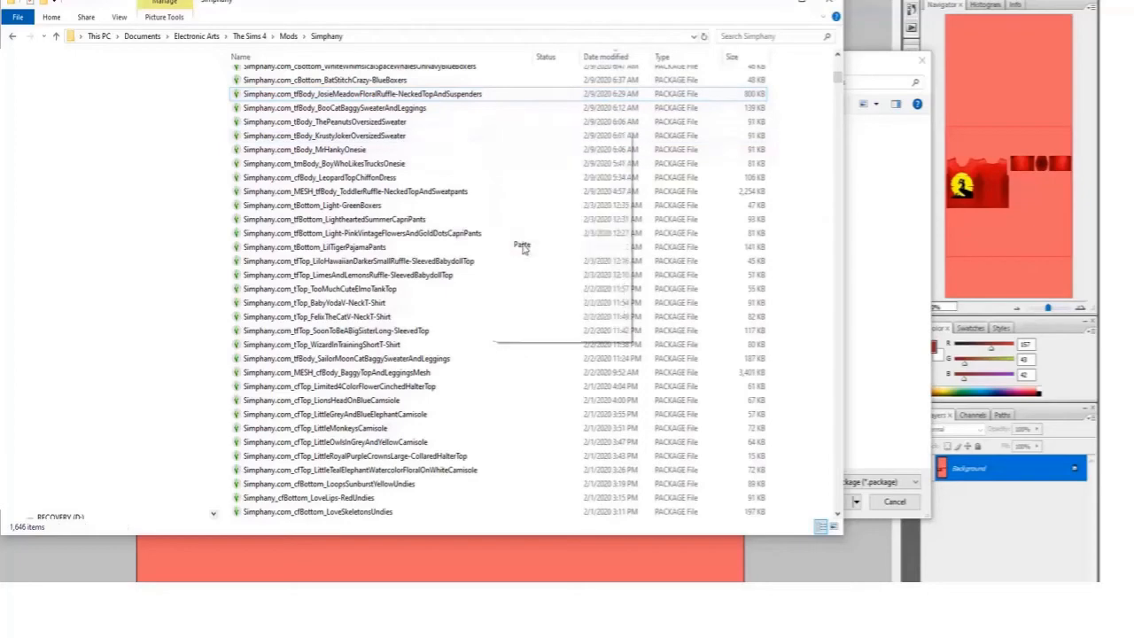
- Sort the Simphany mods folder by date modified and check the pasted package against the original in the Kids folder
left_click(605, 58)
left_click(605, 58)
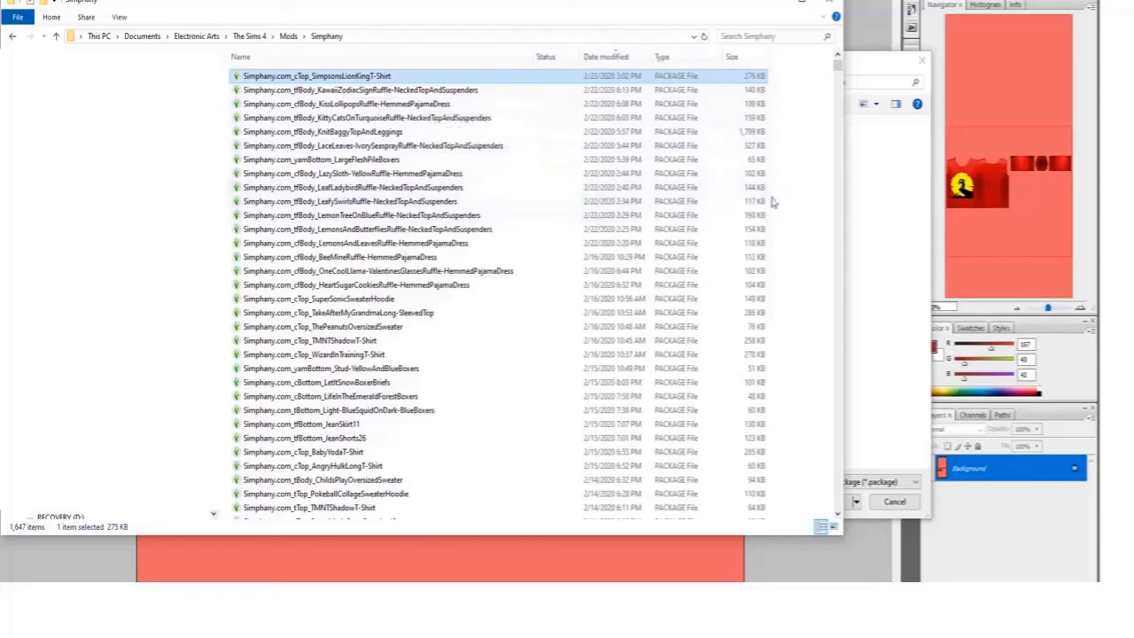
left_click(875, 63)
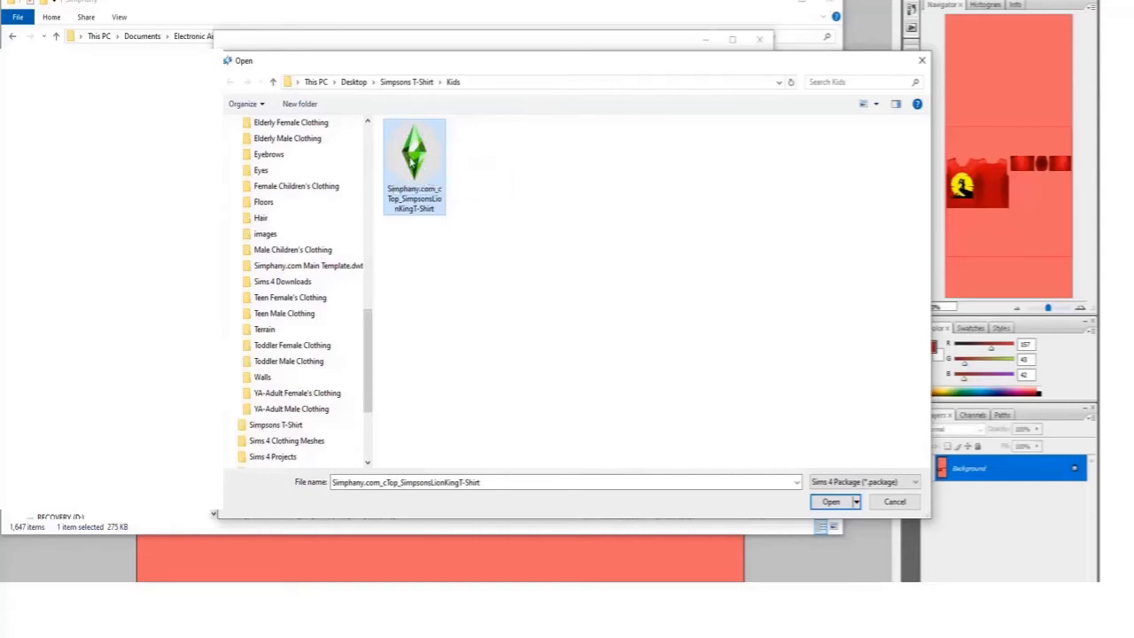
left_click(395, 18)
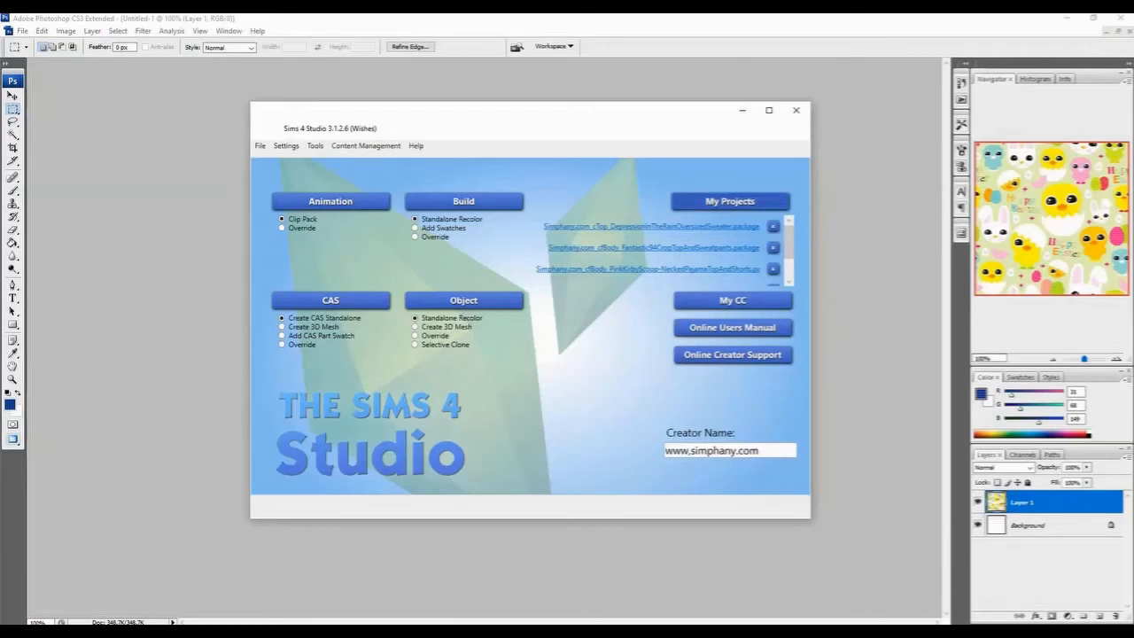
- Open the Simphany.com_tfBody_ToddlerStuffDressOrange package from the Toddler Stuff Dress folder on the Desktop and export its Diffuse texture
left_click(729, 201)
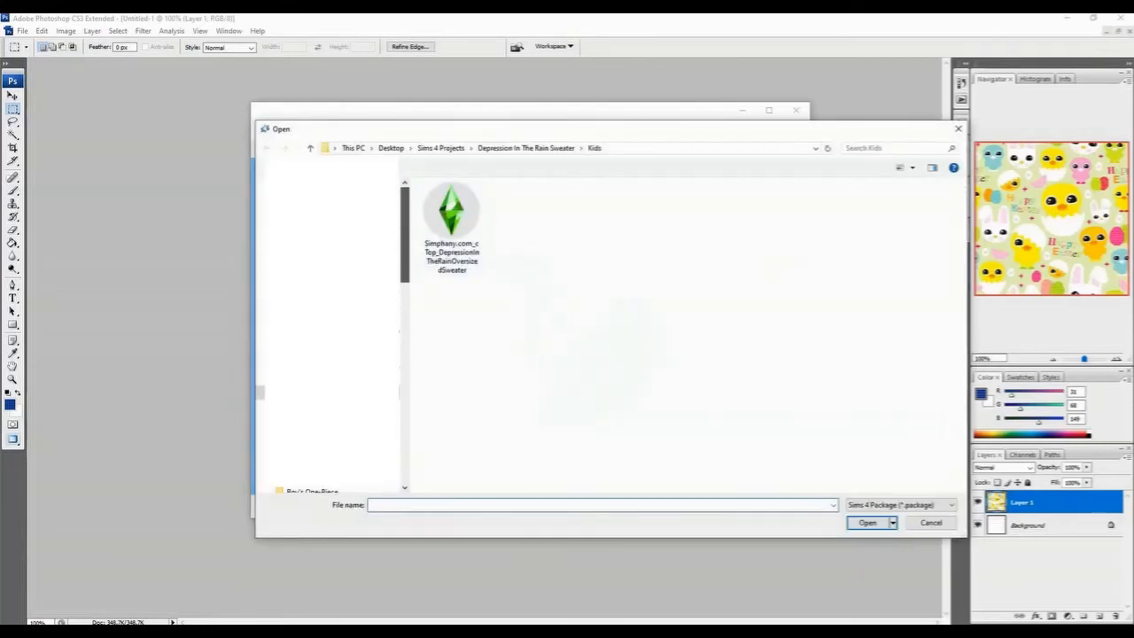
left_click(296, 204)
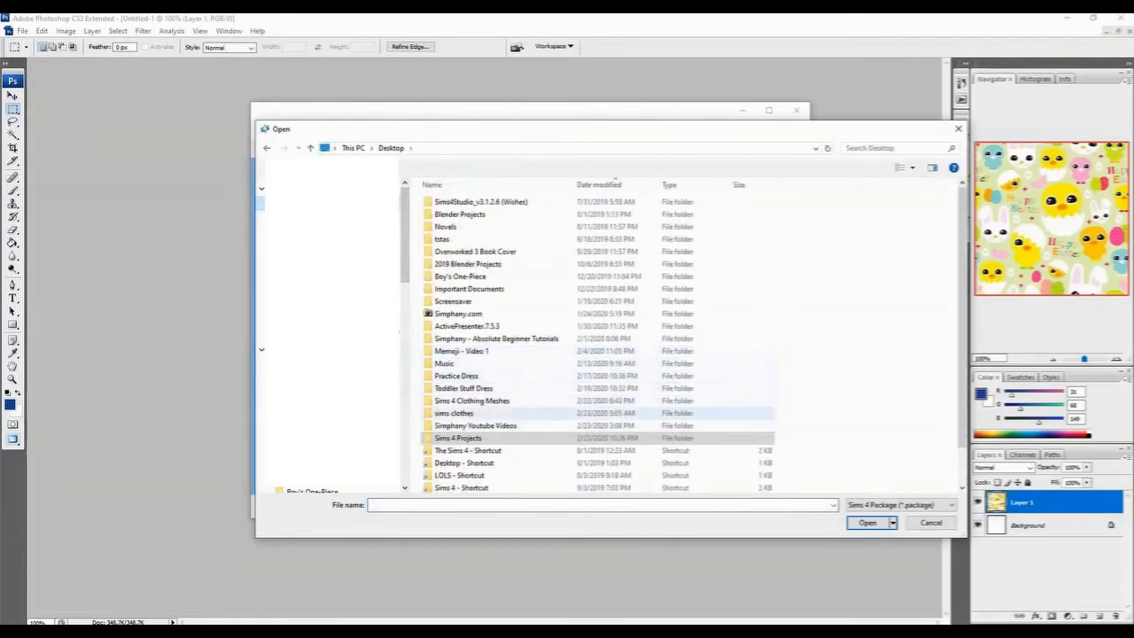
double_click(463, 387)
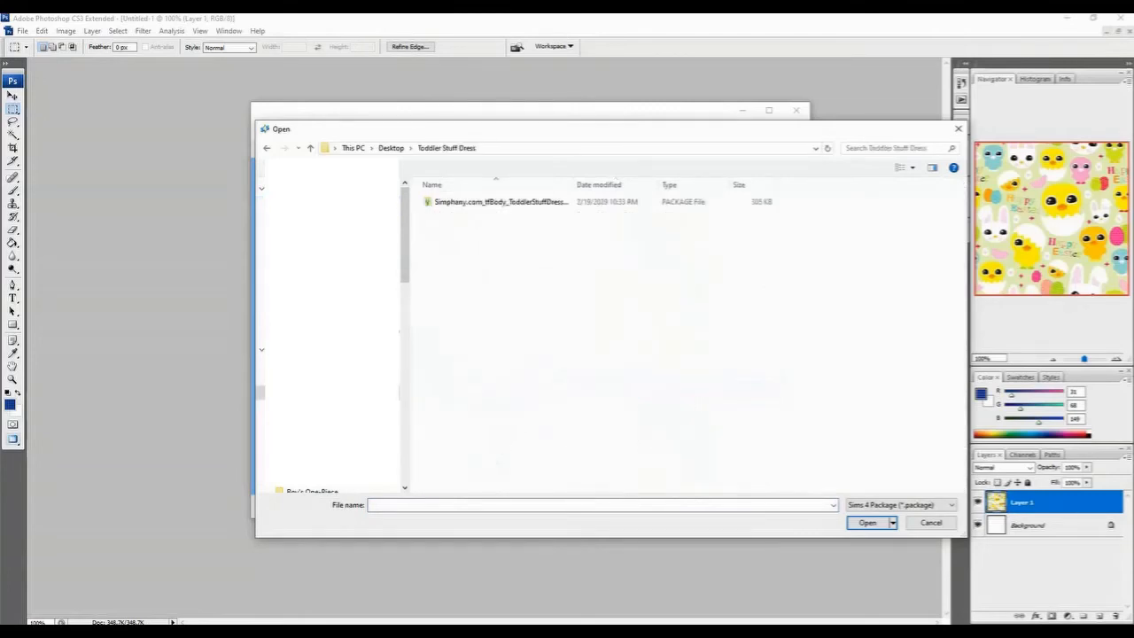
left_click(496, 202)
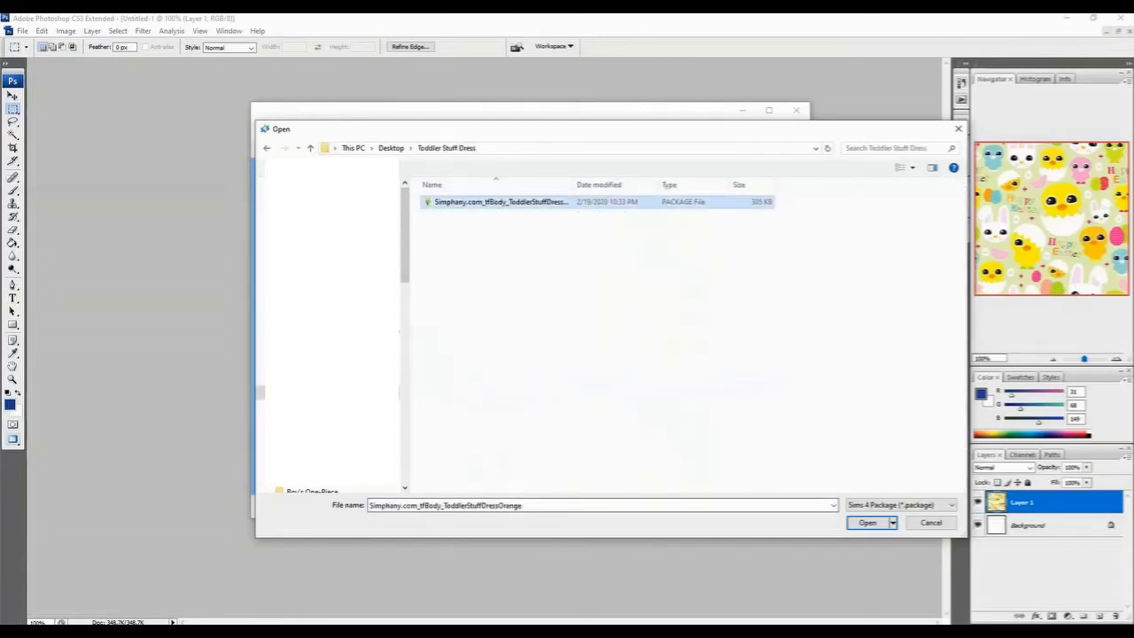
left_click(867, 522)
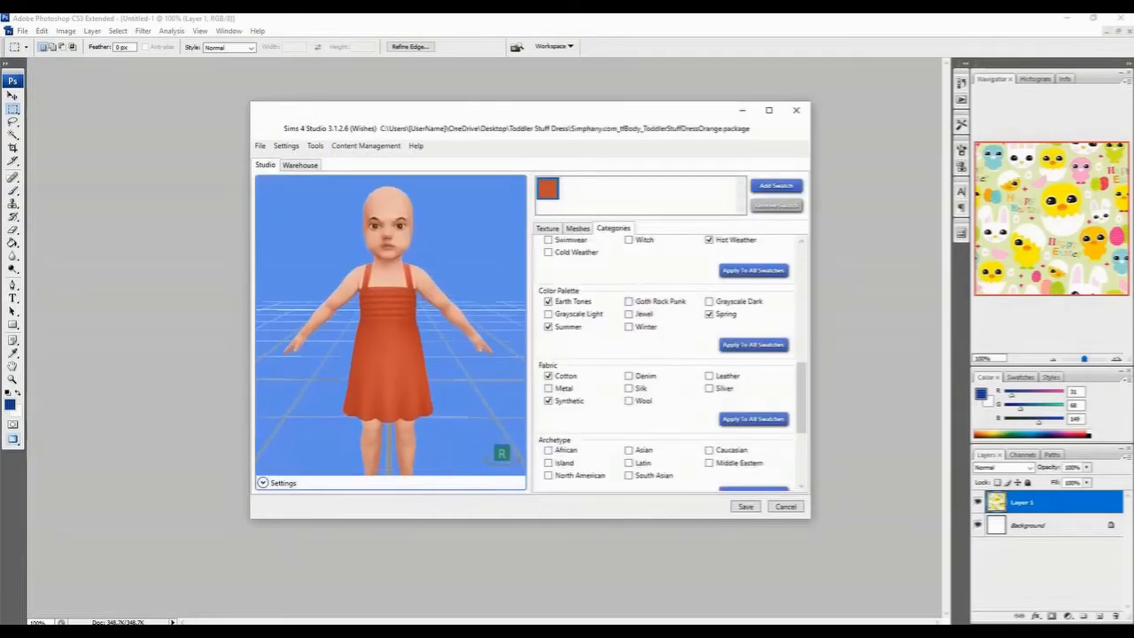
left_click(546, 229)
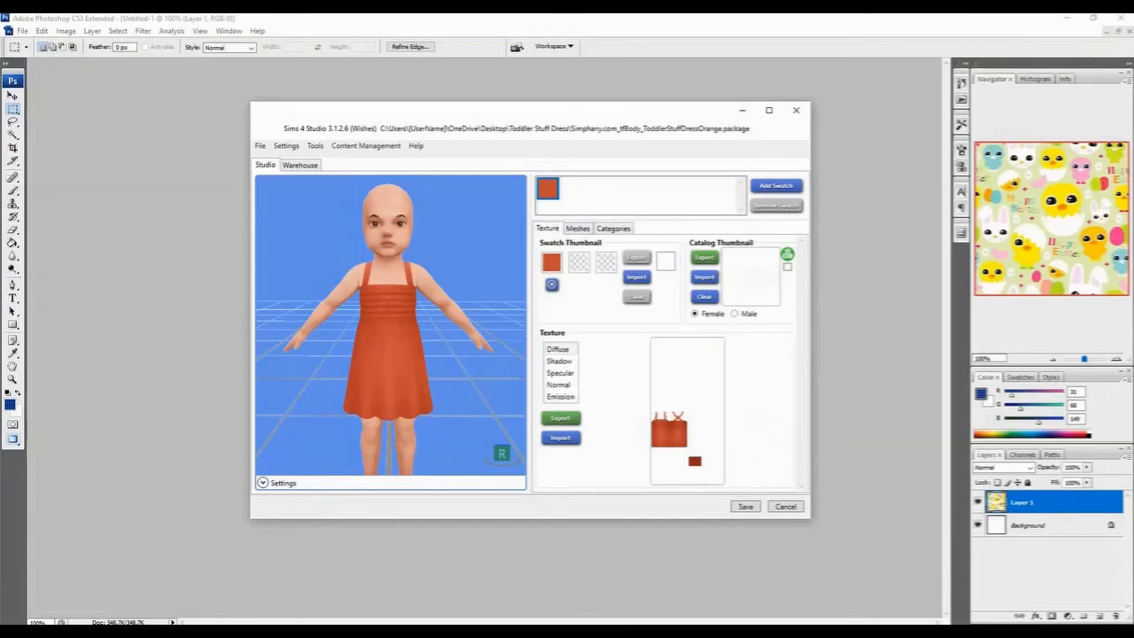
left_click(559, 417)
- Switch to Photoshop and open the exported Simphany.com_tfBody_ToddlerStuffDressOrange texture from the Toddler Stuff Dress folder on the Desktop
key("alt+Tab")
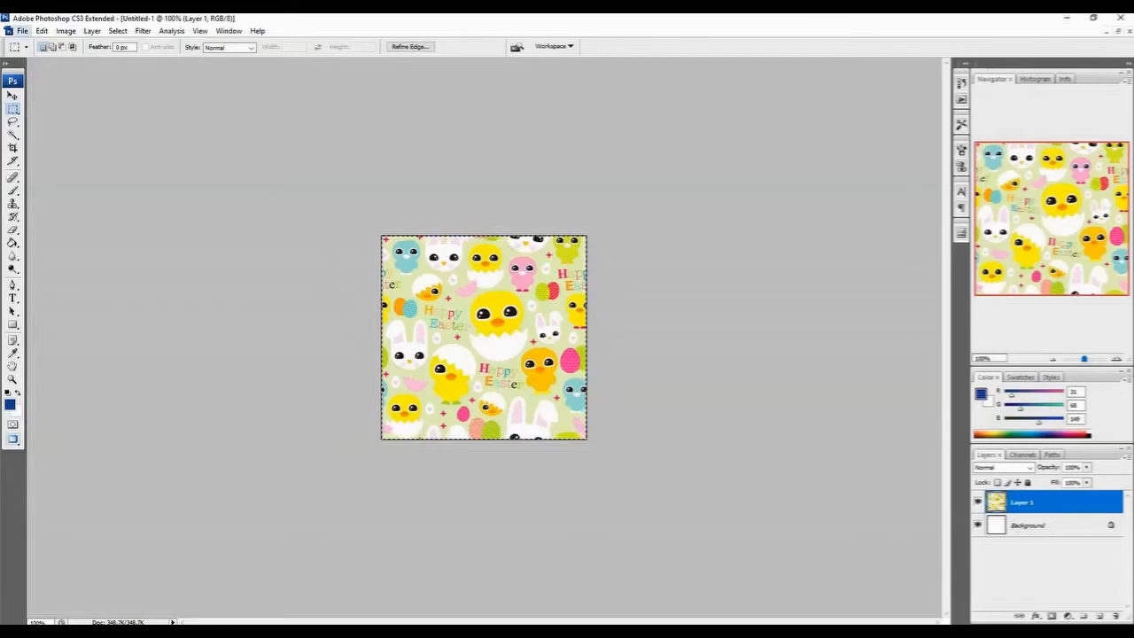
left_click(22, 30)
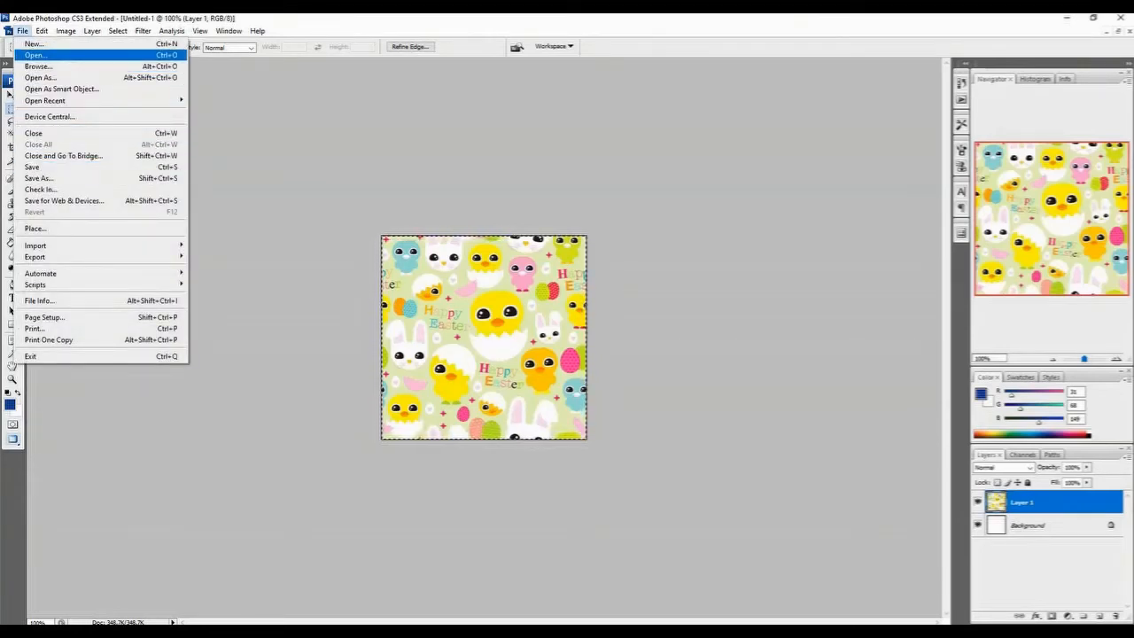
left_click(36, 55)
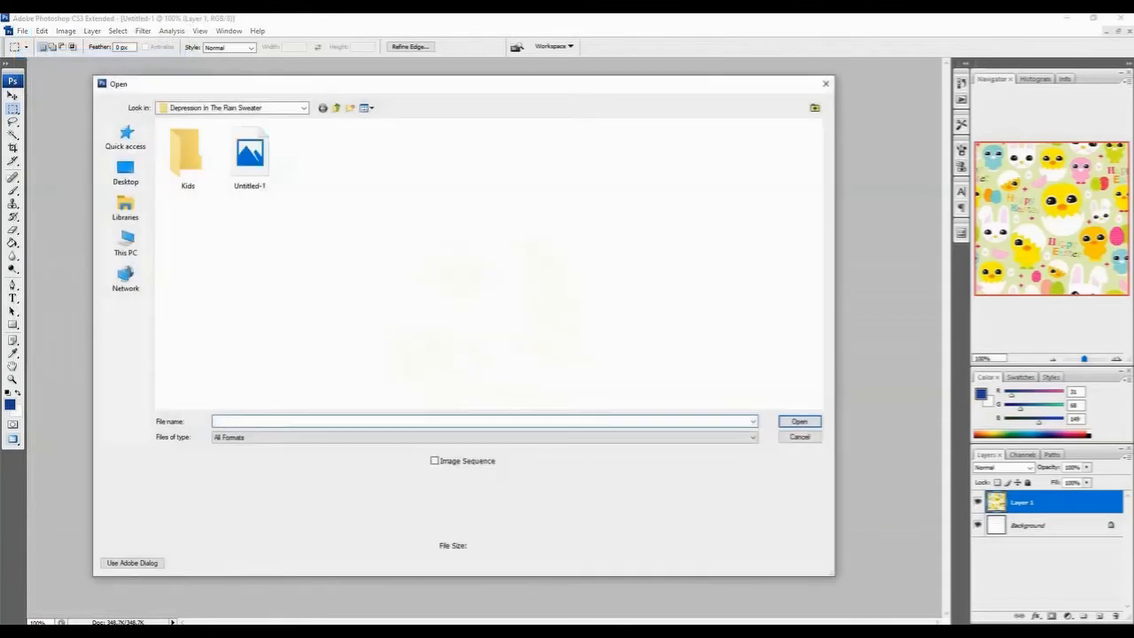
left_click(126, 171)
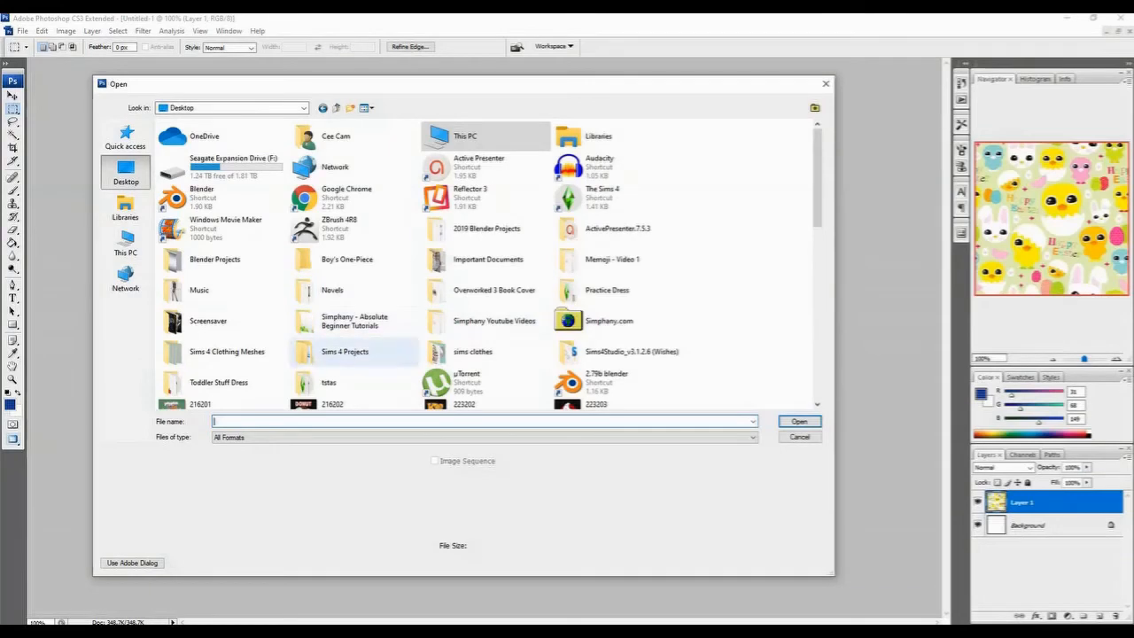
double_click(219, 381)
left_click(188, 164)
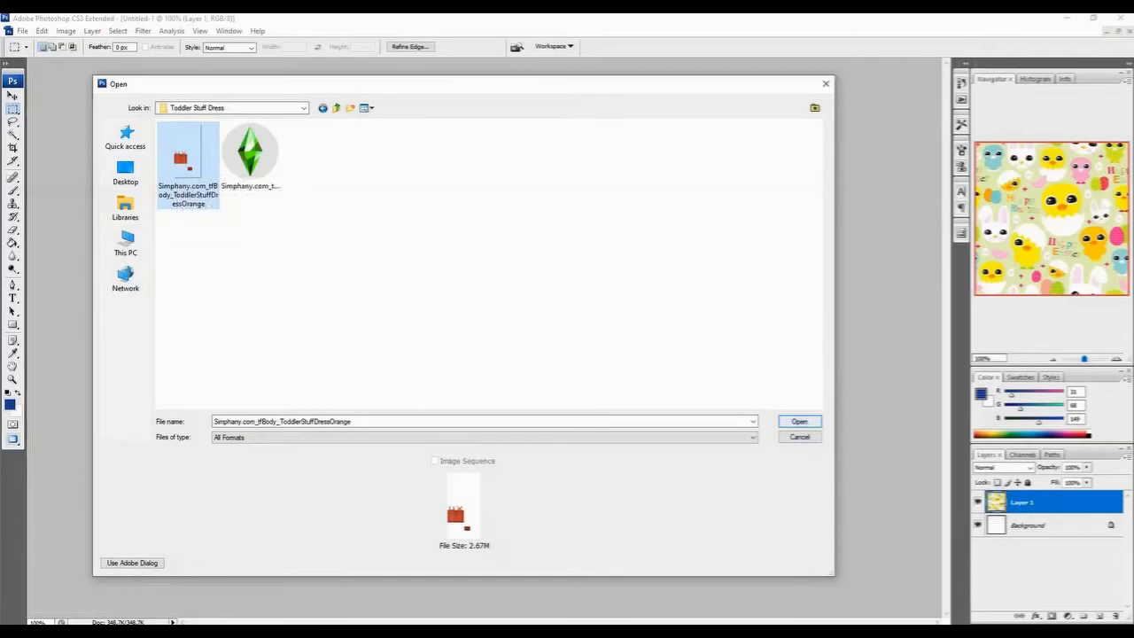
left_click(800, 421)
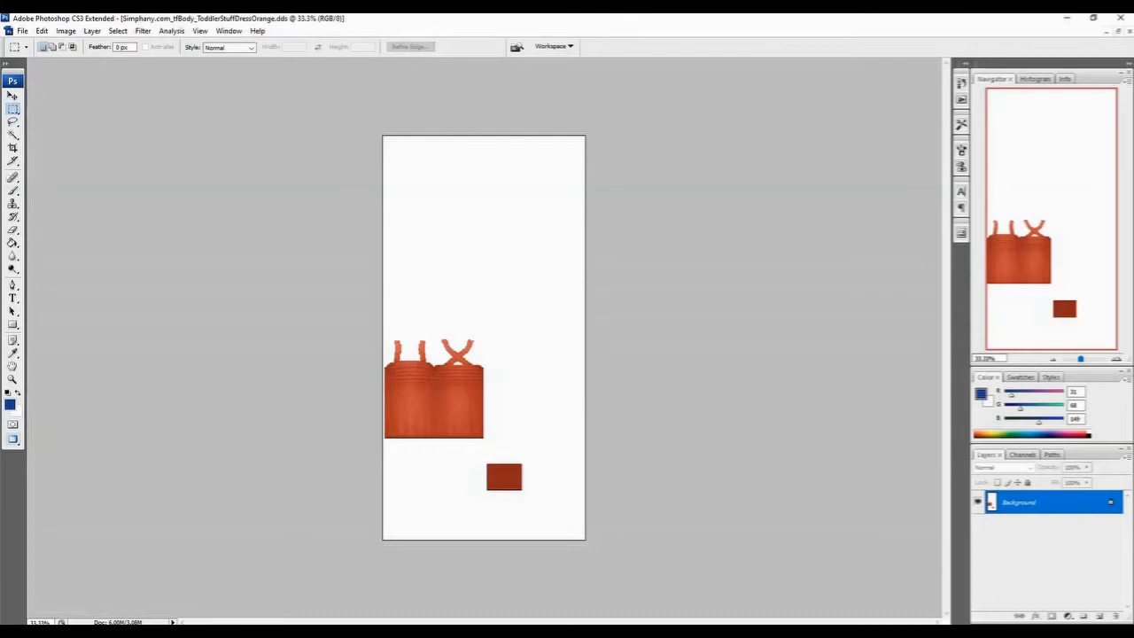
- Examine the dark rectangle on the dress texture up close, then switch to Sims 4 Studio and inspect the underside of the dress
key("ctrl+plus")
key("ctrl+plus")
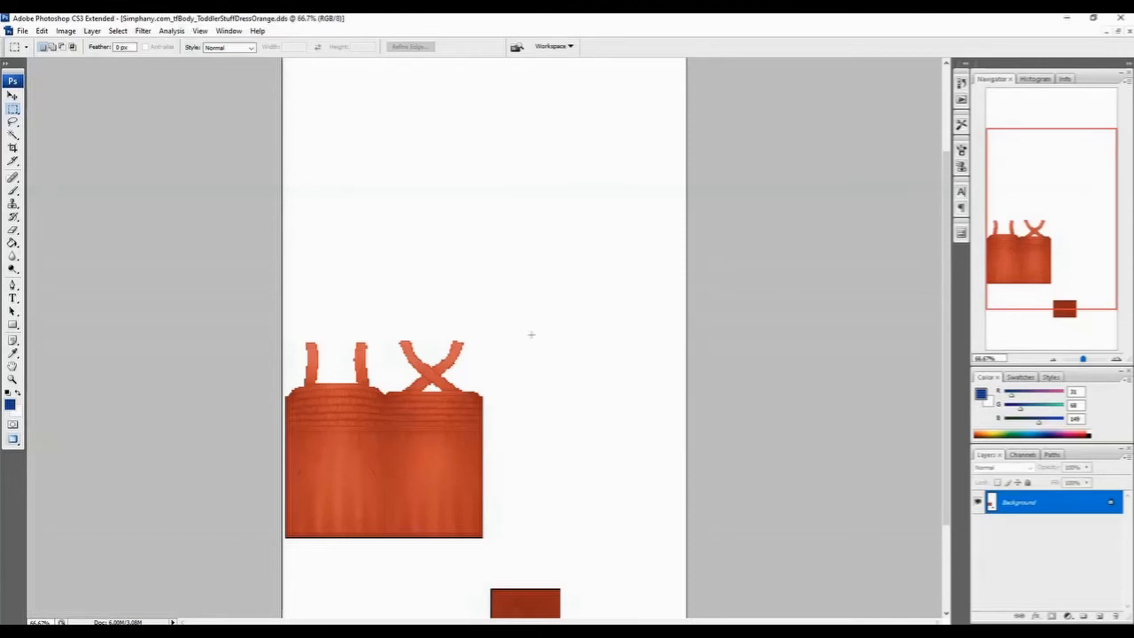
key("ctrl+plus")
scroll(531, 334, "down", 5)
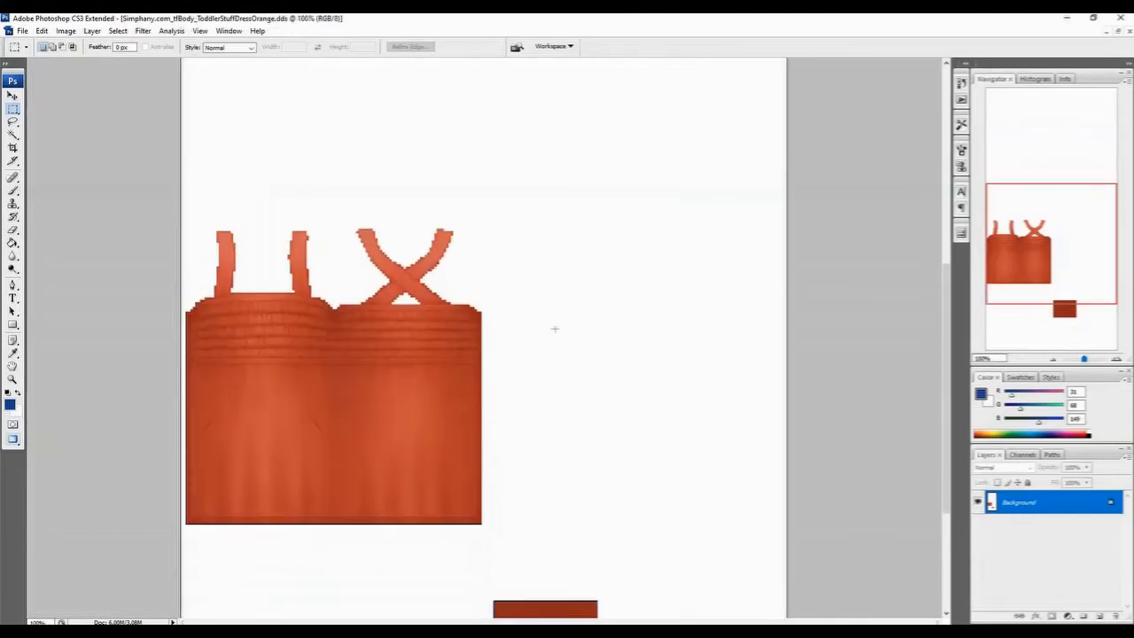
scroll(596, 339, "down", 1)
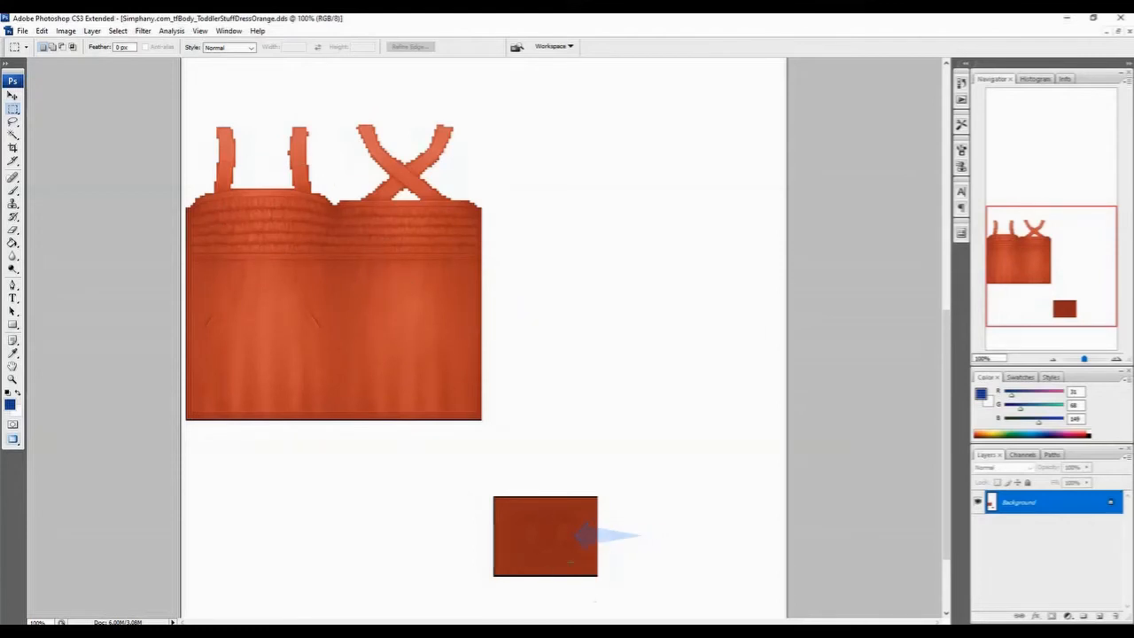
key("alt+Tab")
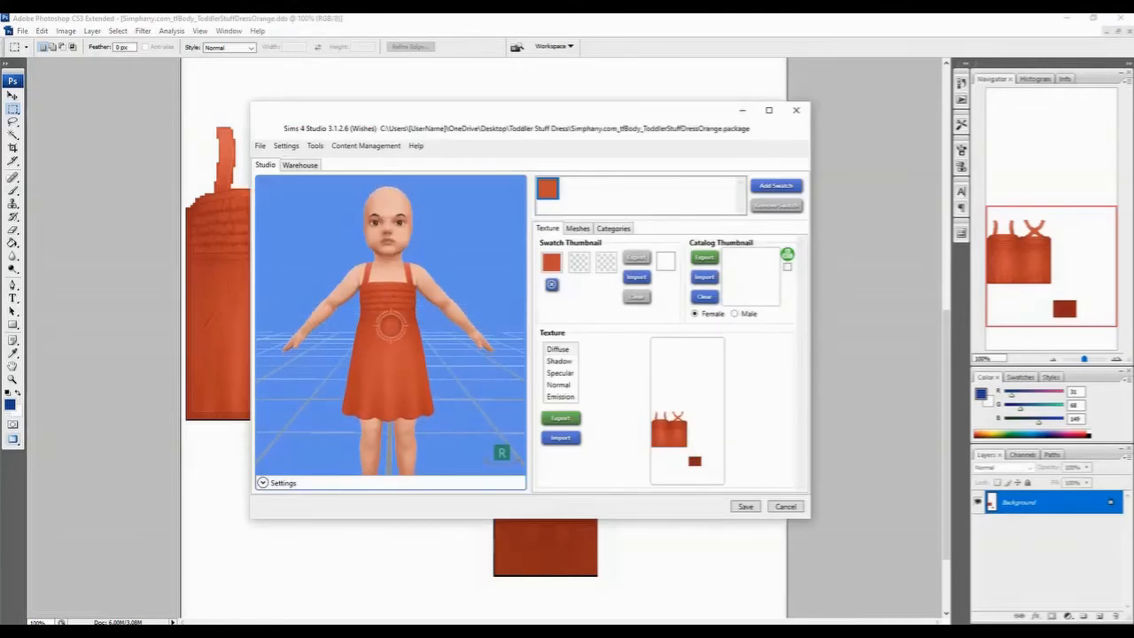
mouse_move(390, 325)
left_mouse_down()
mouse_move(391, 296)
mouse_move(390, 324)
mouse_move(399, 310)
left_mouse_up()
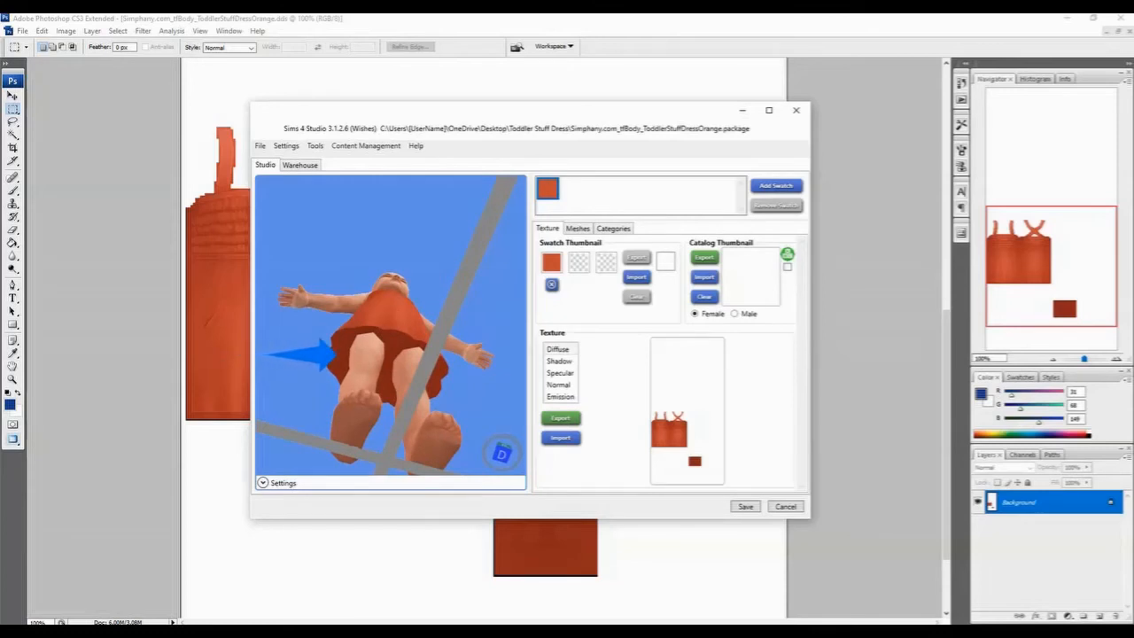
- Switch to Photoshop and convert the orange dress texture to black and white with the default colour mix
key("alt+Tab")
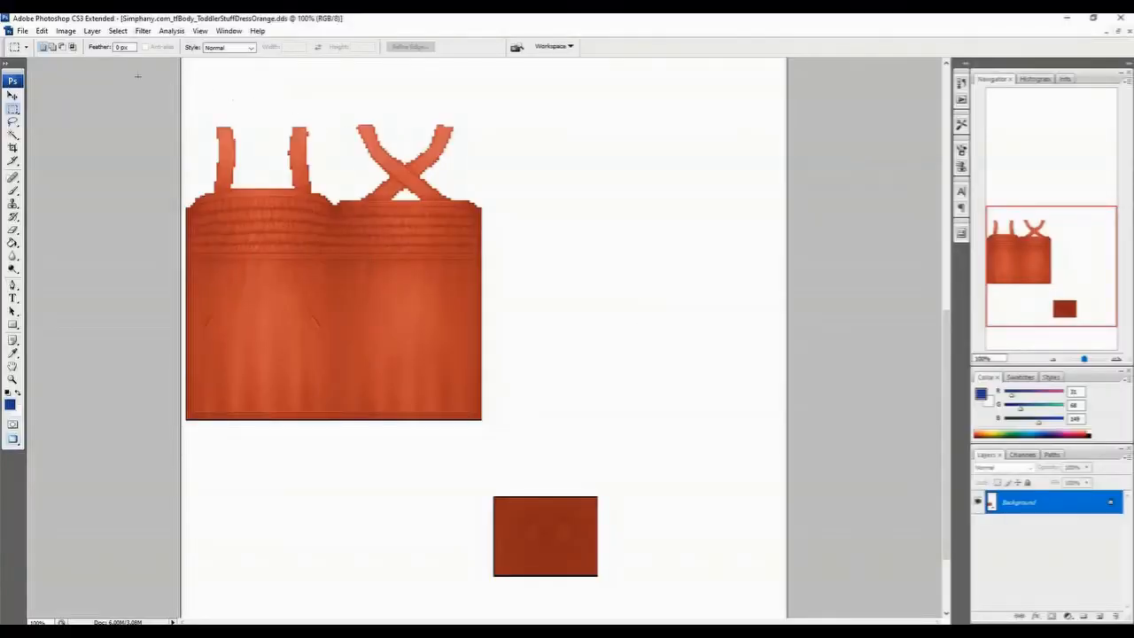
left_click(65, 30)
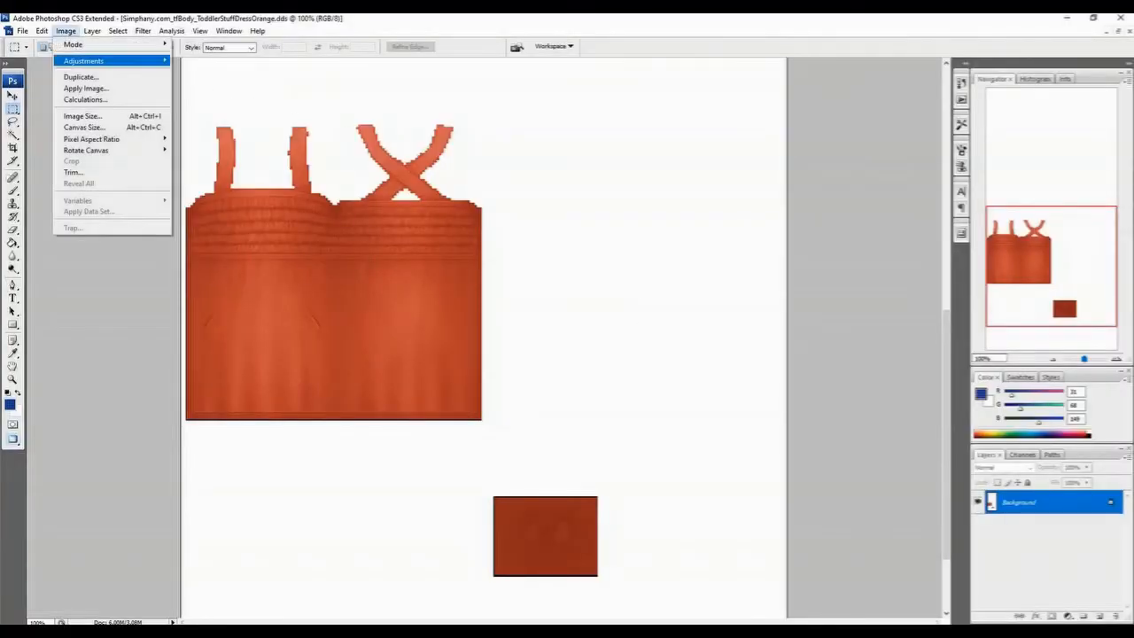
mouse_move(98, 60)
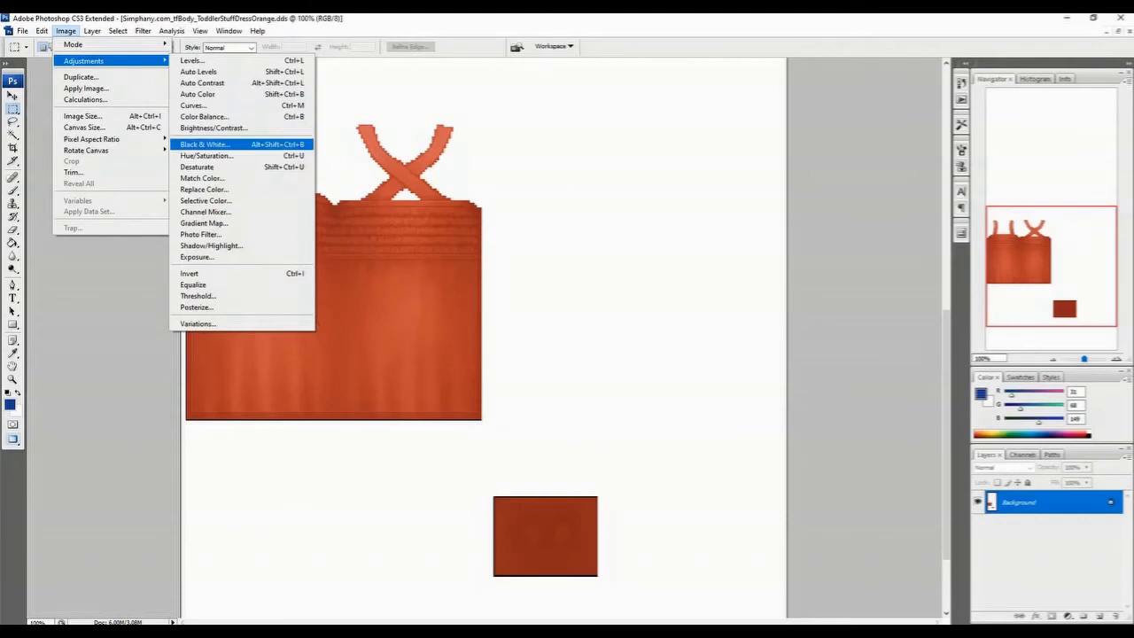
left_click(203, 143)
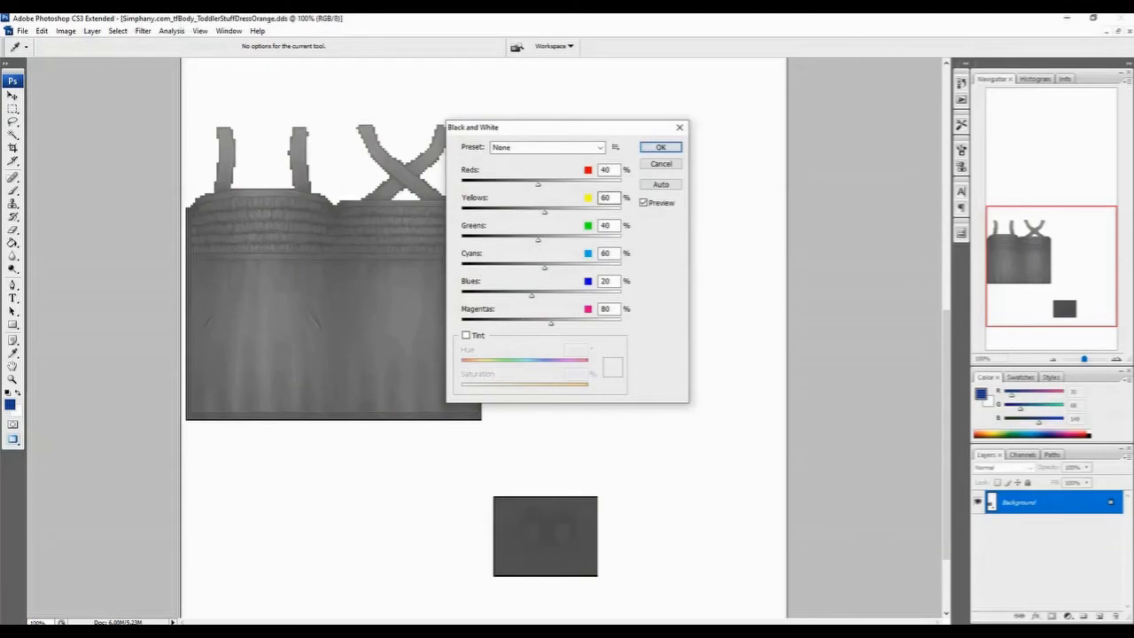
left_click(659, 147)
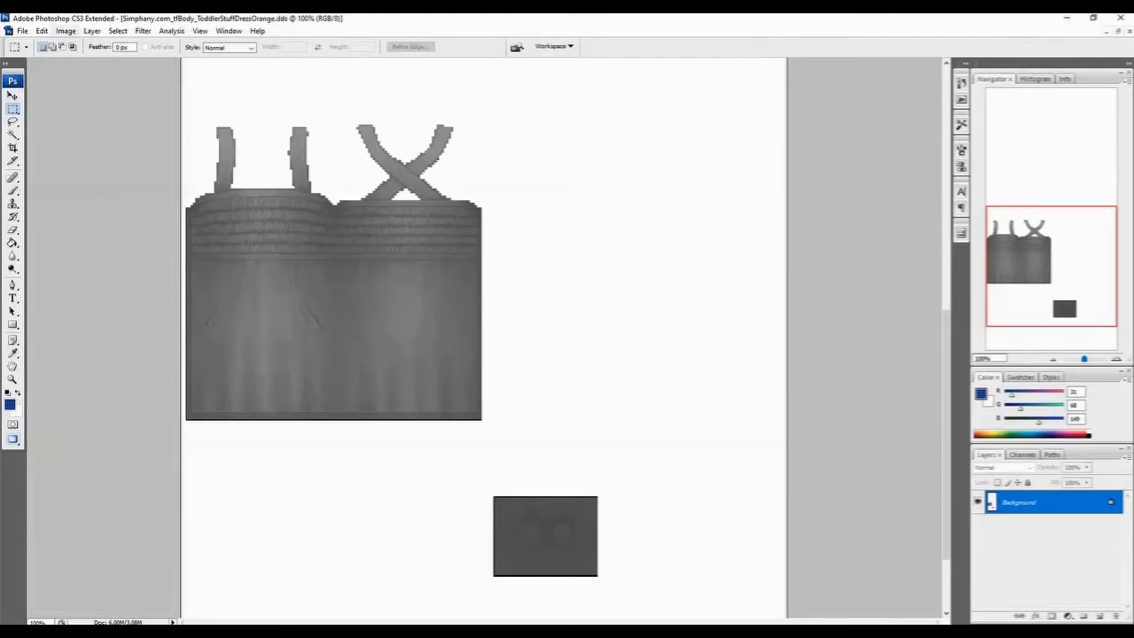
- Raise the brightness and contrast of the grey dress texture until the fabric is light grey
left_click(66, 31)
mouse_move(97, 60)
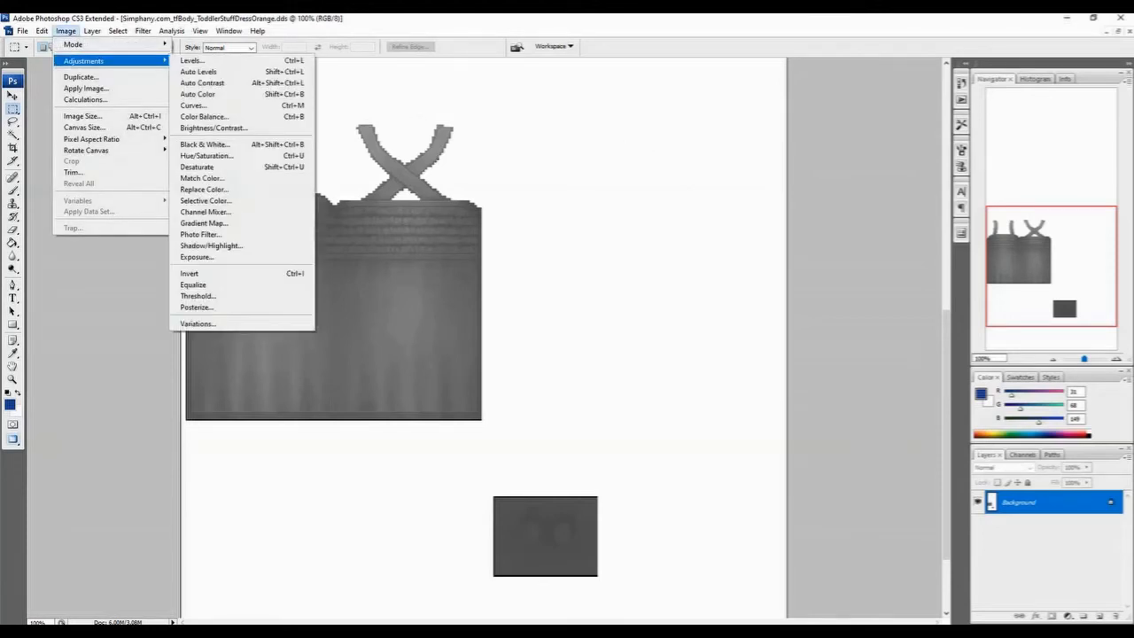
left_click(213, 127)
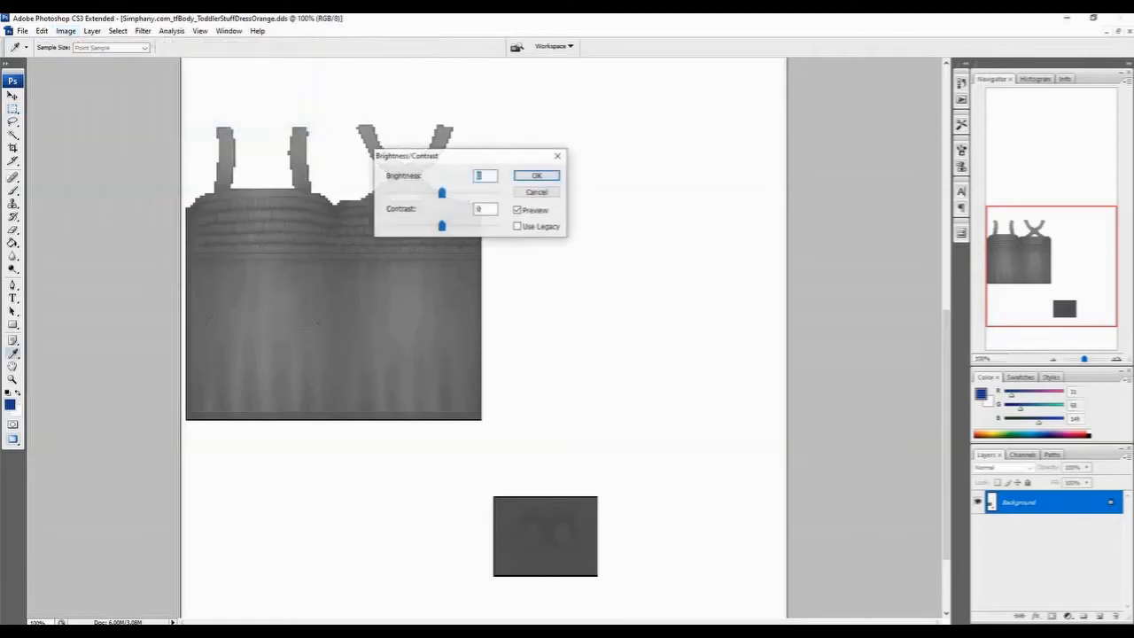
left_click_drag(441, 193, 480, 192)
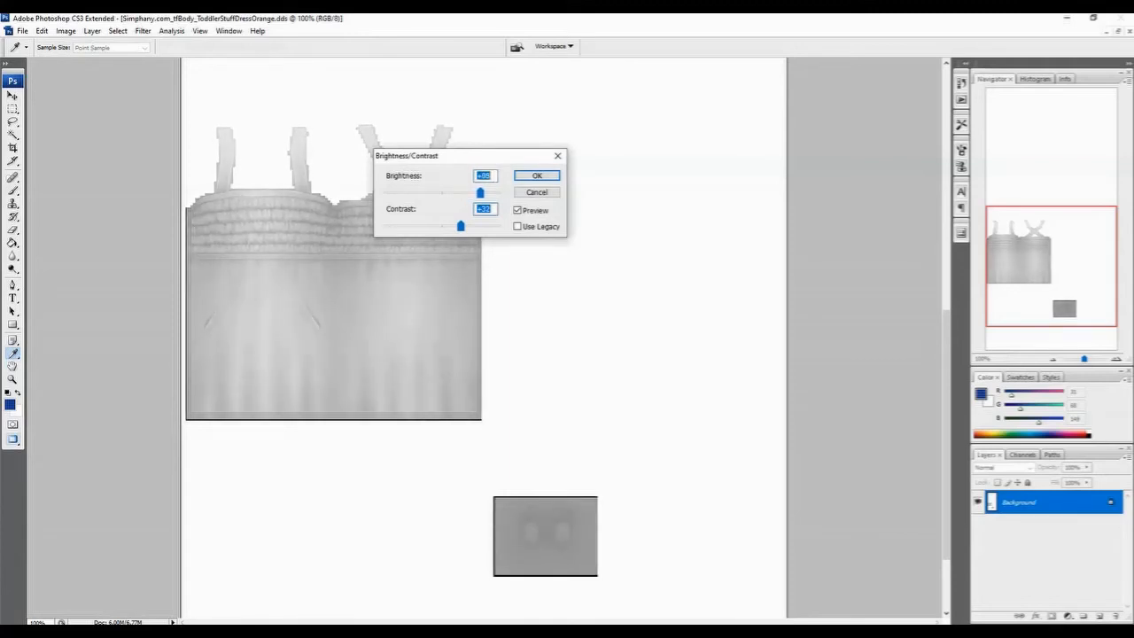
left_click(537, 175)
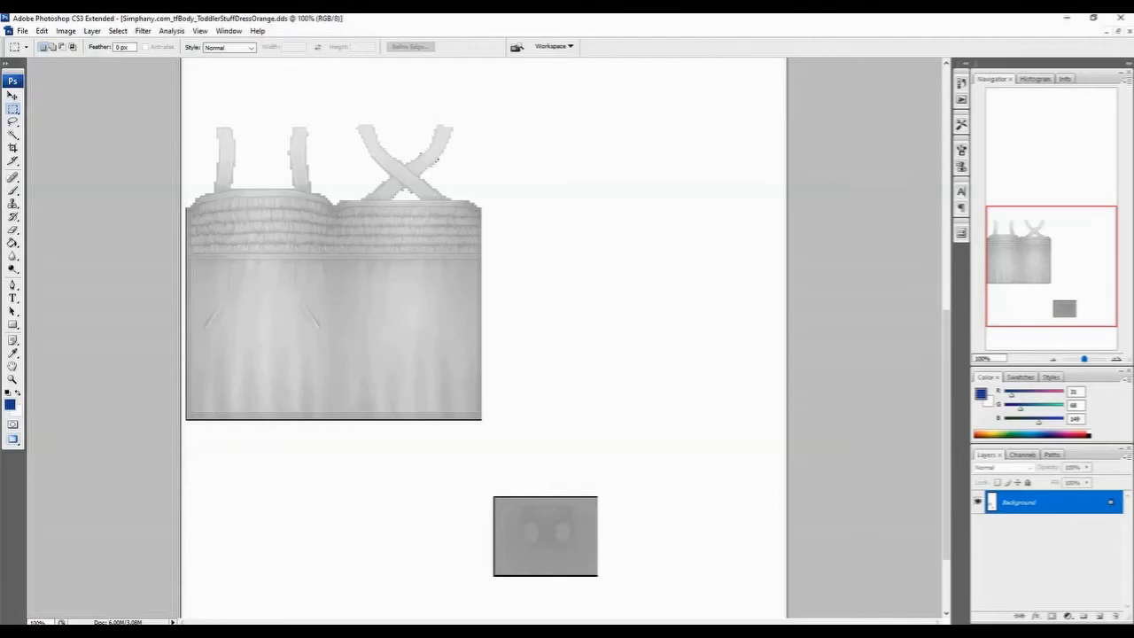
- Set the Paint Bucket to pattern fill and choose the Happy Easter chicks and bunnies pattern
left_click(1113, 31)
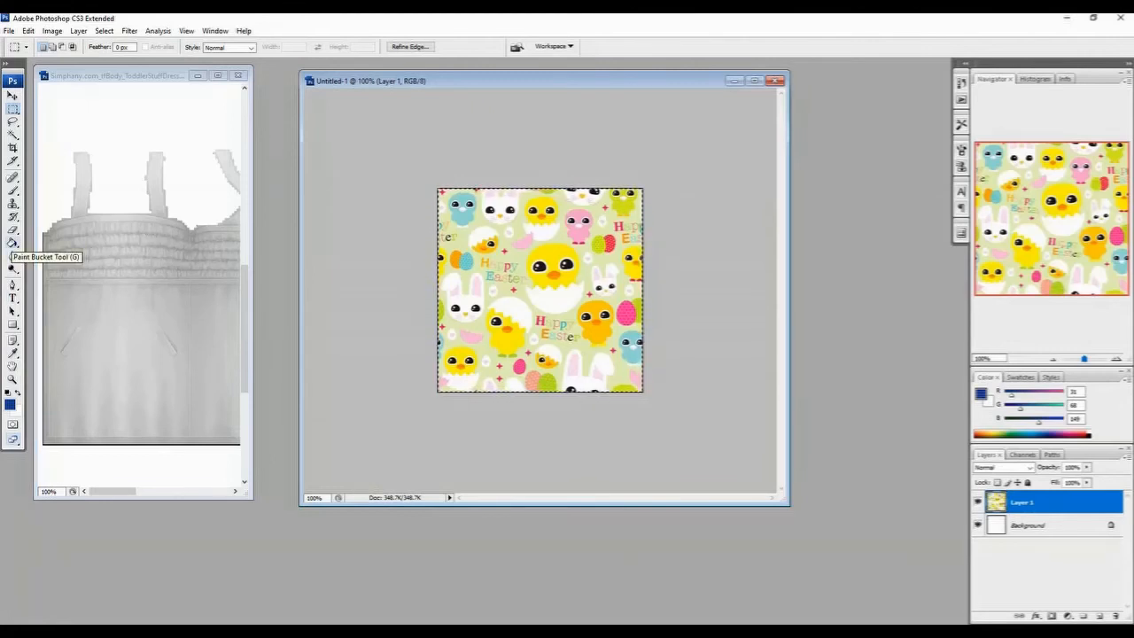
left_click(12, 243)
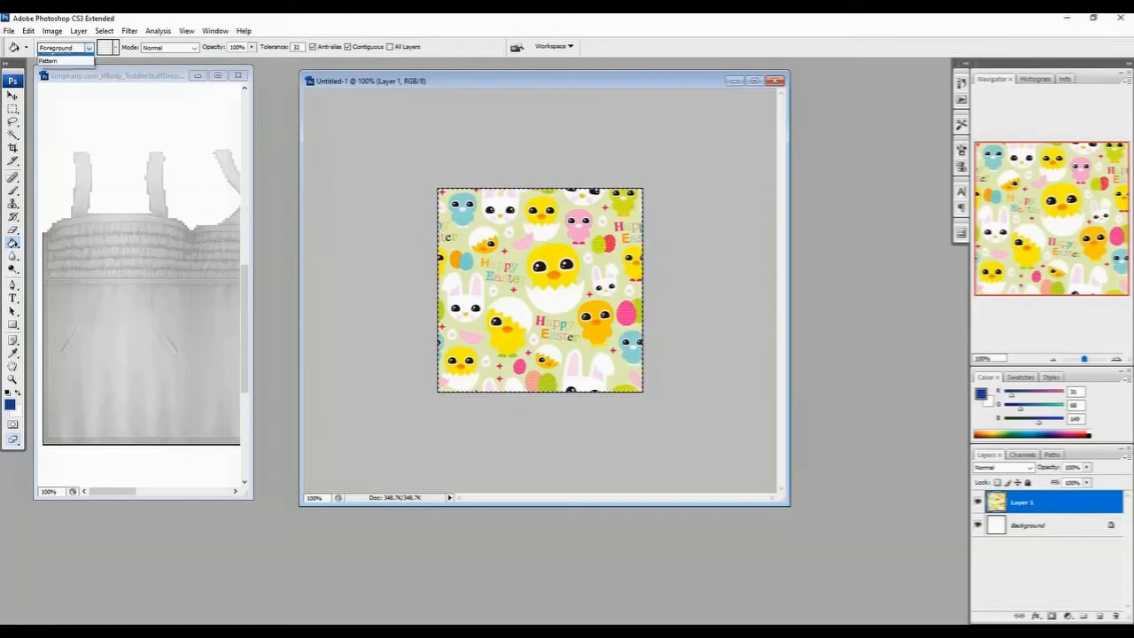
left_click(63, 47)
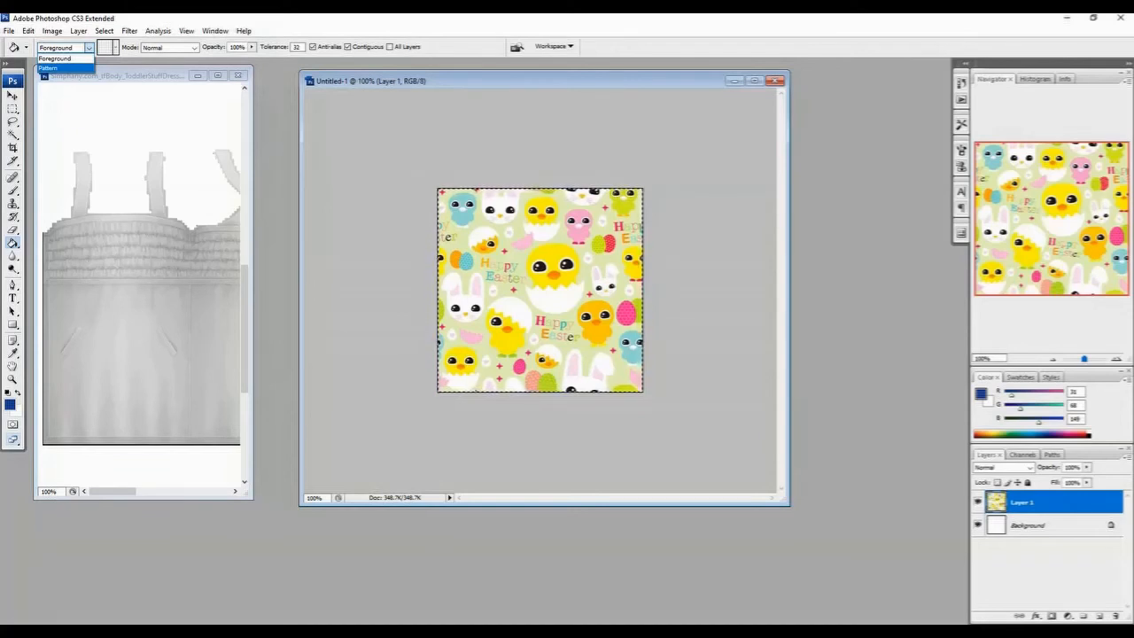
left_click(48, 67)
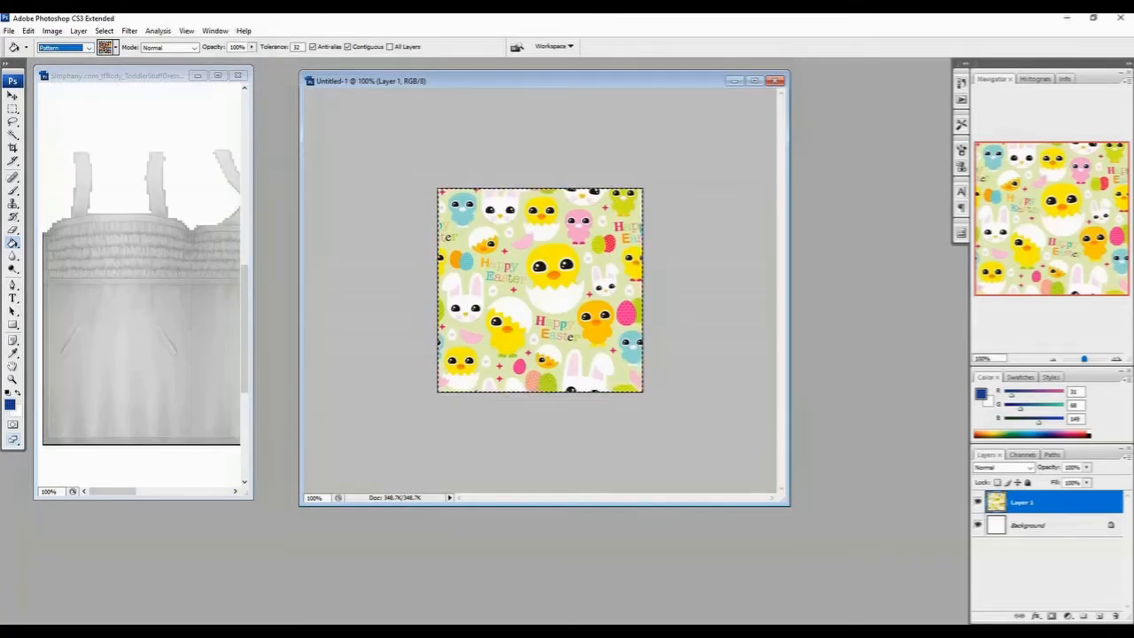
left_click(115, 48)
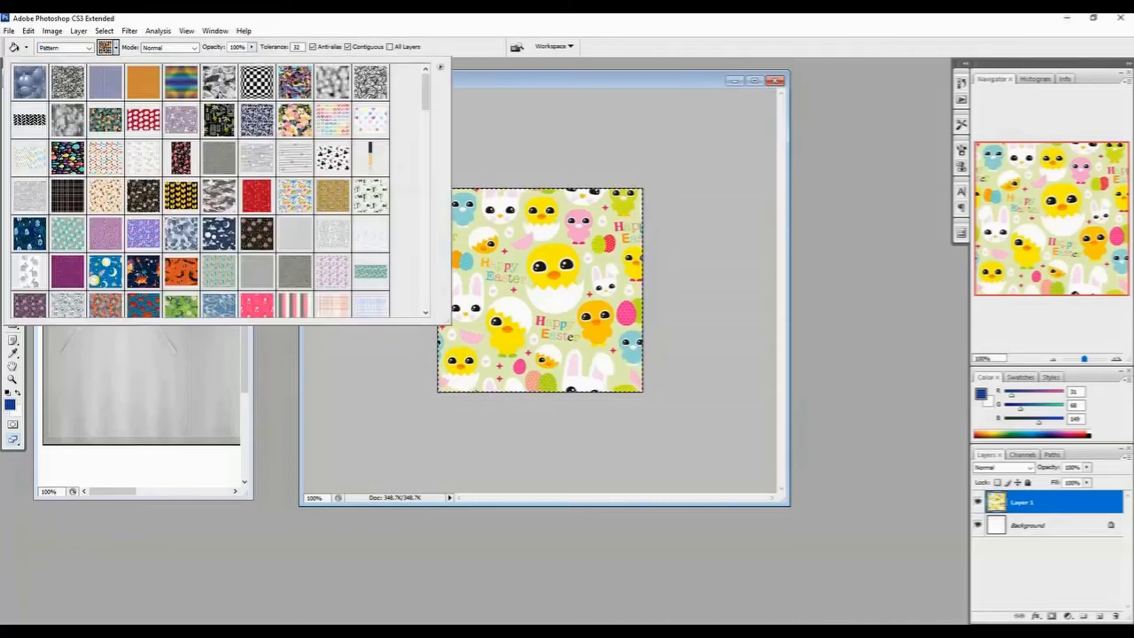
left_click_drag(426, 87, 426, 288)
left_click(333, 300)
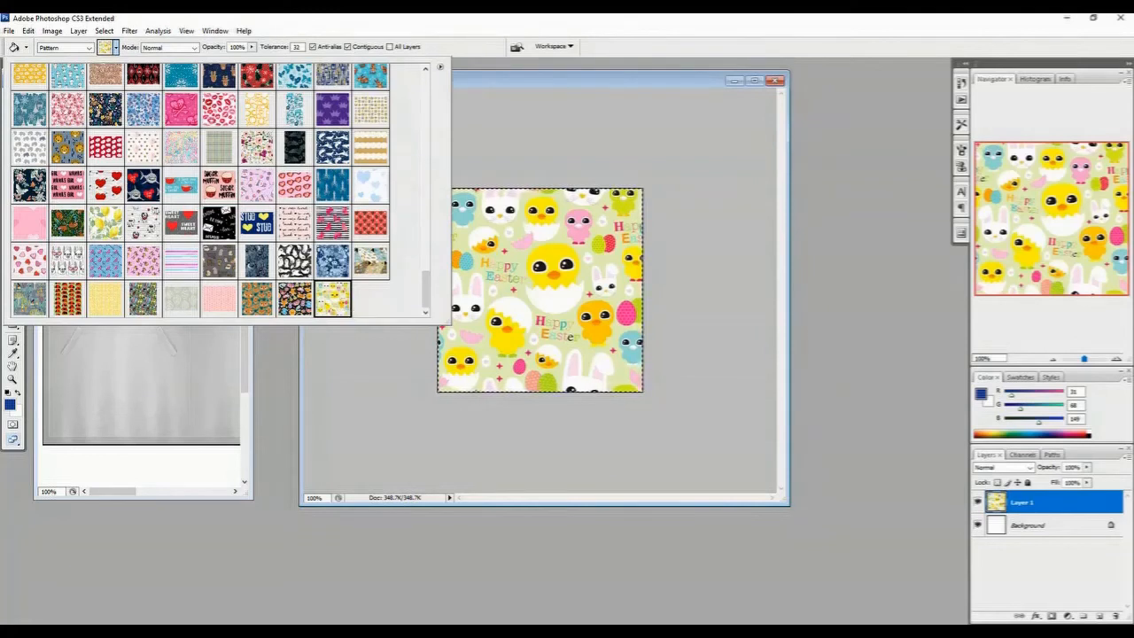
key("Return")
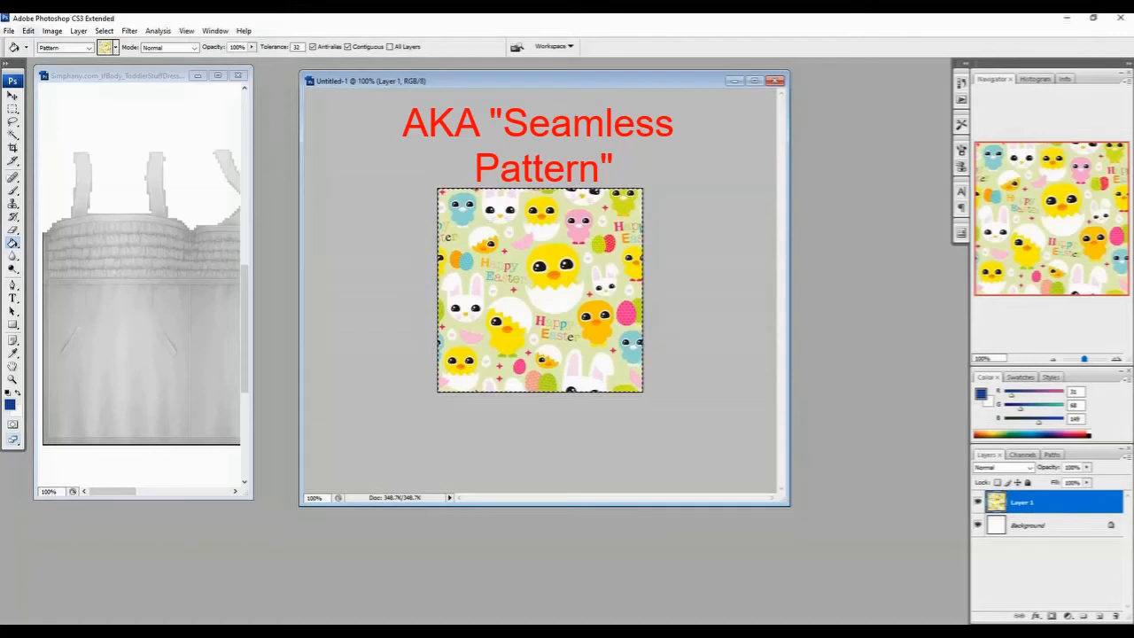
- Add a new layer above the dress texture and fill it with the Happy Easter pattern
left_click(28, 30)
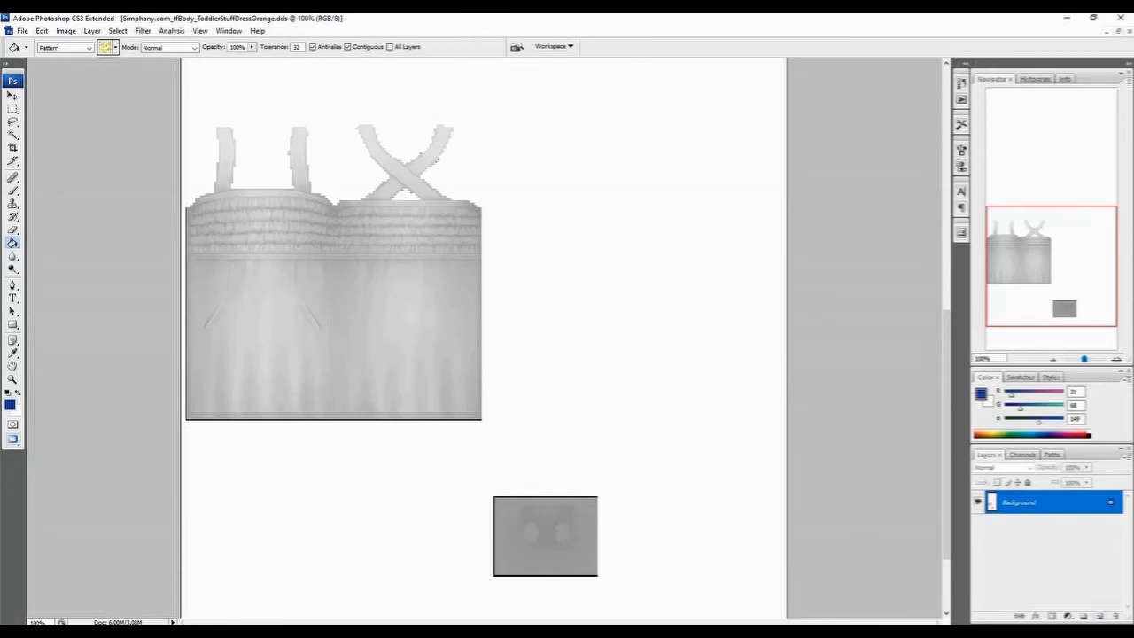
left_click(1098, 615)
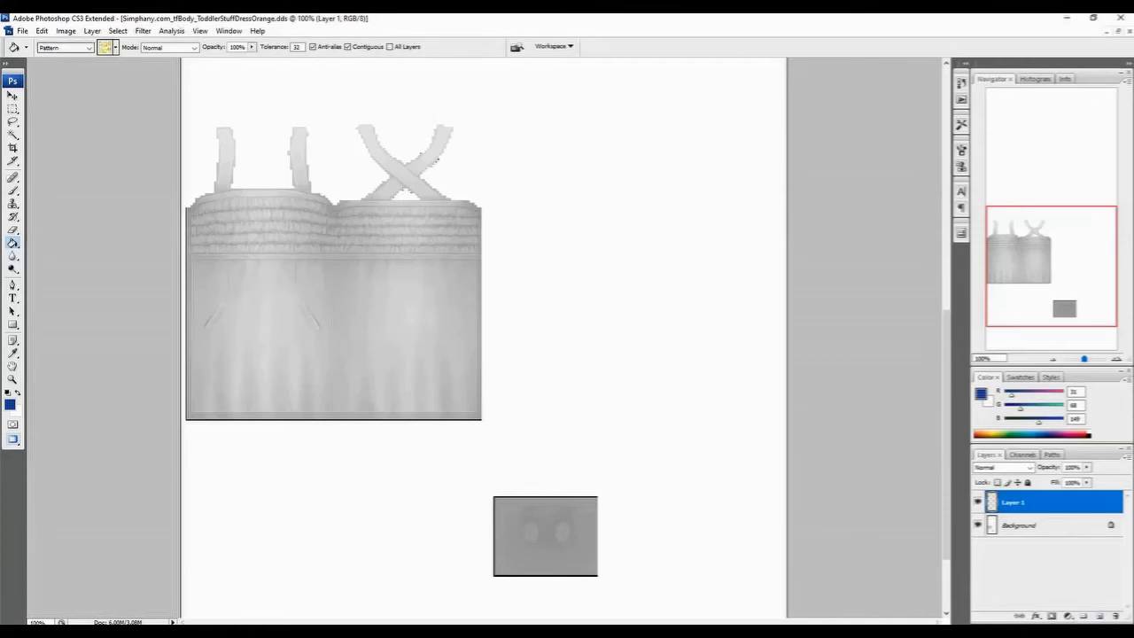
left_click(114, 47)
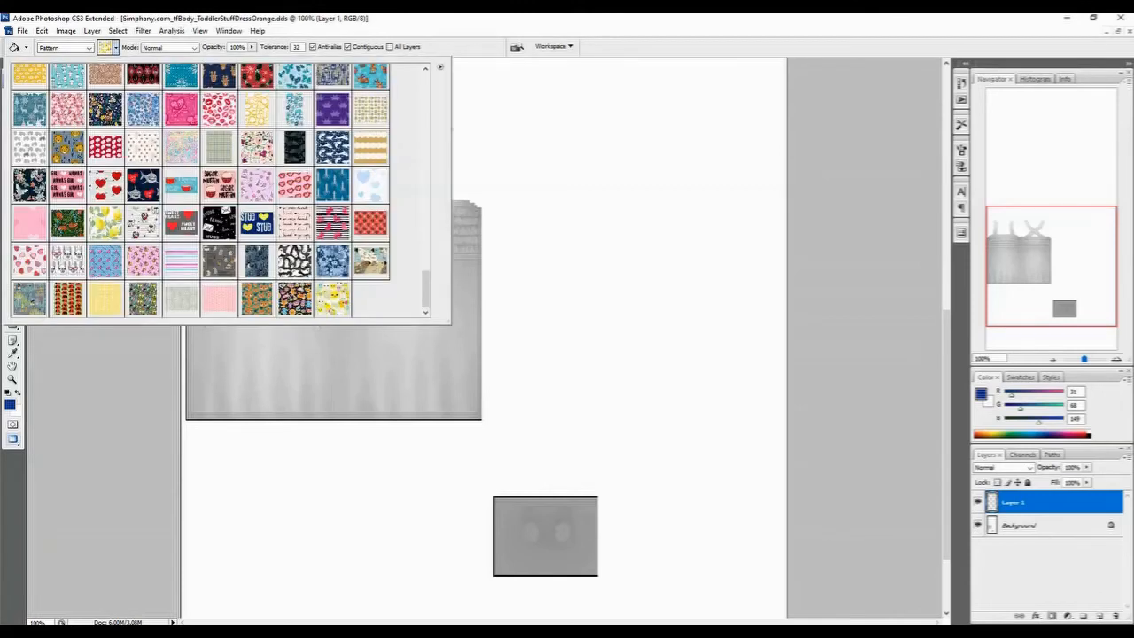
left_click(114, 47)
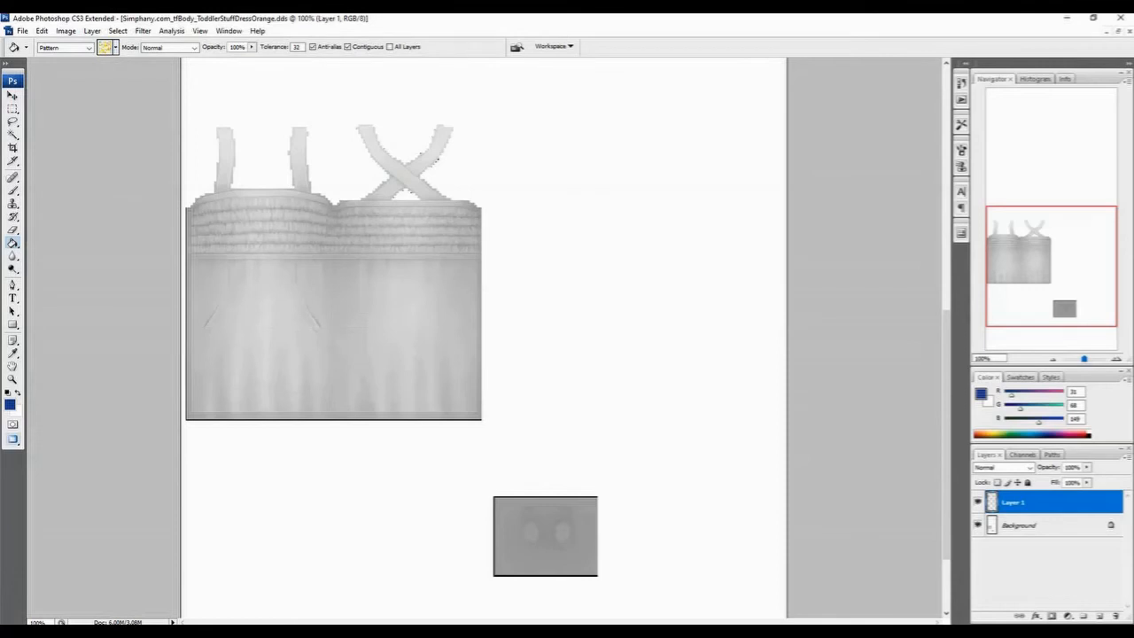
left_click(436, 159)
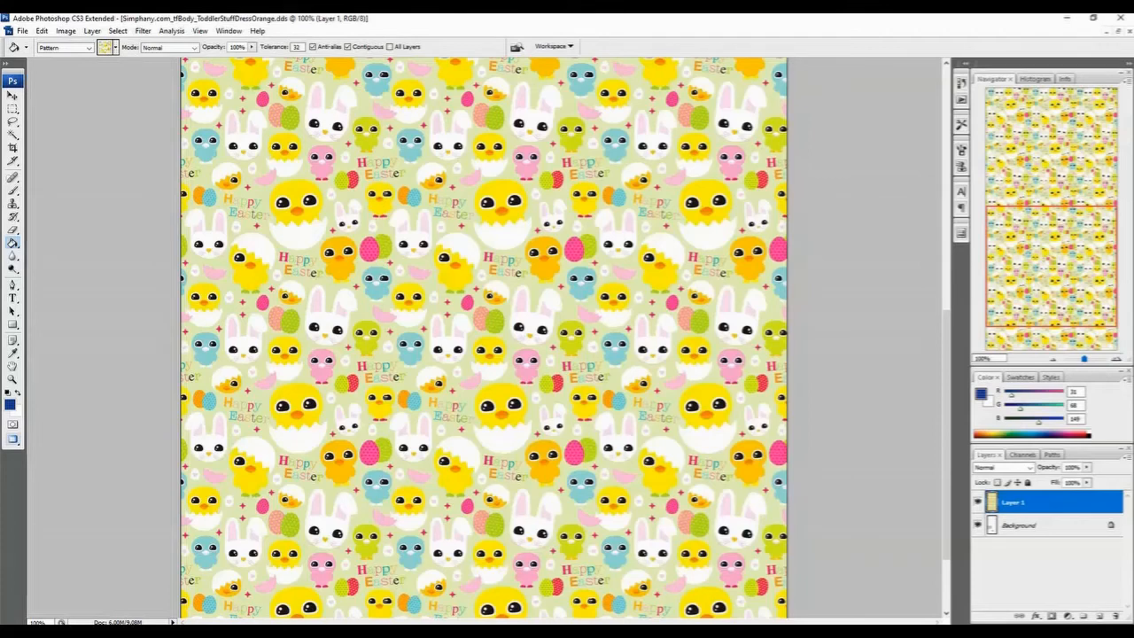
- Set the blending mode of the Easter pattern layer to Linear Burn
key("ctrl+minus")
key("ctrl+minus")
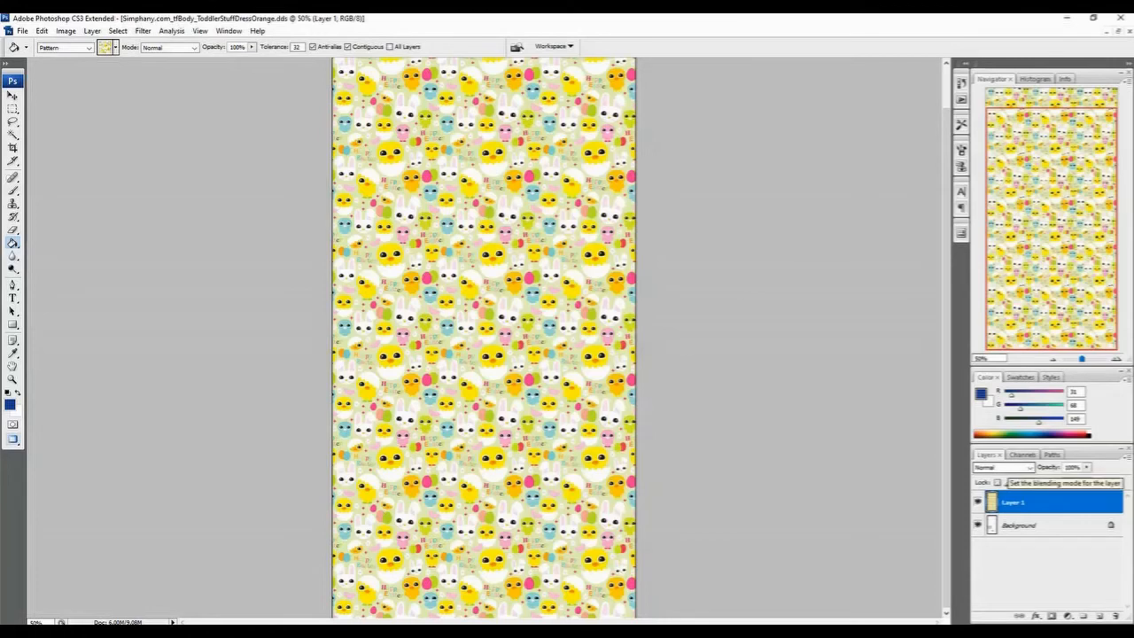
left_click(1003, 467)
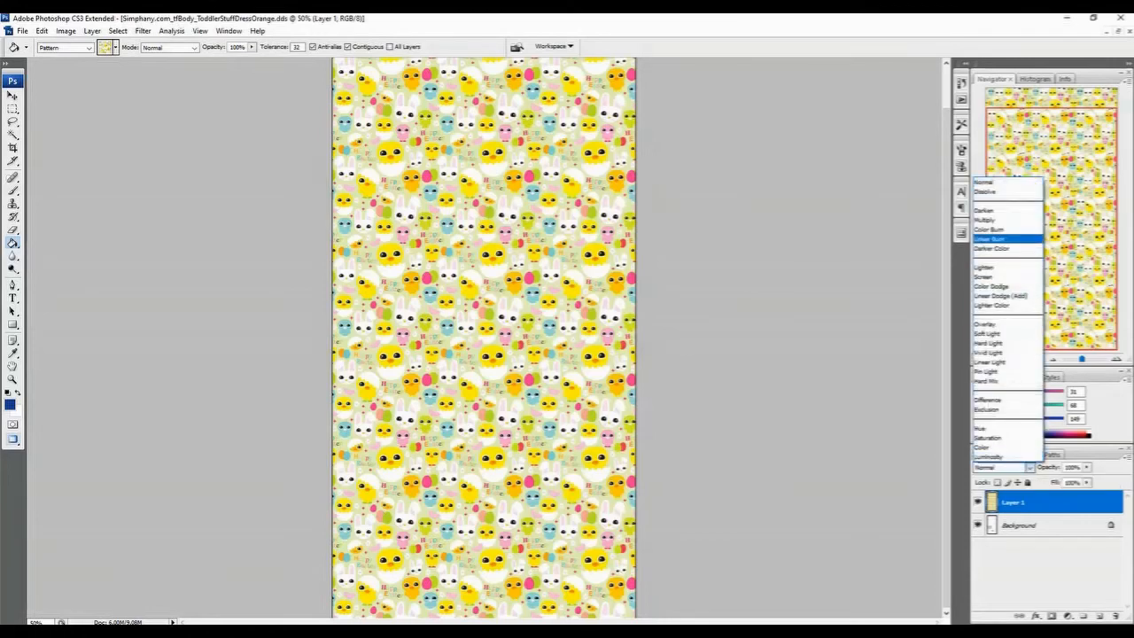
left_click(989, 239)
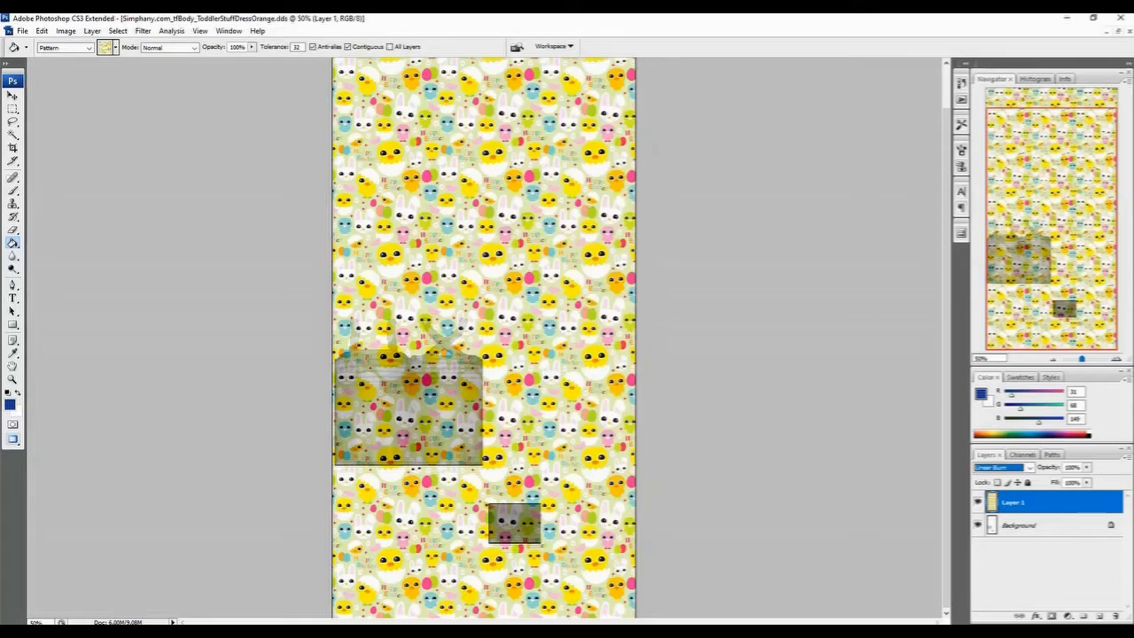
- Scale the Easter pattern layer proportionally to about 50.4%, anchored at the canvas's lower-left corner so it covers the dress, and apply the transformation
key("ctrl+minus")
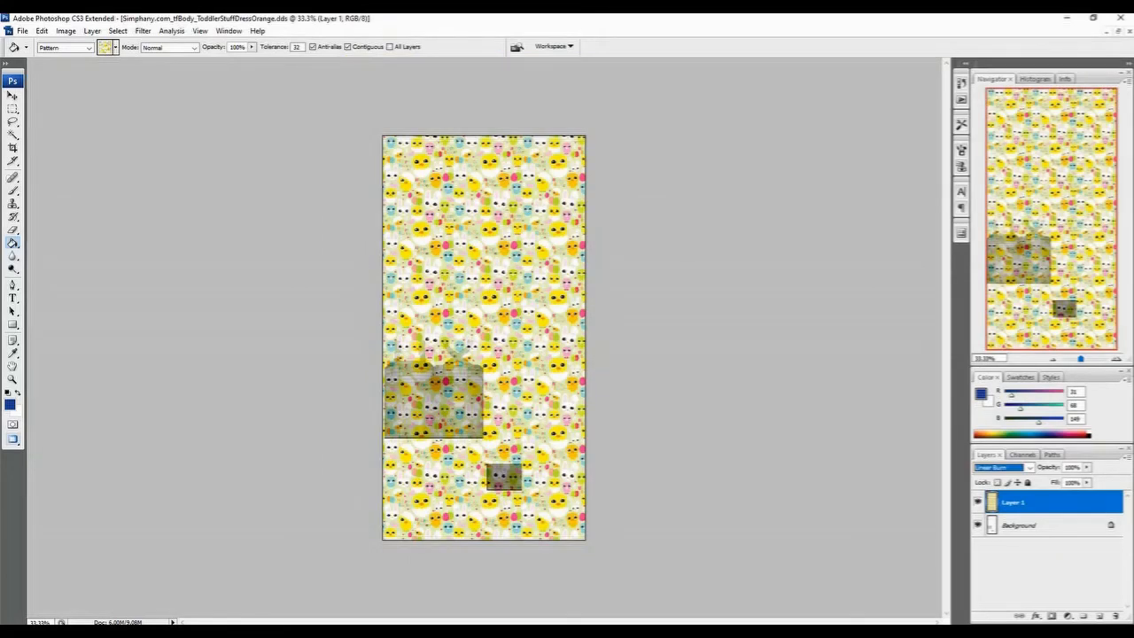
left_click(42, 30)
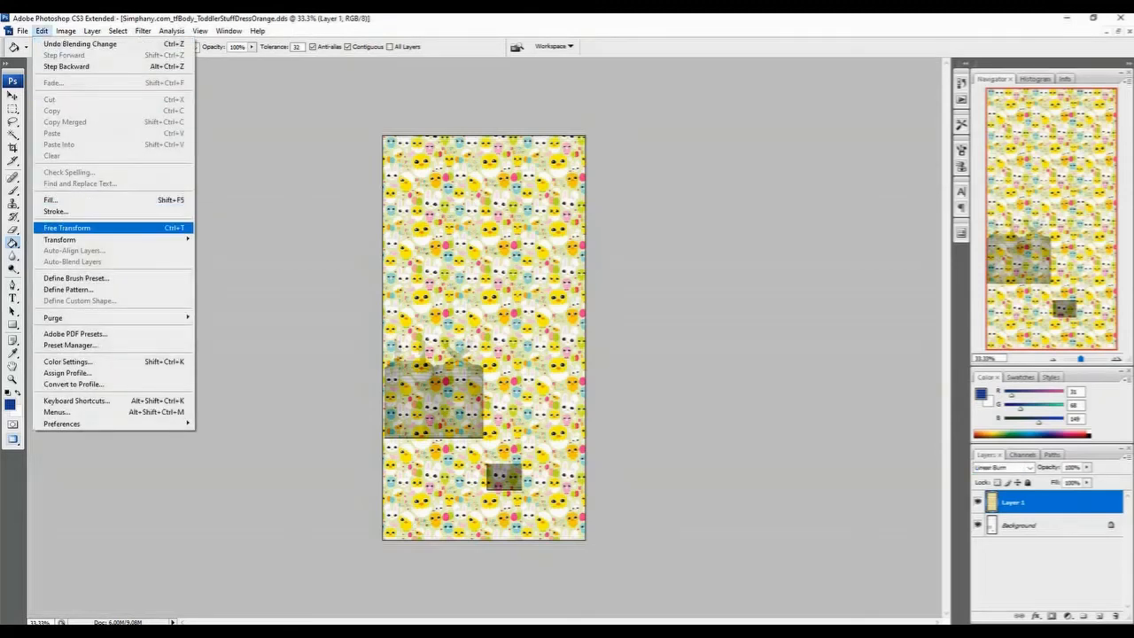
left_click(66, 227)
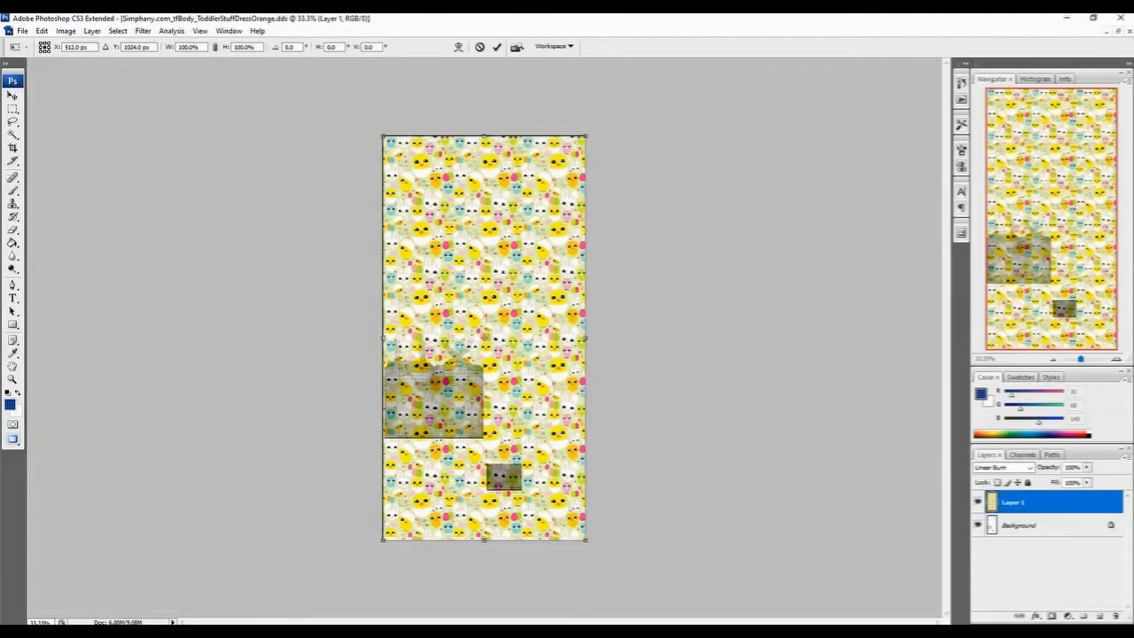
left_click_drag(584, 136, 484, 336)
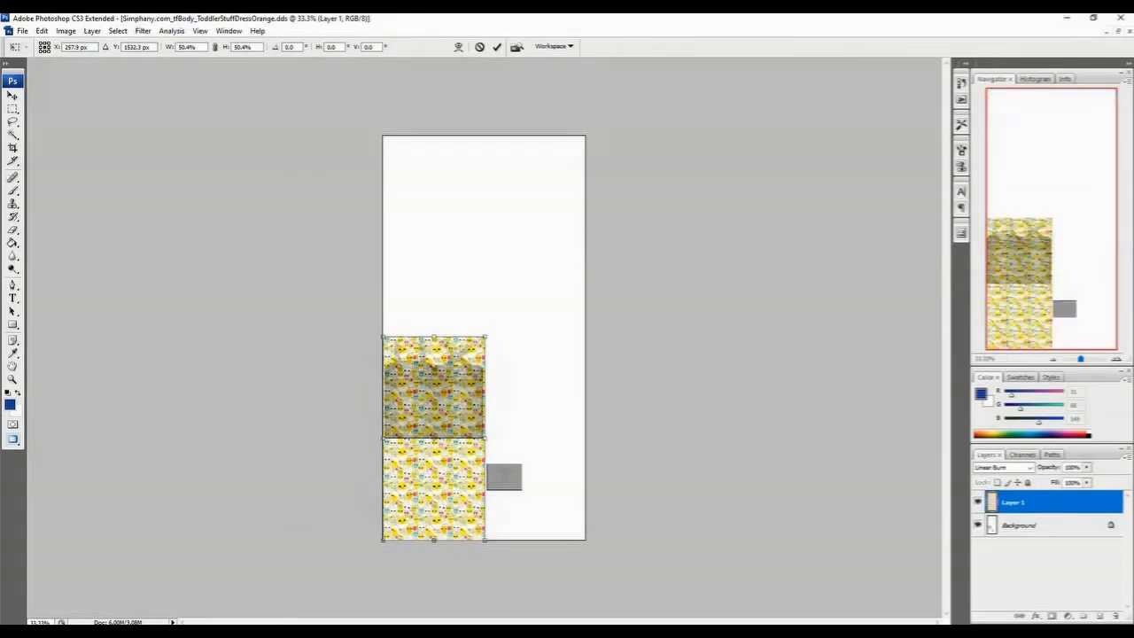
left_click(16, 120)
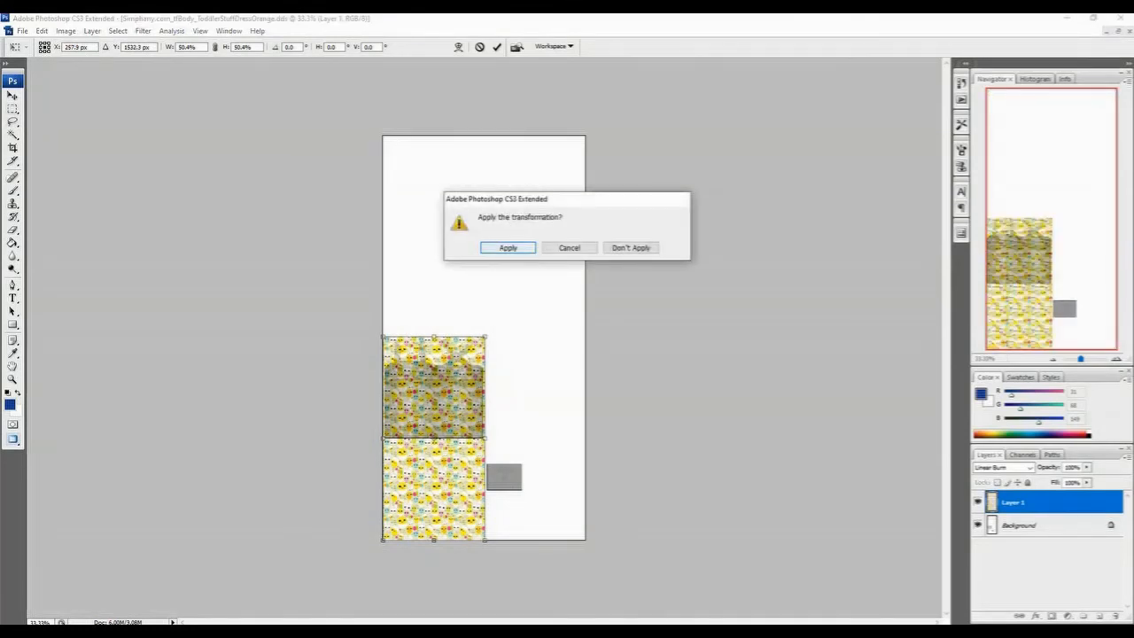
left_click(502, 246)
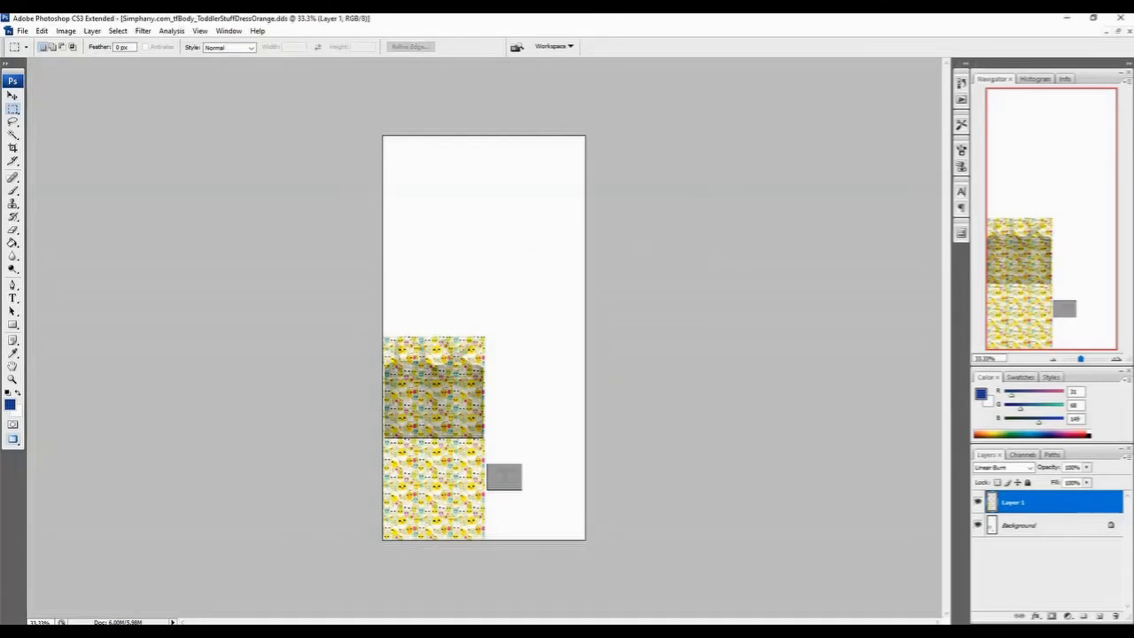
- Apply a Smart Sharpen filter to the Easter pattern layer with a 1.0-pixel radius and Gaussian Blur removal
key("ctrl+plus")
key("ctrl+plus")
key("ctrl+plus")
scroll(533, 242, "down", 2)
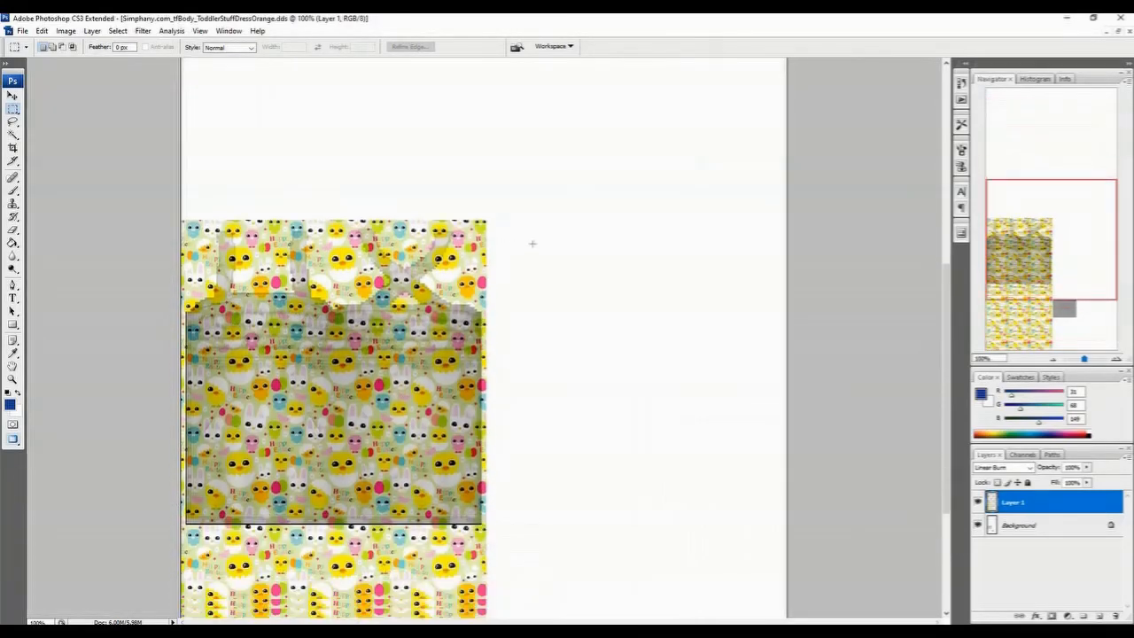
scroll(532, 243, "down", 5)
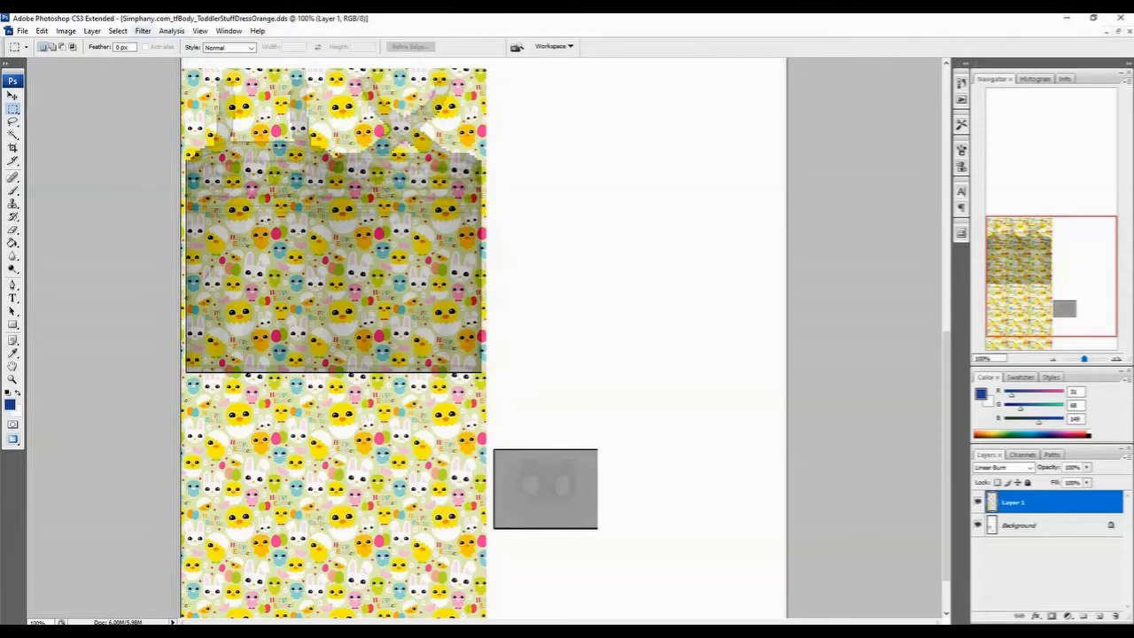
left_click(142, 31)
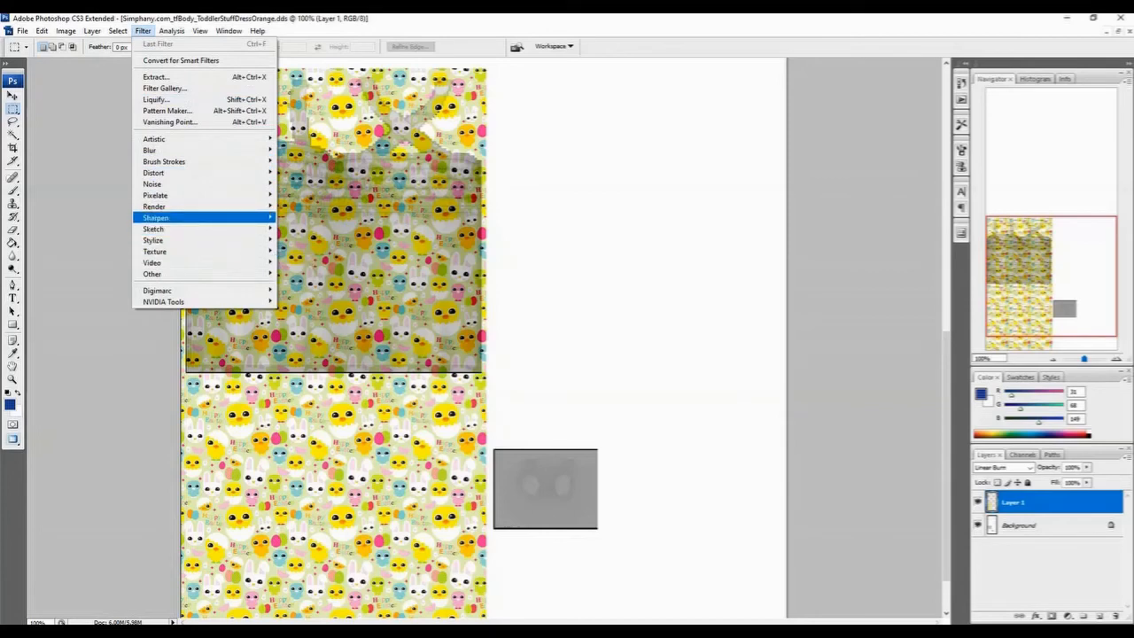
mouse_move(177, 195)
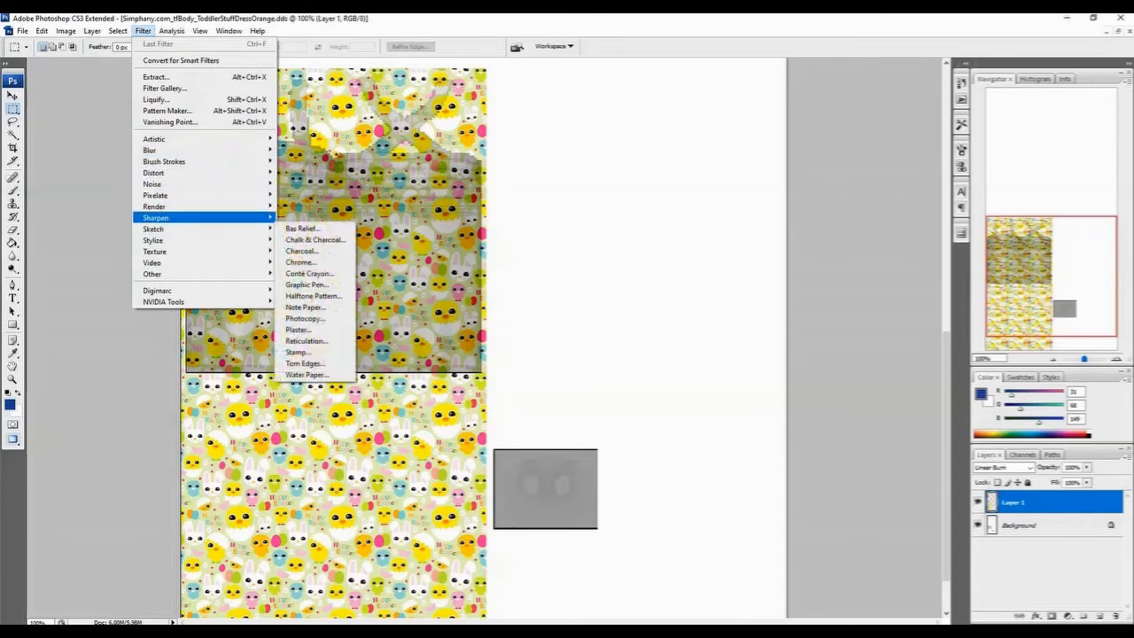
mouse_move(204, 217)
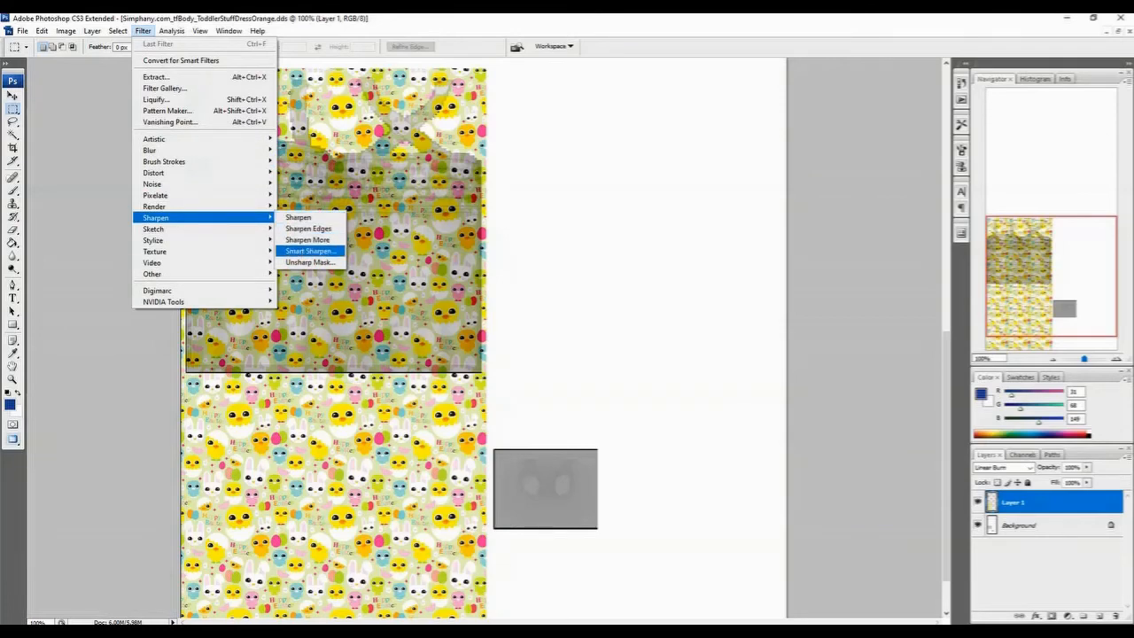
left_click(310, 250)
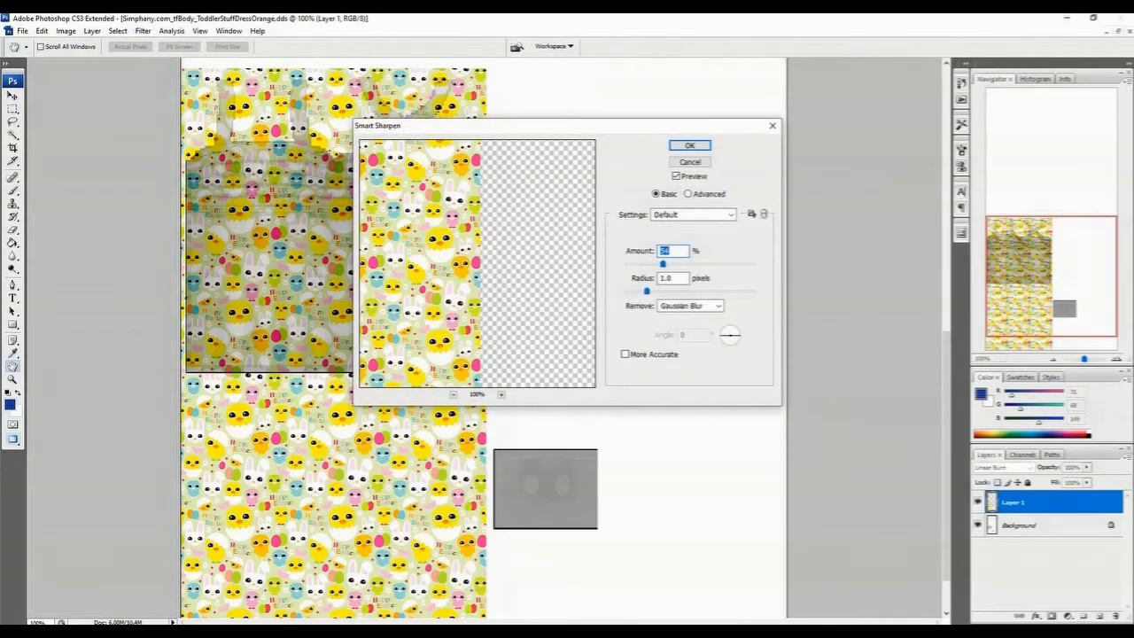
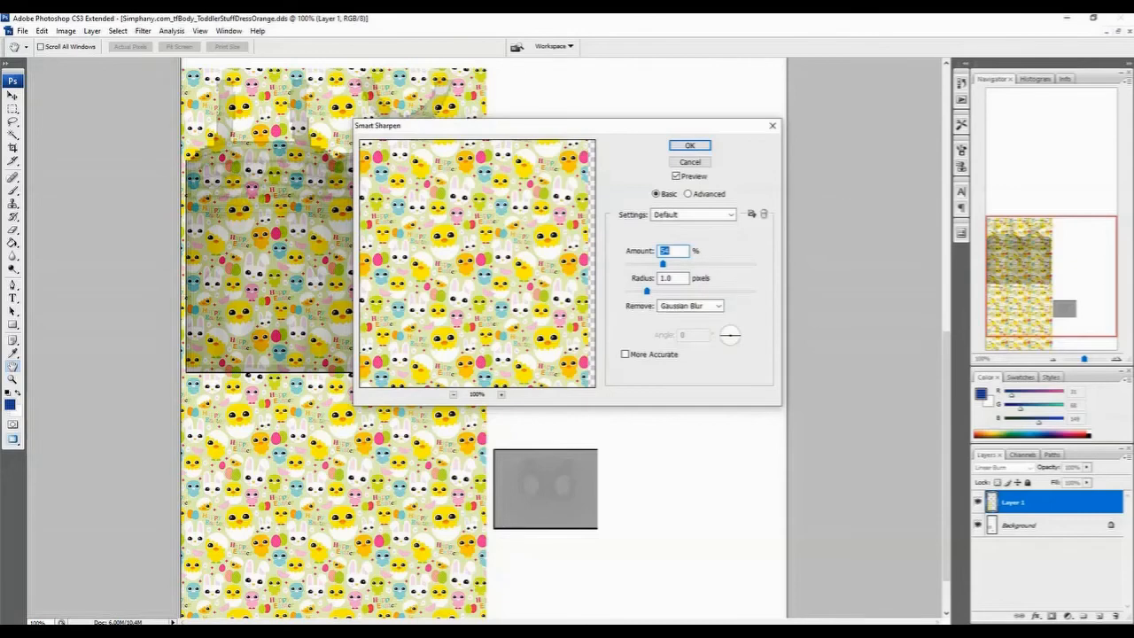
left_click(690, 145)
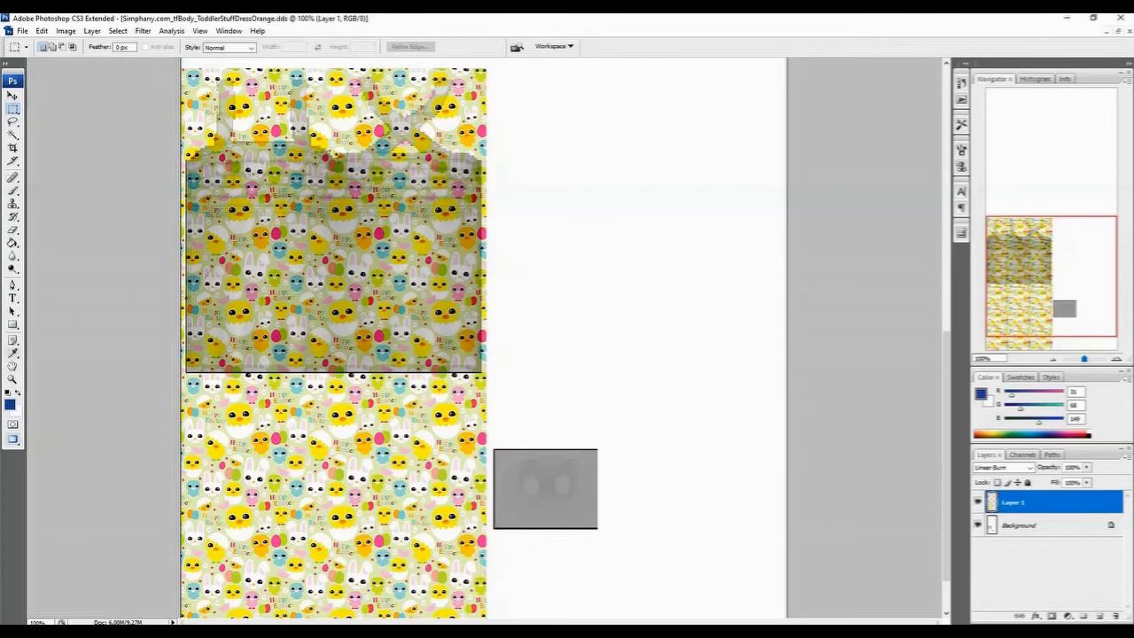
- Sample the pattern's pale green background colour and paint it over the separate grey rectangle beside the dress on Layer 1
left_click(13, 353)
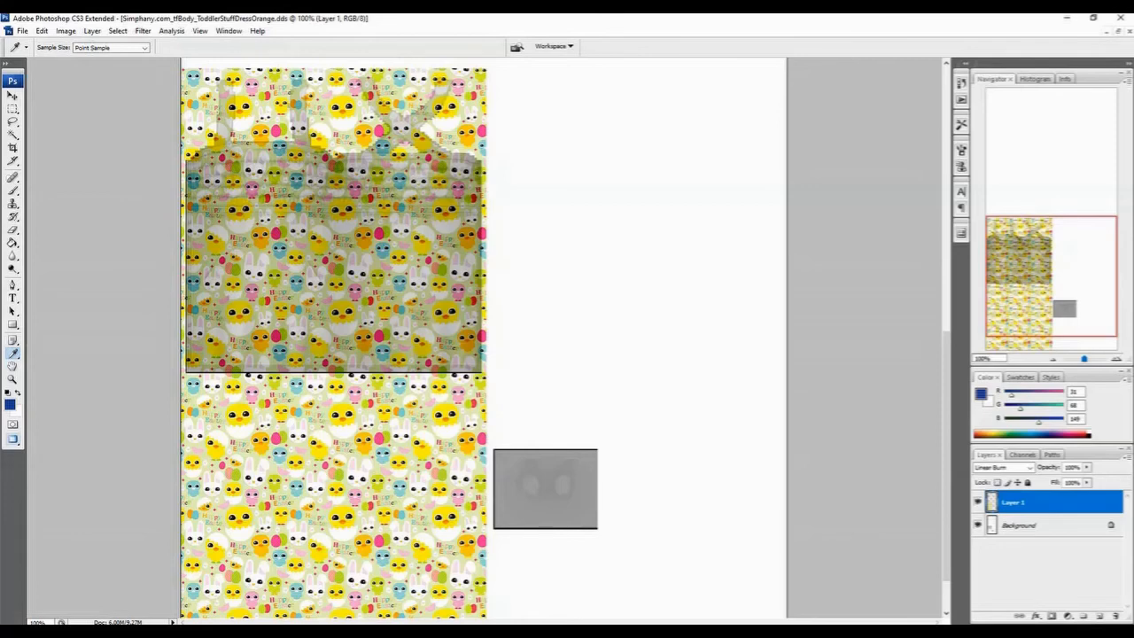
left_click(332, 460)
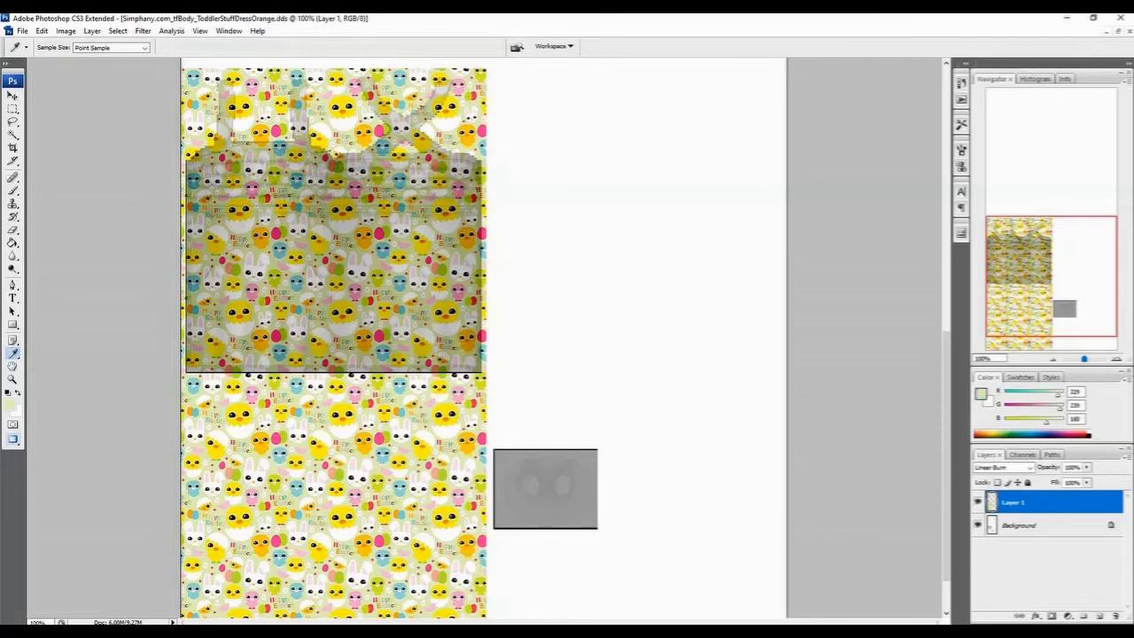
left_click(13, 189)
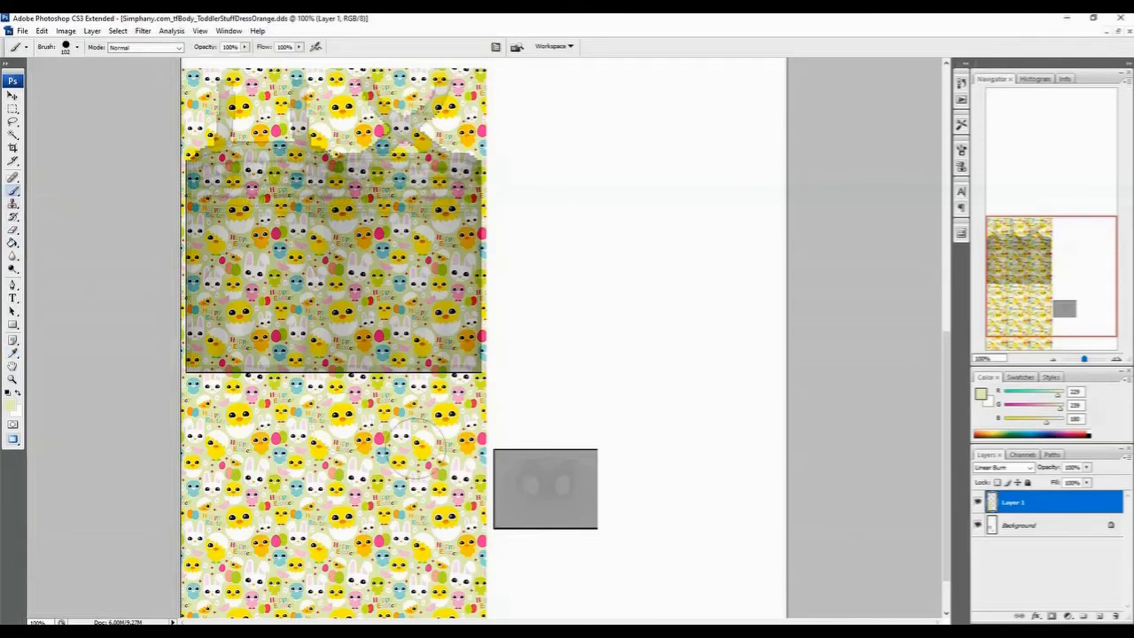
mouse_move(500, 467)
left_mouse_down()
mouse_move(610, 469)
mouse_move(491, 495)
mouse_move(634, 504)
mouse_move(509, 512)
mouse_move(626, 523)
mouse_move(447, 522)
left_mouse_up()
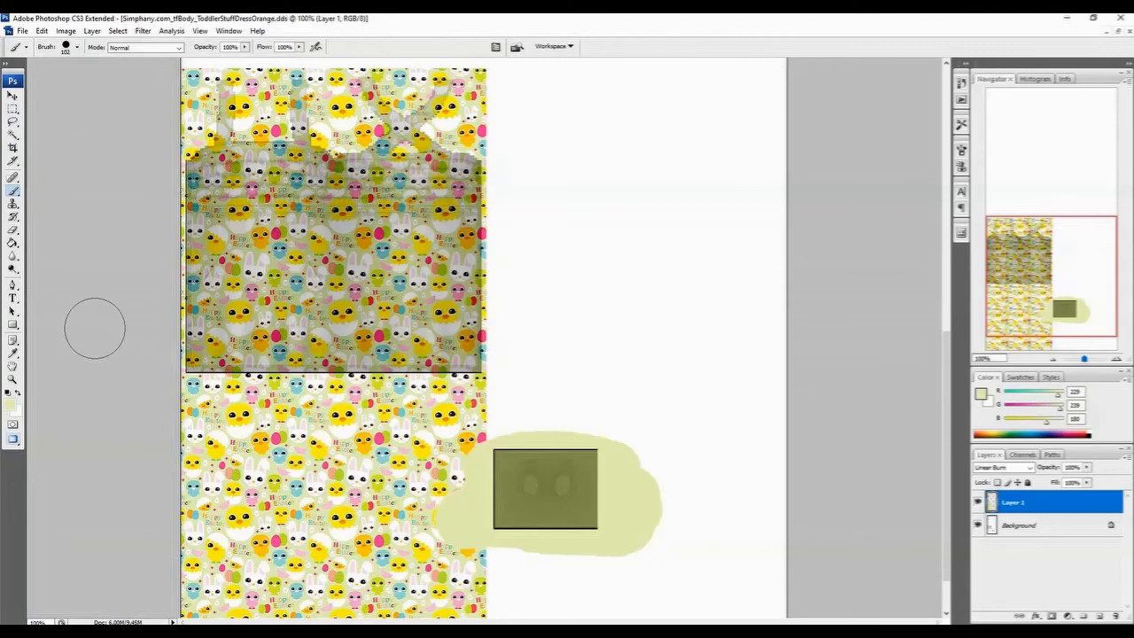
scroll(95, 328, "up", 2)
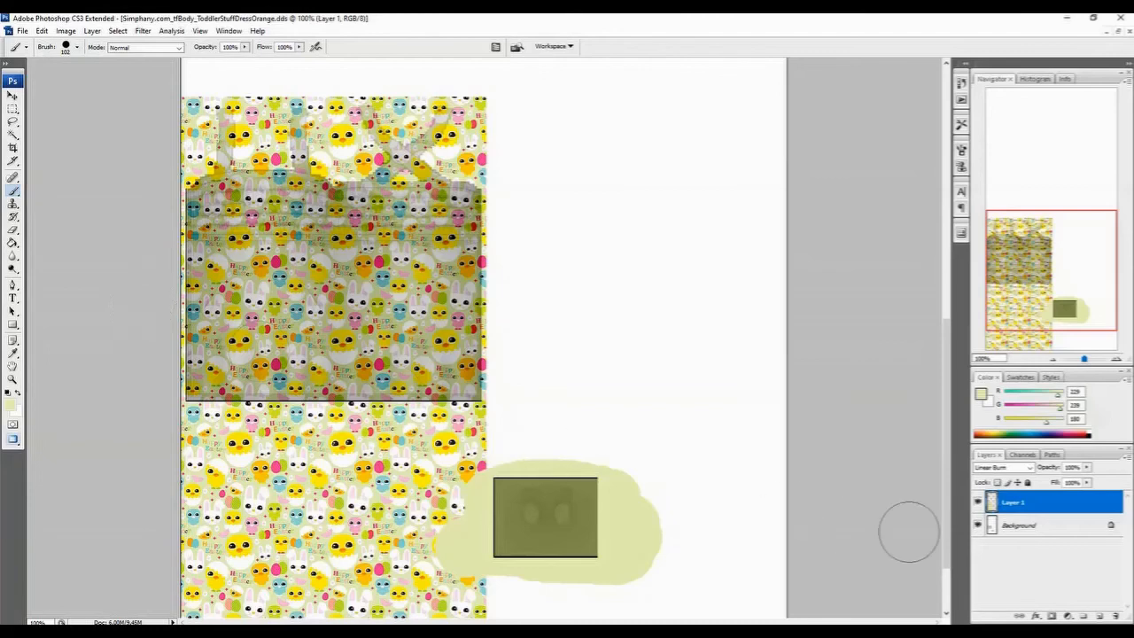
left_click(12, 94)
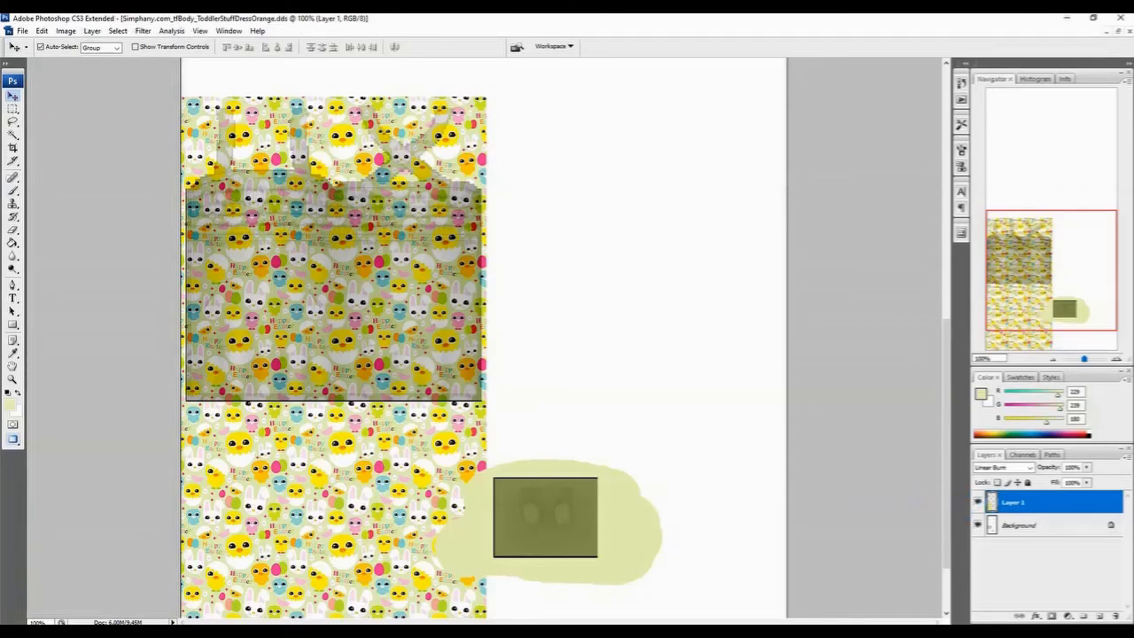
mouse_move(1019, 502)
left_mouse_down()
mouse_move(1019, 599)
mouse_move(1098, 615)
left_mouse_up()
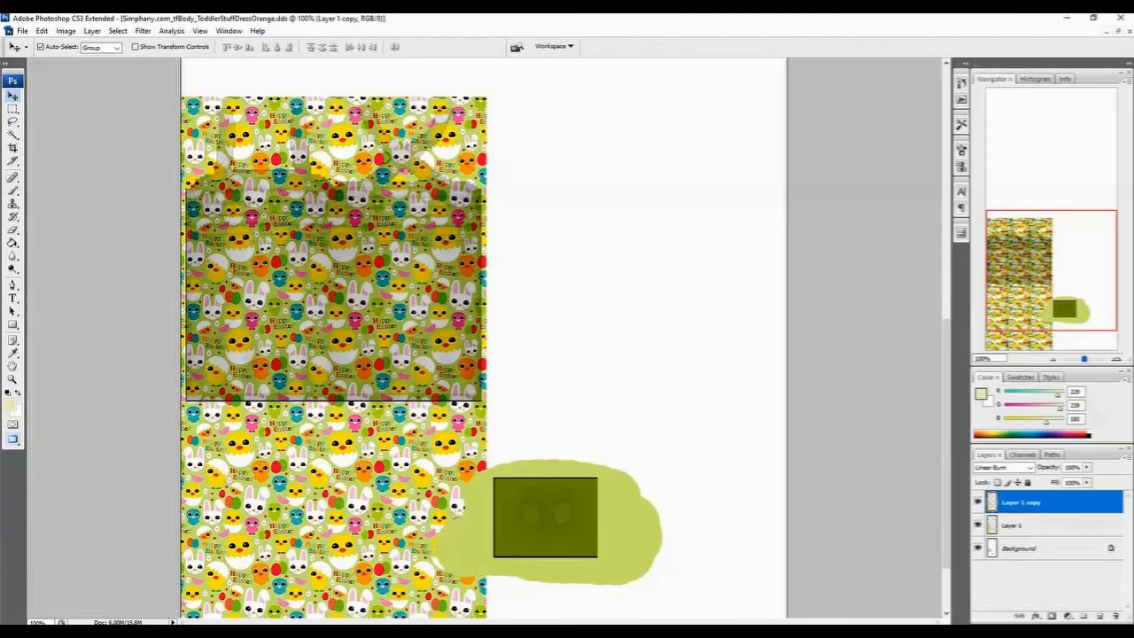
left_click(42, 30)
left_click(71, 48)
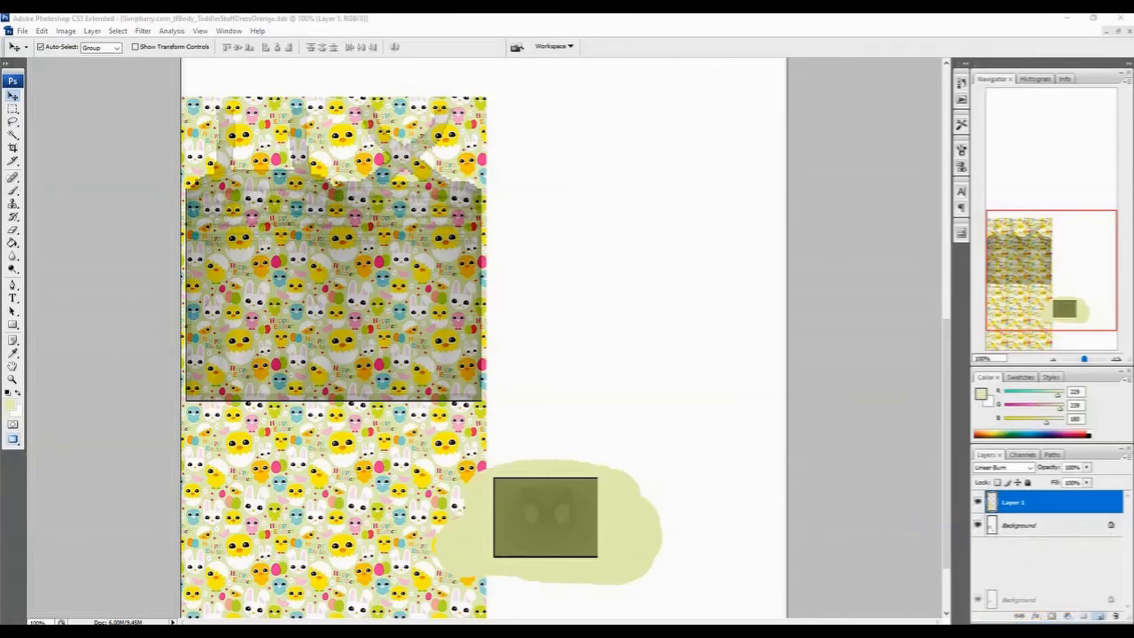
- Duplicate the Background layer, place the copy above the Easter pattern layer and blend it with Linear Burn
left_click_drag(1018, 526, 1099, 616)
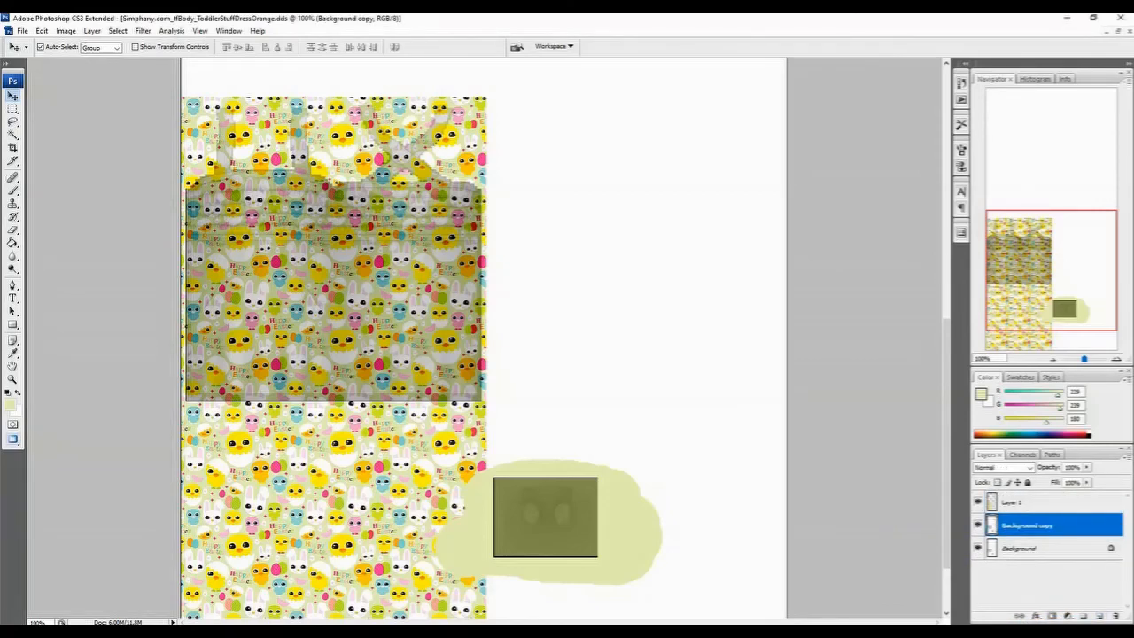
left_click_drag(1027, 525, 1027, 496)
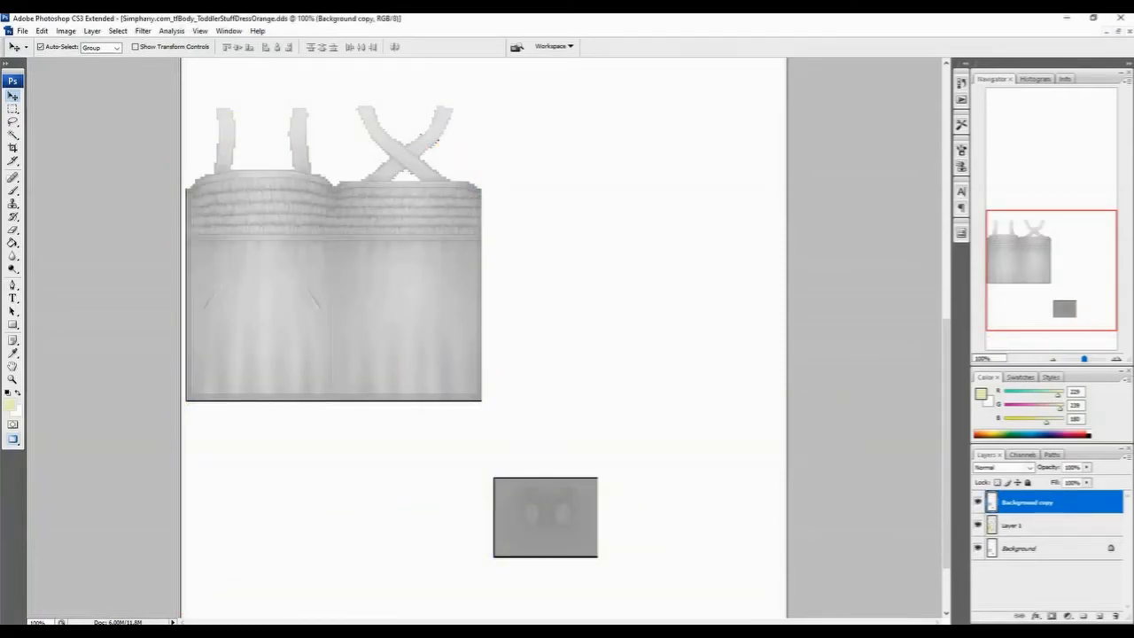
left_click(1001, 467)
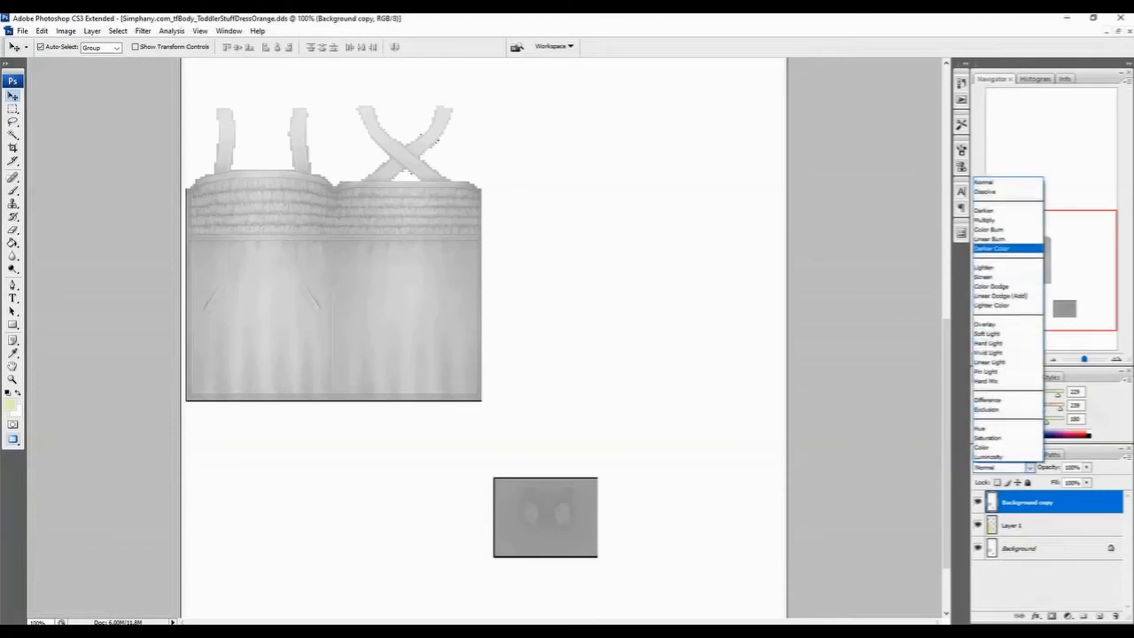
left_click(990, 239)
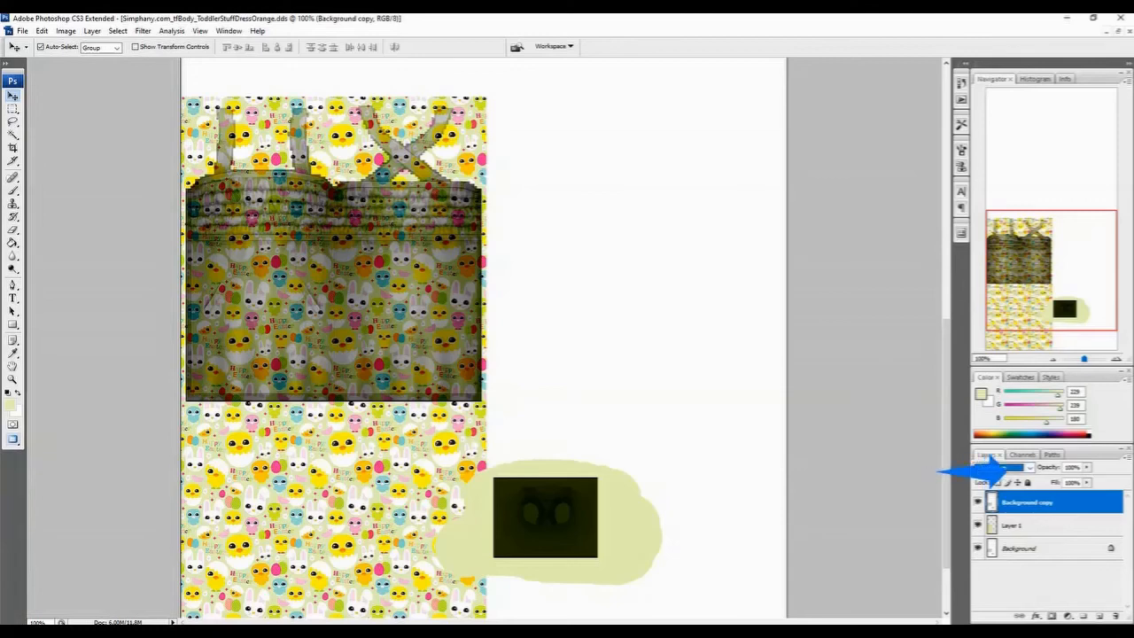
- Lower the opacity of the Background copy layer to roughly two-thirds
left_click(1086, 466)
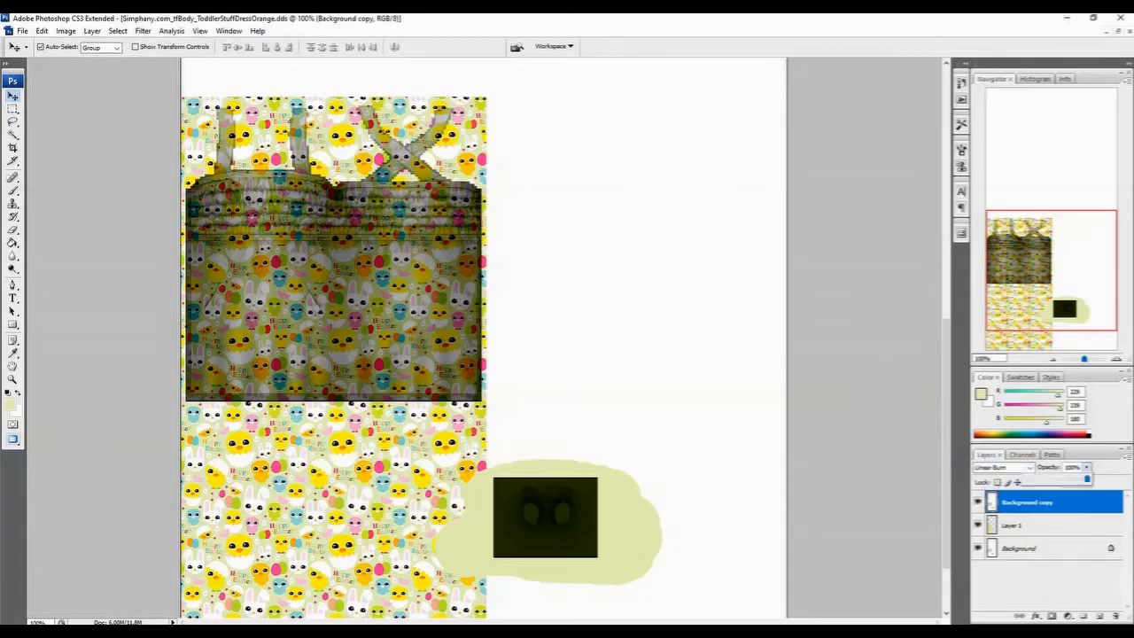
left_click_drag(1087, 478, 1065, 478)
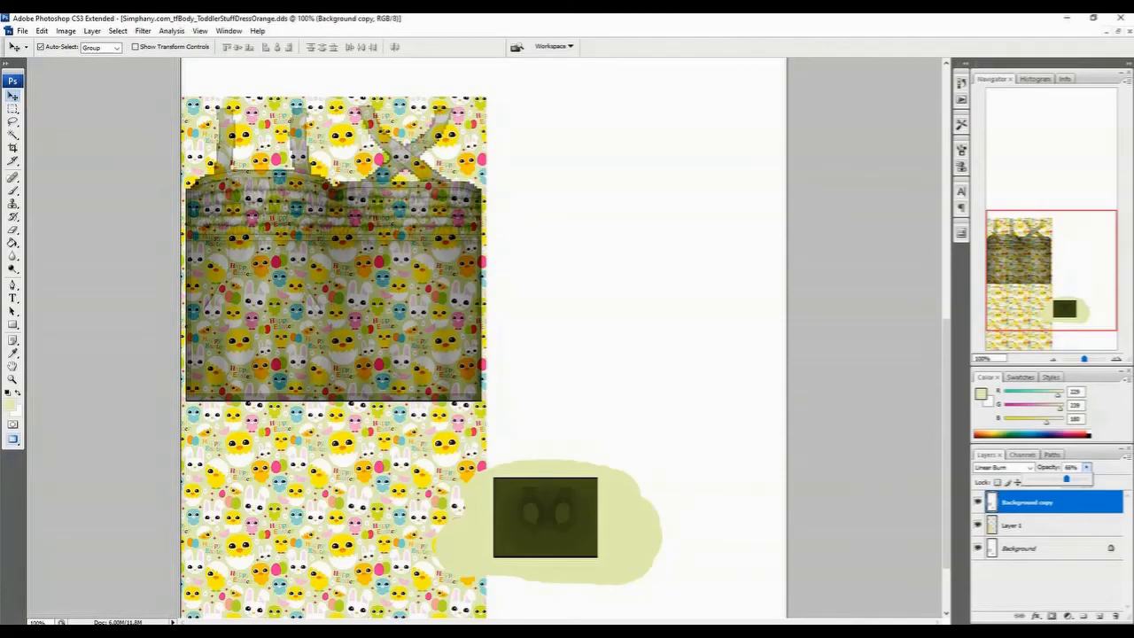
left_click_drag(1066, 478, 1068, 478)
- Raise the brightness of the original Background layer by about 15
left_click(1027, 548)
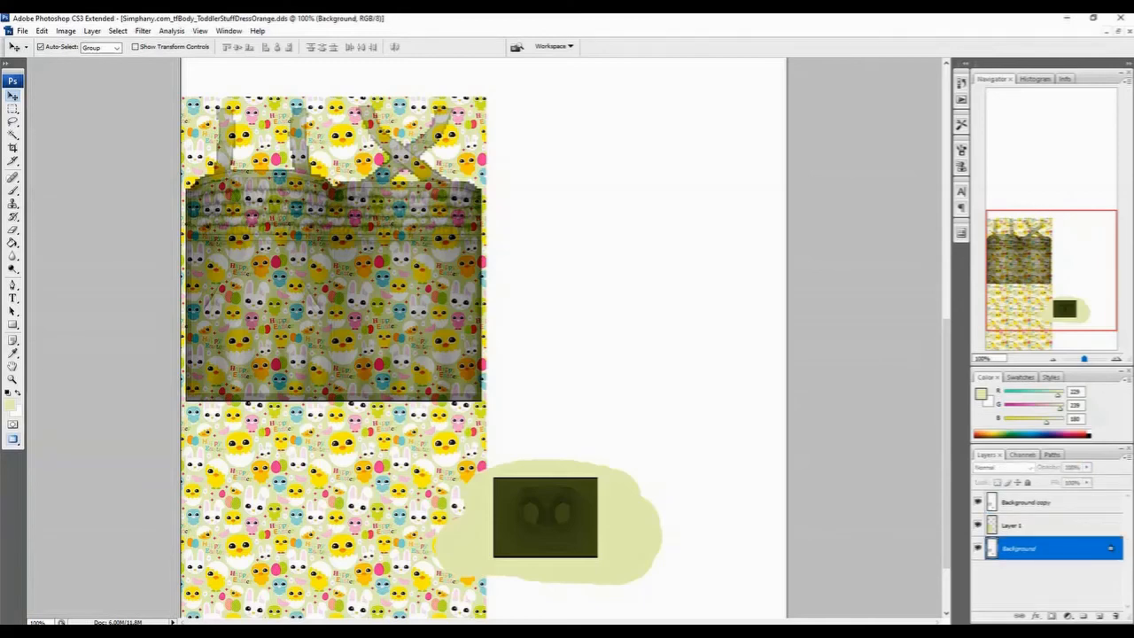
left_click(65, 30)
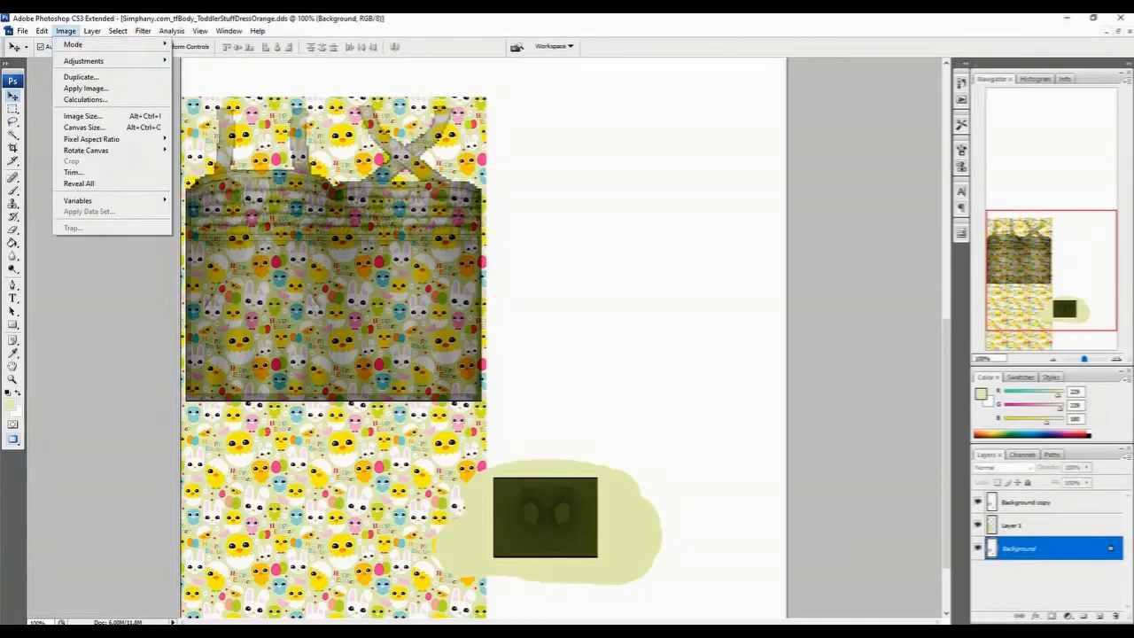
mouse_move(89, 60)
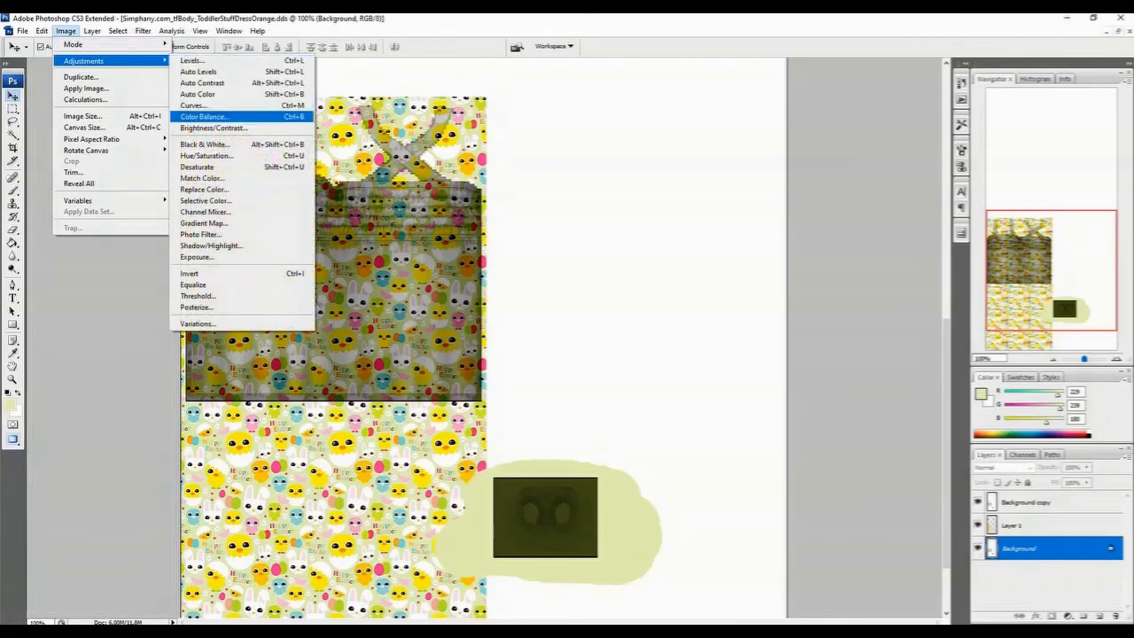
left_click(213, 128)
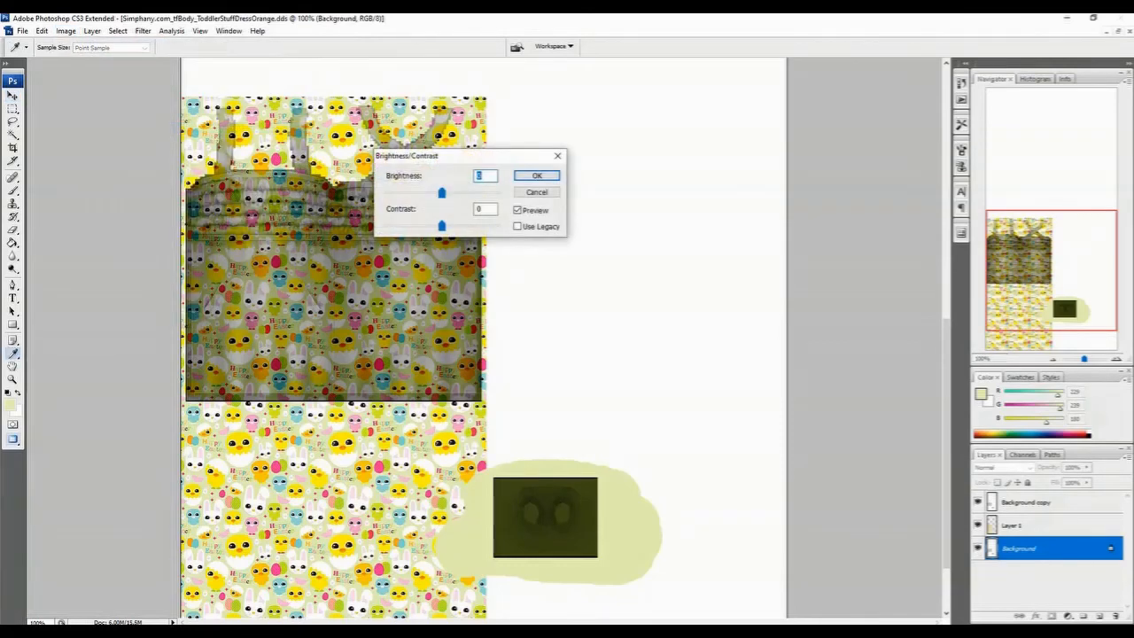
key("Up")
key("Up")
key("Up")
key("Up")
key("Up")
key("Up")
key("Up")
key("Up")
key("Up")
key("Up")
key("Up")
key("Up")
key("Up")
key("Up")
key("Up")
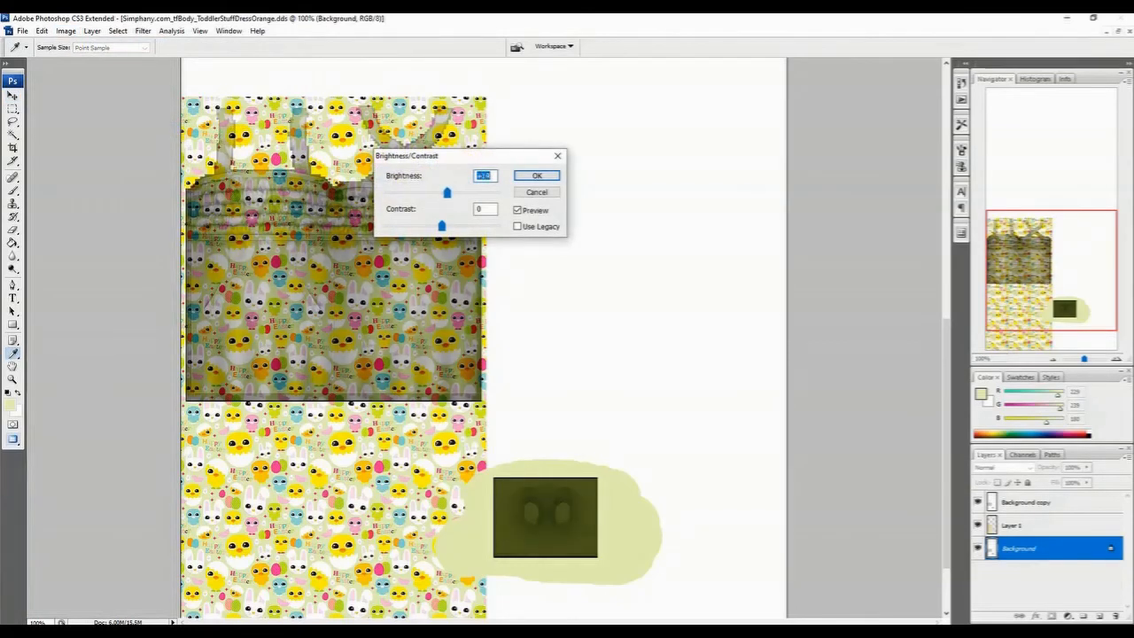
key("Return")
key("v")
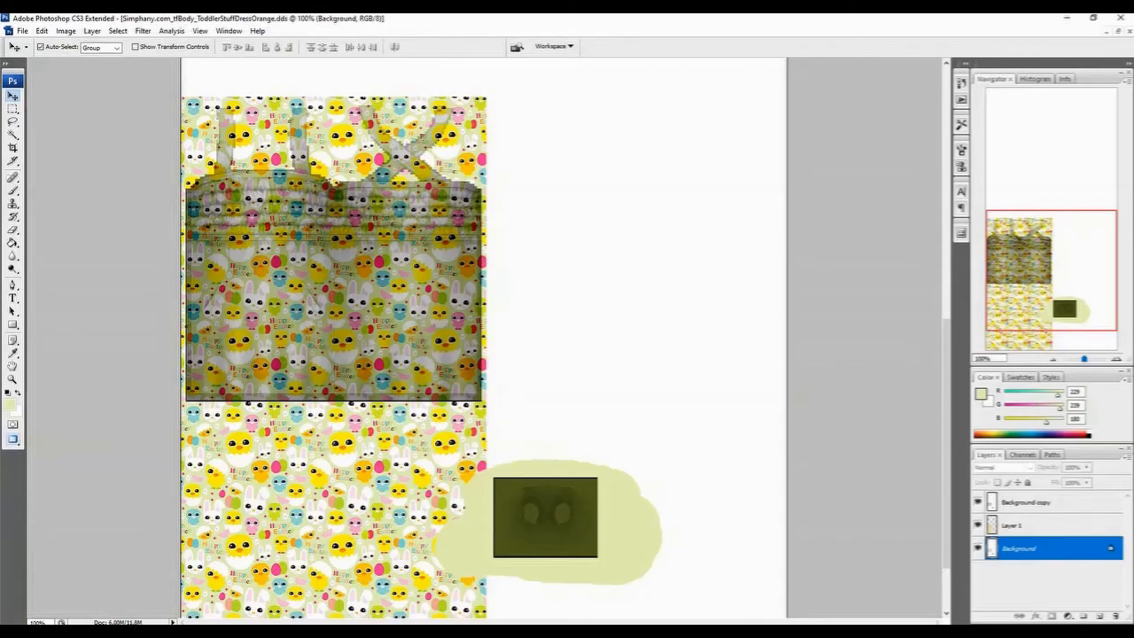
- Raise the saturation of the Easter pattern layer to +20 and compare the dress with the Background copy layer hidden and shown
left_click(1054, 525)
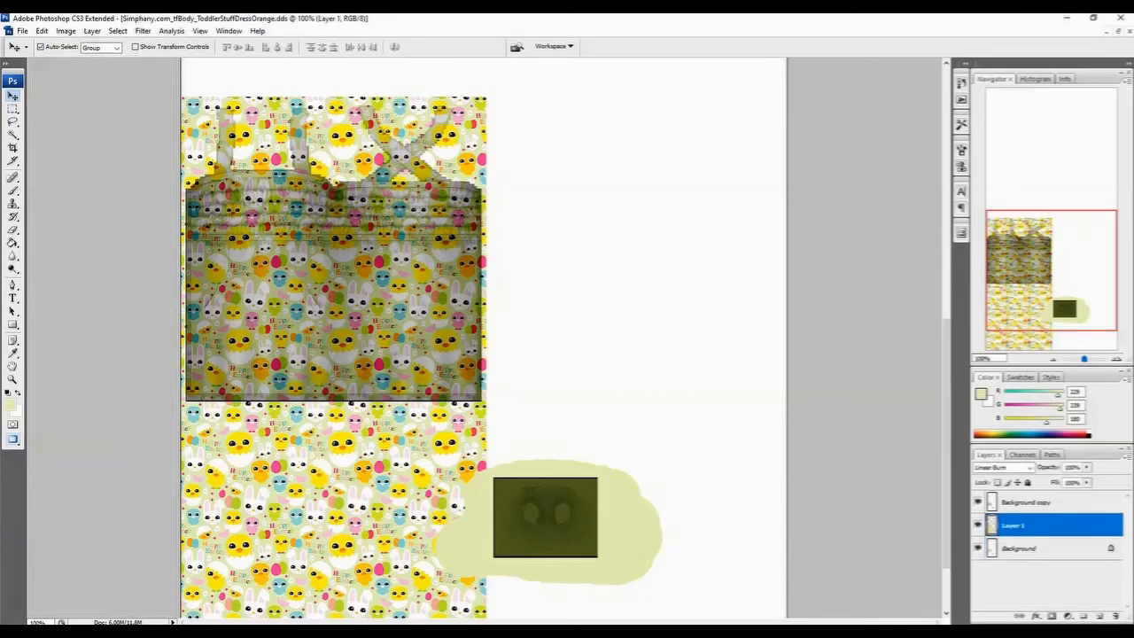
left_click(66, 30)
mouse_move(106, 60)
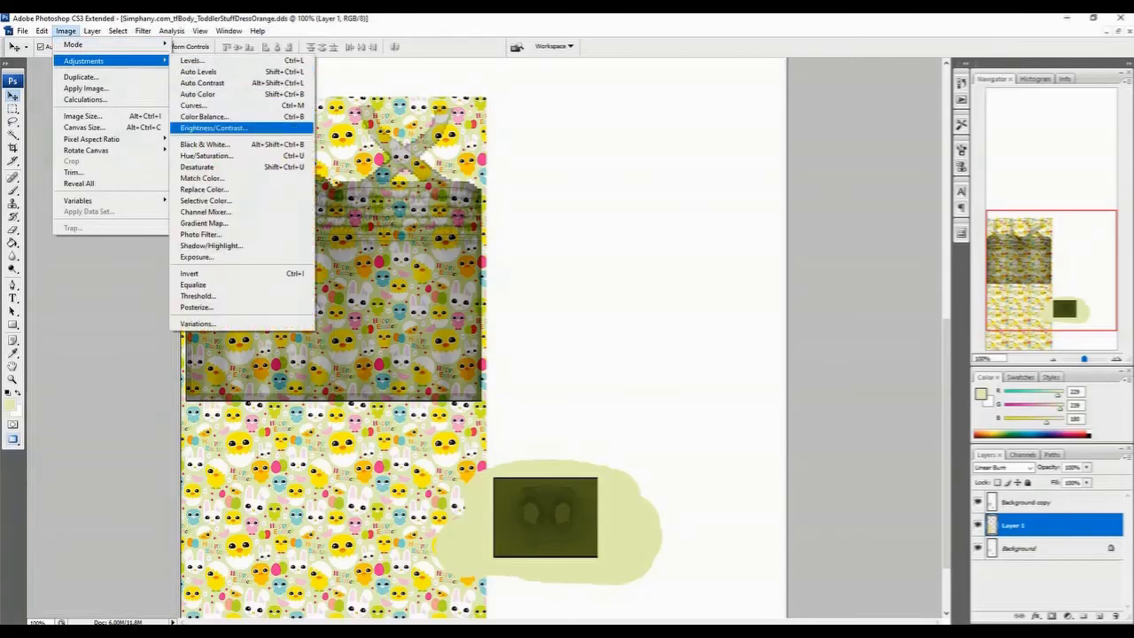
left_click(206, 155)
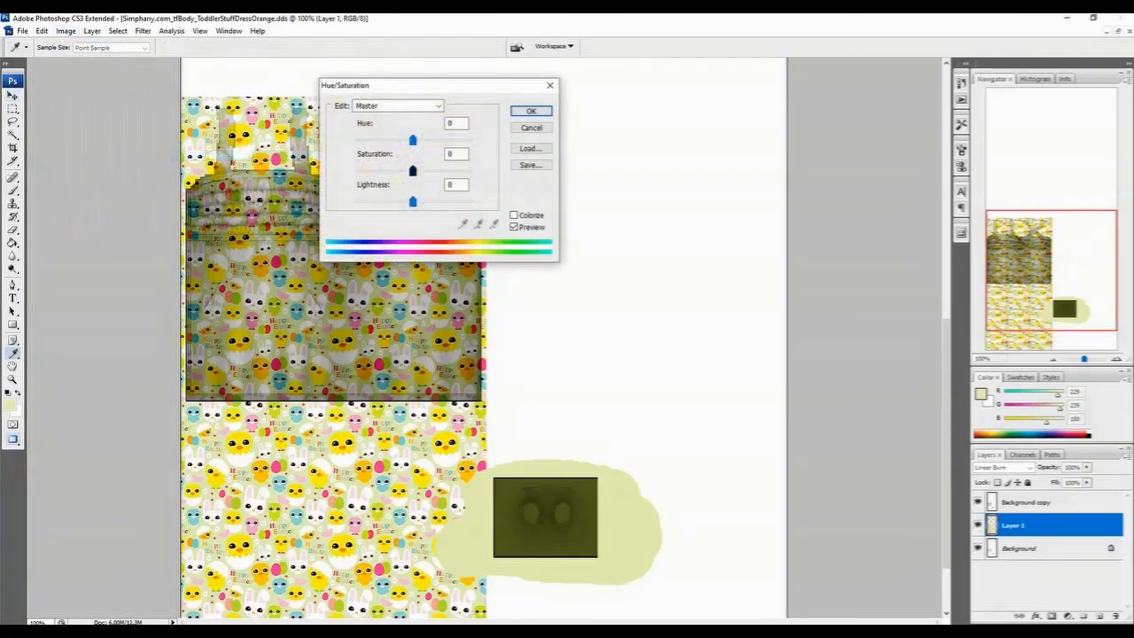
left_click_drag(412, 170, 424, 170)
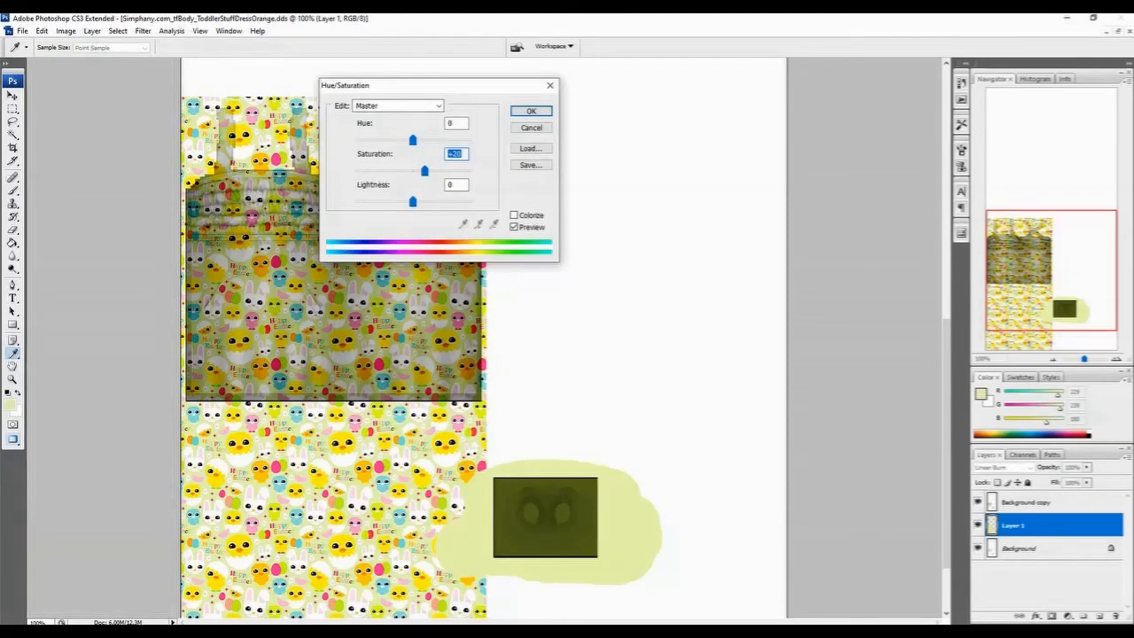
key("Return")
key("v")
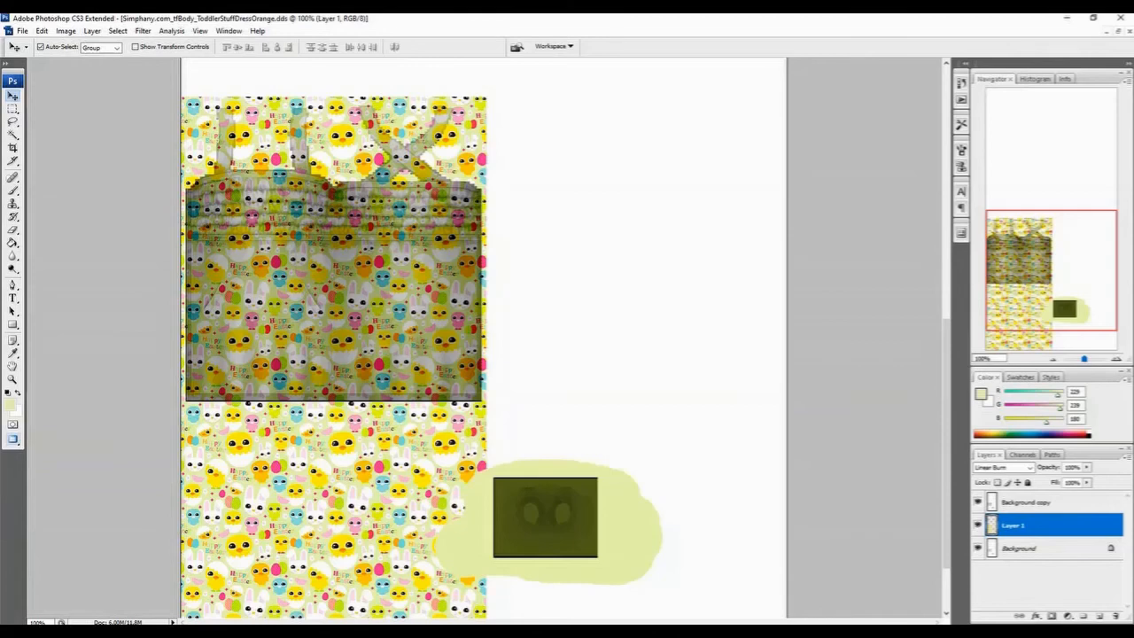
left_click(977, 502)
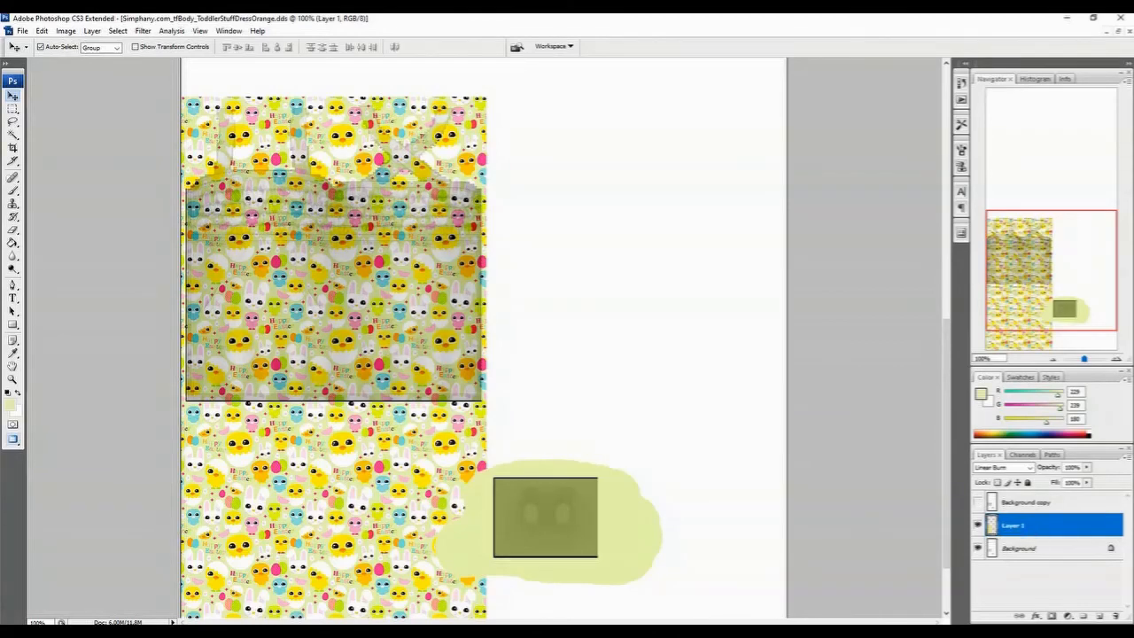
left_click(977, 502)
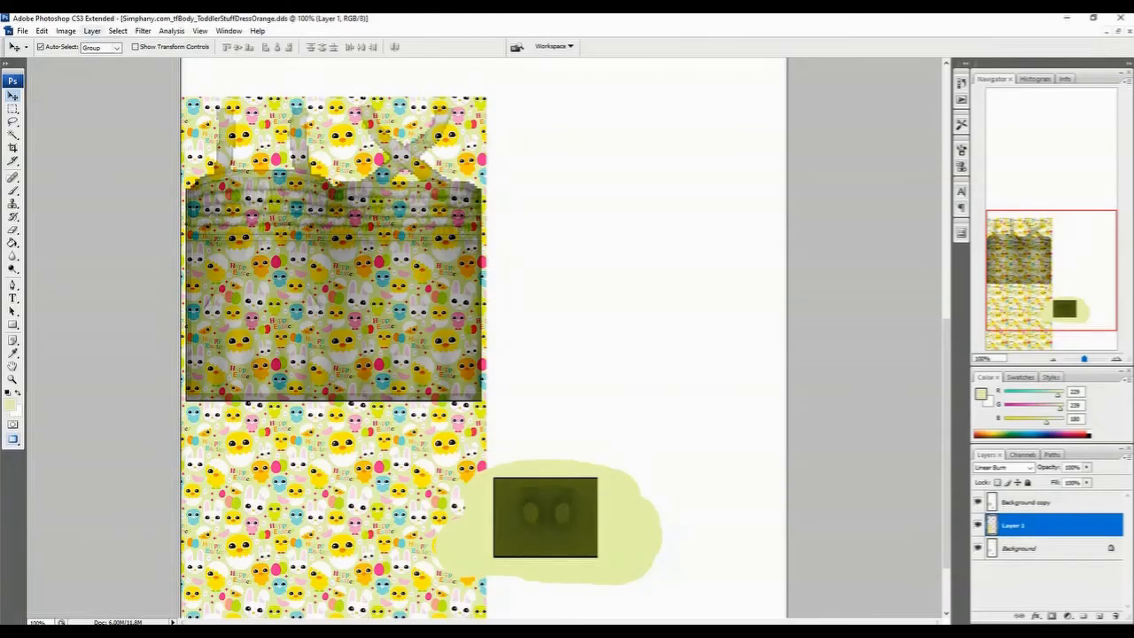
- Flatten the dress image and raise its brightness by about 47
left_click(92, 31)
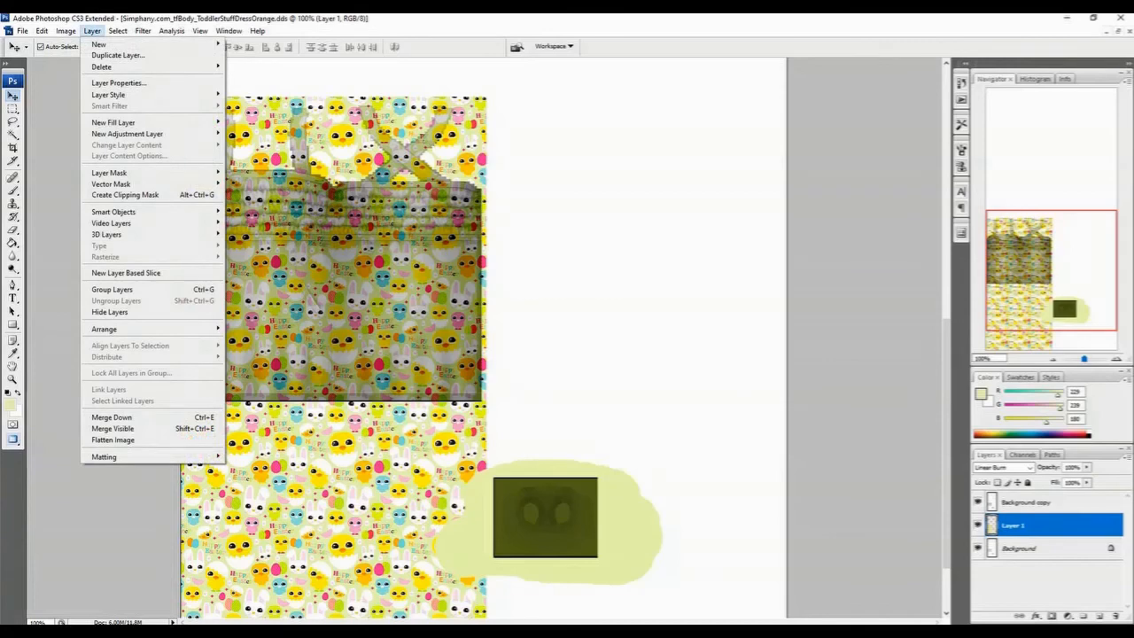
left_click(112, 439)
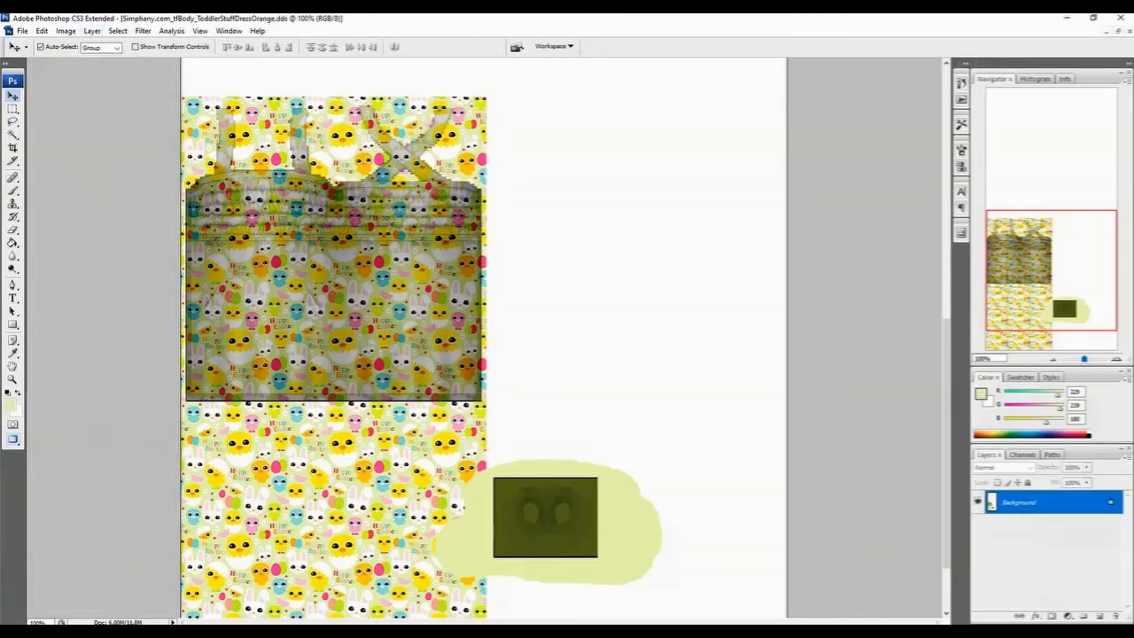
left_click(66, 31)
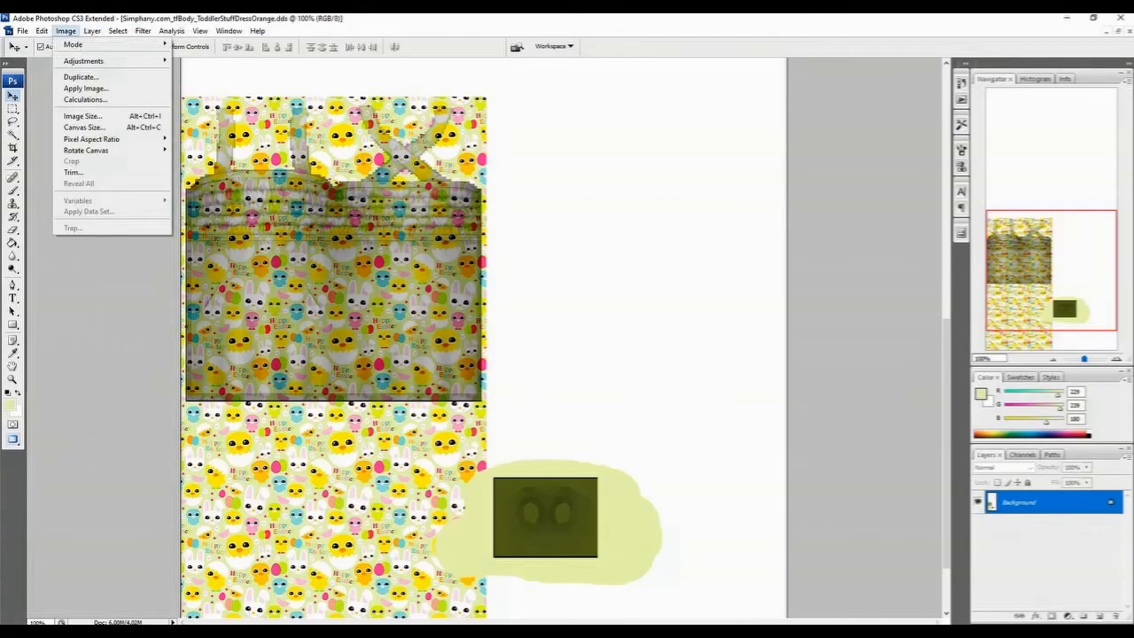
mouse_move(83, 60)
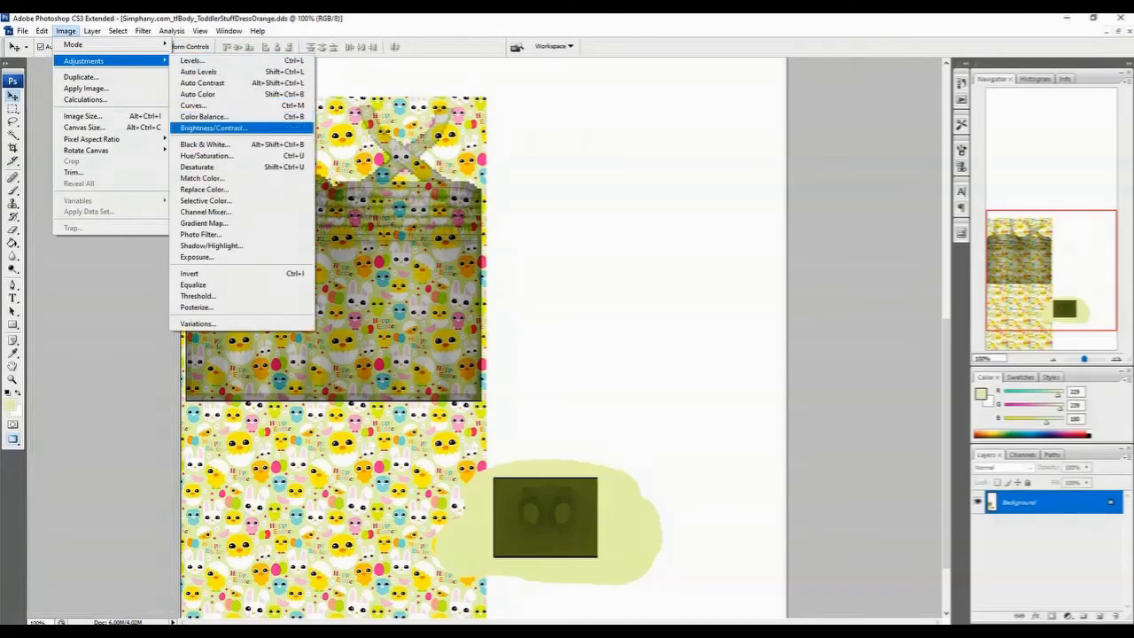
left_click(213, 128)
left_click_drag(407, 154, 560, 157)
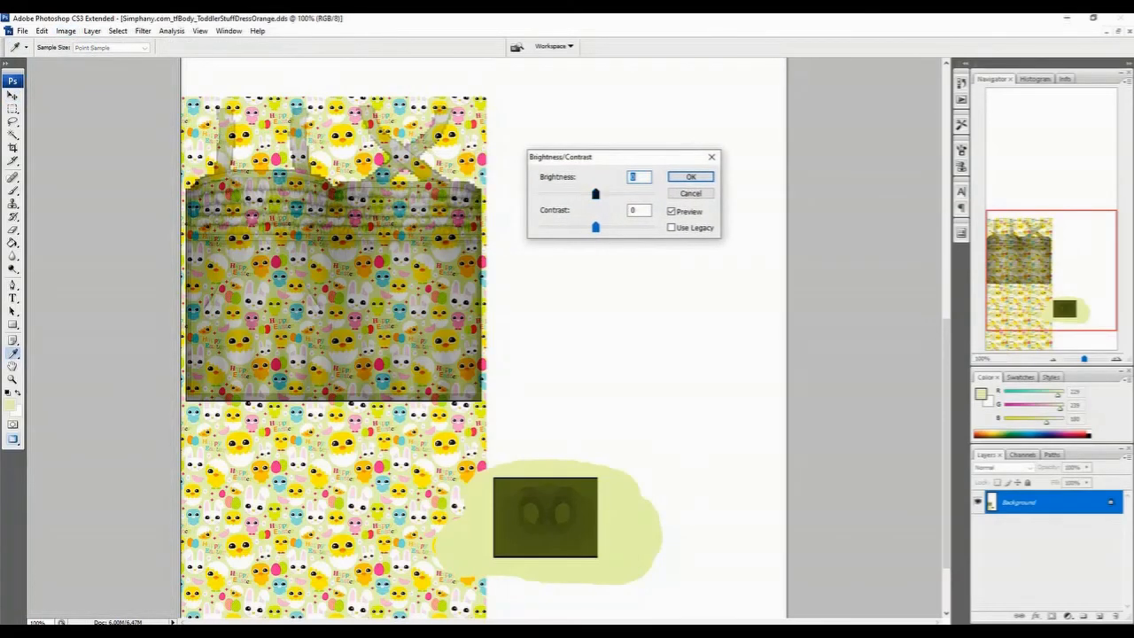
left_click_drag(595, 194, 615, 194)
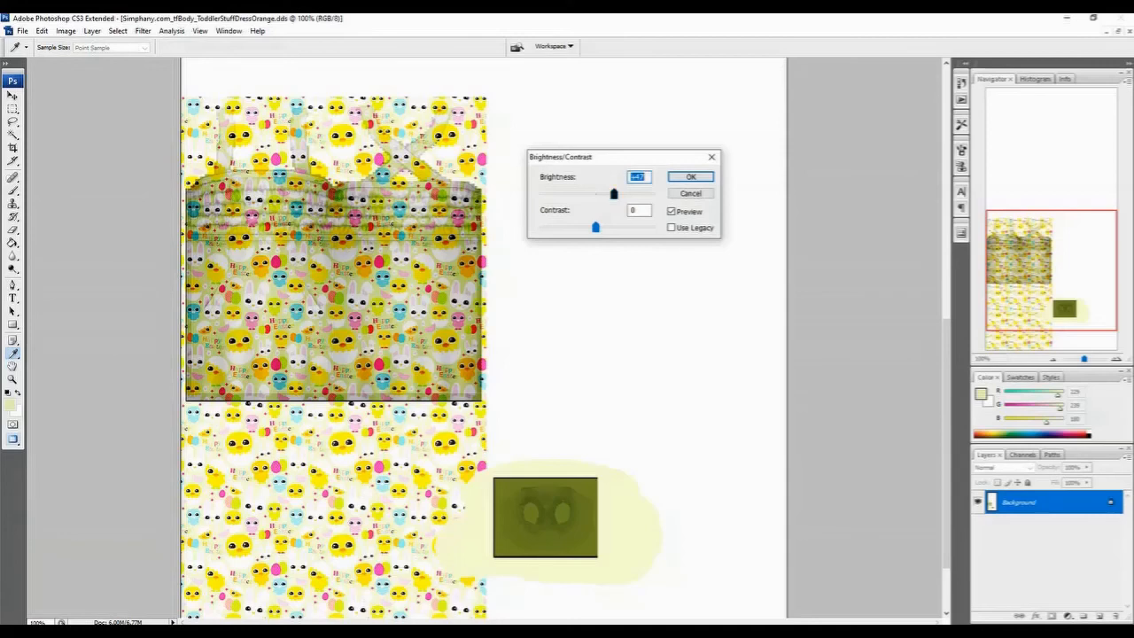
key("Return")
key("v")
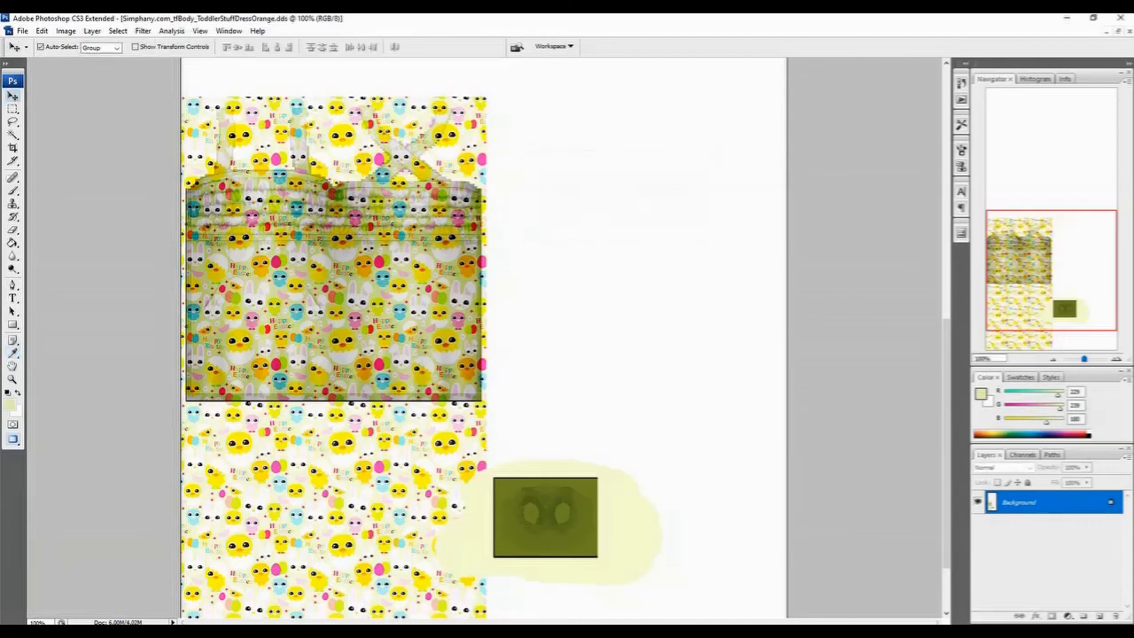
- Save the brightened texture as a DXT5 ARGB DDS file with generated MIP maps
left_click(22, 30)
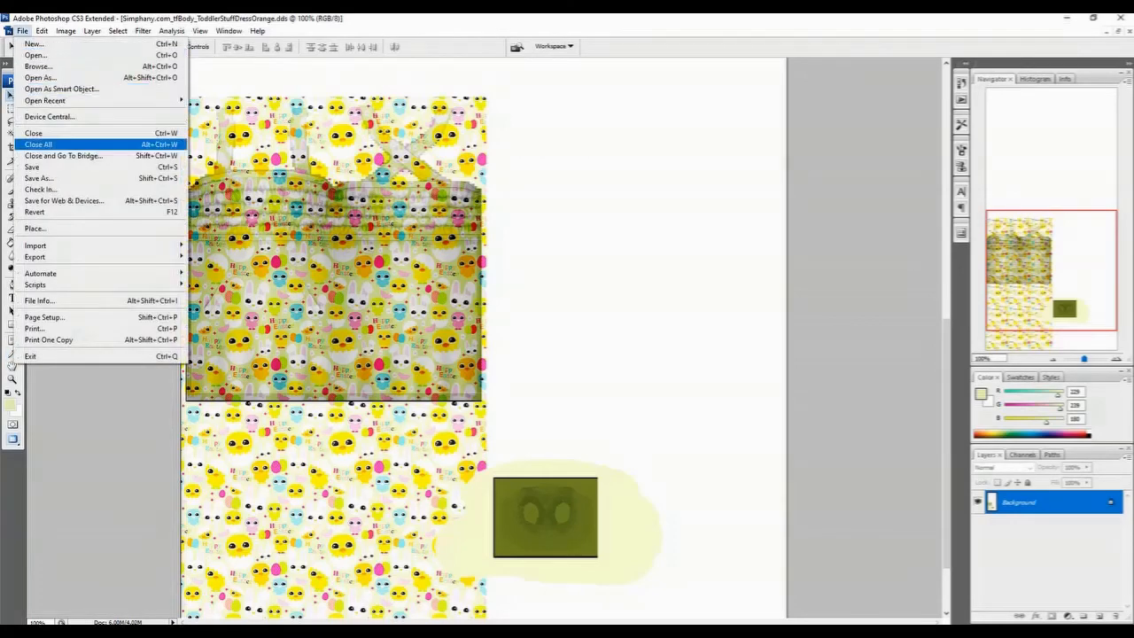
left_click(17, 164)
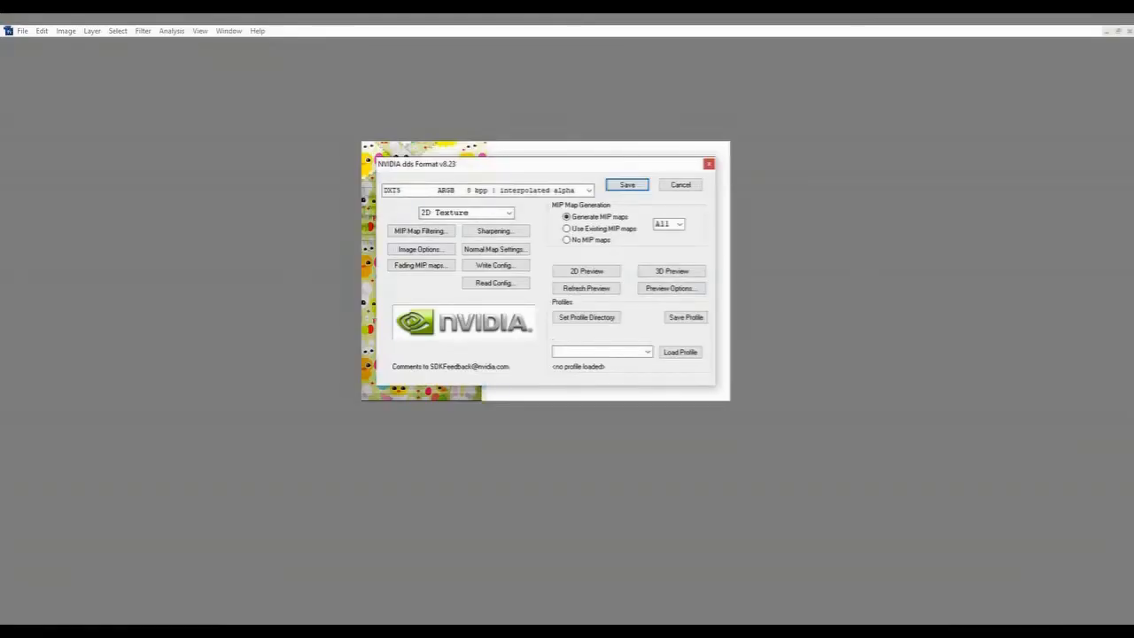
key("Return")
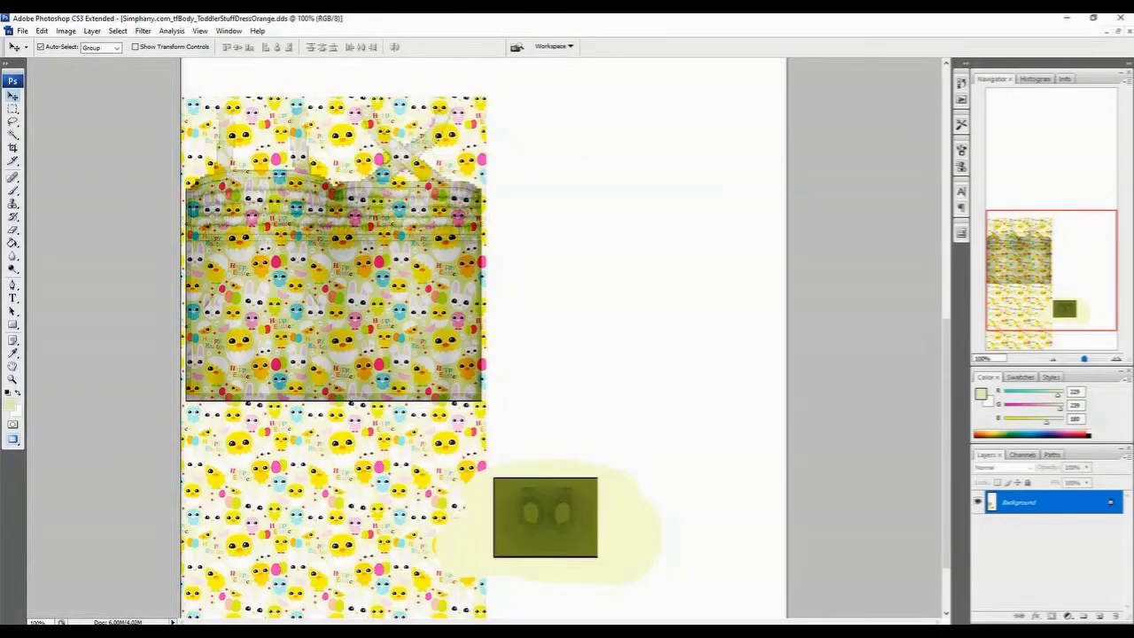
- Switch to Sims 4 Studio and import Simphany.com_tfBody_ToddlerStuffDressOrange as the dress texture
key("alt+Tab")
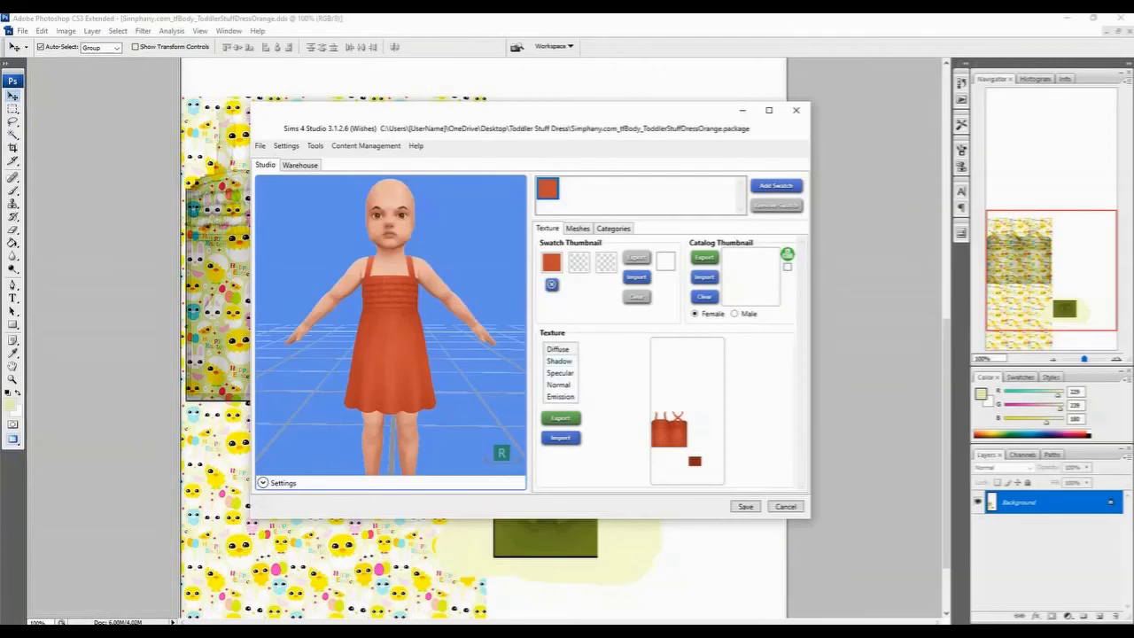
left_click(561, 438)
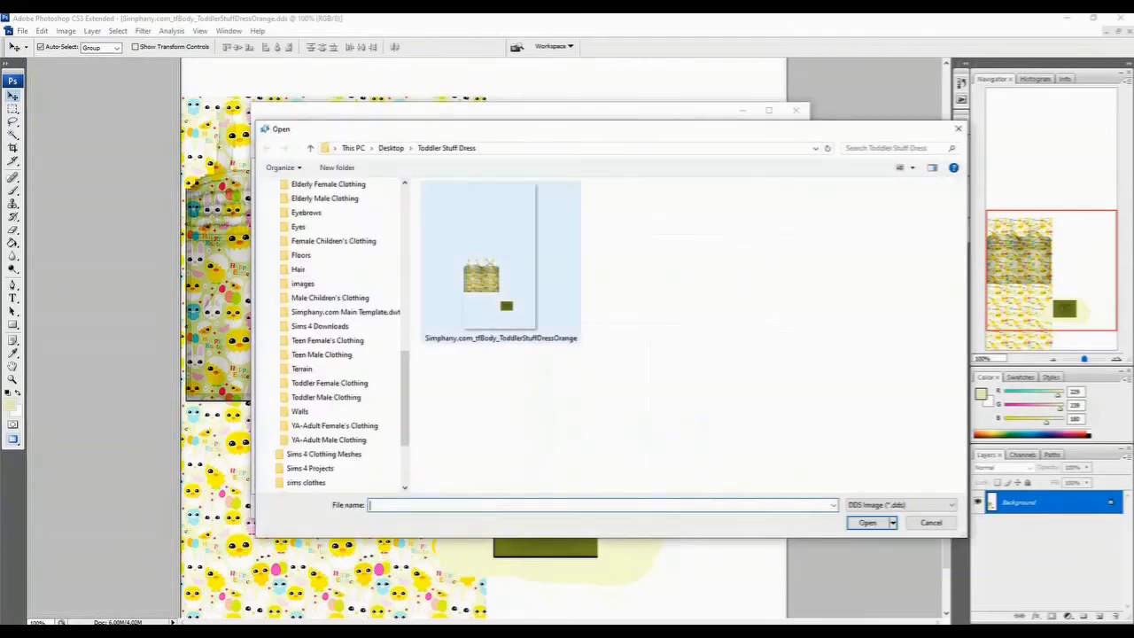
left_click(501, 257)
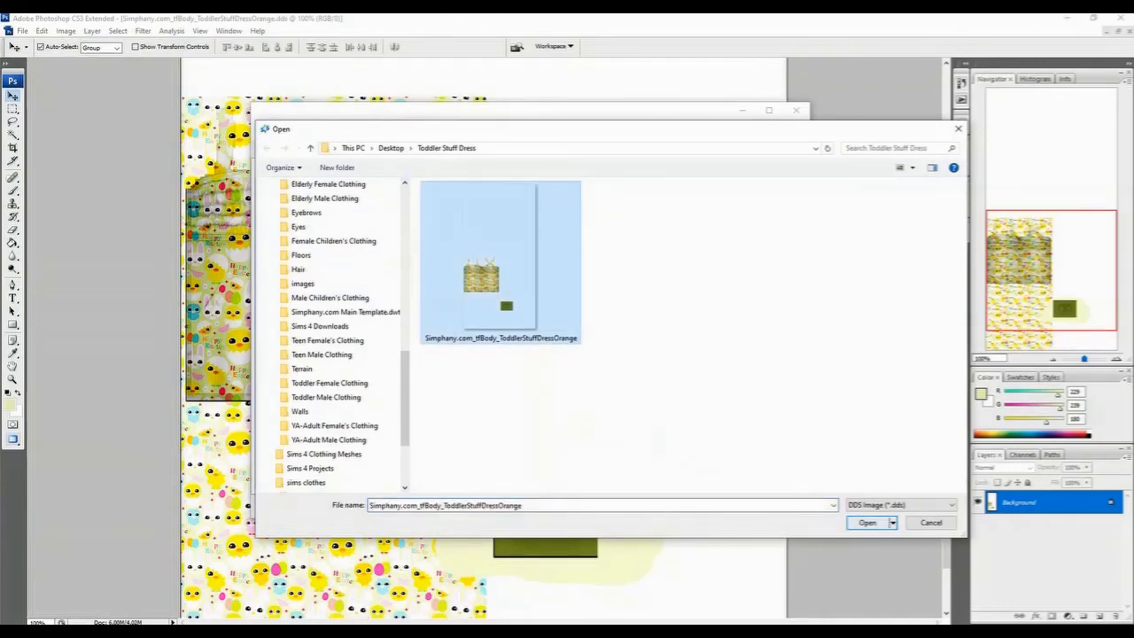
left_click(867, 523)
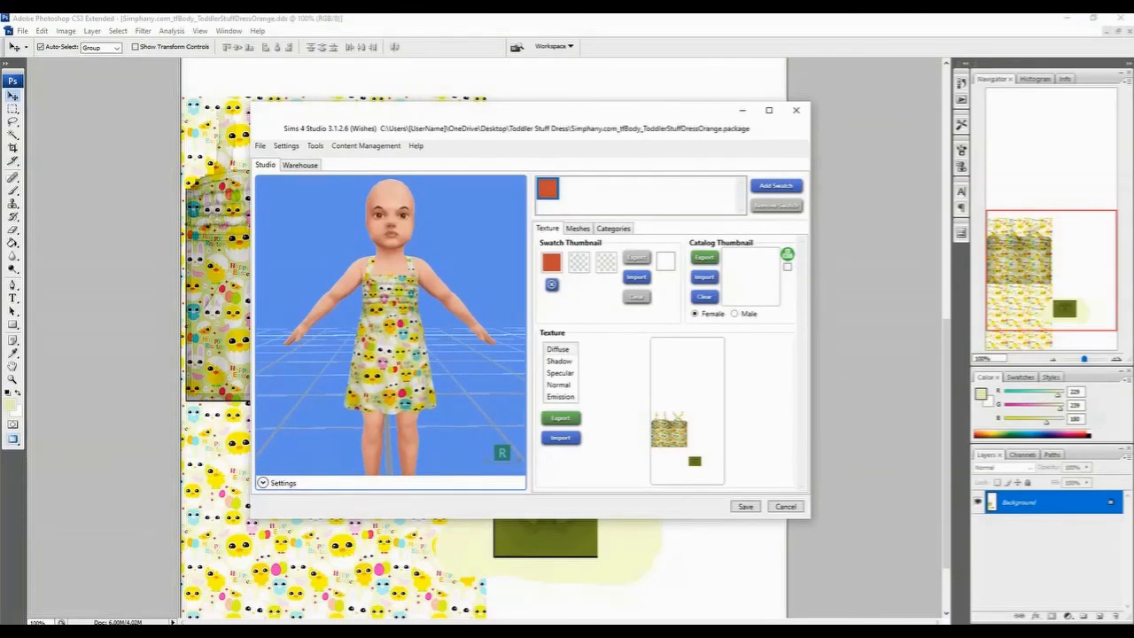
- Return to Photoshop and raise the brightness of the flattened dress image by about another 18
key("alt+Tab")
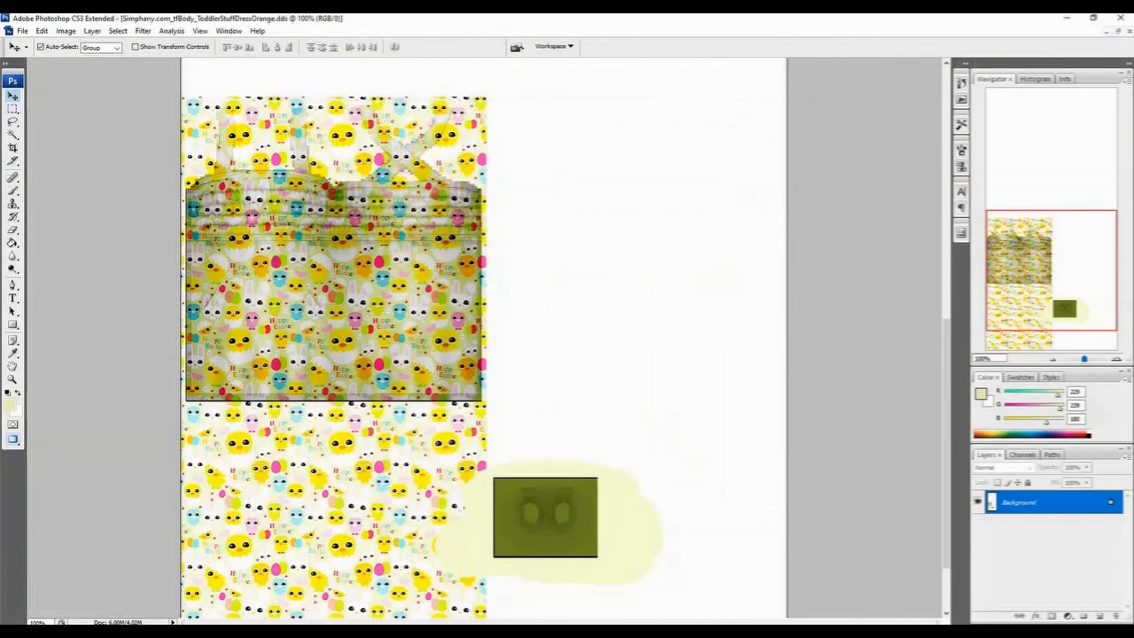
left_click(66, 30)
mouse_move(83, 61)
left_click(212, 128)
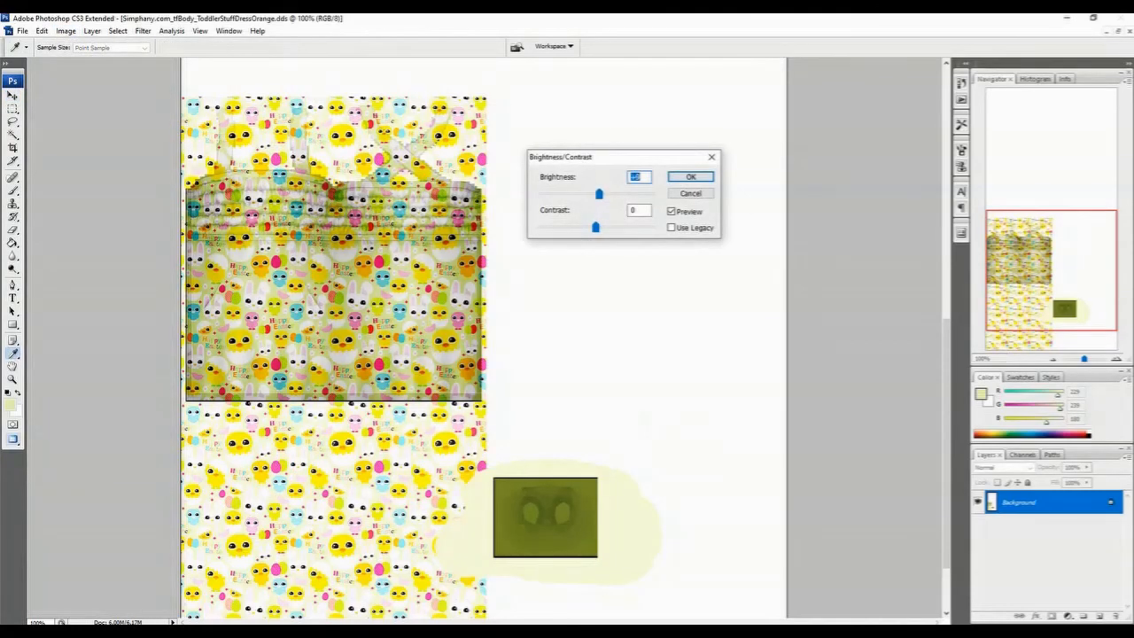
left_click_drag(599, 194, 600, 194)
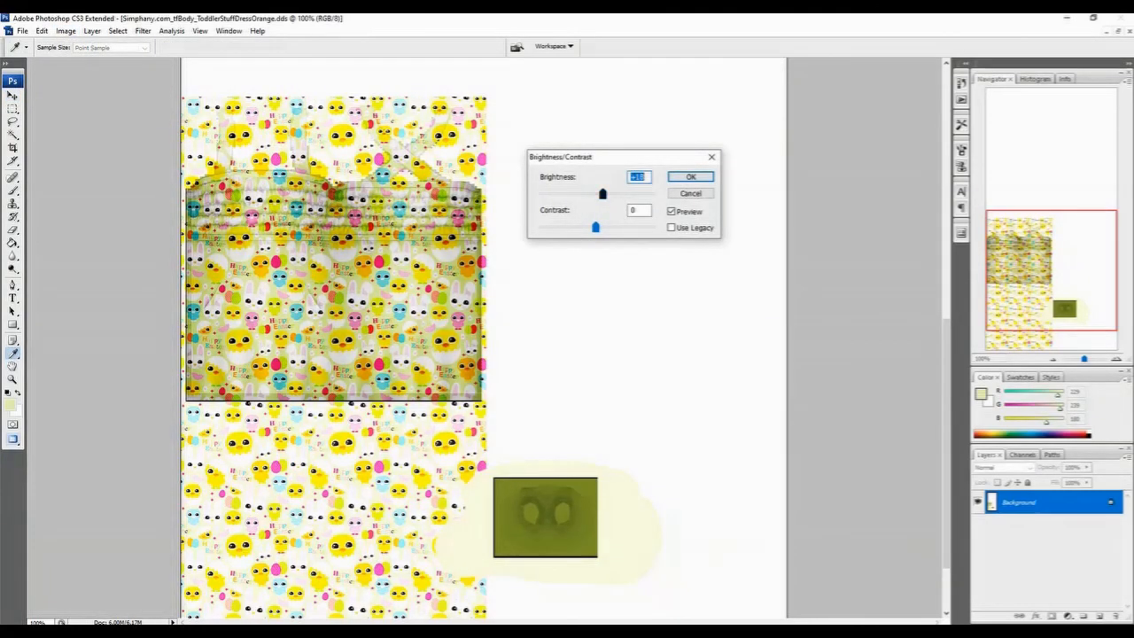
key("Return")
key("v")
- Save the further brightened dress over the existing DDS file using DXT5 ARGB interpolated alpha and generated MIP maps
left_click(22, 30)
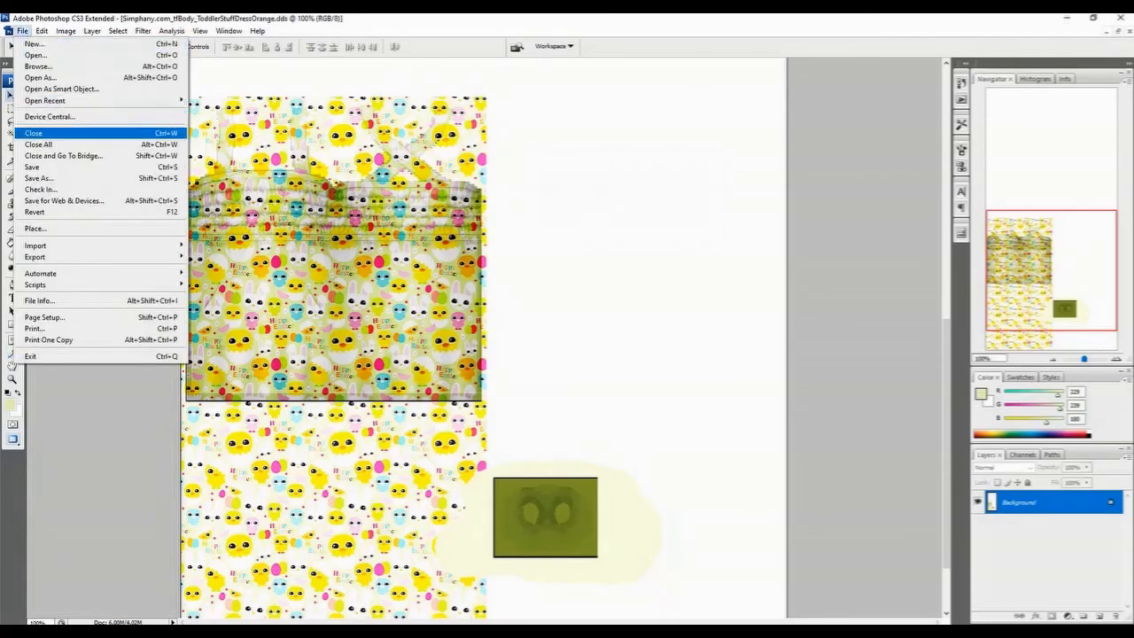
left_click(44, 164)
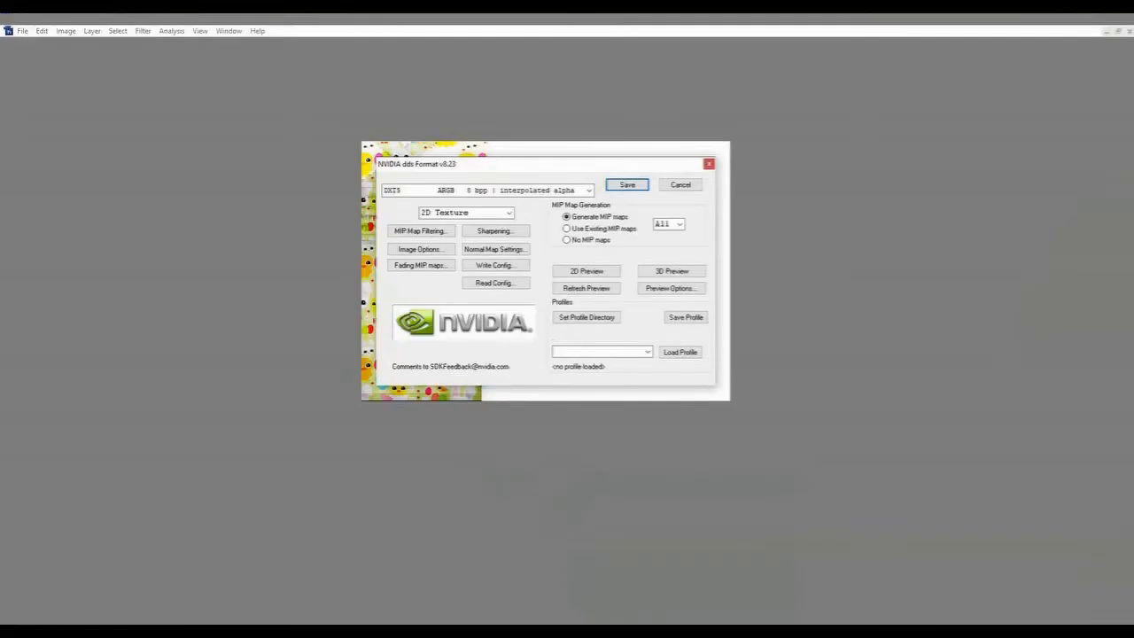
key("Return")
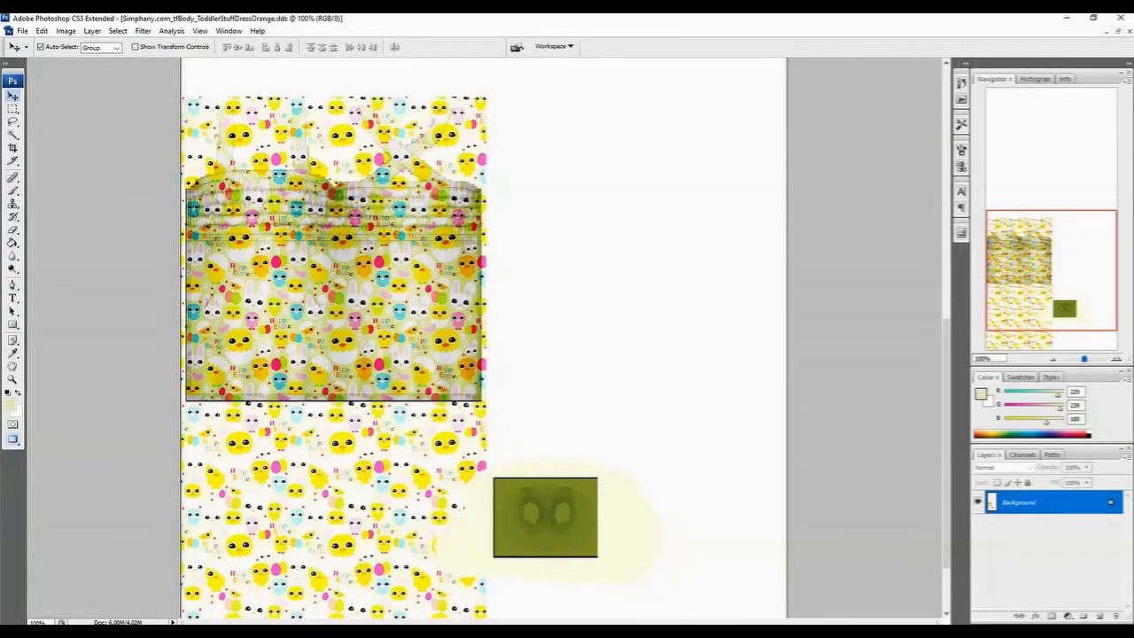
- Switch to Sims 4 Studio and reimport the updated Simphany.com_tfBody_ToddlerStuffDressOrange texture onto the dress
key("alt+Tab")
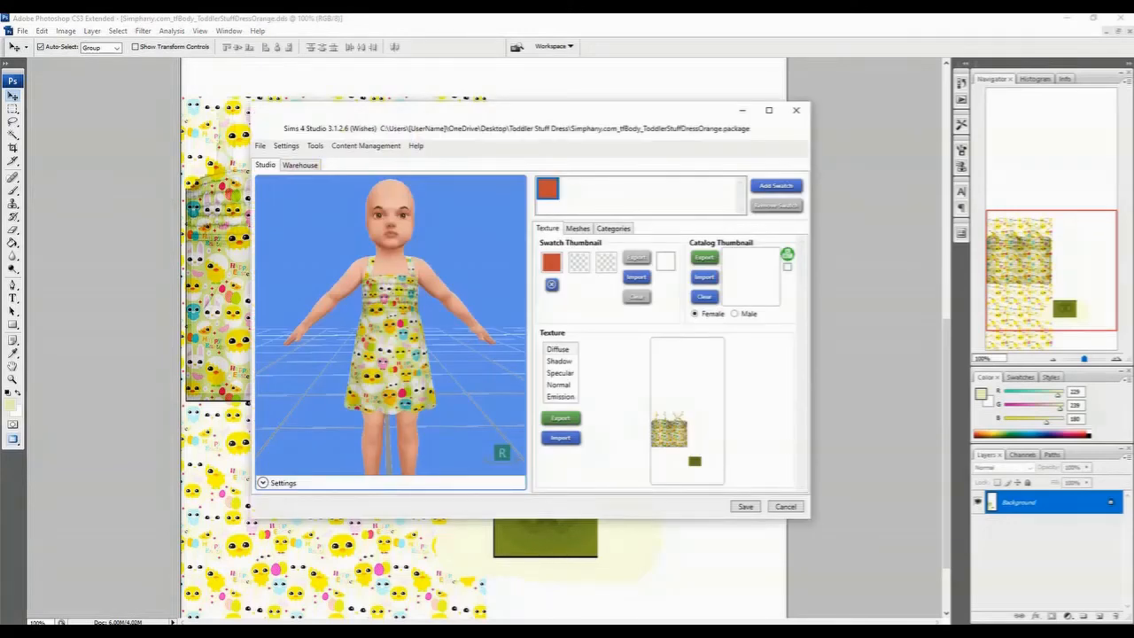
left_click(561, 437)
left_click(500, 265)
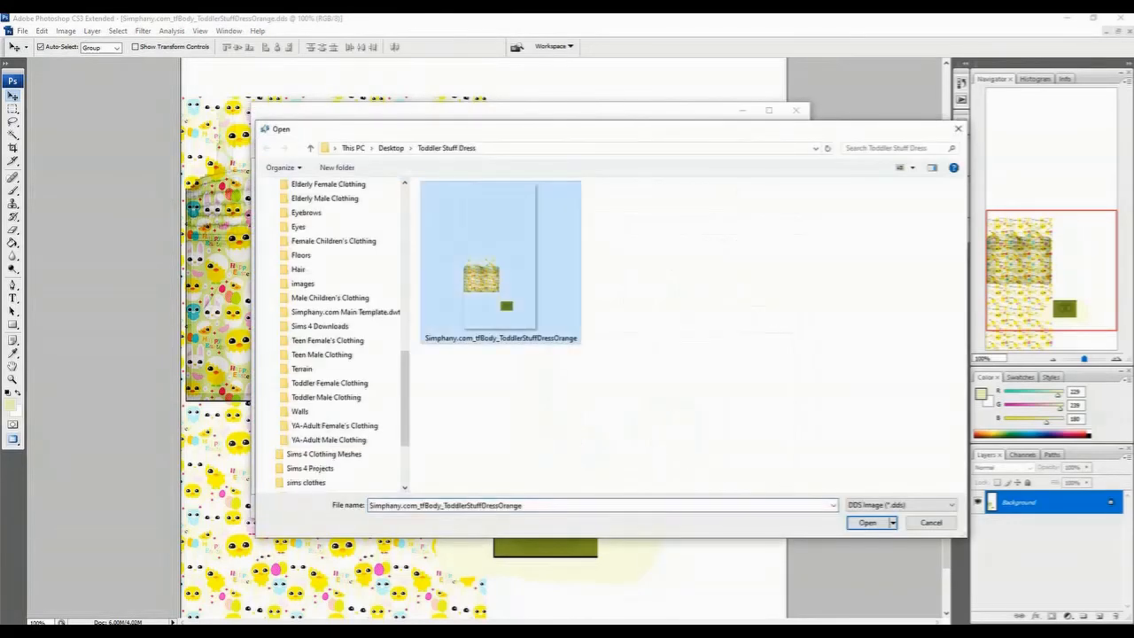
left_click(866, 521)
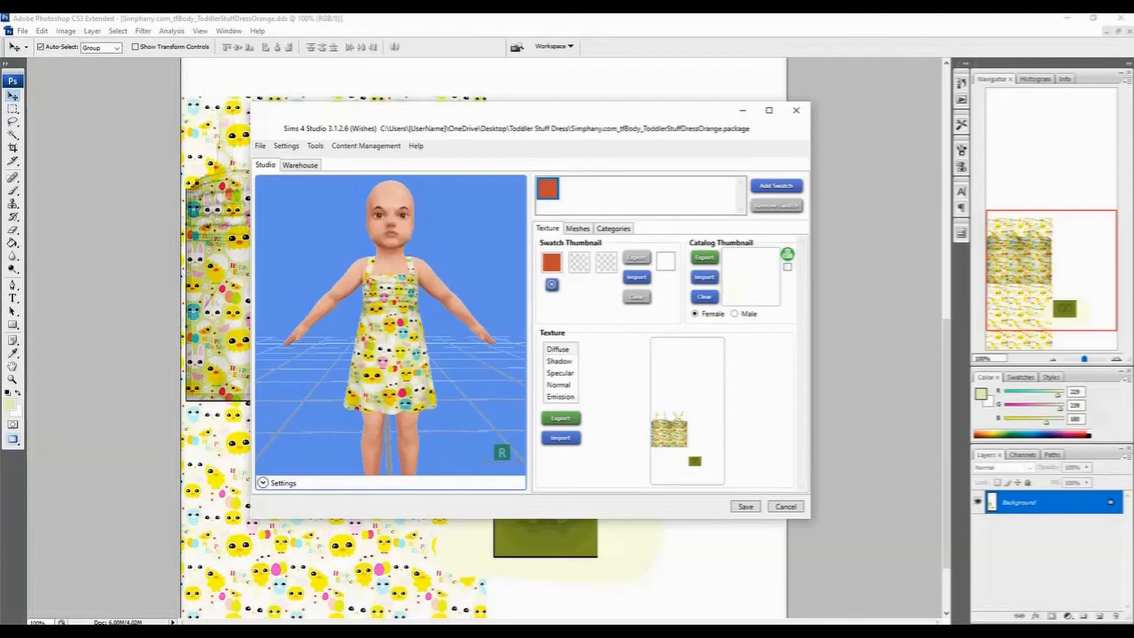
- Examine the Easter dress on the toddler model close up, from below and from the front
scroll(390, 325, "up", 3)
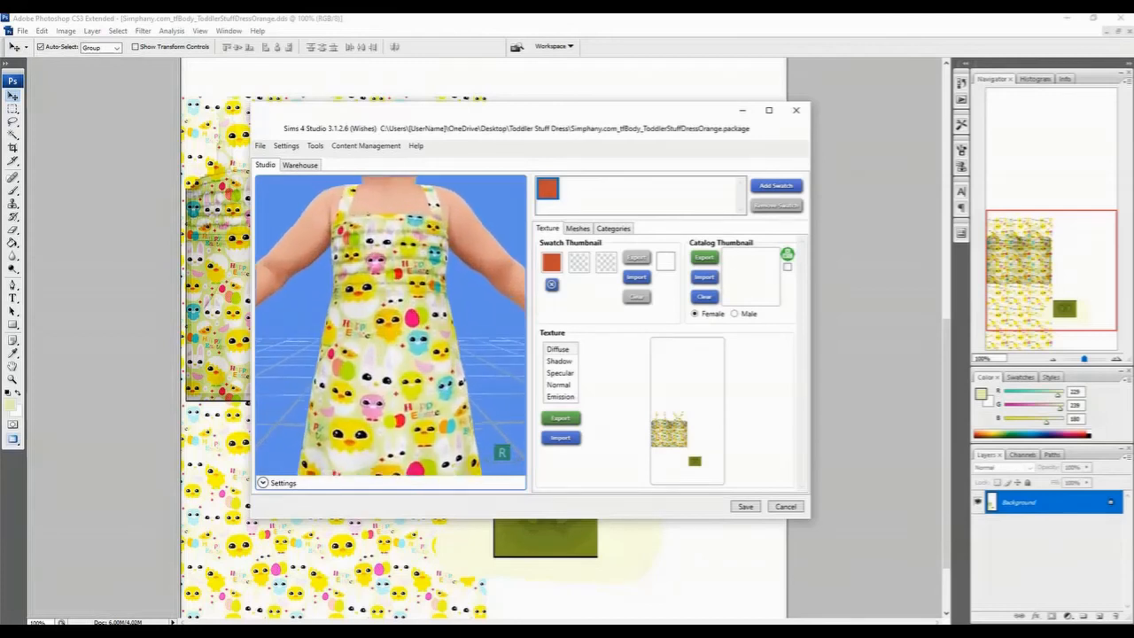
scroll(390, 325, "down", 5)
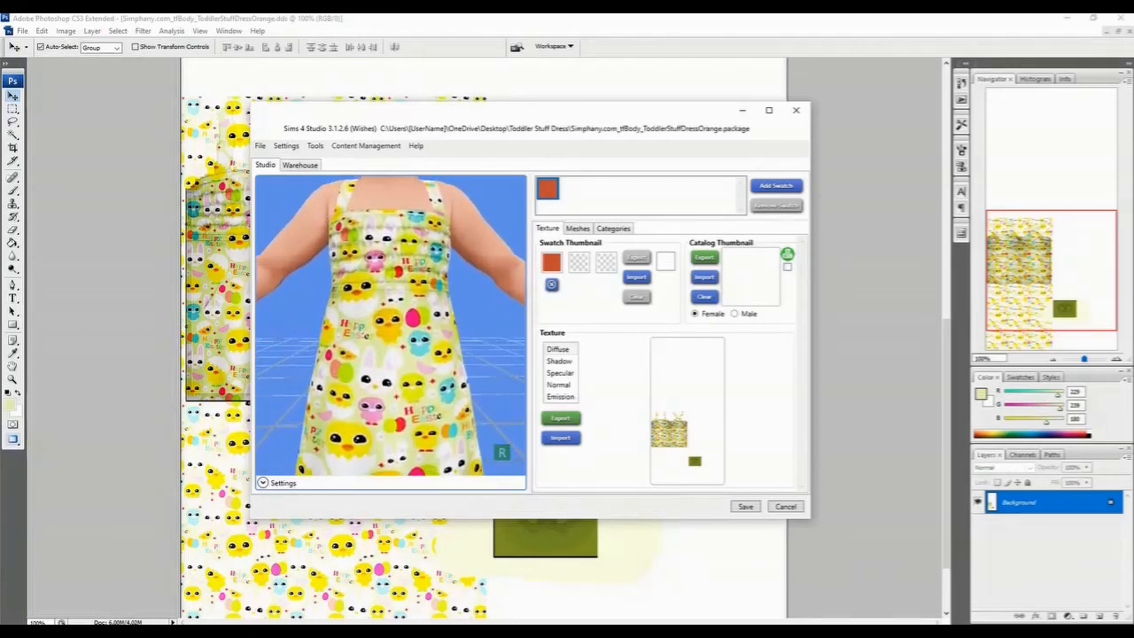
left_click_drag(391, 325, 445, 239)
left_click_drag(399, 305, 441, 304)
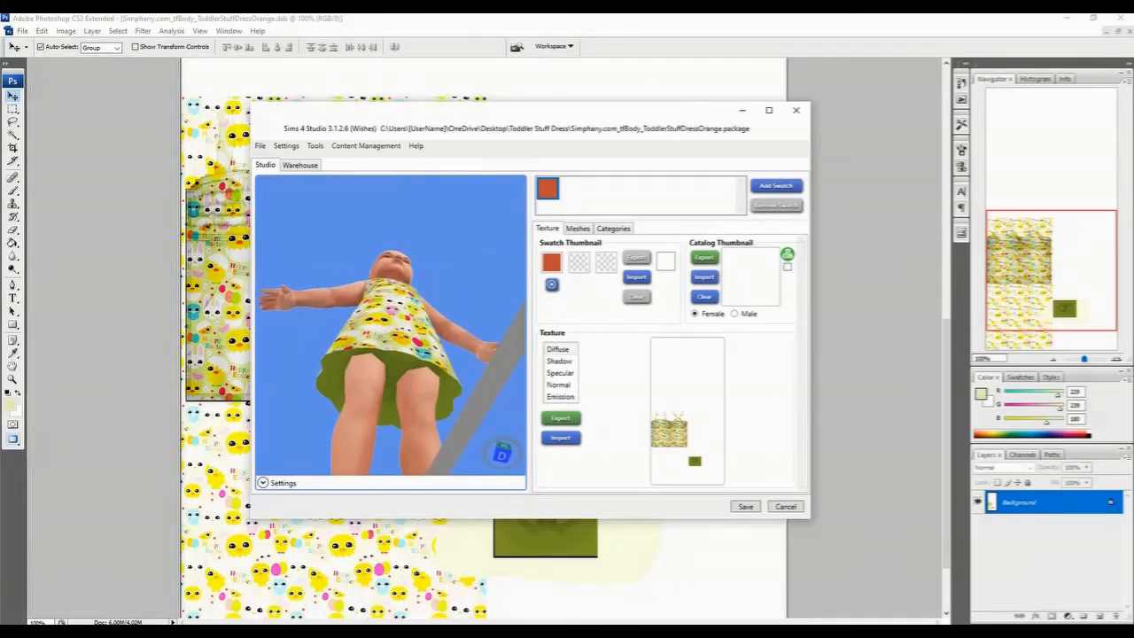
left_click_drag(399, 266, 384, 356)
scroll(389, 325, "down", 3)
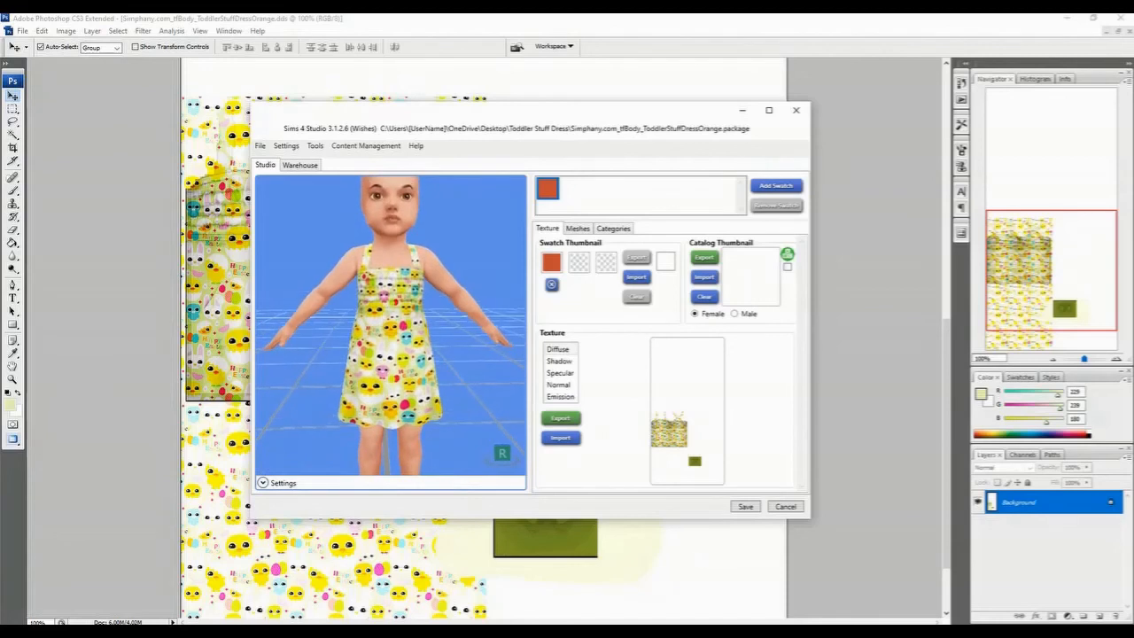
mouse_move(390, 325)
left_mouse_down()
mouse_move(354, 325)
mouse_move(389, 325)
left_mouse_up()
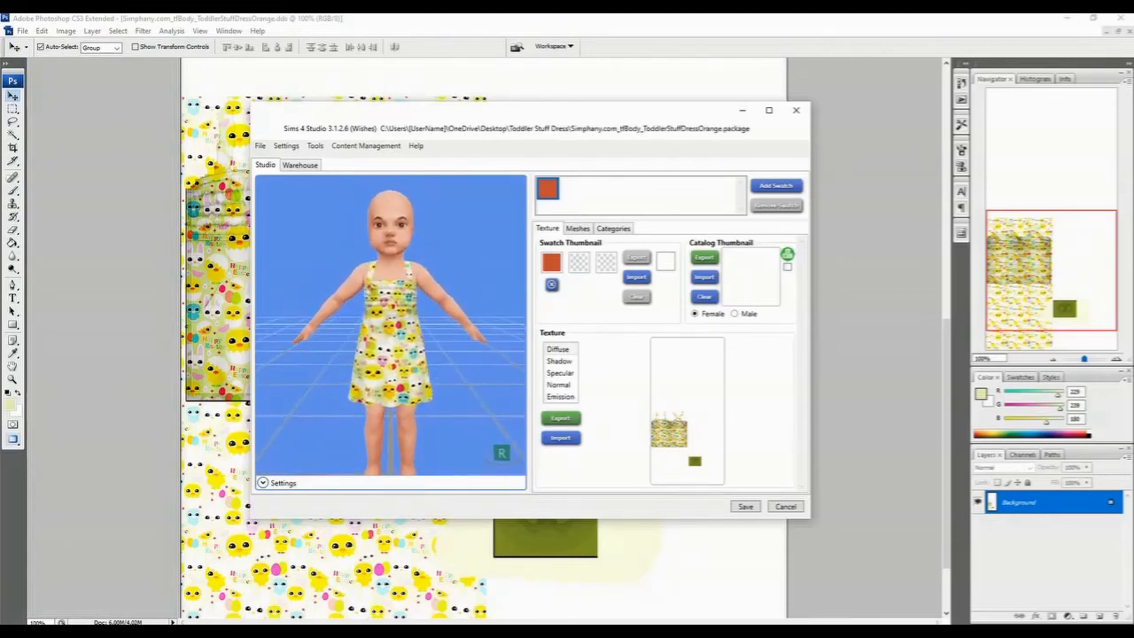
scroll(390, 325, "up", 2)
scroll(390, 325, "up", 2)
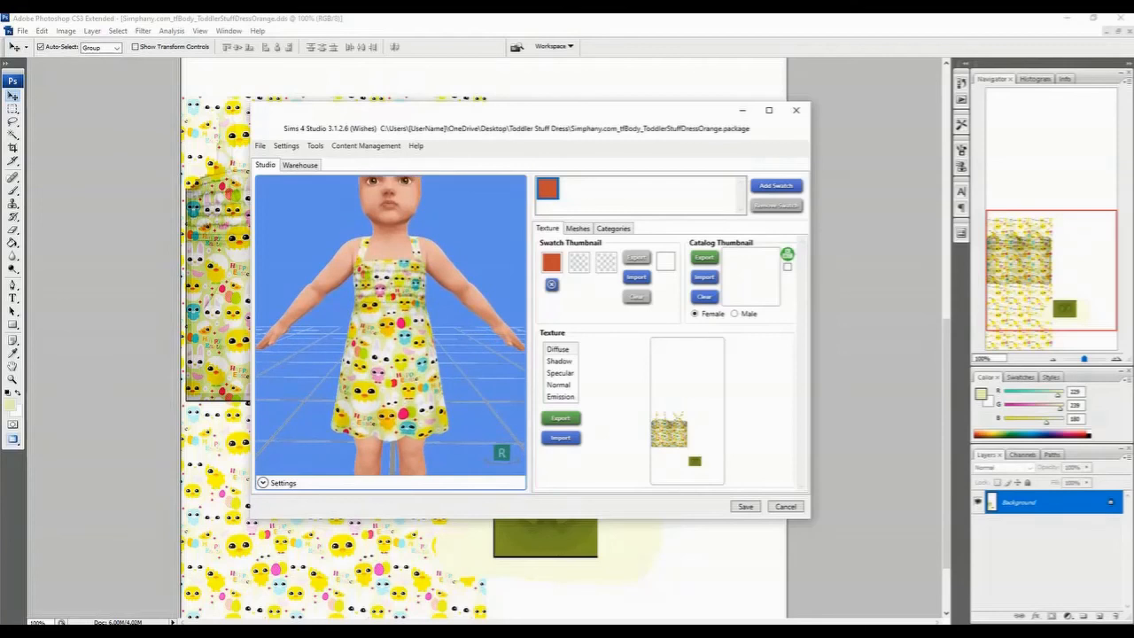
- Set the swatch thumbnail to three colours: golden yellow, bright pink and turquoise
left_click(551, 284)
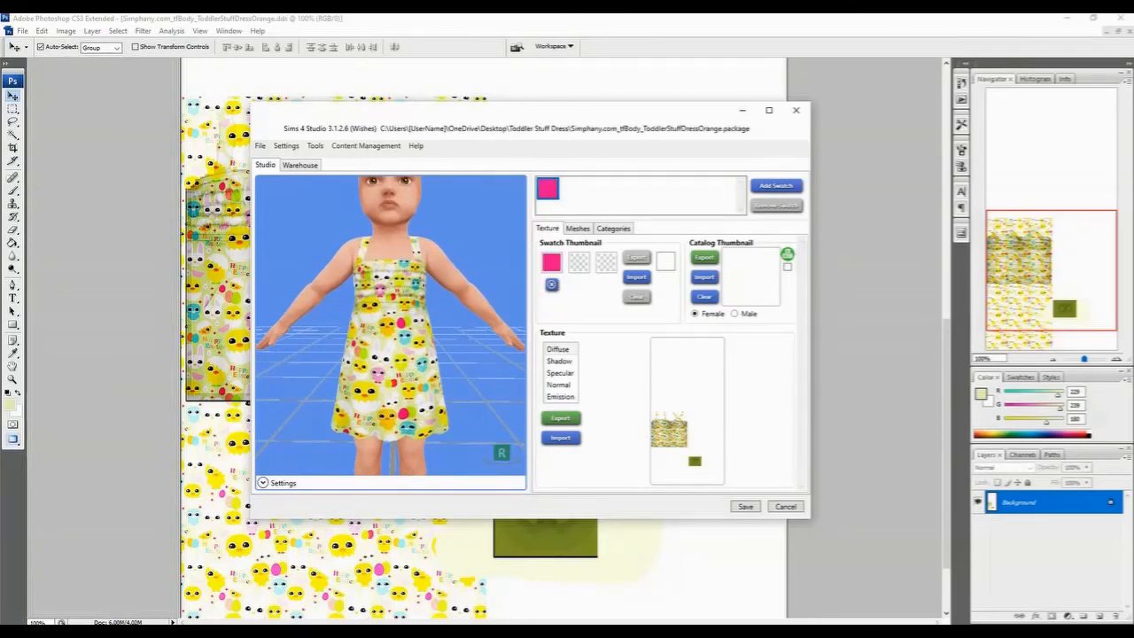
left_click(578, 262)
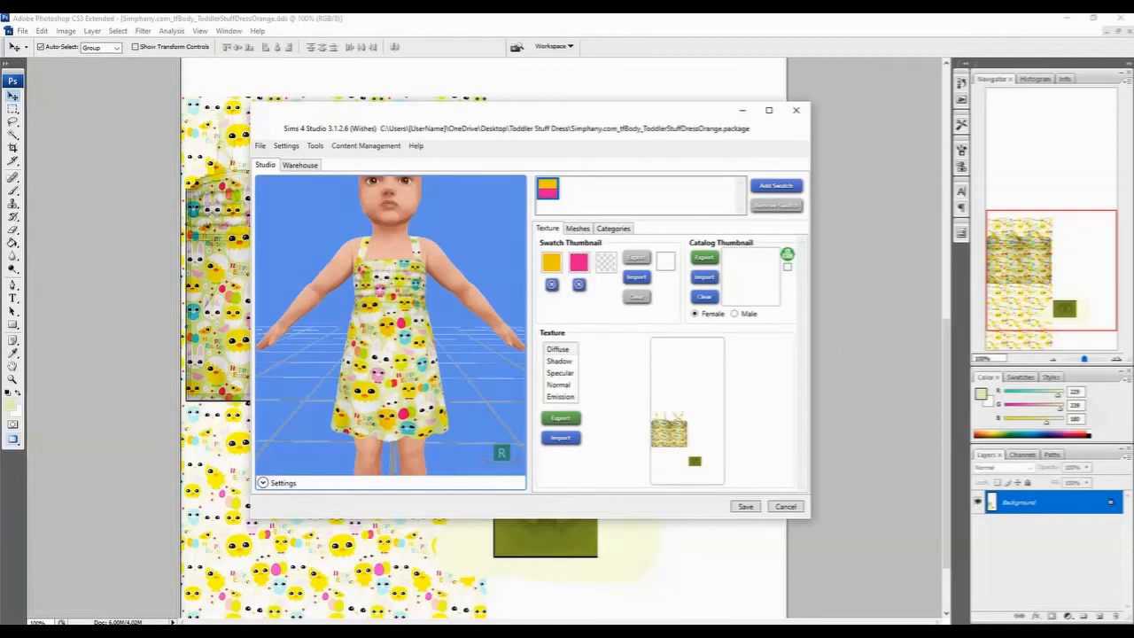
left_click(606, 261)
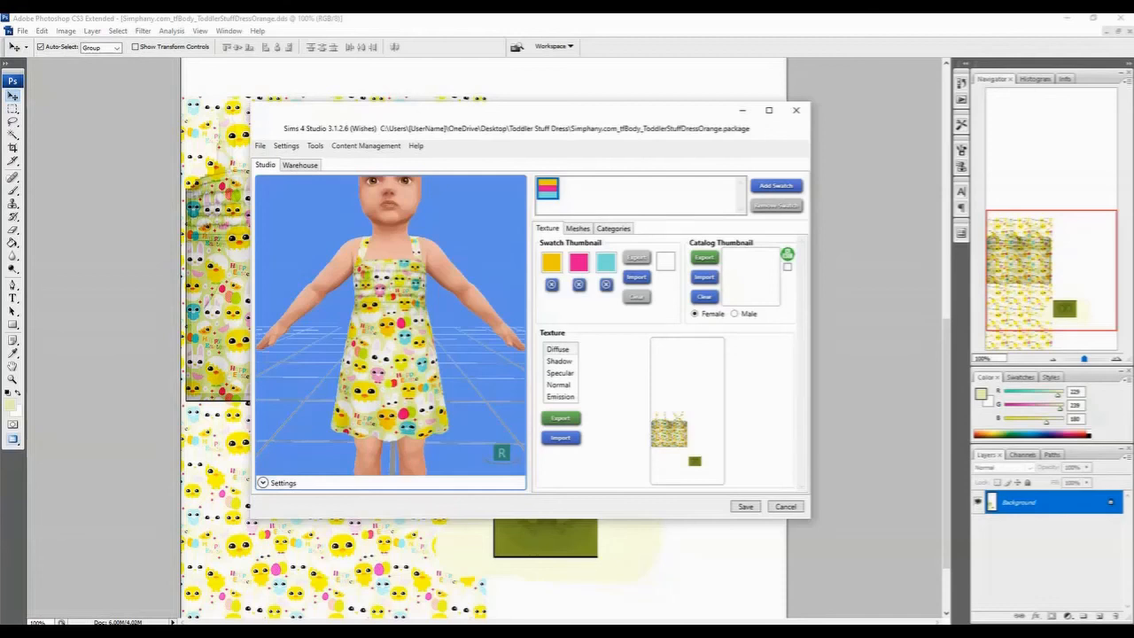
- Check the dress's Emission, Normal and Specular textures
left_click(559, 396)
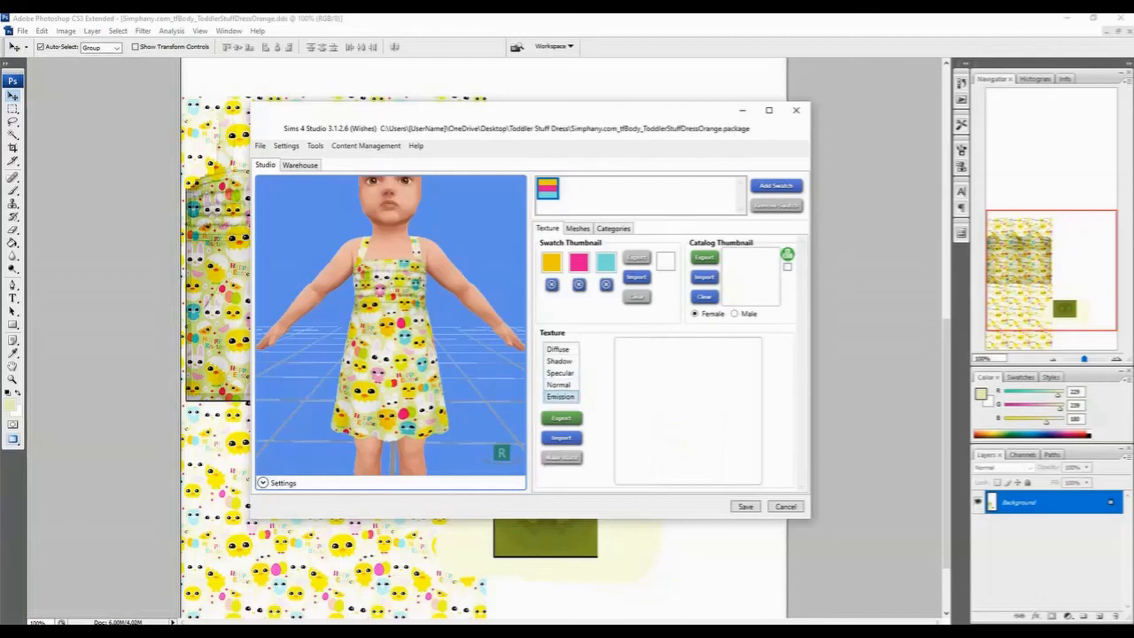
left_click(558, 385)
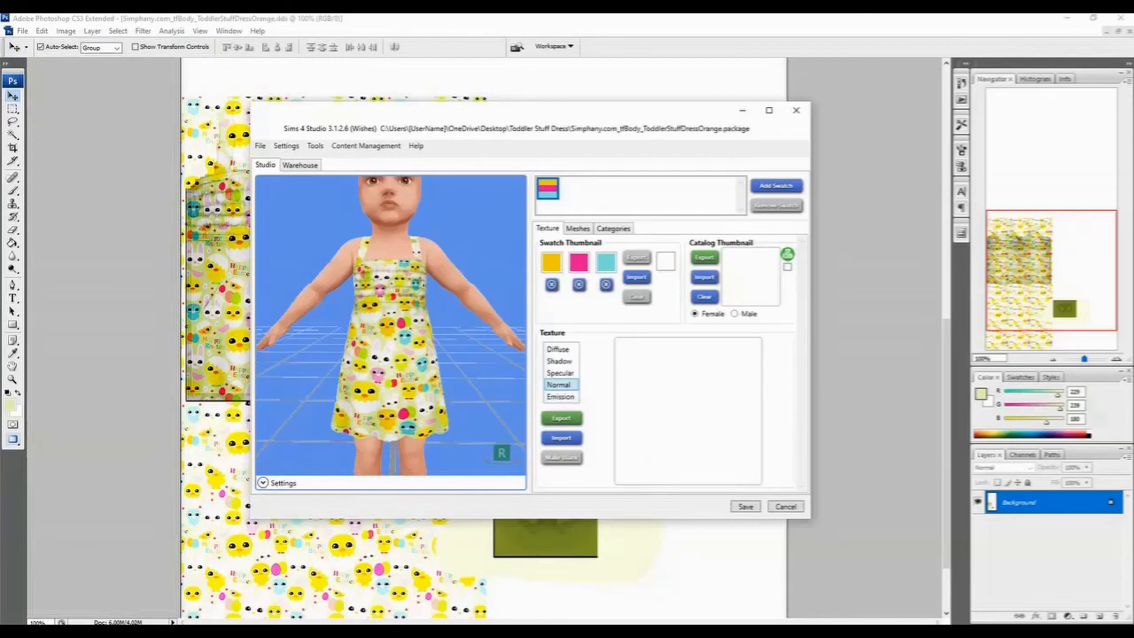
left_click(560, 373)
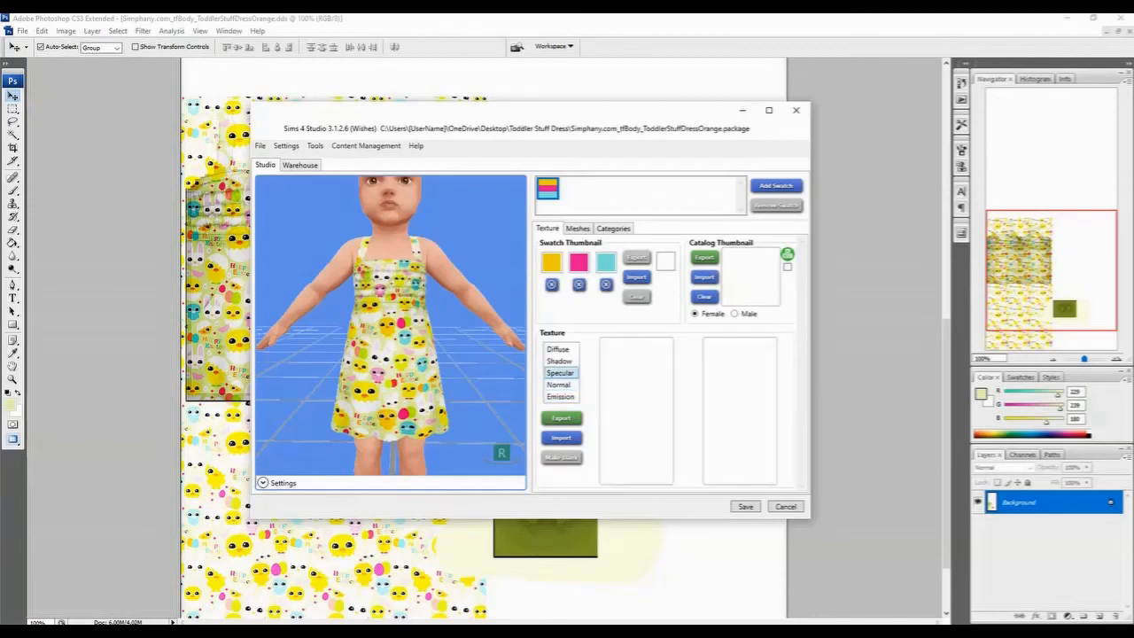
- Check the Shadow texture, then set the dress's colour categories to White, Black, Blue, Yellow, Pink, Green and Purple
left_click(559, 361)
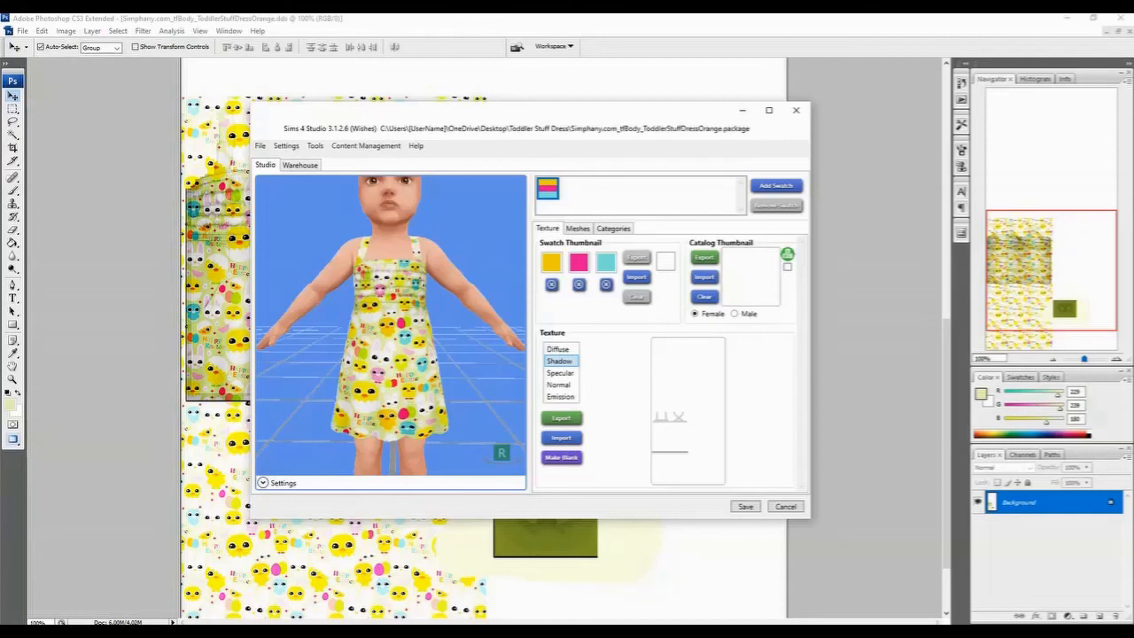
left_click(613, 227)
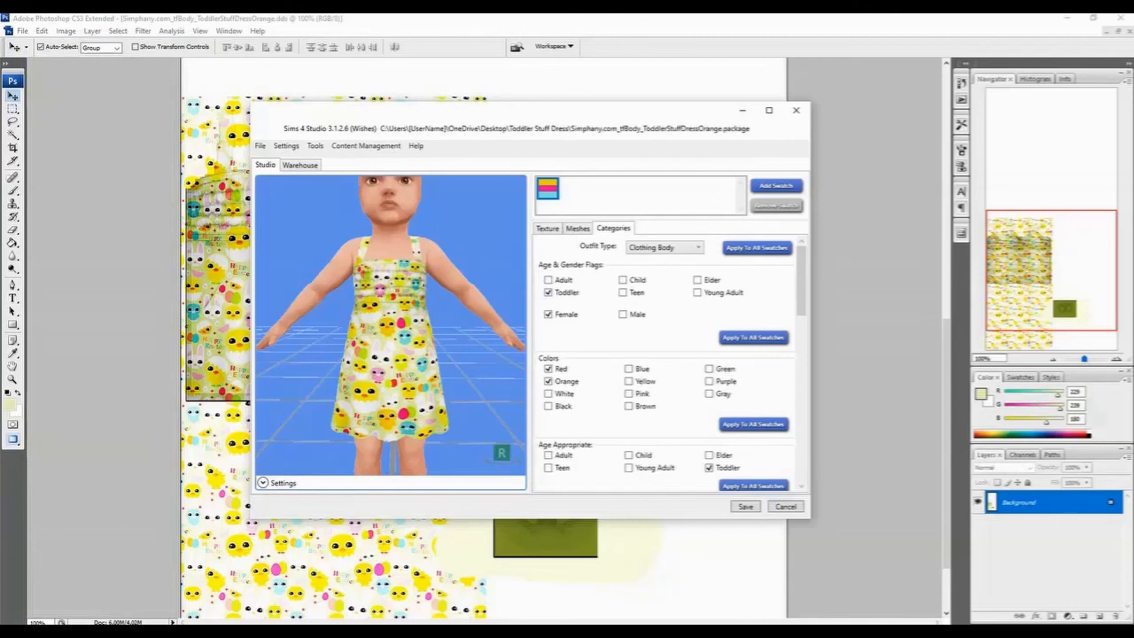
scroll(672, 363, "down", 2)
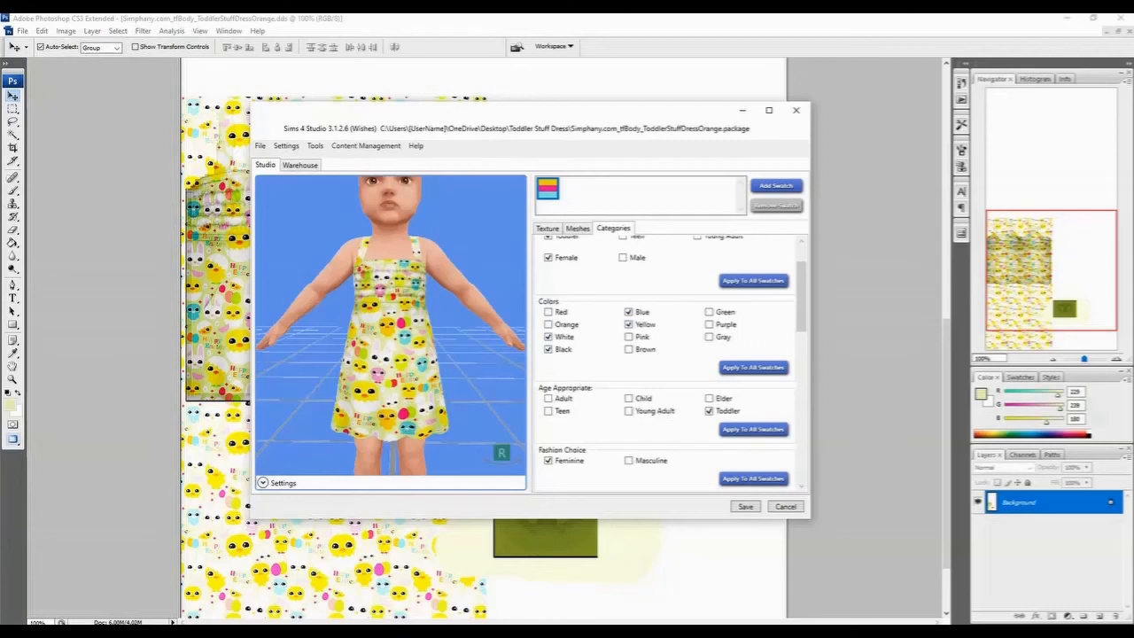
left_click(628, 336)
left_click(708, 311)
scroll(669, 361, "down", 2)
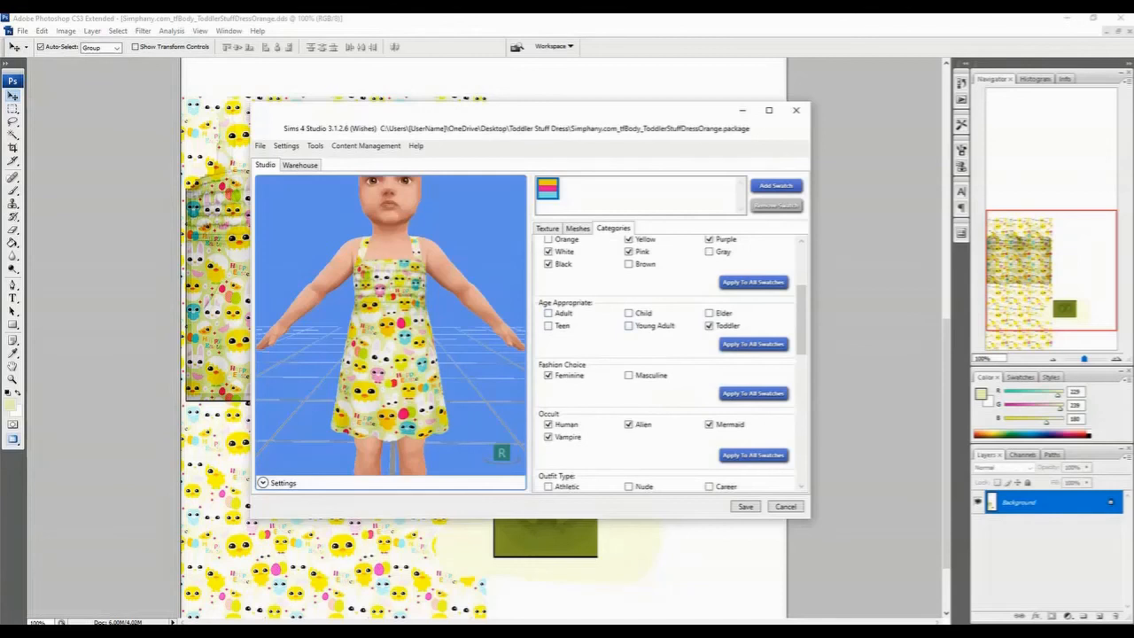
- Replace Earth Tones with Grayscale Light in the dress's color palette and add Wool to its fabrics
scroll(669, 361, "down", 3)
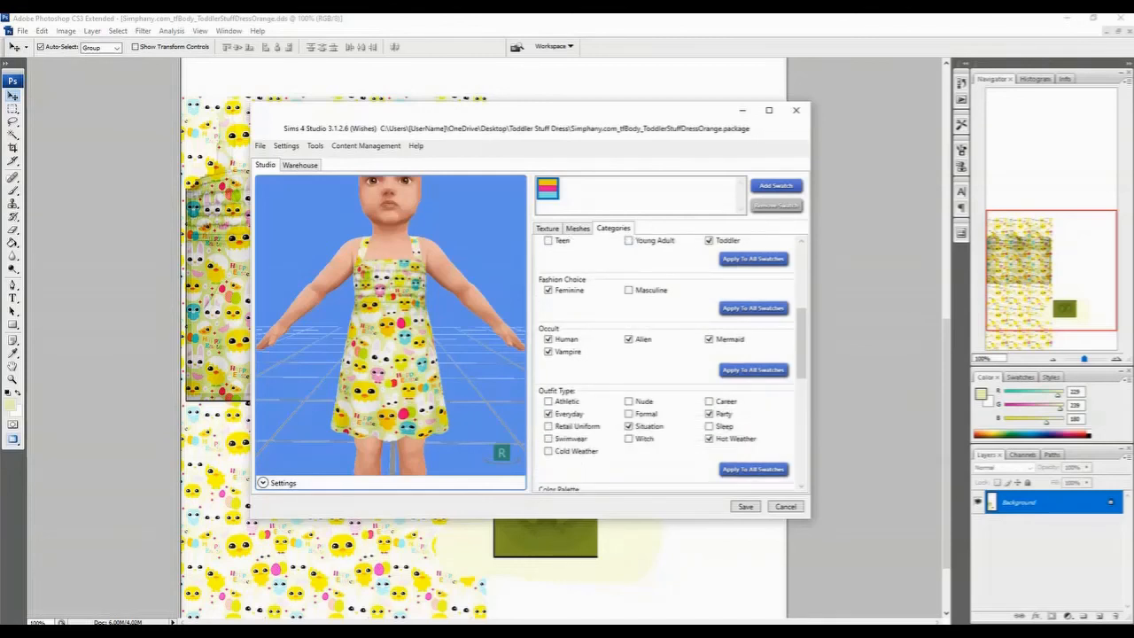
scroll(669, 361, "down", 2)
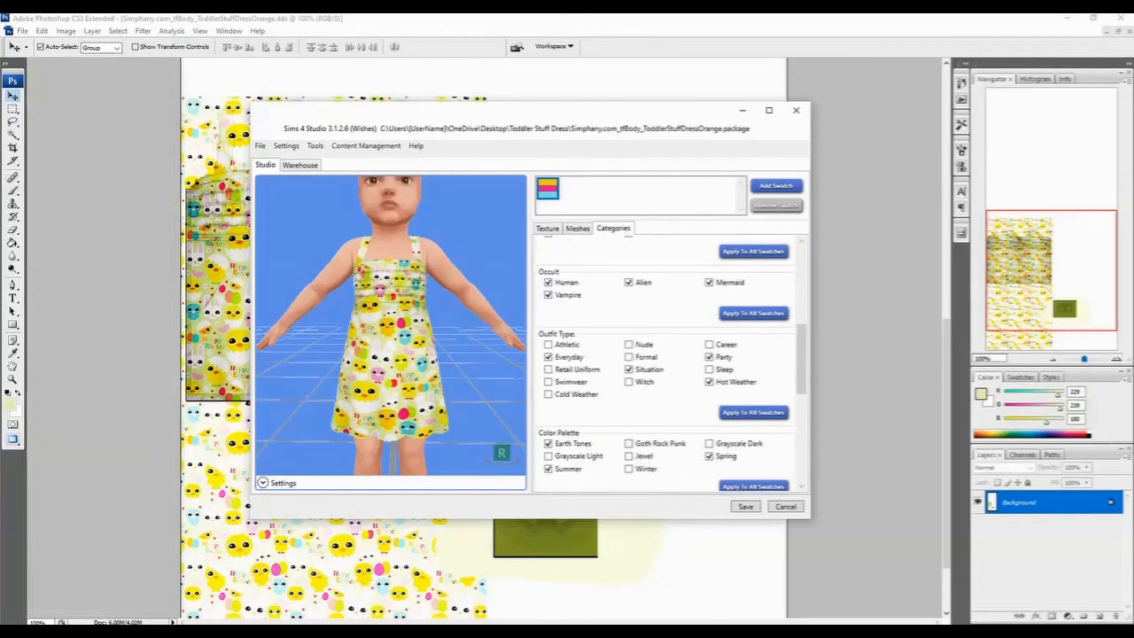
scroll(669, 361, "down", 2)
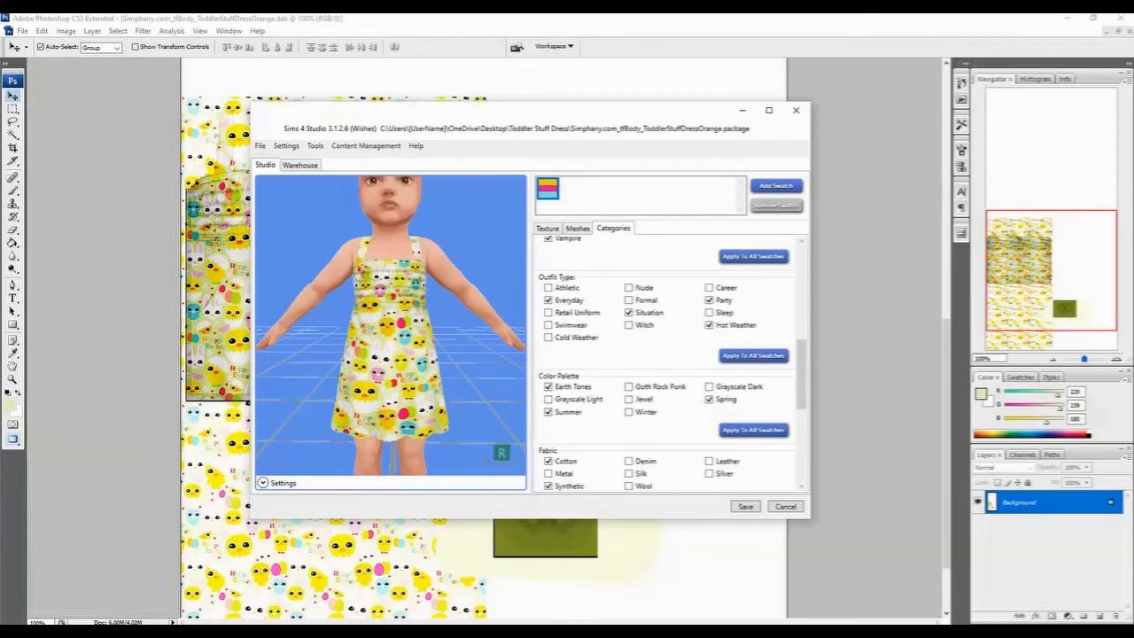
scroll(668, 361, "down", 2)
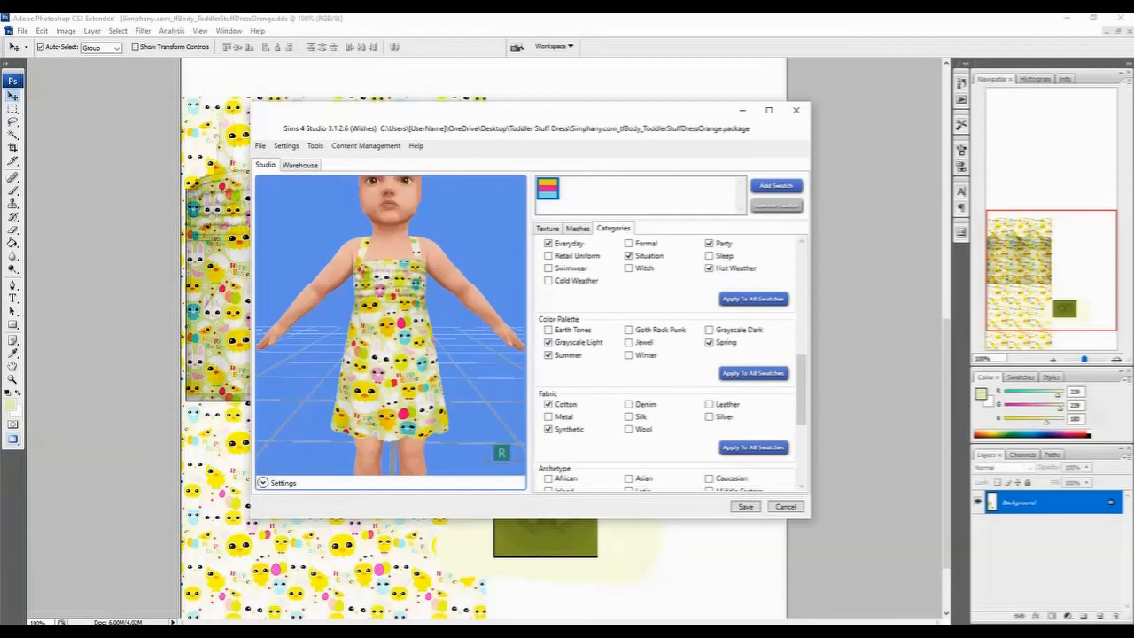
scroll(668, 363, "down", 2)
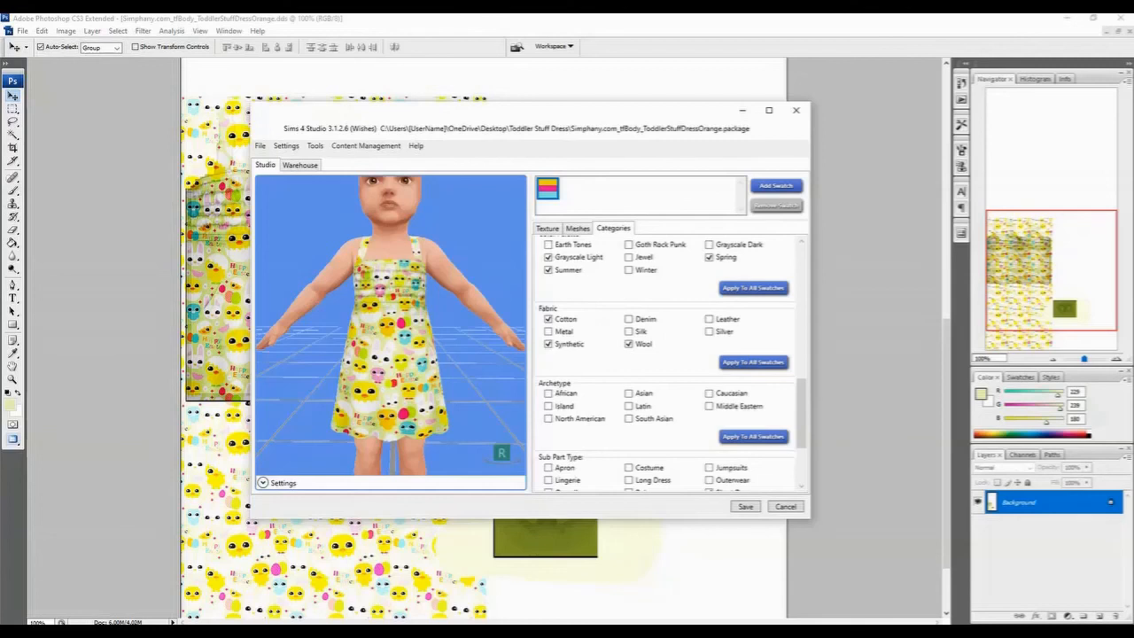
- Review the remaining categories down to the part flags, save the dress package and close the project
scroll(669, 363, "down", 2)
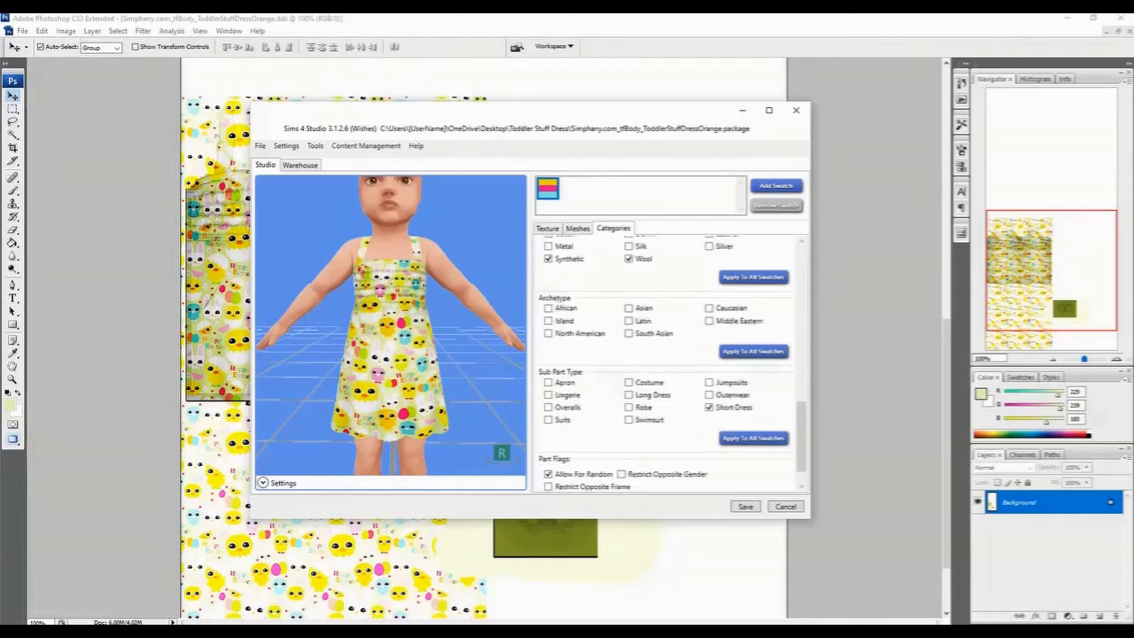
scroll(673, 363, "down", 1)
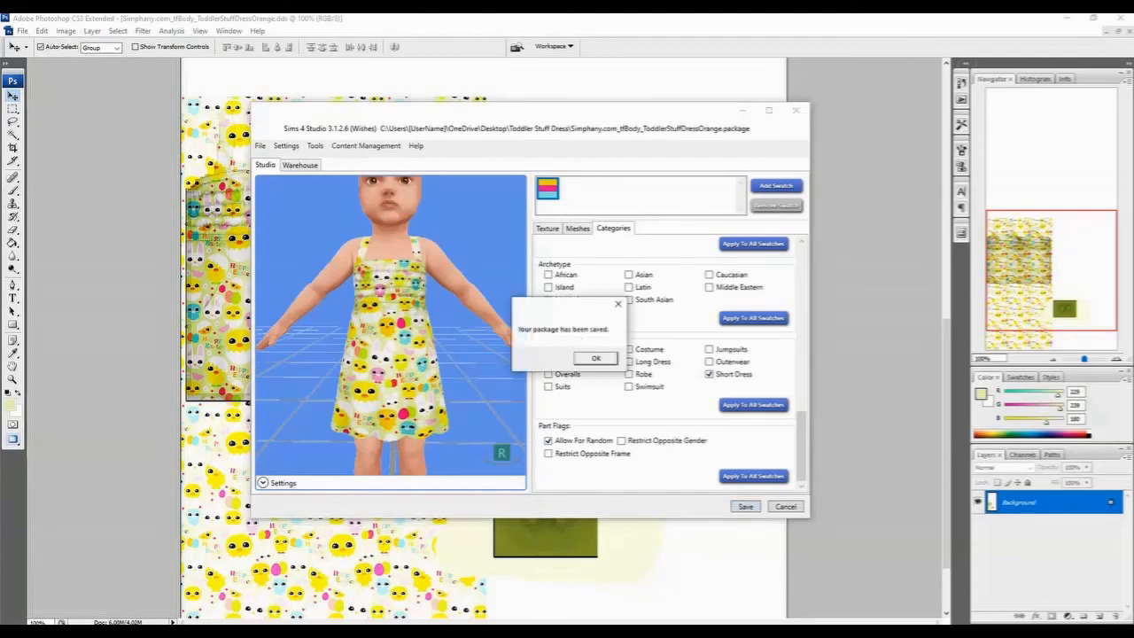
left_click(597, 359)
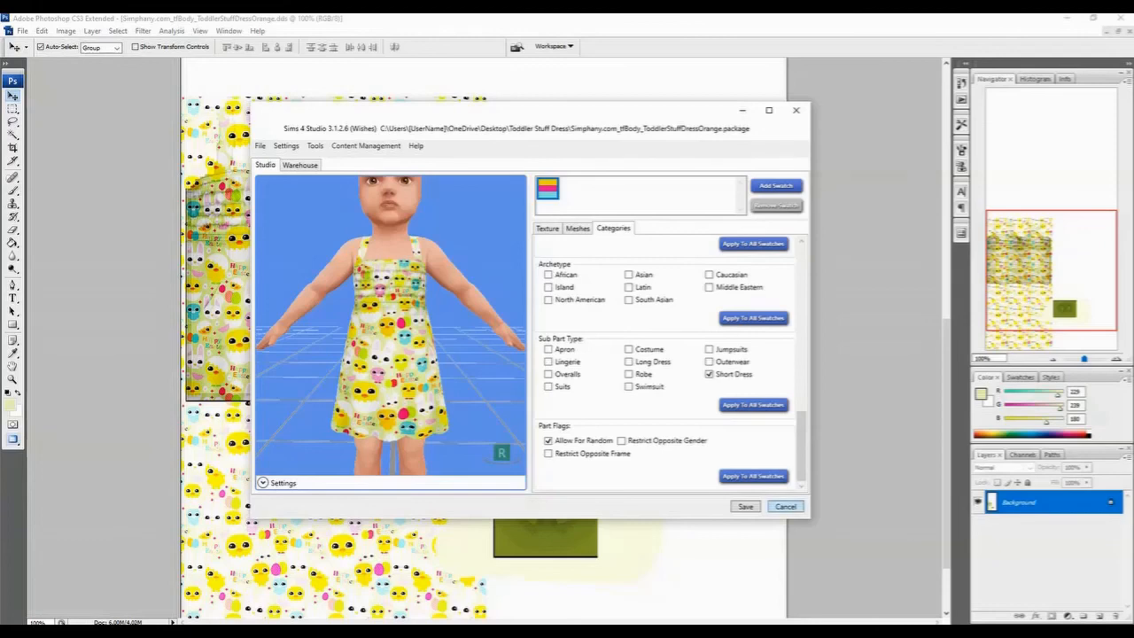
left_click(786, 506)
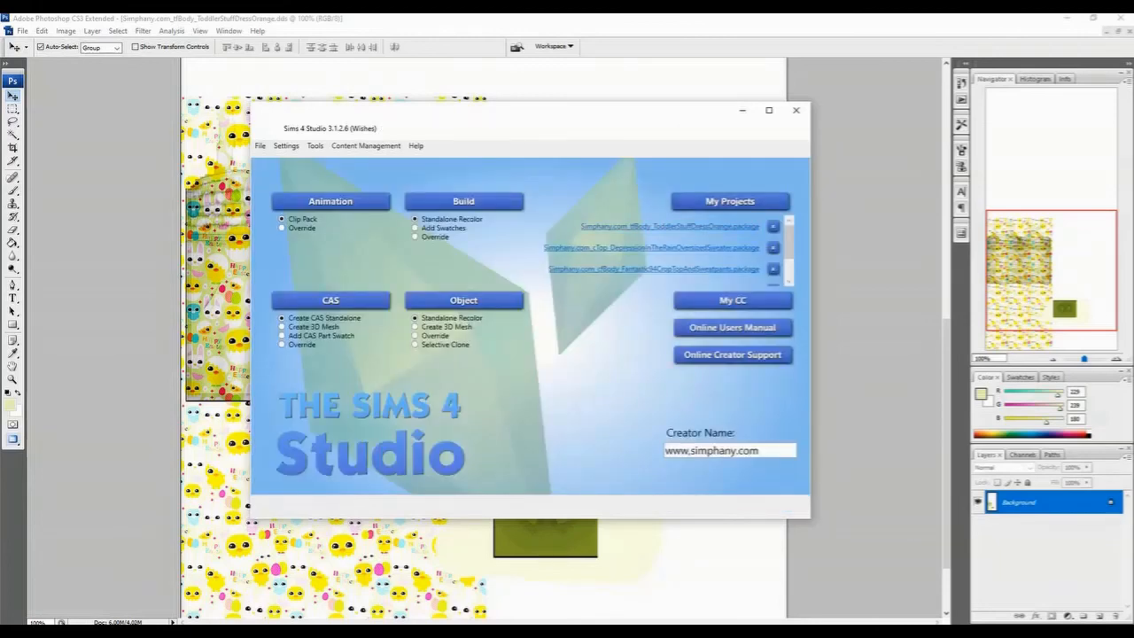
- Copy the Simphany.com_tfBody_ToddlerStuffDressOrange package from the Toddler Stuff Dress folder and paste it into the Simphany folder
left_click(730, 201)
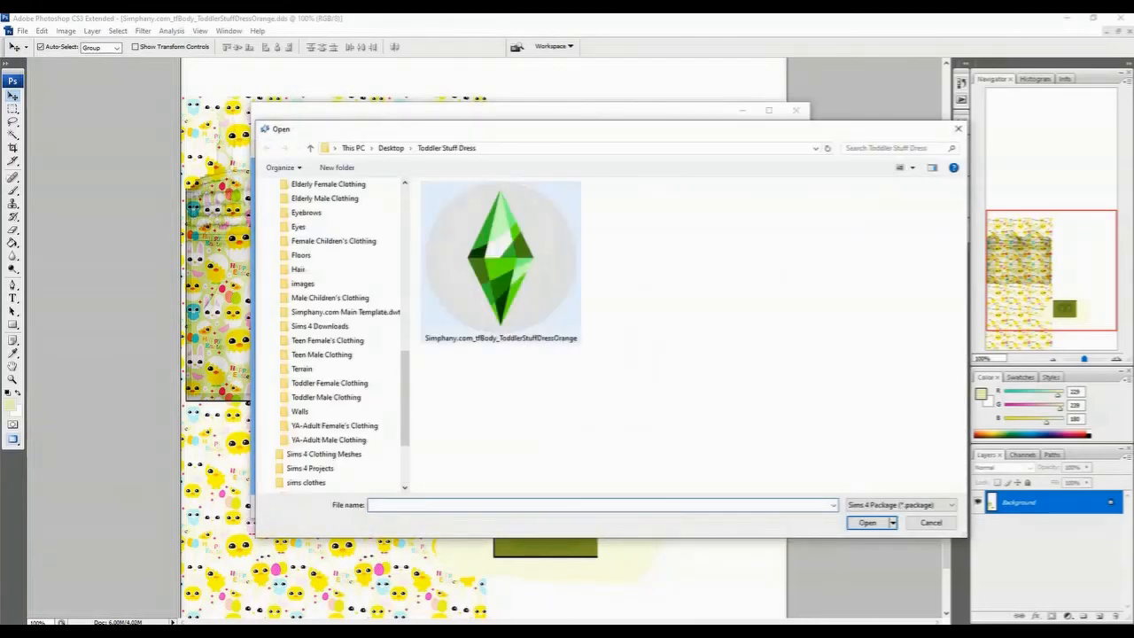
left_click(497, 259)
right_click(497, 260)
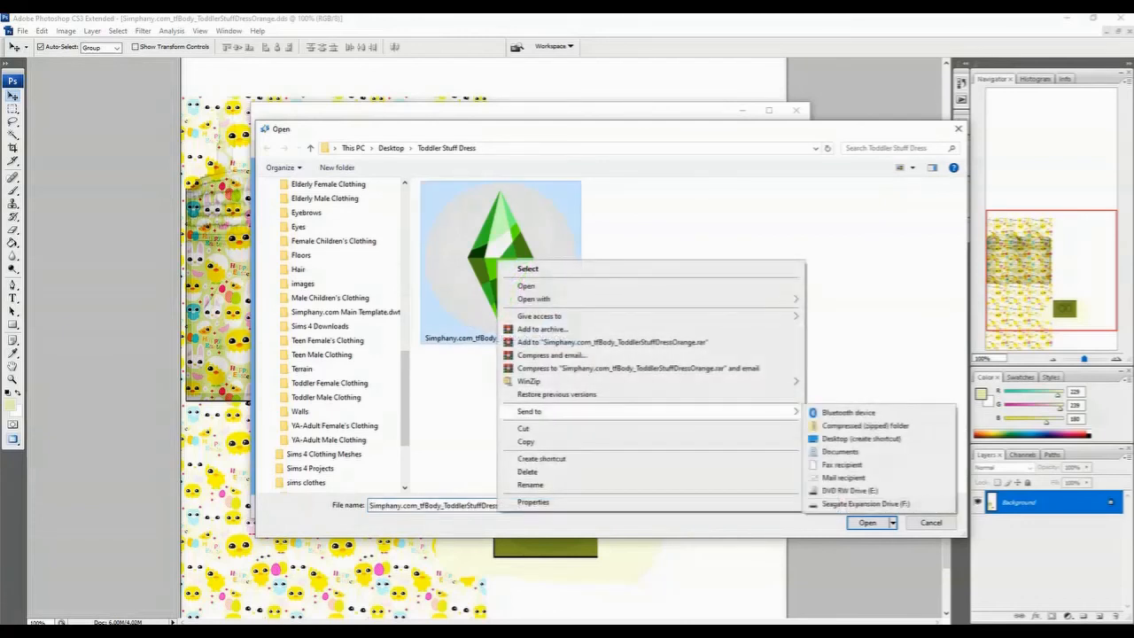
left_click(525, 441)
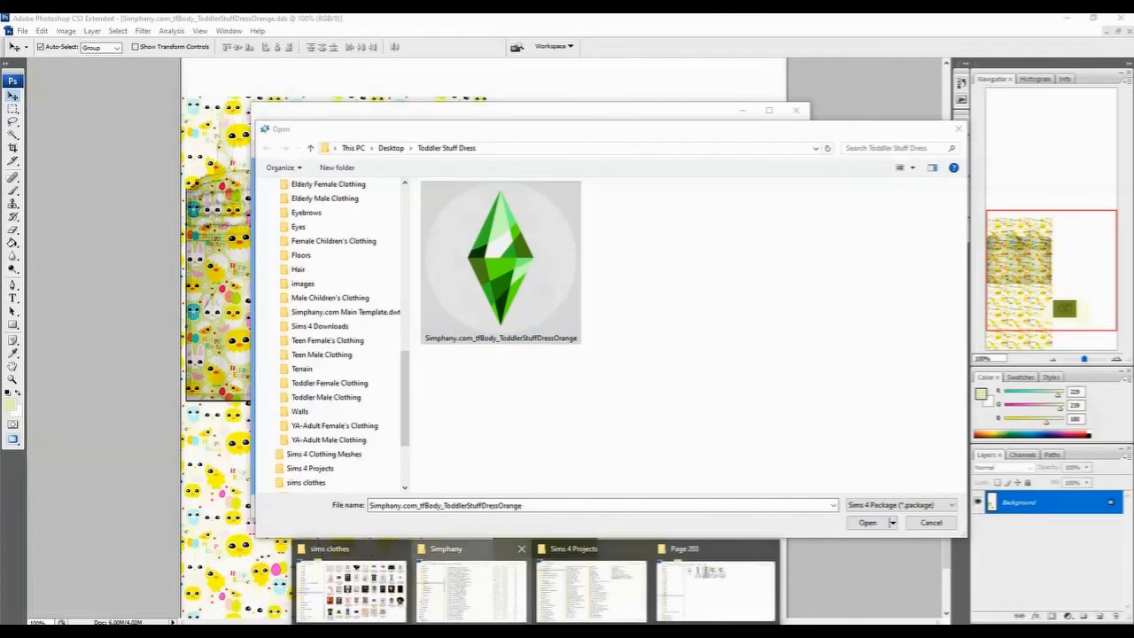
left_click(469, 585)
right_click(582, 297)
left_click(611, 392)
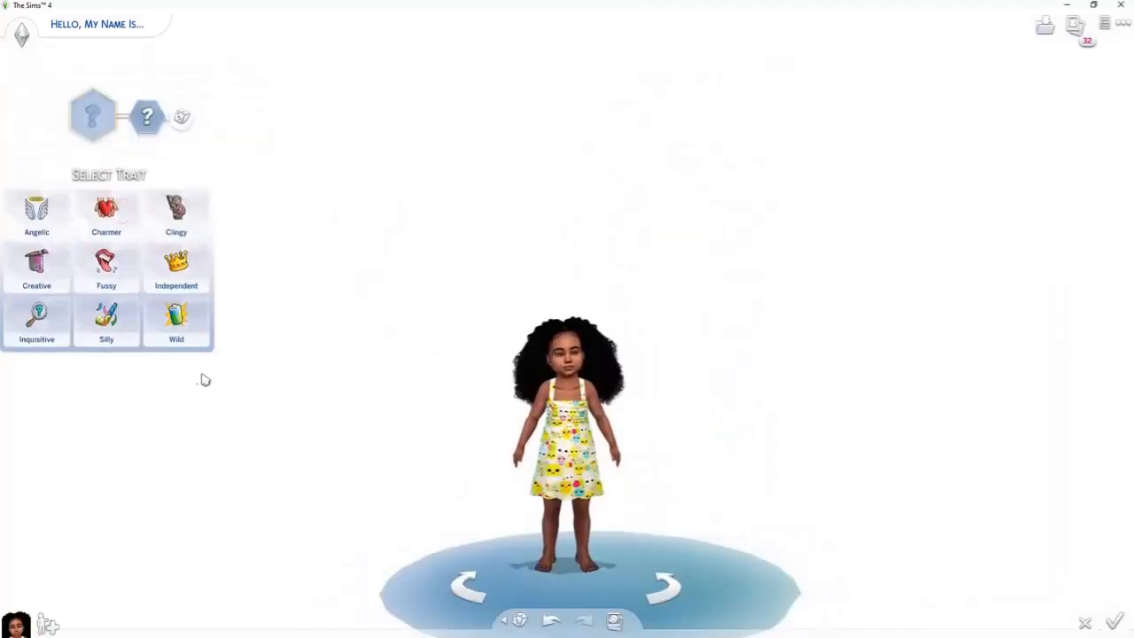
- Switch to The Sims 4, give the toddler the Inquisitive trait and examine the Easter dress up close
scroll(354, 435, "up", 3)
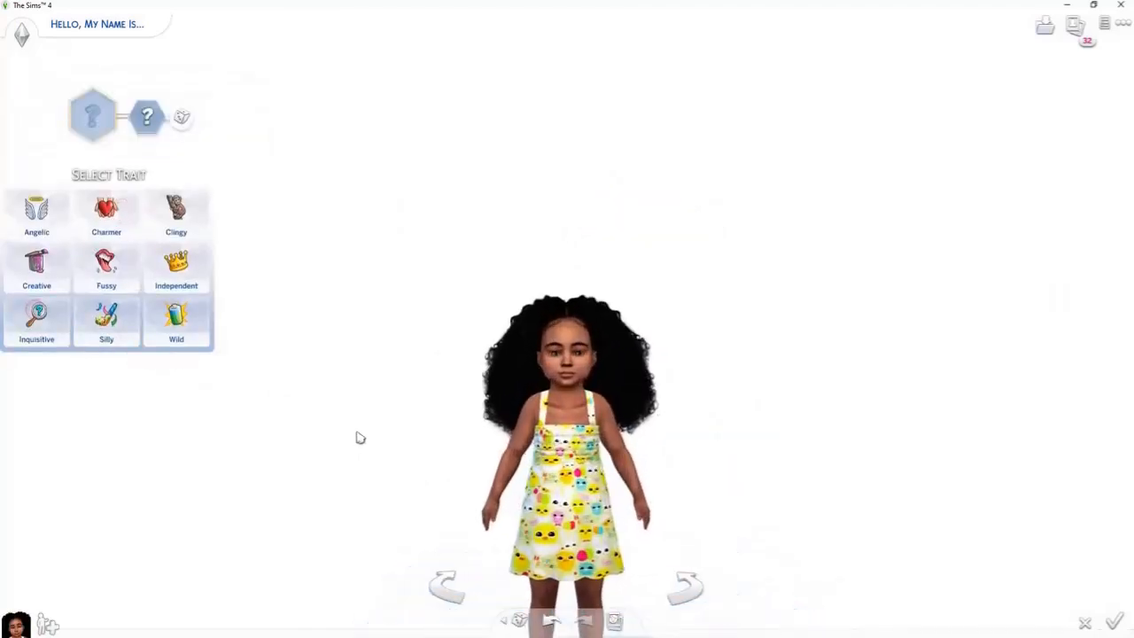
left_click(37, 317)
scroll(285, 405, "up", 1)
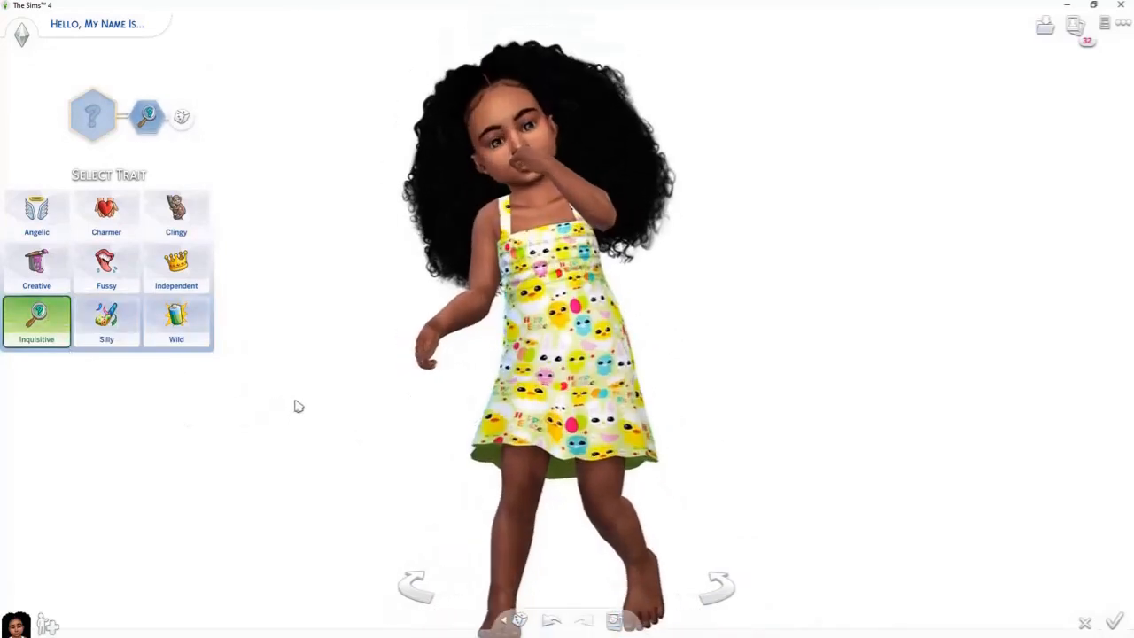